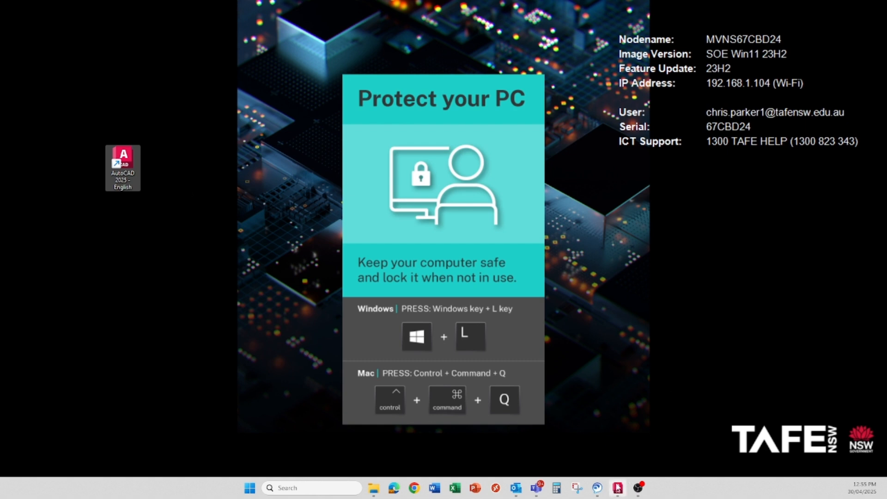
Step: Bring up the open Lobster Back Chris.dxf drawing and close AutoCAD without saving its changes
click(622, 495)
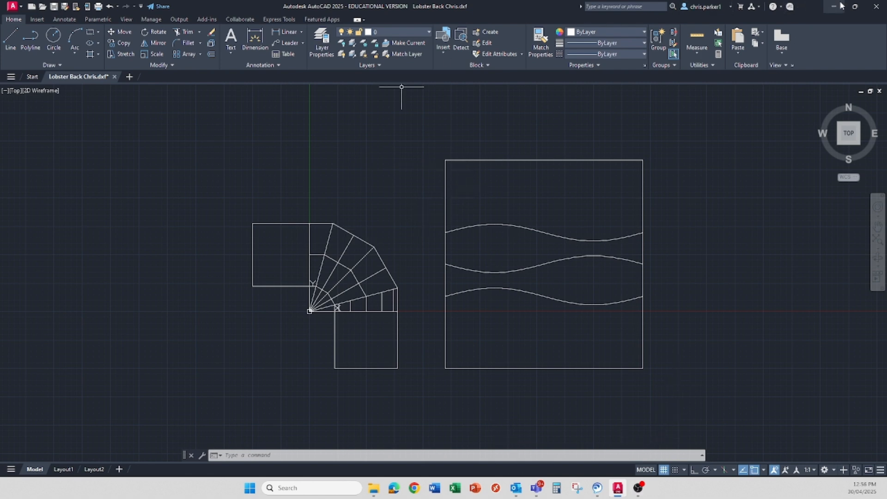
click(874, 7)
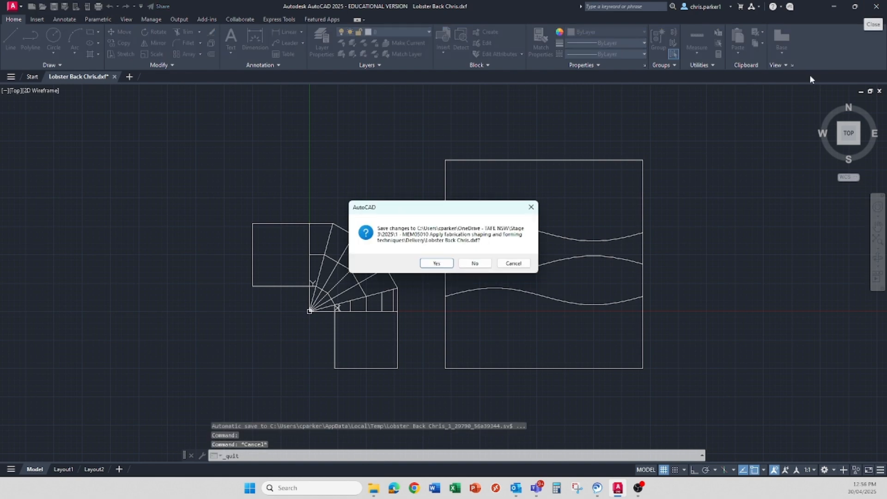
click(476, 263)
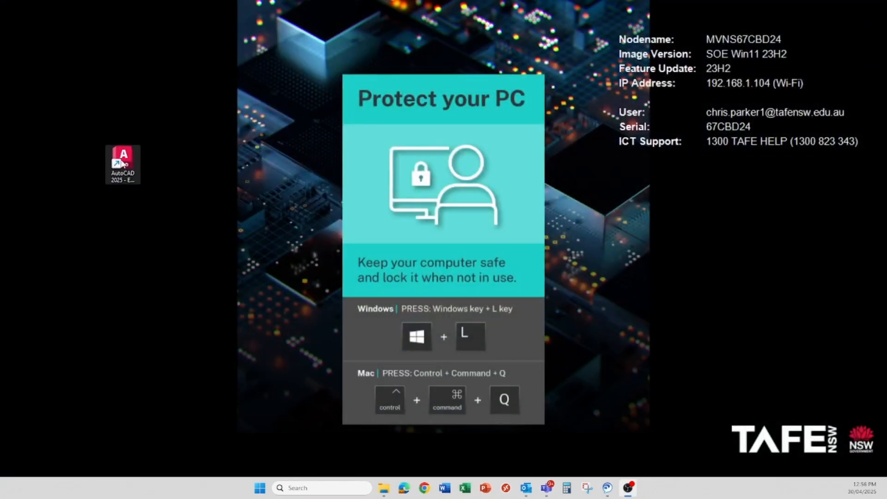
Step: Launch AutoCAD 2025 and start a new blank drawing from the default template
double_click(123, 157)
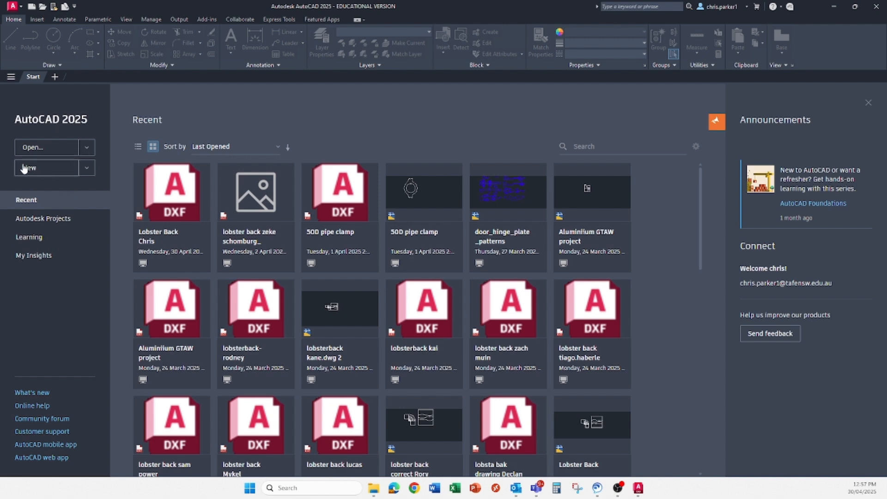
click(87, 169)
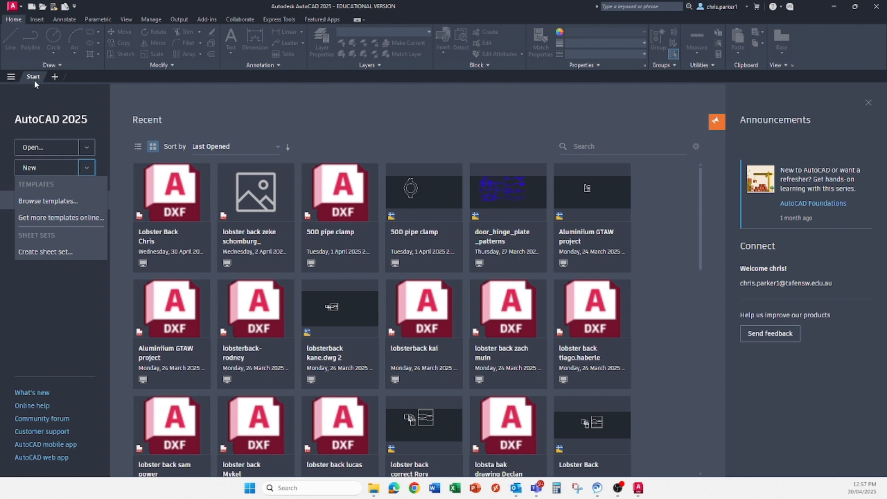
click(34, 103)
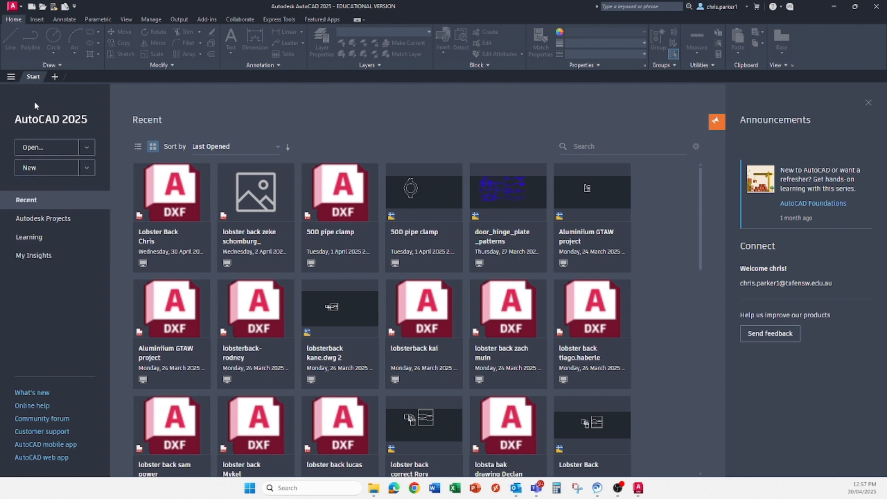
click(54, 78)
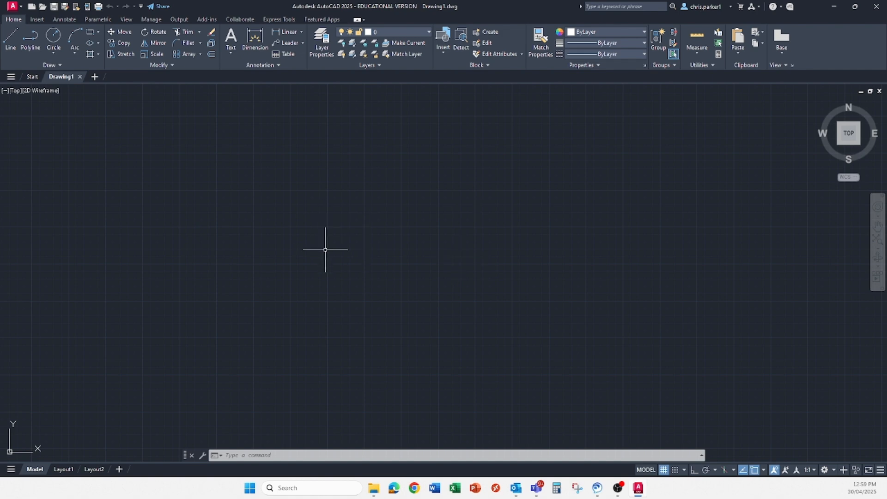
Step: Examine the blank drawing area around the origin at different magnifications and view positions
scroll(325, 249, up, 3)
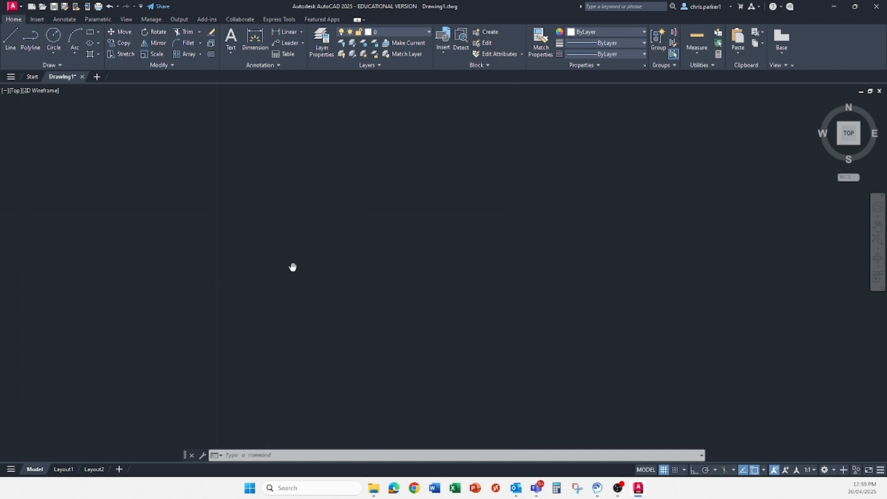
middle_drag(270, 355, 271, 365)
scroll(302, 228, up, 1)
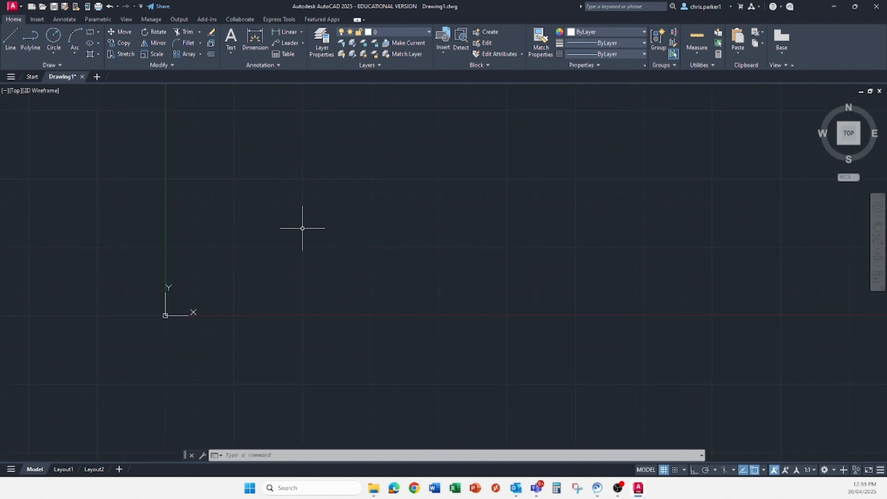
scroll(302, 228, down, 5)
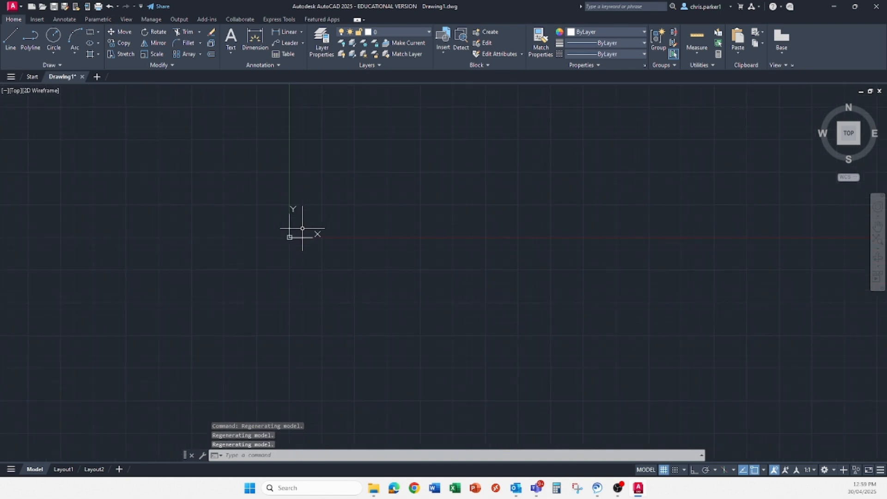
scroll(302, 228, down, 1)
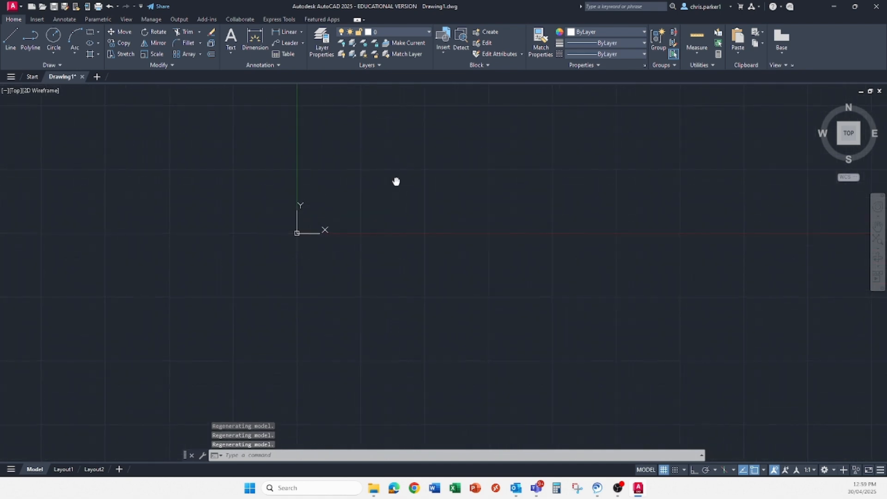
mouse_move(396, 181)
middle_down()
mouse_move(290, 220)
mouse_move(281, 252)
middle_up()
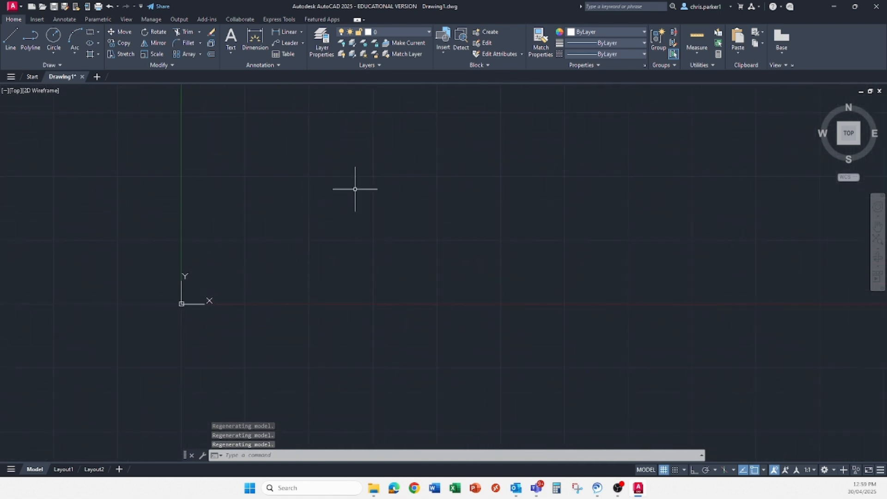
middle_drag(444, 170, 271, 192)
middle_drag(116, 209, 321, 260)
middle_drag(443, 199, 244, 198)
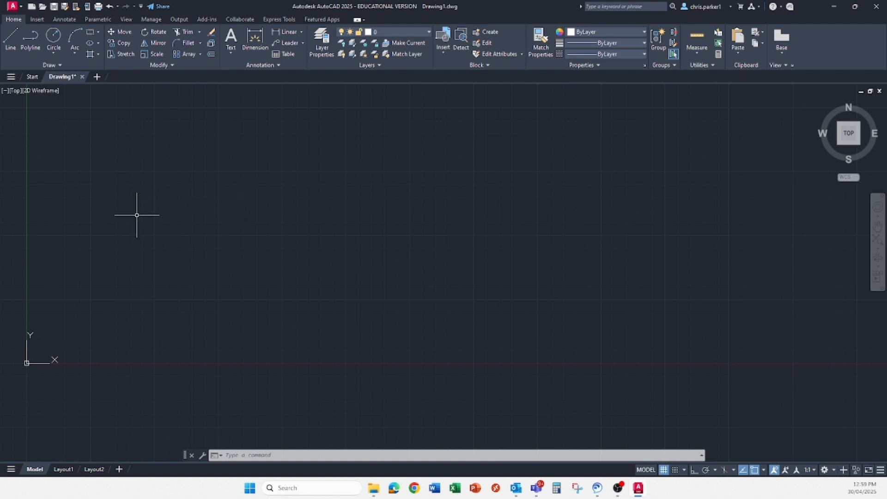
middle_drag(138, 218, 450, 247)
middle_drag(586, 239, 335, 248)
middle_drag(286, 217, 351, 285)
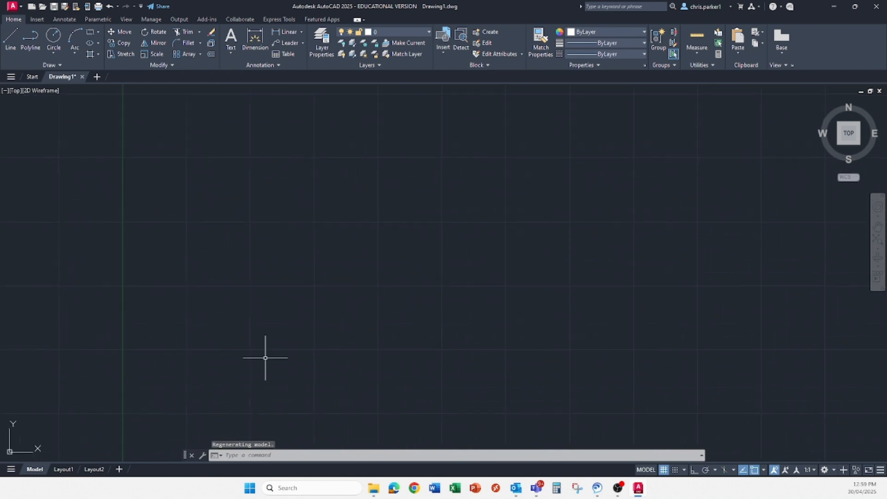
middle_drag(236, 379, 242, 234)
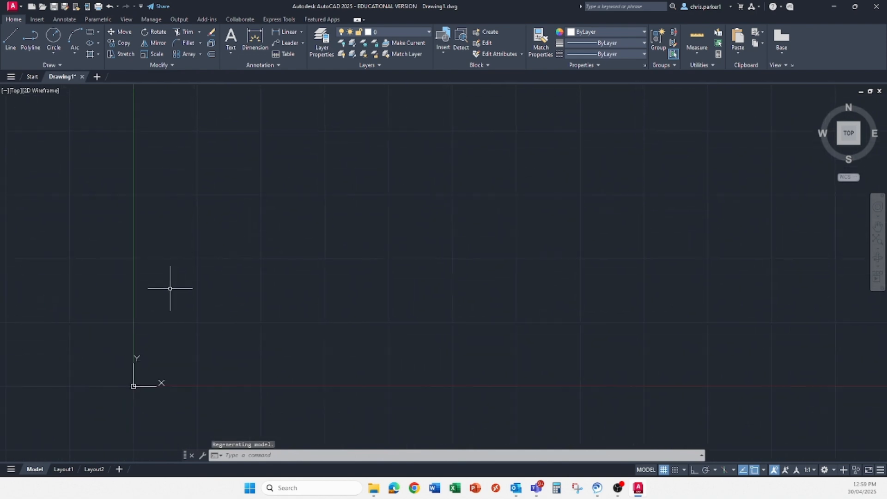
middle_drag(186, 267, 190, 214)
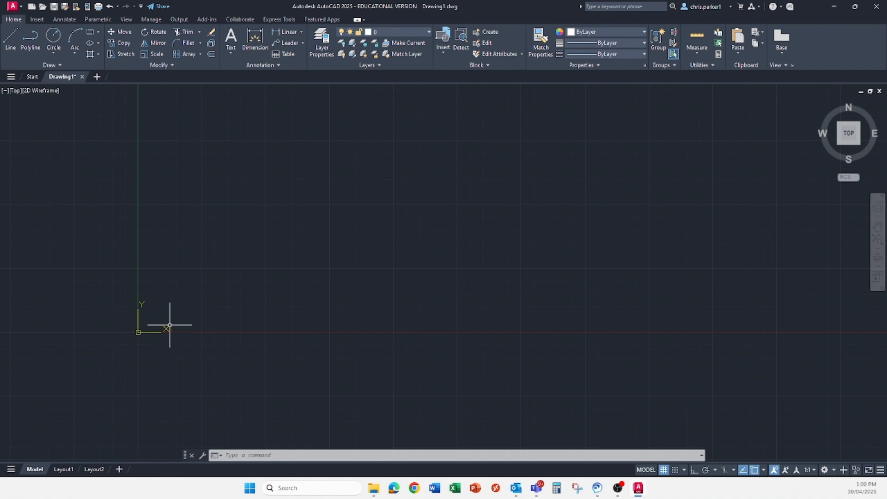
scroll(130, 334, up, 14)
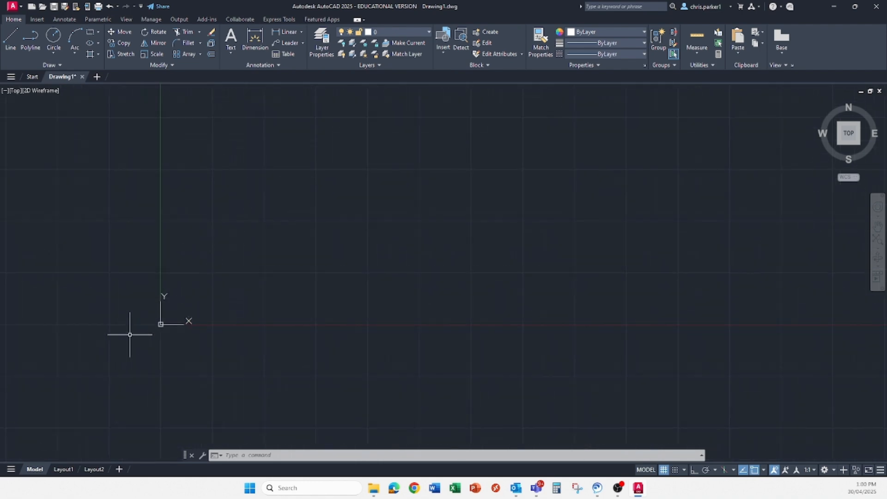
scroll(379, 254, up, 5)
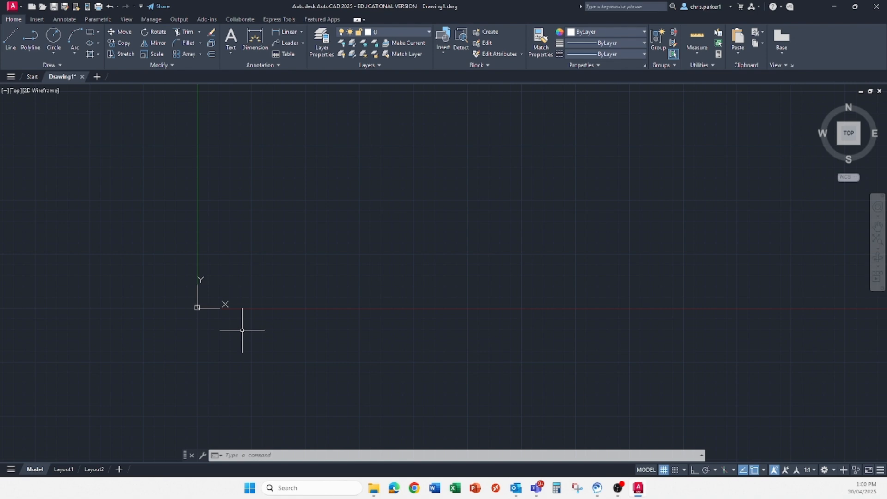
scroll(194, 302, up, 3)
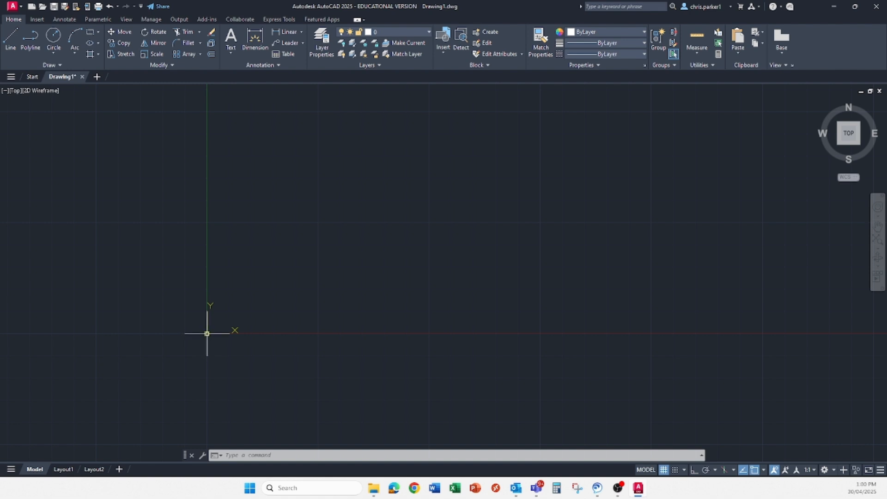
Step: Draw a freehand zigzag of nine connected line segments above the X axis, ending in a near-vertical segment about 140 units long
click(11, 38)
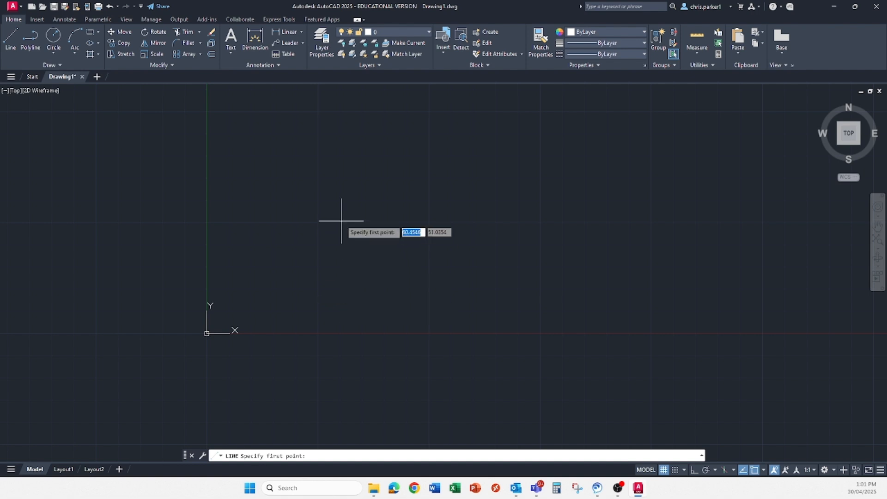
scroll(341, 220, up, 1)
scroll(342, 221, down, 3)
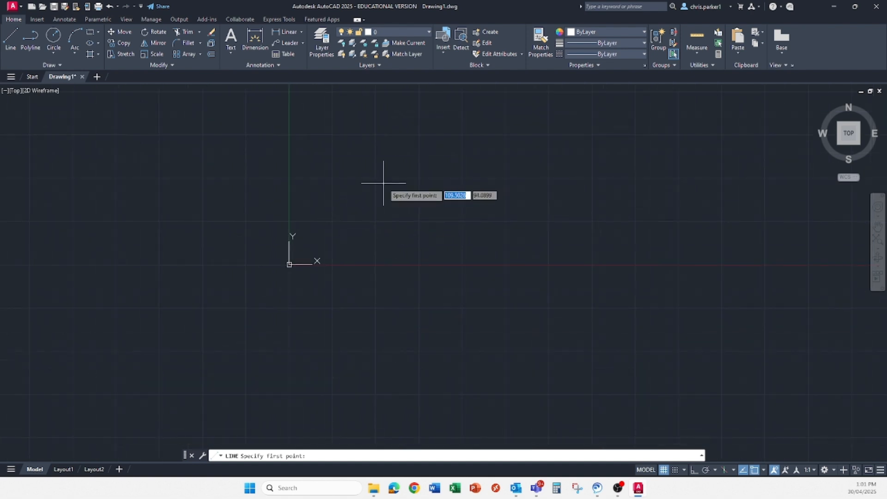
middle_drag(383, 183, 295, 254)
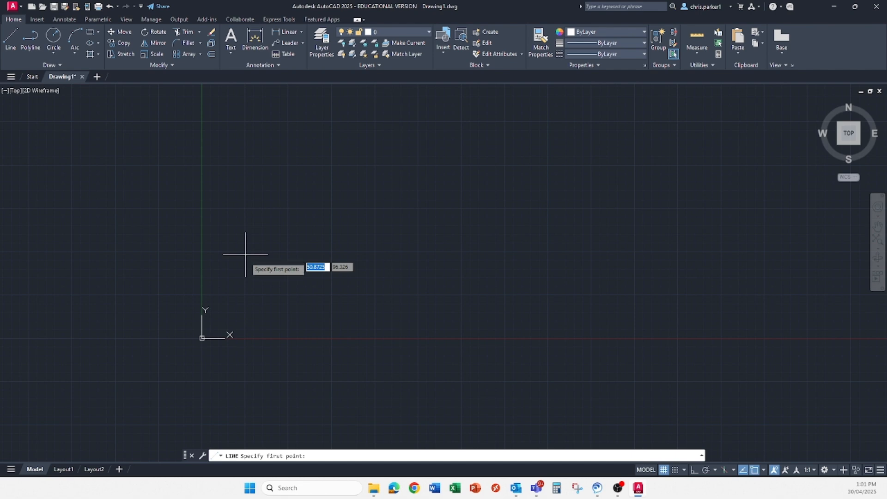
click(210, 249)
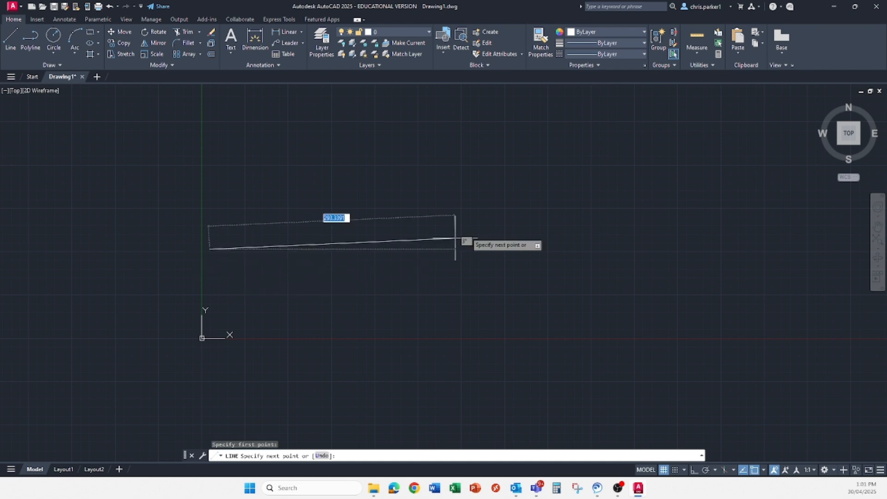
click(392, 179)
click(347, 282)
click(283, 209)
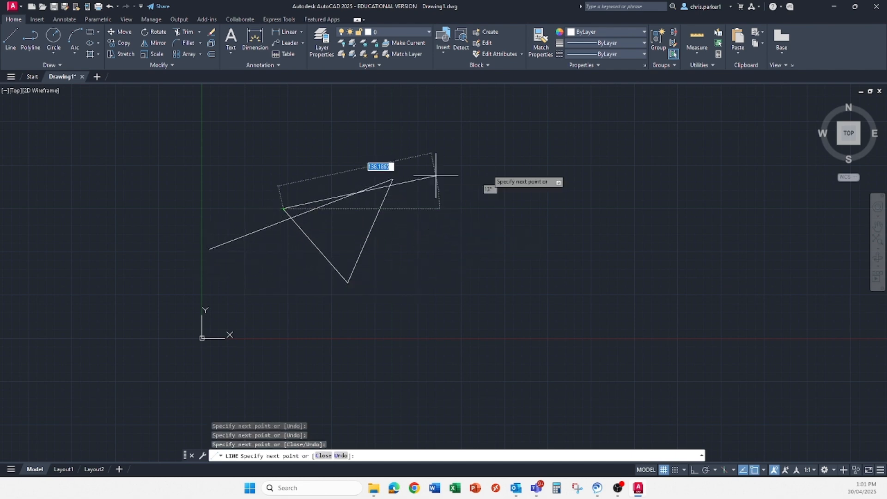
click(542, 166)
click(535, 263)
click(266, 117)
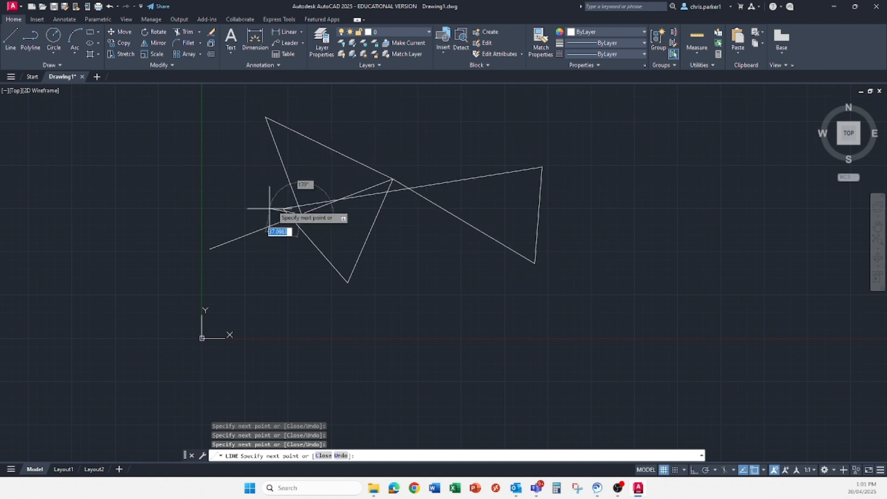
click(301, 213)
click(440, 165)
click(447, 285)
key(Escape)
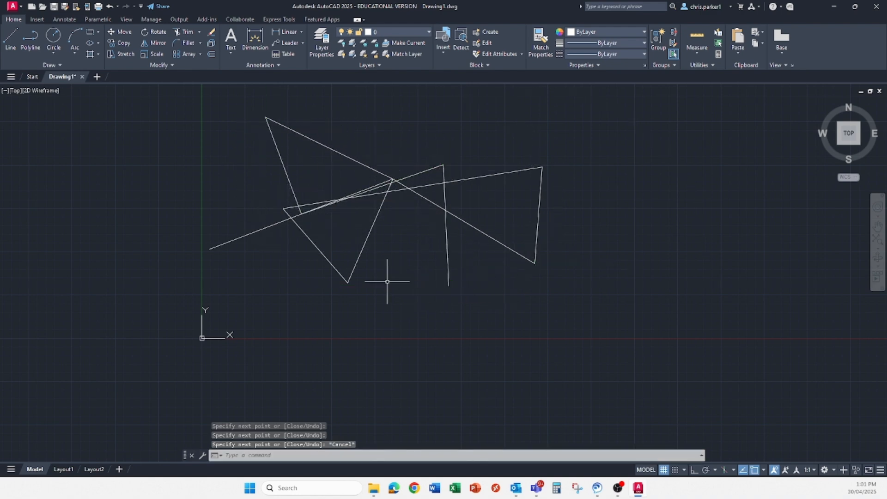
Step: Inspect the quick properties of the zigzag's last, near-vertical segment and close the properties display
scroll(386, 282, down, 2)
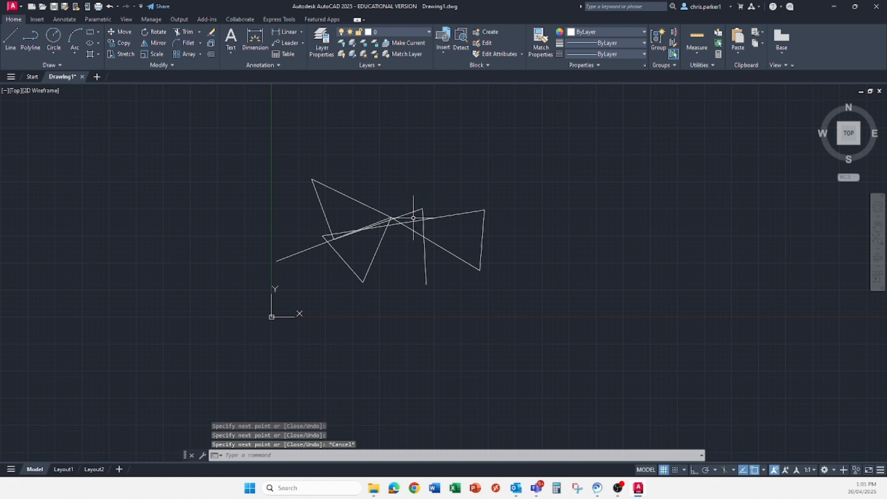
scroll(424, 242, up, 2)
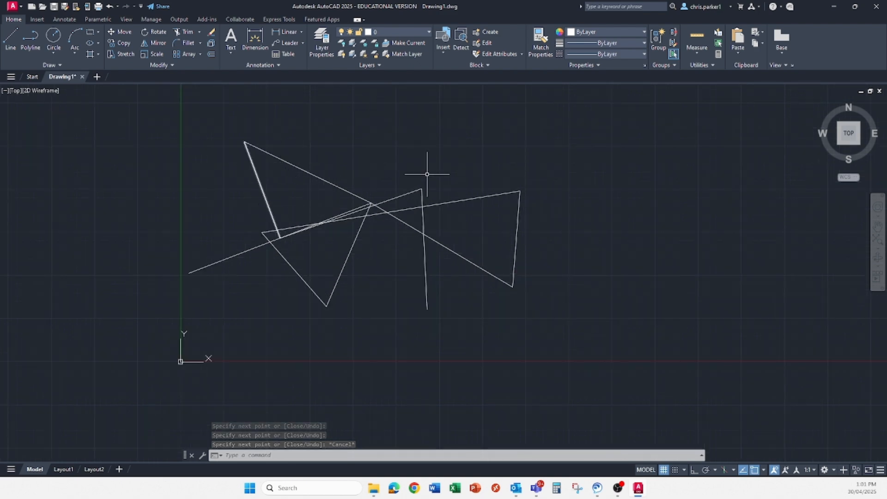
scroll(387, 178, down, 7)
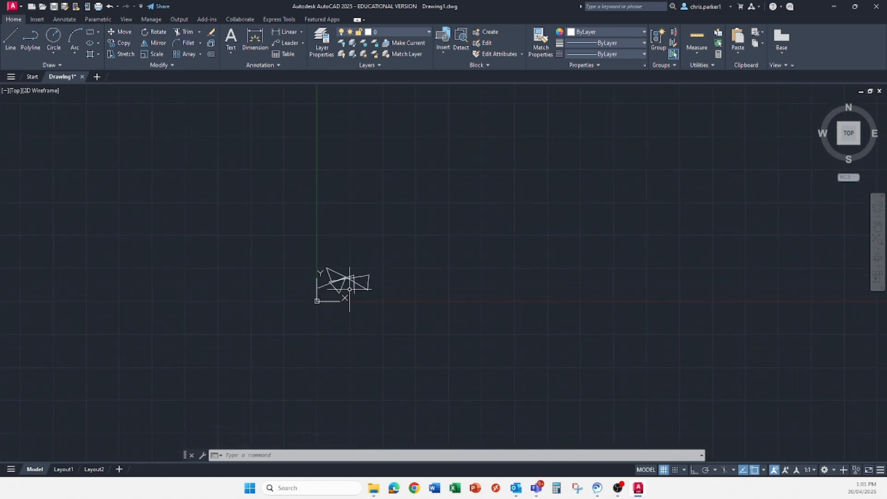
scroll(356, 287, up, 10)
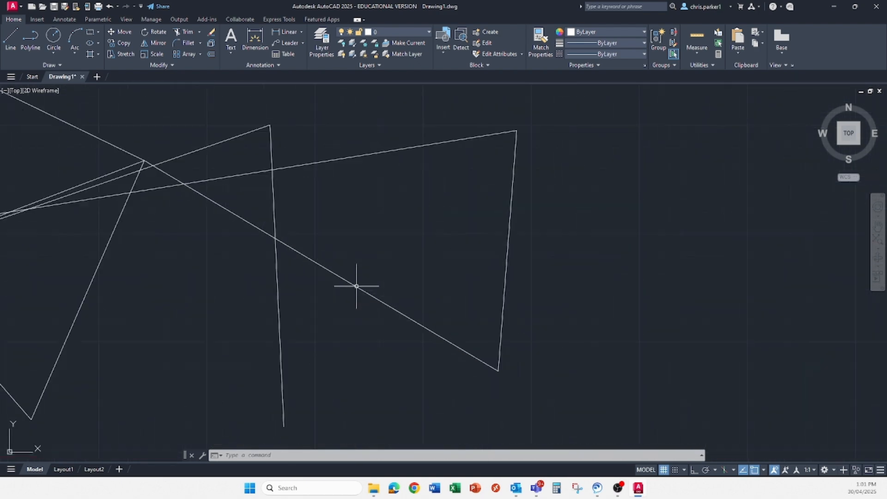
click(276, 275)
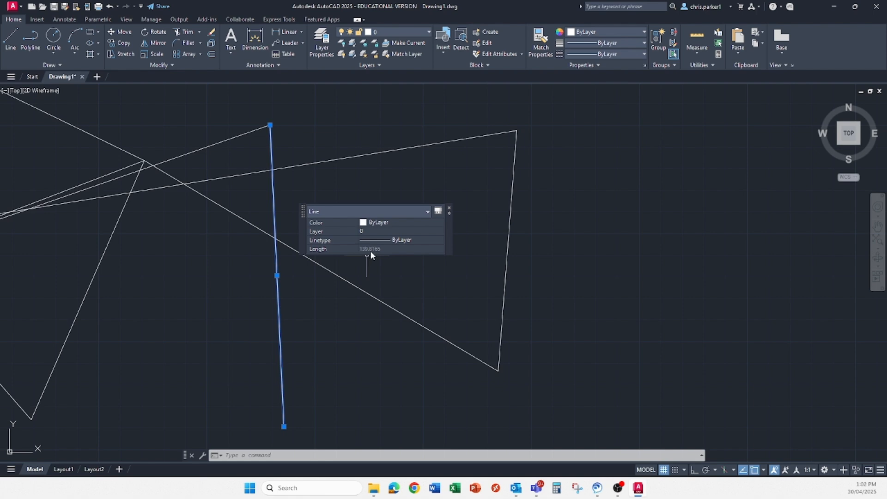
click(449, 208)
Step: Examine the drawing at a far-out scale, shifting the view to both sides of the origin
scroll(229, 278, down, 8)
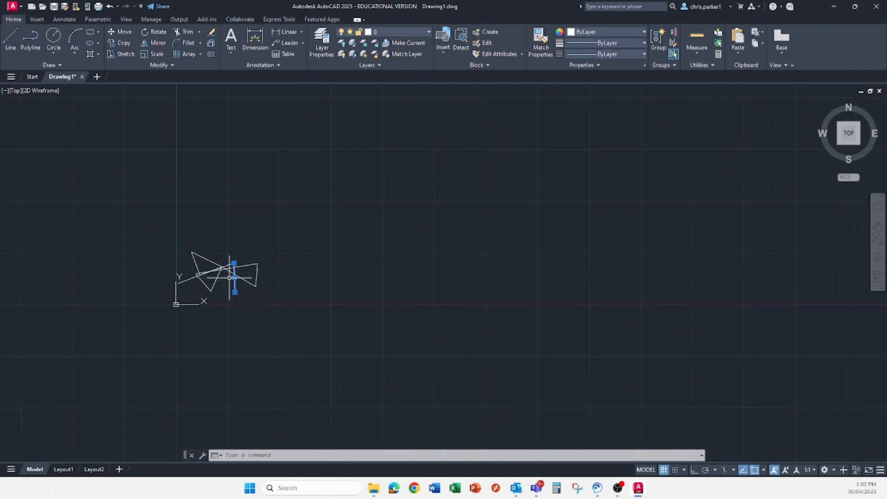
scroll(229, 277, down, 5)
scroll(314, 282, down, 6)
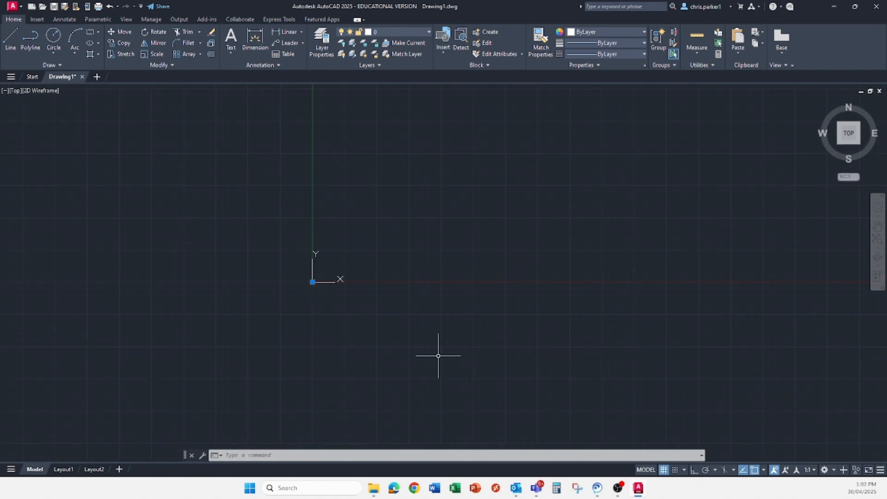
scroll(619, 239, up, 5)
scroll(215, 321, down, 5)
middle_drag(215, 320, 495, 331)
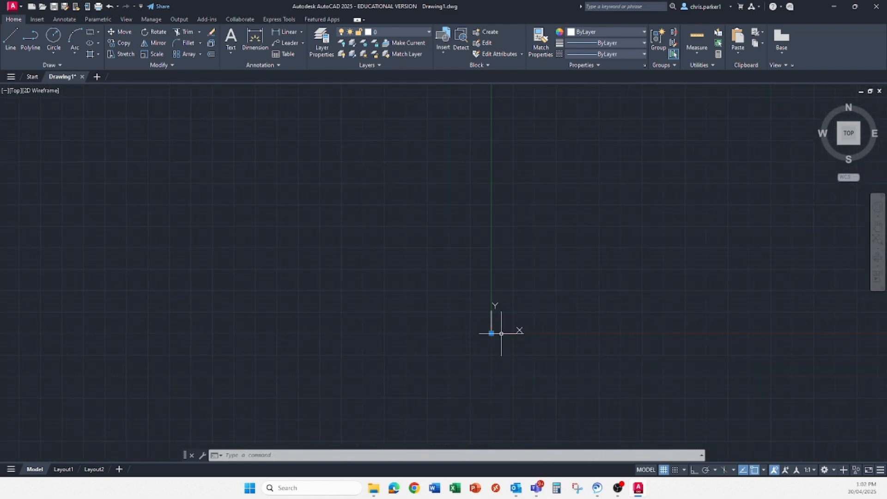
mouse_move(618, 301)
middle_down()
mouse_move(309, 311)
mouse_move(196, 352)
middle_up()
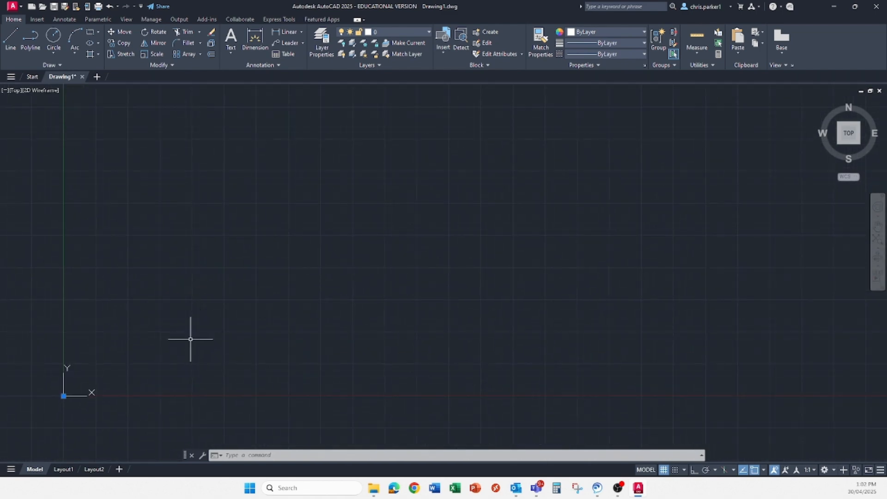
Step: Draw two separate freehand lines above the X axis, one tiny and one near-vertical about 2.49 trillion units long
click(11, 37)
click(149, 337)
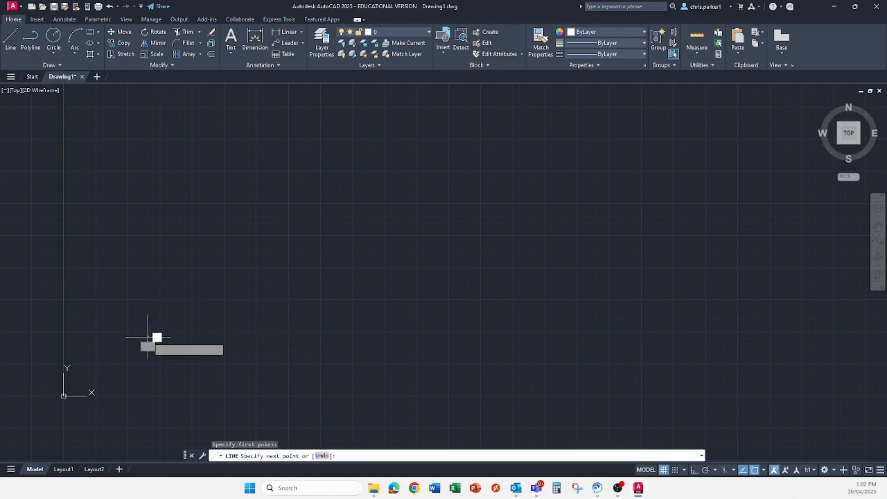
key(Escape)
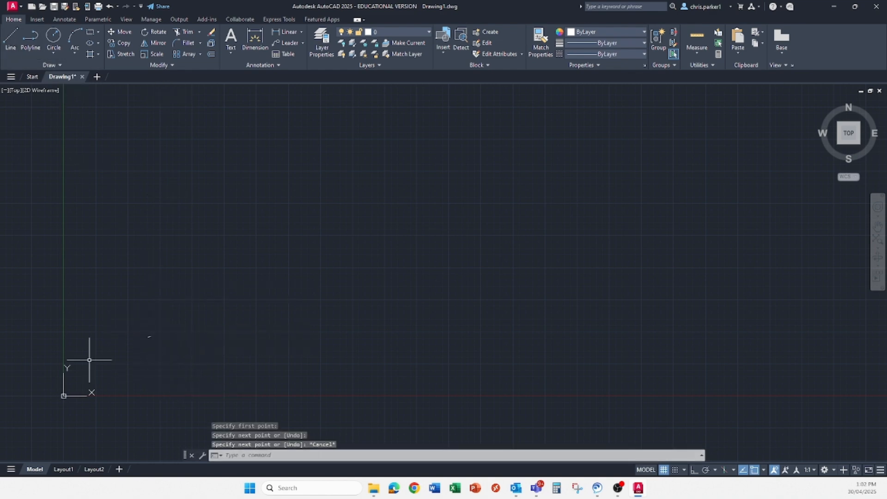
click(12, 42)
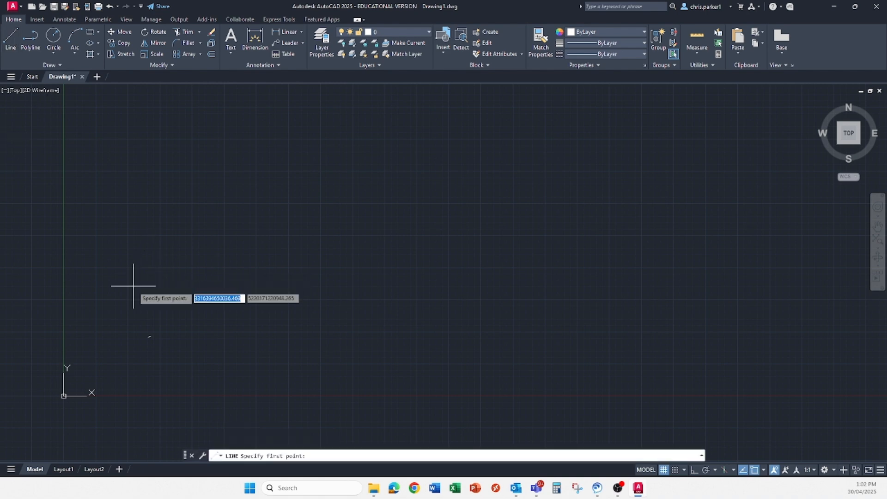
click(133, 285)
click(141, 235)
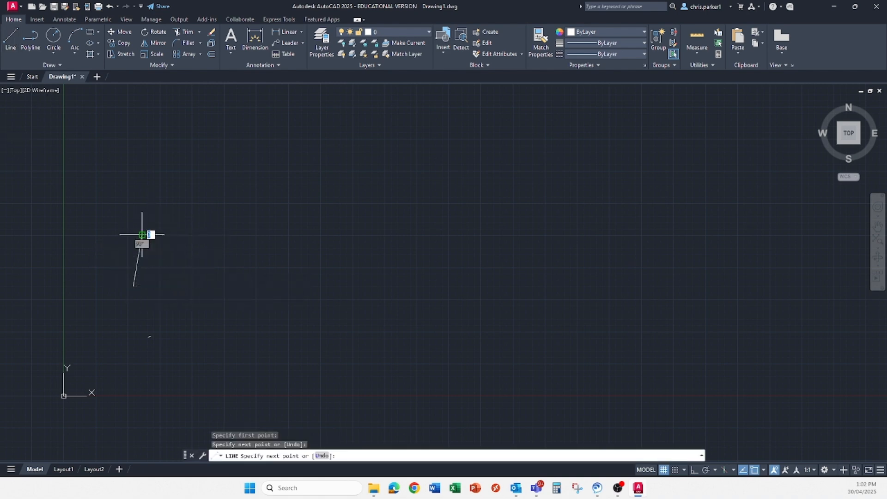
key(Escape)
Step: Inspect the quick properties of the long near-vertical line and close the properties display
scroll(122, 266, up, 8)
scroll(202, 246, down, 2)
middle_drag(201, 246, 201, 253)
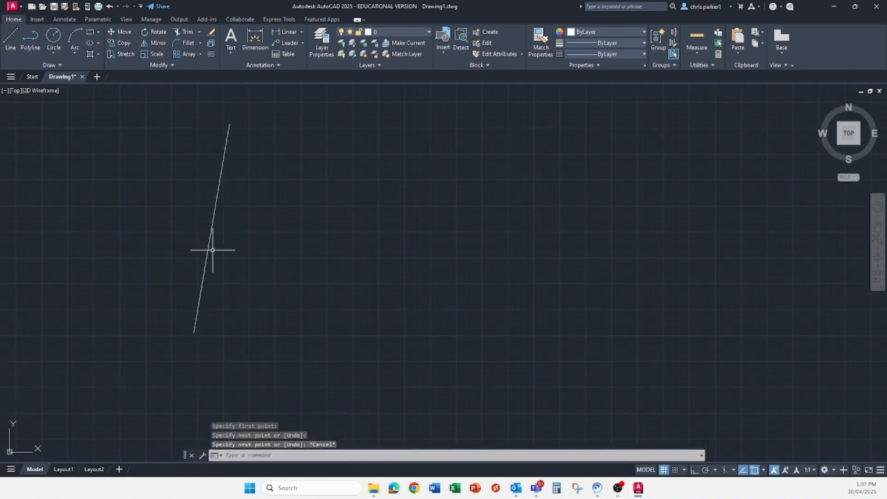
click(209, 250)
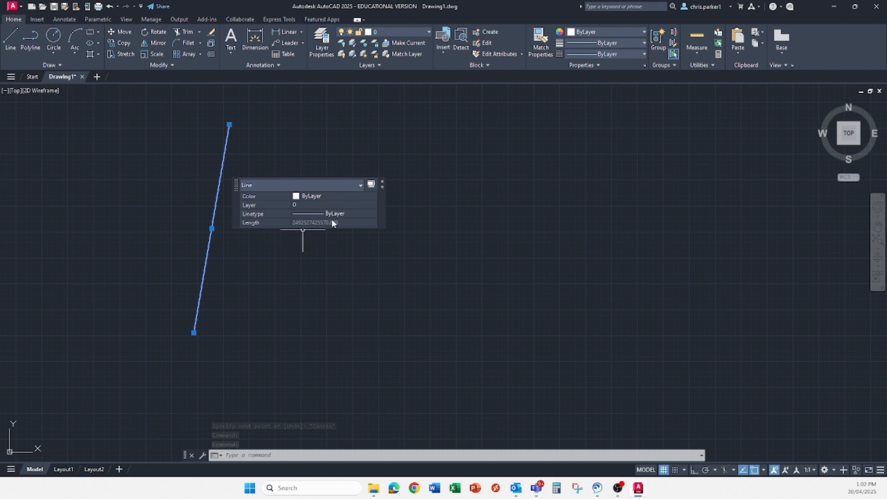
click(383, 183)
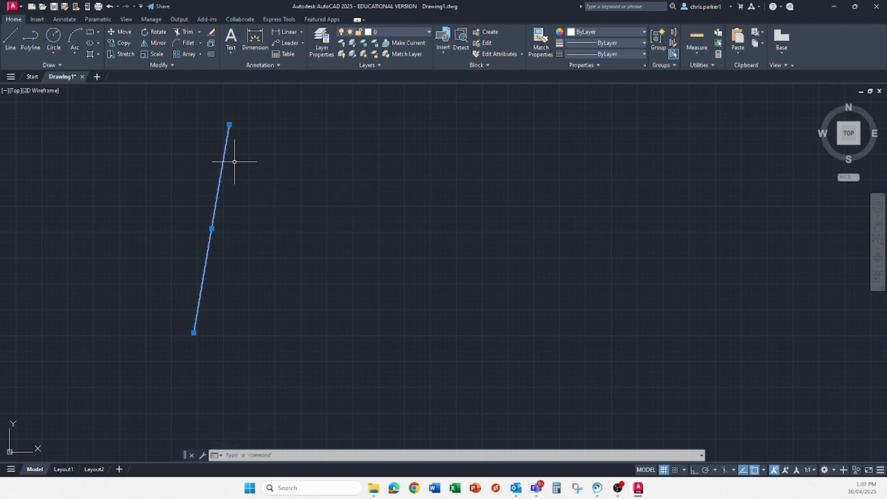
Step: Delete the long near-vertical line and the tiny line beneath it, using a crossing selection for each
click(285, 120)
click(132, 384)
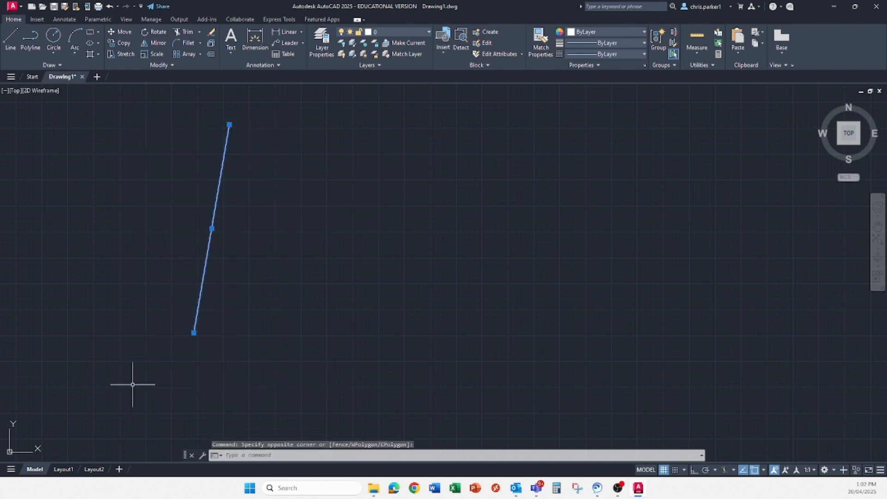
key(Delete)
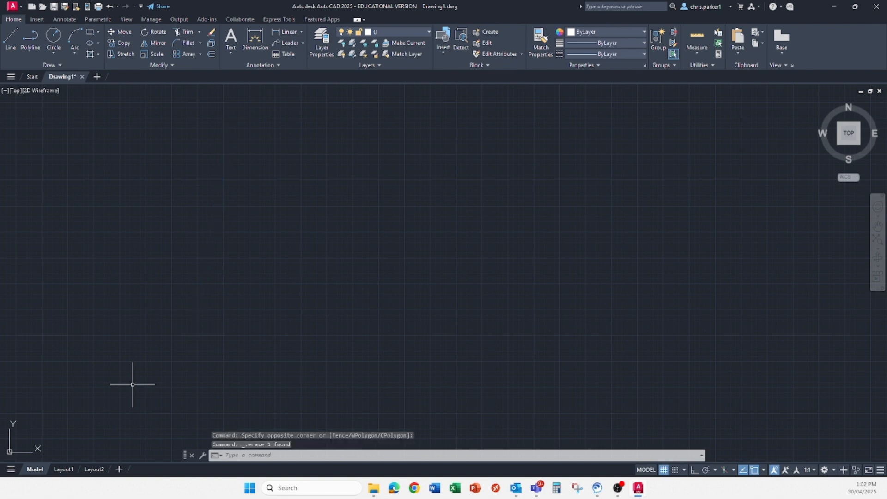
scroll(131, 385, down, 5)
click(201, 384)
click(146, 431)
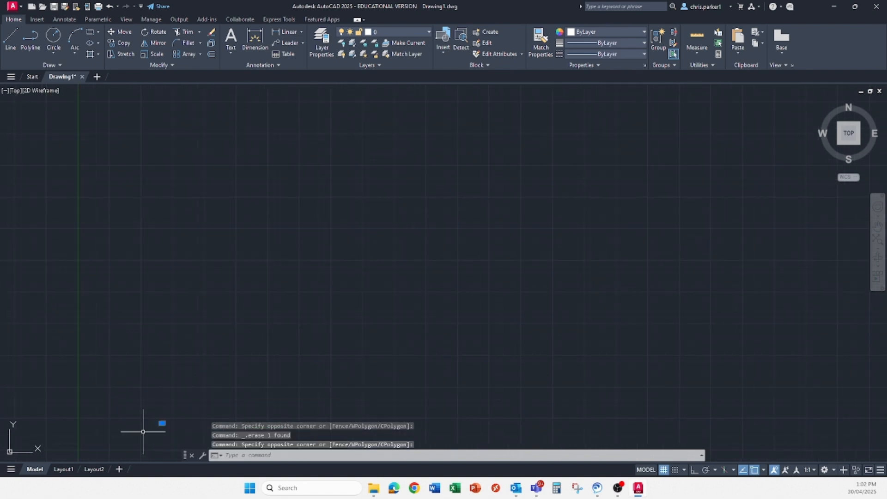
key(Delete)
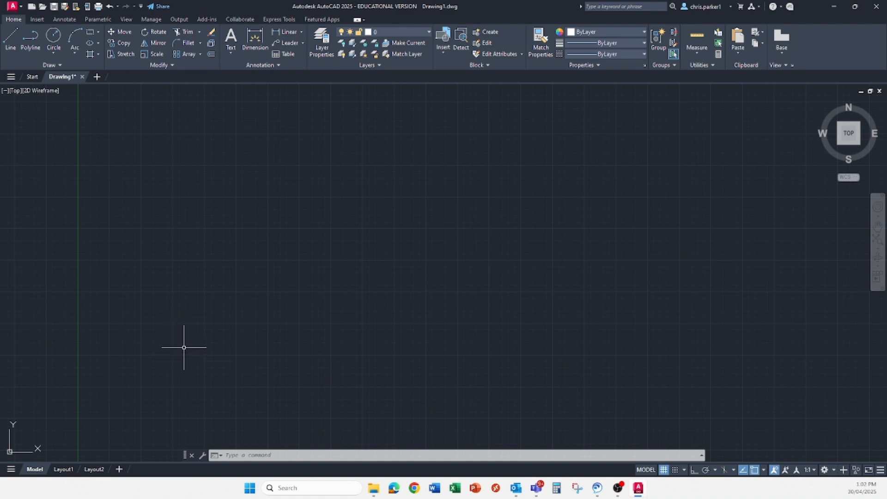
Step: Examine the empty drawing area away from the origin and return to the zigzag by zooming to the drawing extents
middle_drag(186, 347, 202, 287)
middle_drag(547, 258, 440, 307)
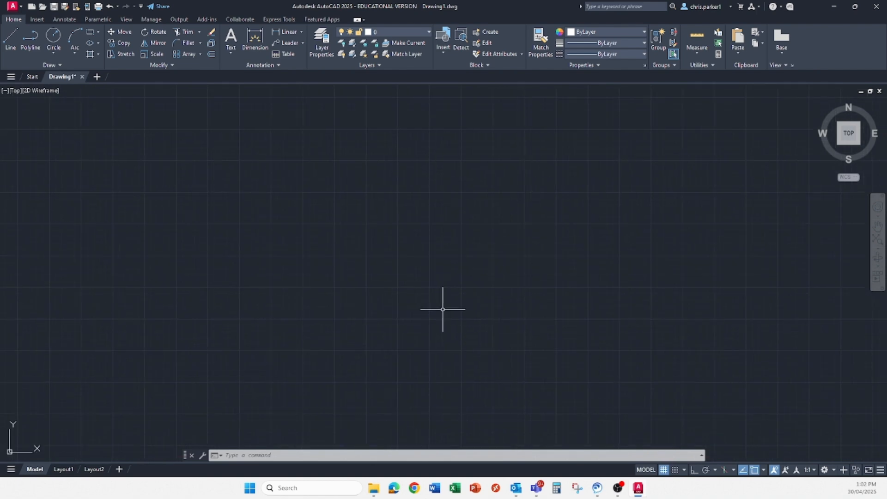
mouse_move(259, 343)
middle_down()
mouse_move(277, 351)
mouse_move(534, 222)
mouse_move(460, 259)
middle_up()
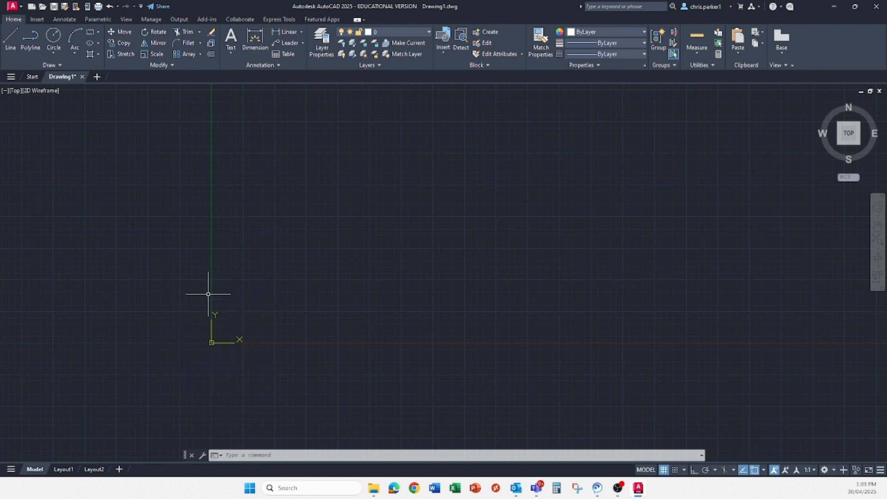
mouse_move(681, 219)
middle_down()
mouse_move(522, 290)
mouse_move(374, 439)
middle_up()
scroll(447, 250, down, 10)
middle_drag(651, 192, 186, 323)
middle_drag(617, 258, 90, 329)
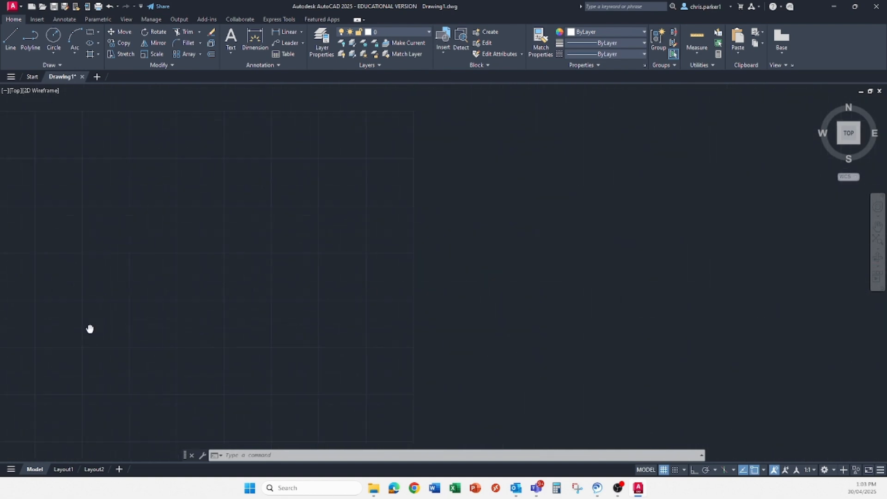
middle_drag(213, 183, 196, 235)
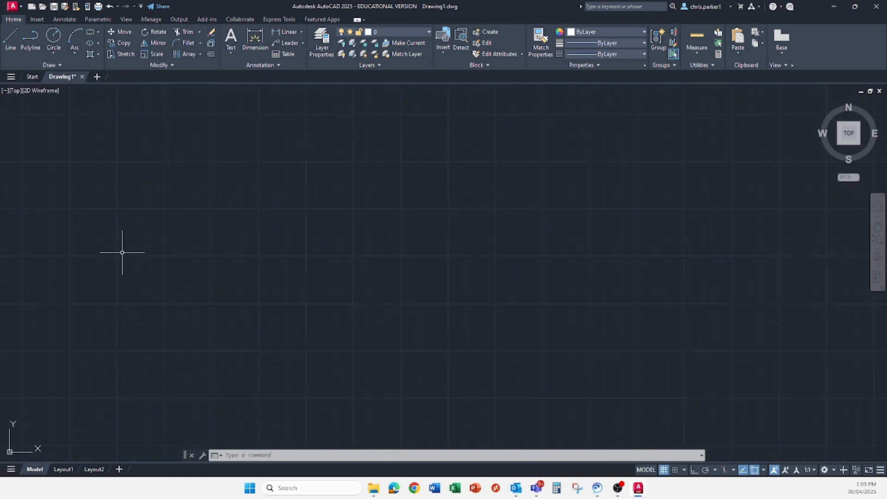
middle_click(207, 251)
middle_click(206, 252)
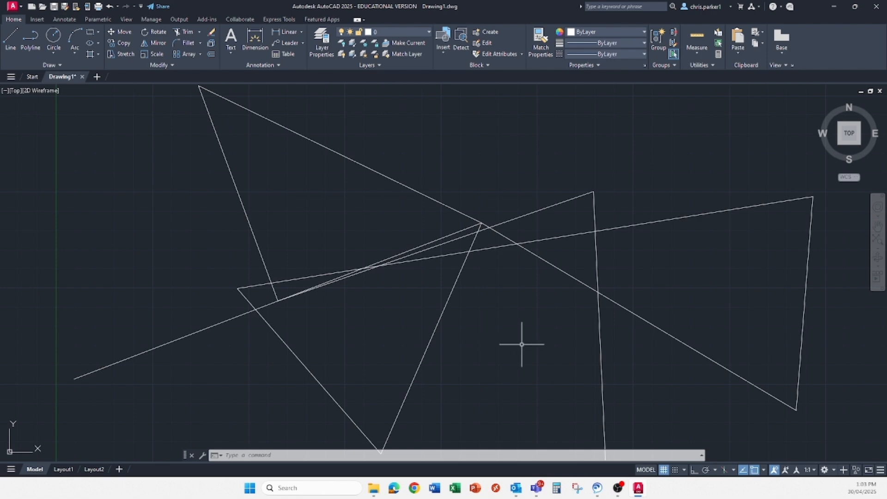
Step: Draw a second freehand zigzag of eight connected line segments well above and to the right of the first zigzag
scroll(410, 213, down, 4)
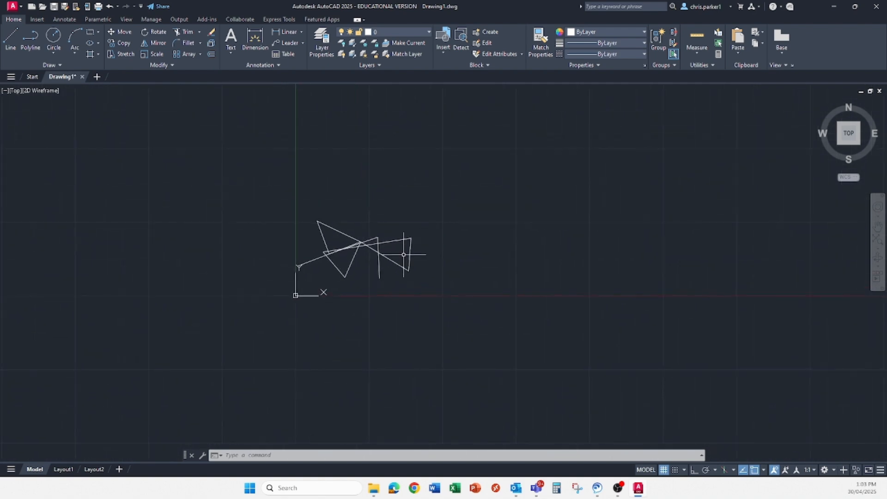
click(10, 38)
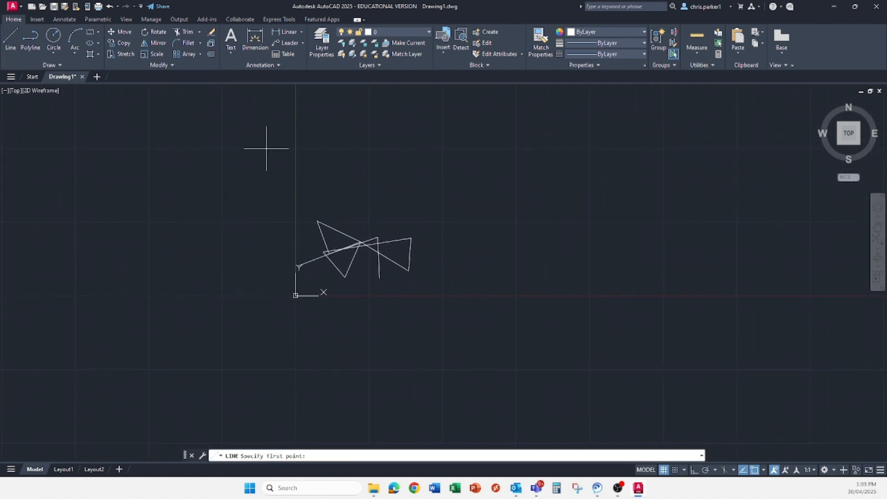
middle_drag(543, 174, 312, 351)
click(391, 138)
click(604, 162)
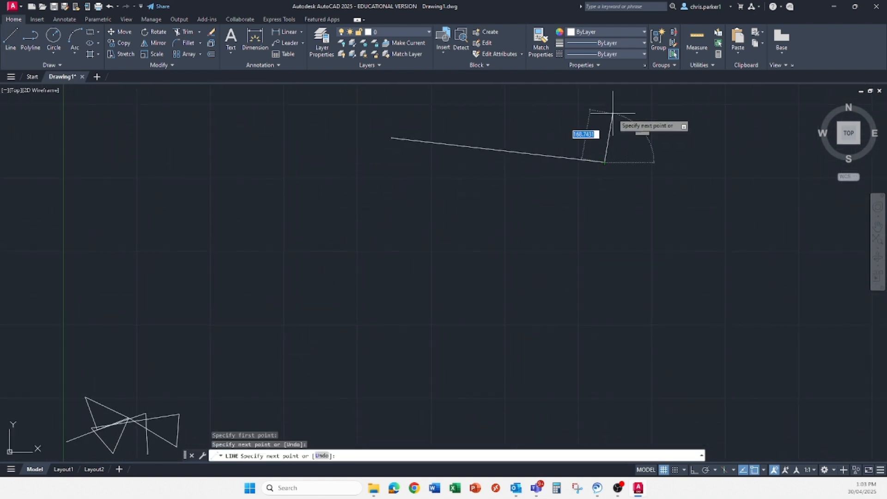
click(612, 113)
click(486, 131)
click(482, 212)
click(391, 187)
click(363, 154)
click(433, 121)
click(522, 195)
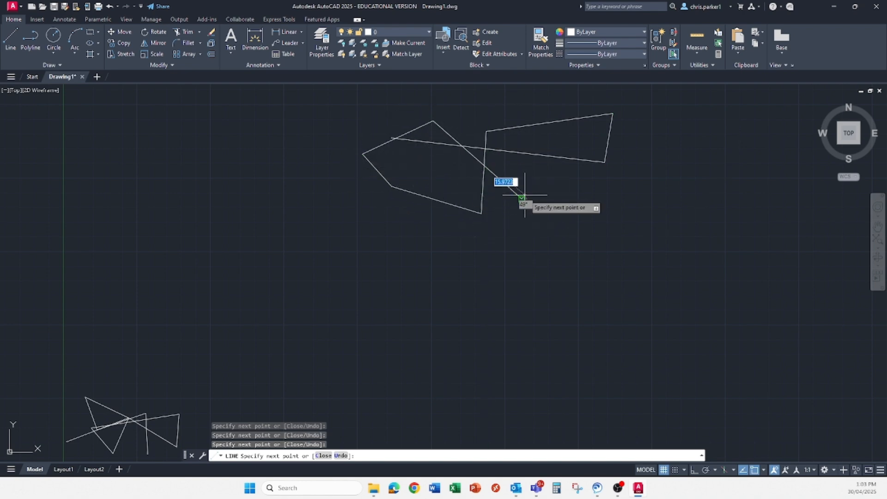
key(Escape)
Step: Delete both zigzags with crossing selections, starting with the upper one and finishing with the one near the origin
scroll(525, 194, down, 15)
middle_drag(526, 194, 705, 193)
middle_click(705, 193)
middle_click(705, 193)
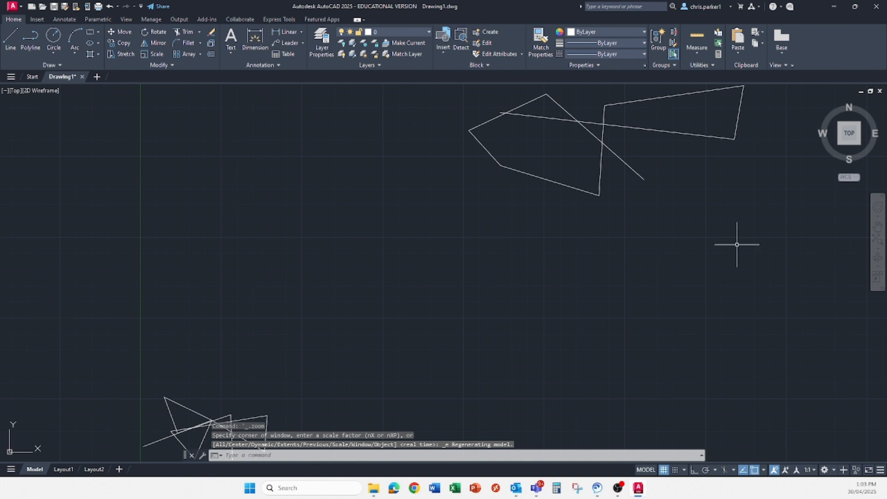
mouse_move(364, 356)
middle_down()
mouse_move(320, 317)
mouse_move(249, 348)
middle_up()
scroll(249, 348, down, 4)
click(435, 192)
click(210, 315)
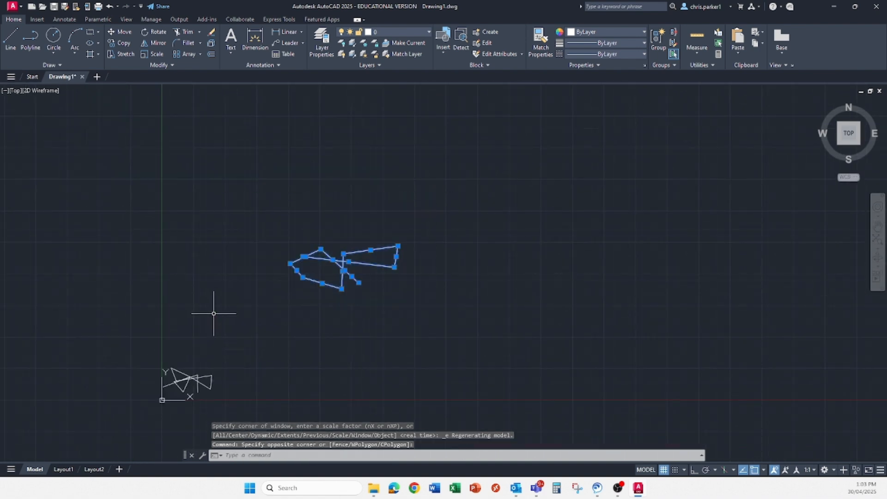
key(Delete)
click(293, 324)
click(143, 411)
key(Delete)
Step: Undo the last view change and the deletion of both zigzags
middle_drag(143, 411, 170, 334)
scroll(222, 313, up, 4)
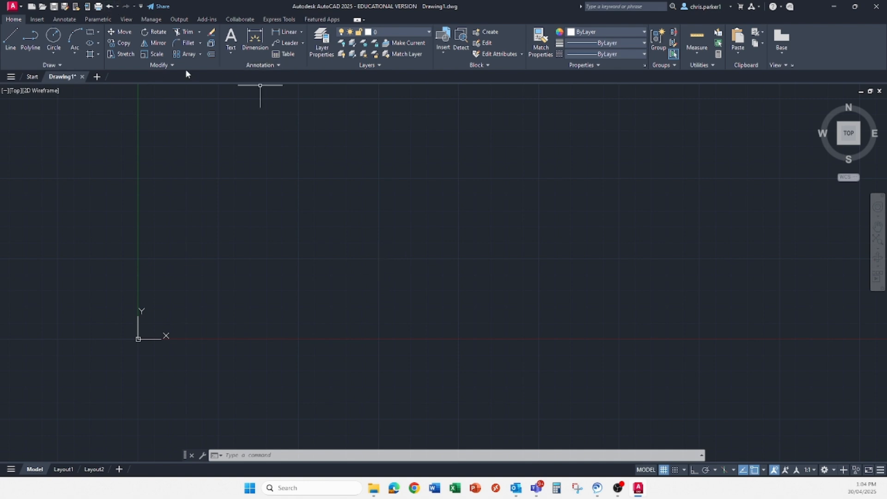
click(109, 7)
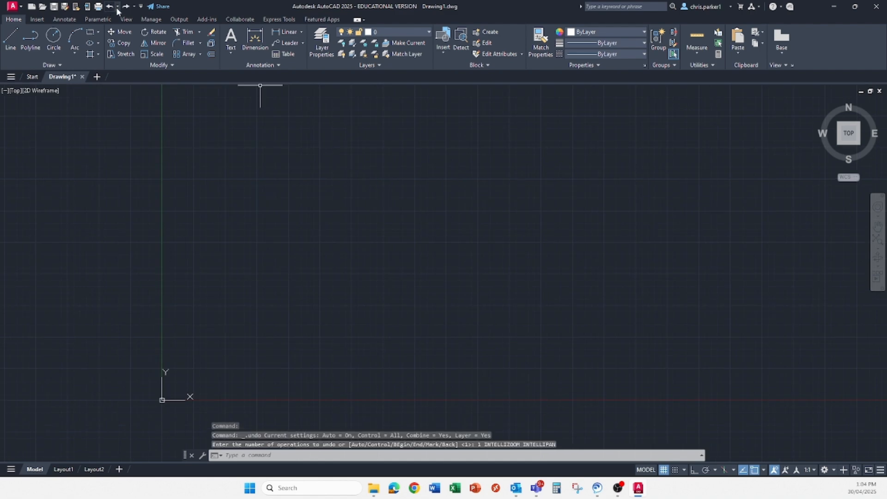
click(110, 7)
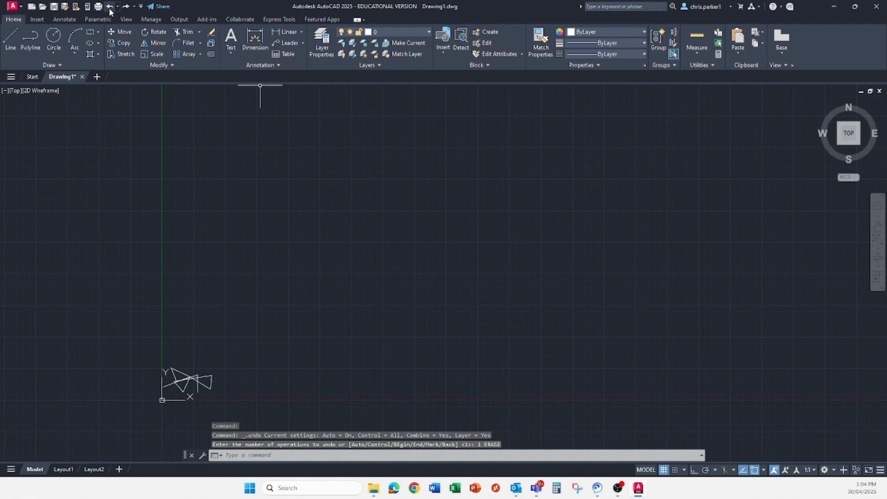
click(109, 7)
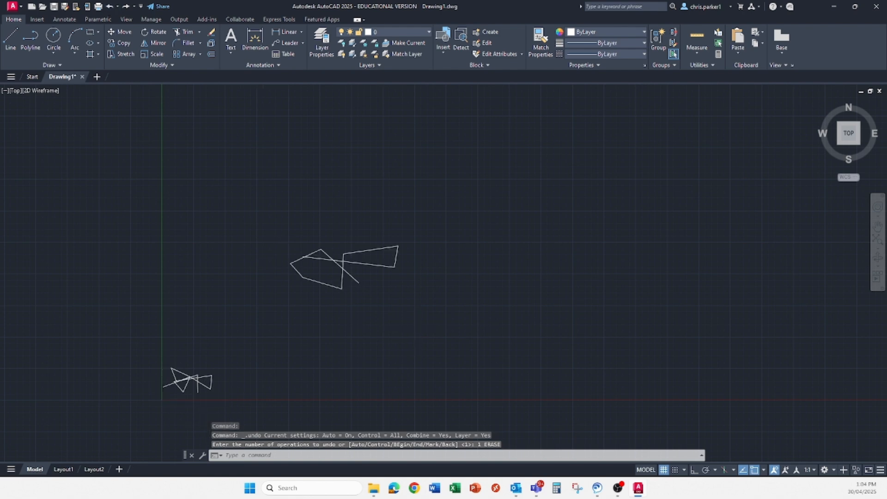
Step: Select the whole upper zigzag with a crossing lasso and clear the selection
scroll(204, 399, up, 2)
mouse_move(203, 398)
middle_down()
mouse_move(192, 358)
mouse_move(158, 381)
middle_up()
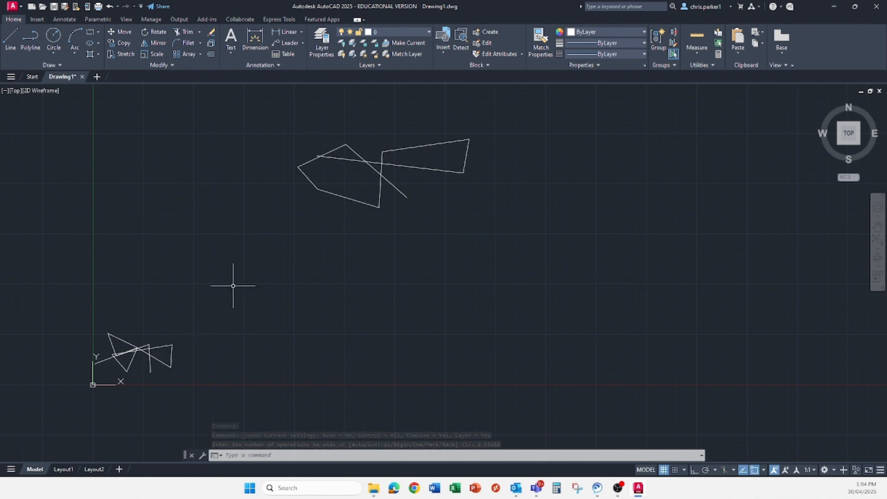
click(221, 275)
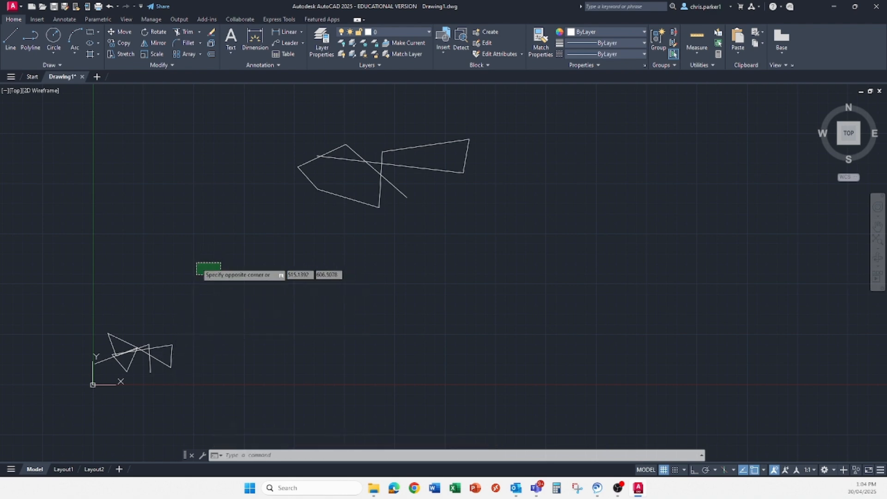
key(Escape)
mouse_move(242, 172)
mouse_down()
mouse_move(440, 237)
mouse_move(149, 356)
mouse_move(211, 158)
mouse_move(352, 307)
mouse_move(356, 251)
mouse_move(485, 217)
mouse_move(299, 114)
mouse_move(233, 283)
mouse_move(440, 352)
mouse_move(122, 119)
mouse_move(271, 472)
mouse_move(508, 346)
mouse_move(407, 311)
mouse_move(253, 311)
mouse_move(133, 136)
mouse_move(431, 113)
mouse_move(549, 417)
mouse_up()
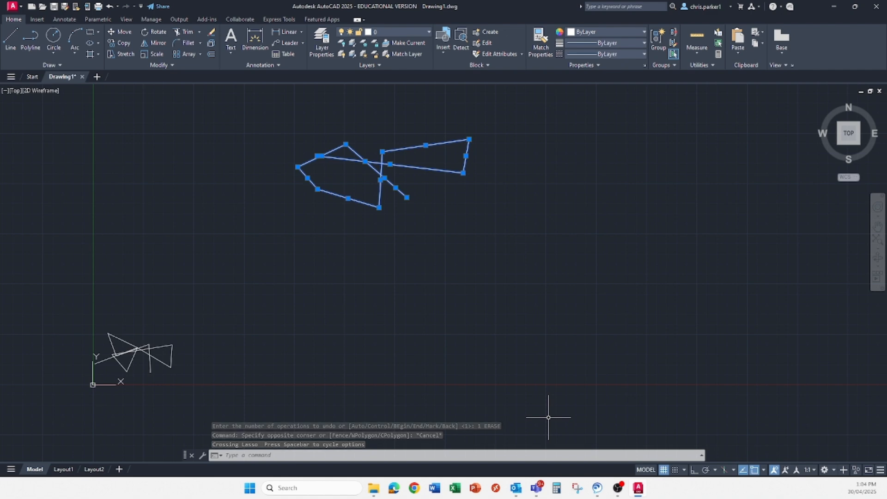
key(Escape)
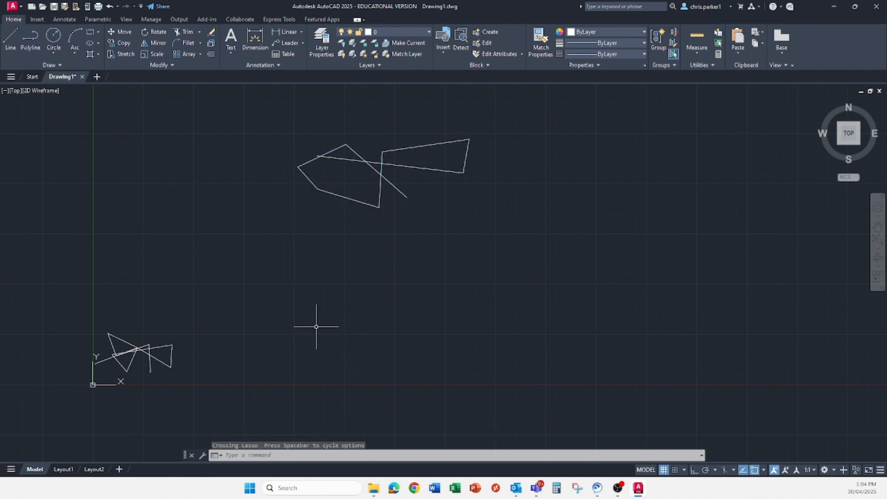
Step: Try a window lasso between the zigzags, select part of the upper zigzag with a crossing lasso, and clear the selection
mouse_move(178, 196)
mouse_down()
mouse_move(277, 360)
mouse_move(231, 250)
mouse_move(323, 303)
mouse_move(425, 339)
mouse_move(259, 365)
mouse_move(253, 356)
mouse_move(364, 263)
mouse_move(292, 410)
mouse_move(369, 341)
mouse_move(367, 355)
mouse_up()
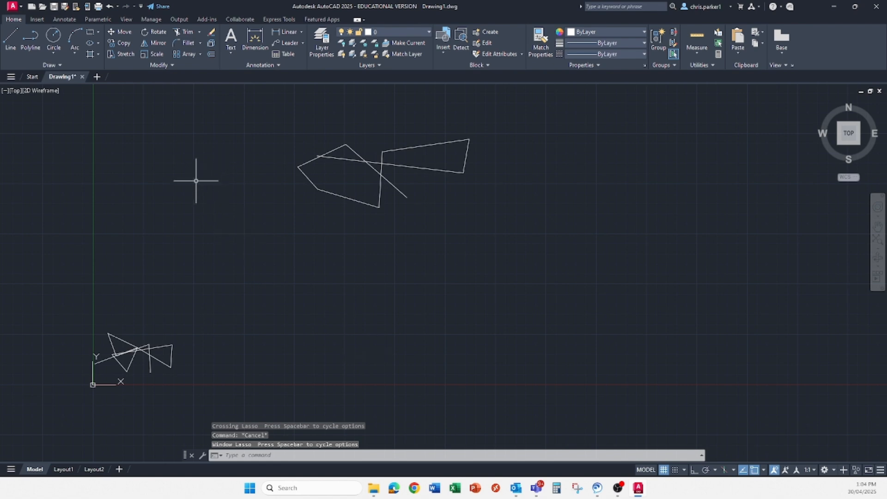
click(237, 239)
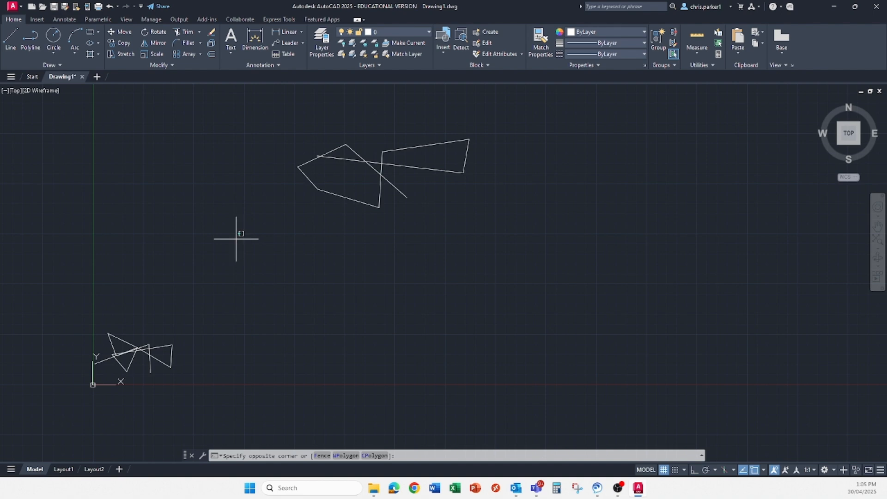
click(237, 238)
mouse_move(237, 240)
mouse_down()
mouse_move(239, 253)
mouse_move(303, 283)
mouse_move(326, 233)
mouse_move(271, 257)
mouse_move(277, 245)
mouse_move(253, 187)
mouse_move(311, 234)
mouse_move(259, 178)
mouse_move(267, 175)
mouse_move(182, 199)
mouse_move(282, 185)
mouse_move(316, 149)
mouse_move(333, 217)
mouse_move(203, 144)
mouse_move(277, 277)
mouse_move(286, 239)
mouse_up()
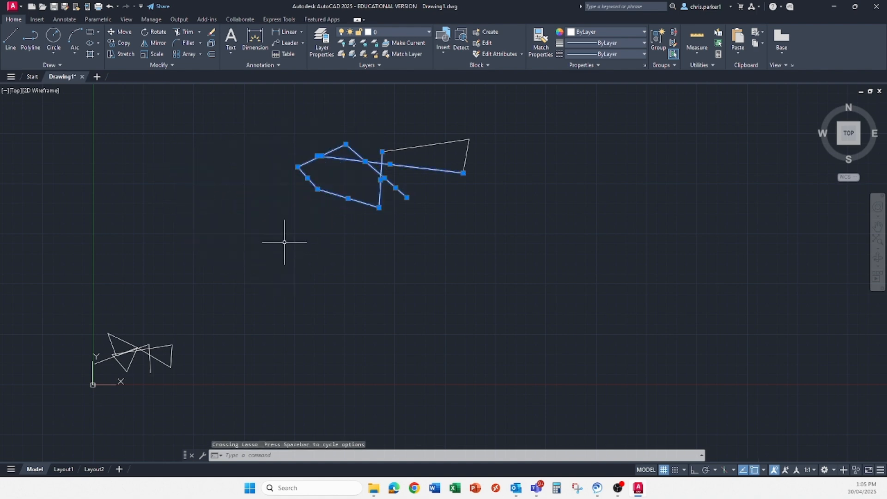
key(Escape)
Step: Try further window lasso selections in the area below the upper zigzag and cancel the selection
click(285, 243)
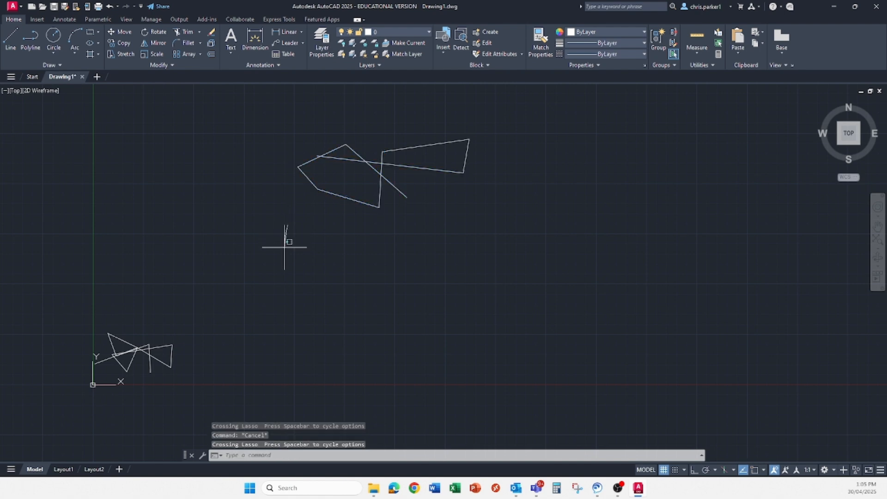
mouse_move(280, 221)
mouse_down()
mouse_move(254, 222)
mouse_move(229, 194)
mouse_move(242, 217)
mouse_move(305, 190)
mouse_move(246, 243)
mouse_move(259, 276)
mouse_move(277, 226)
mouse_move(181, 217)
mouse_move(268, 331)
mouse_move(319, 277)
mouse_move(212, 303)
mouse_move(281, 277)
mouse_move(376, 297)
mouse_move(328, 306)
mouse_up()
mouse_move(199, 232)
mouse_down()
mouse_move(290, 348)
mouse_move(425, 292)
mouse_move(541, 165)
mouse_move(360, 194)
mouse_move(357, 146)
mouse_move(342, 182)
mouse_move(314, 185)
mouse_up()
key(Escape)
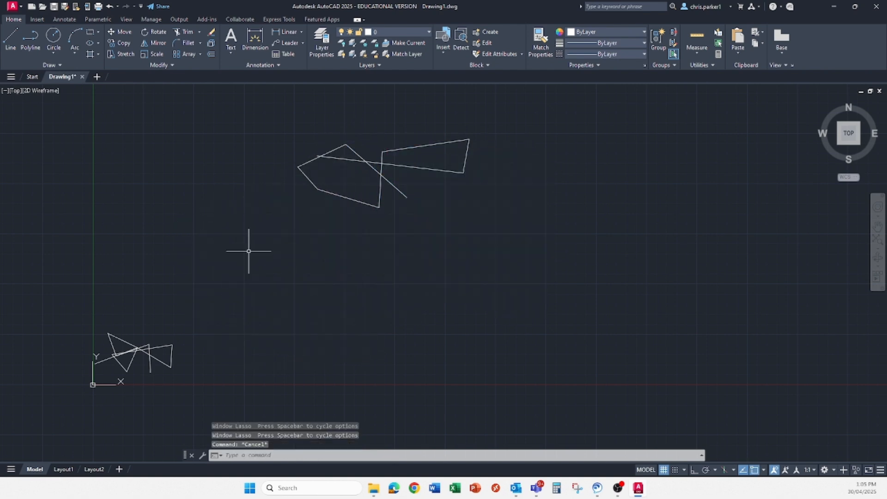
Step: Try a window and a crossing selection rectangle in the empty area below the upper zigzag, cancelling each
click(235, 230)
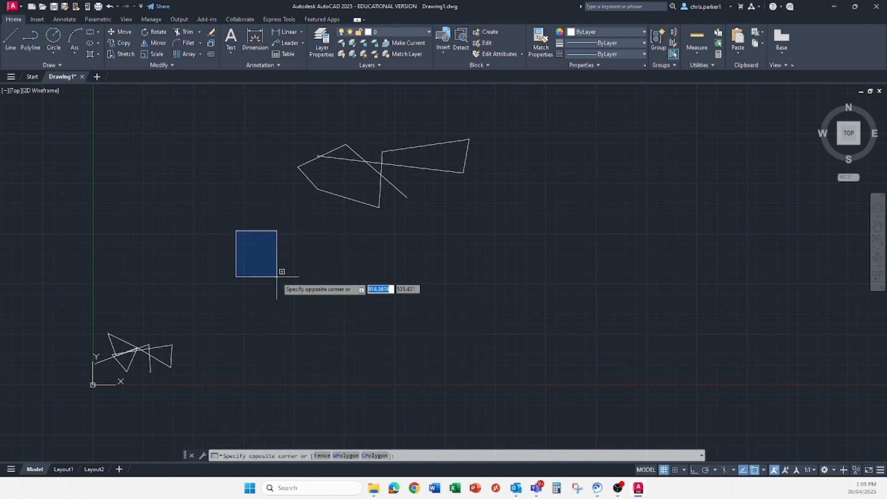
key(Escape)
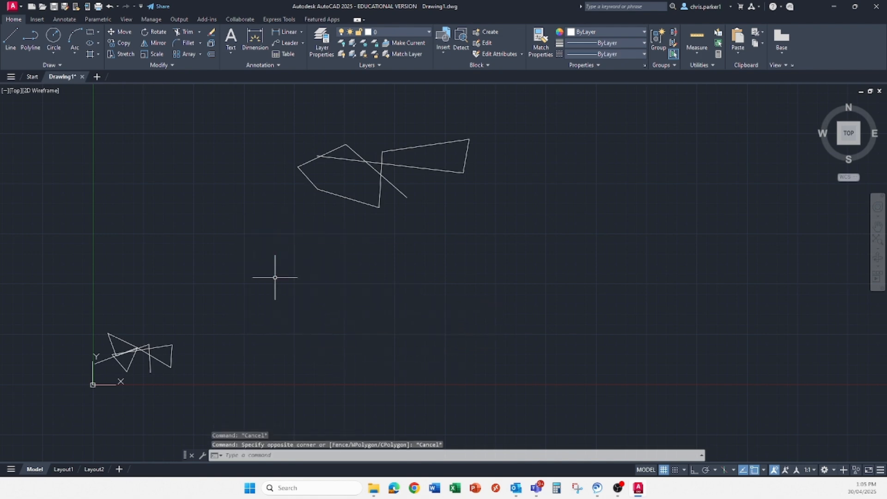
click(261, 251)
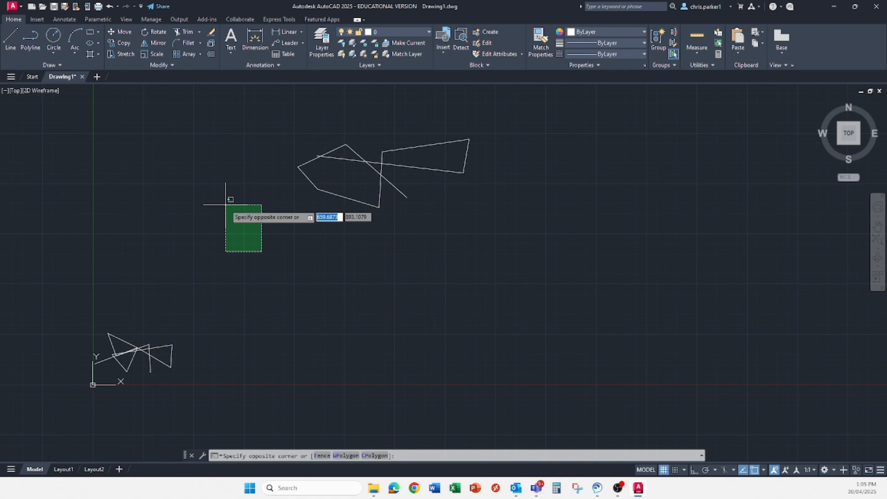
key(Escape)
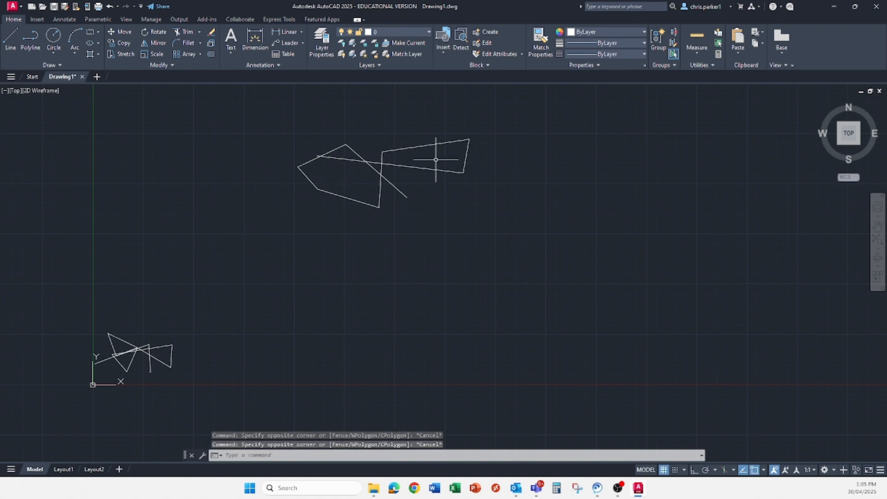
Step: Delete the two lines meeting at the upper zigzag's left peak using a crossing selection rectangle
click(369, 116)
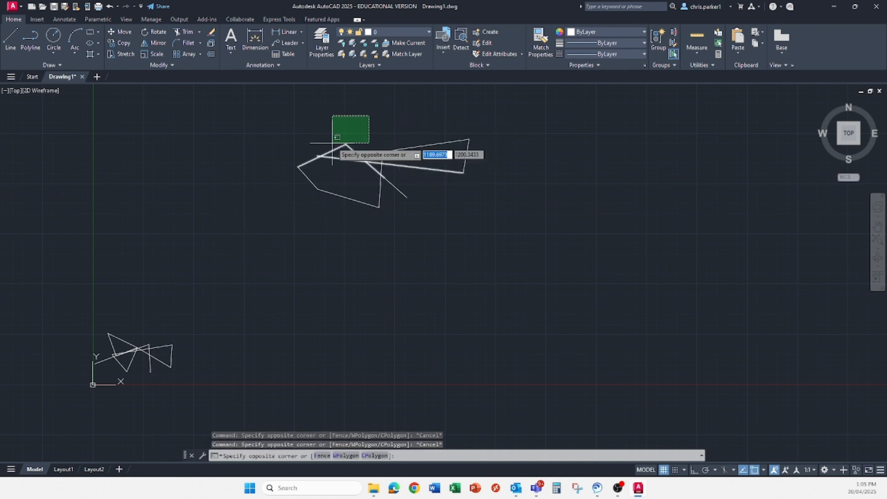
middle_drag(373, 151, 295, 204)
scroll(281, 204, up, 6)
scroll(281, 203, down, 2)
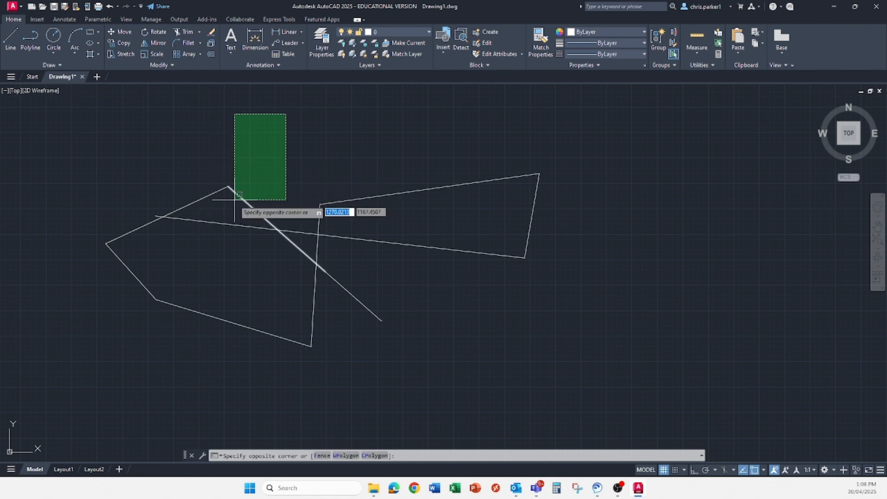
click(205, 209)
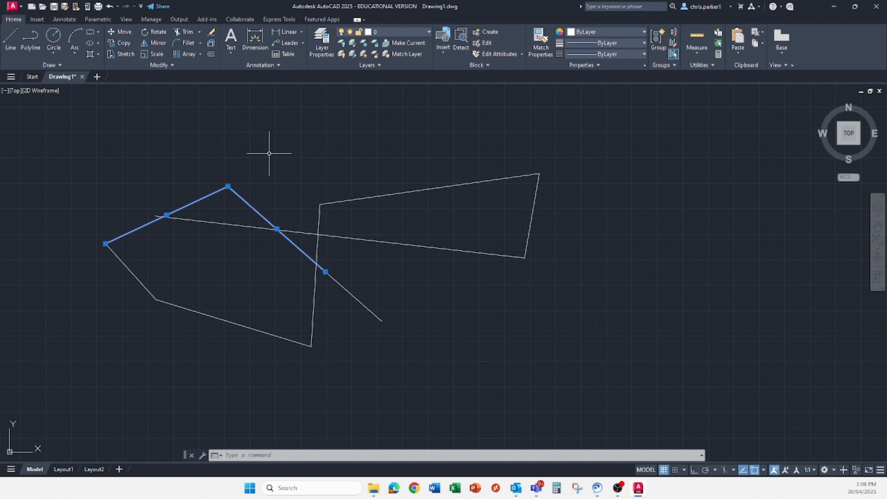
key(Delete)
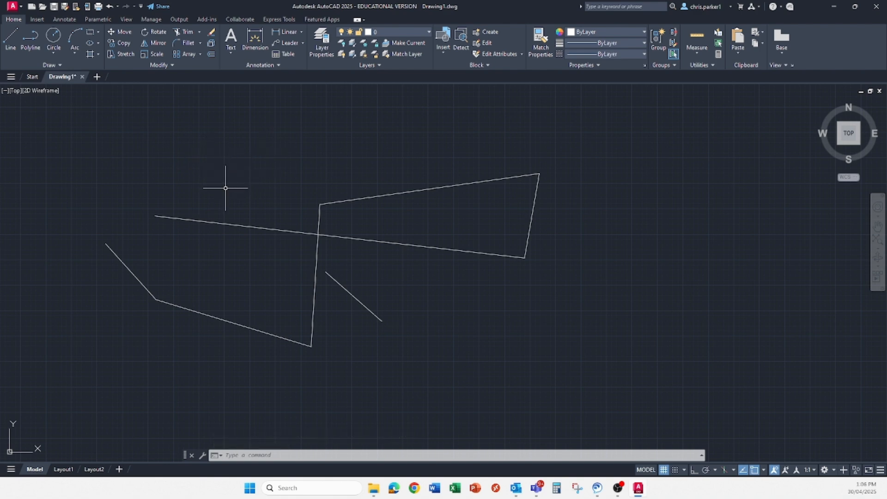
Step: Delete the long upper sloping line of the upper zigzag using a window selection that fully encloses it
click(252, 147)
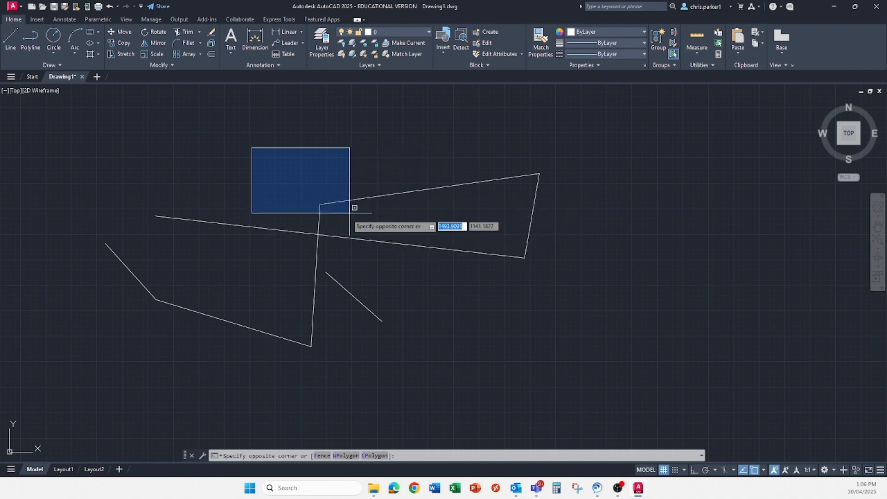
click(560, 206)
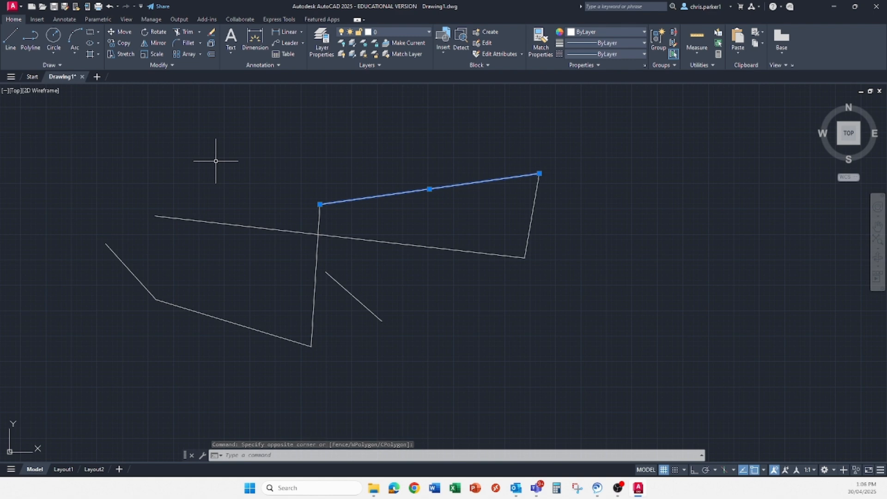
key(Delete)
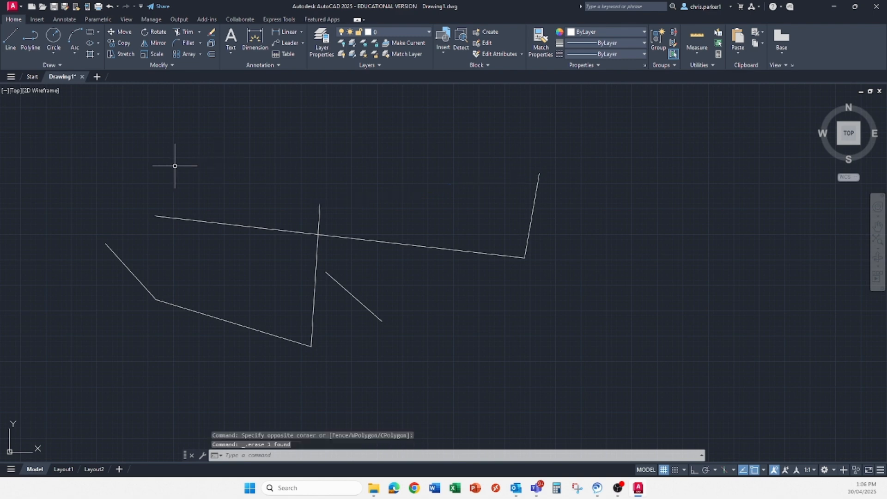
Step: Enclose the four lower-left lines of the upper zigzag in a window selection and clear the selection
click(65, 142)
click(420, 383)
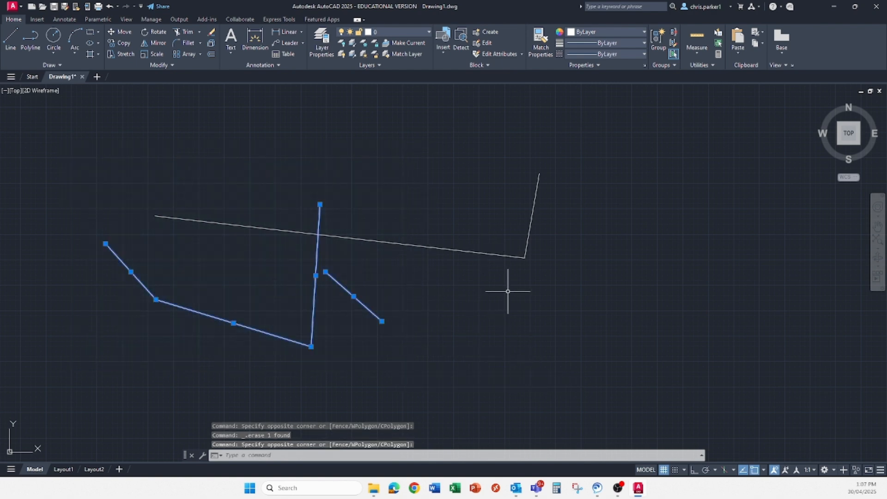
key(Escape)
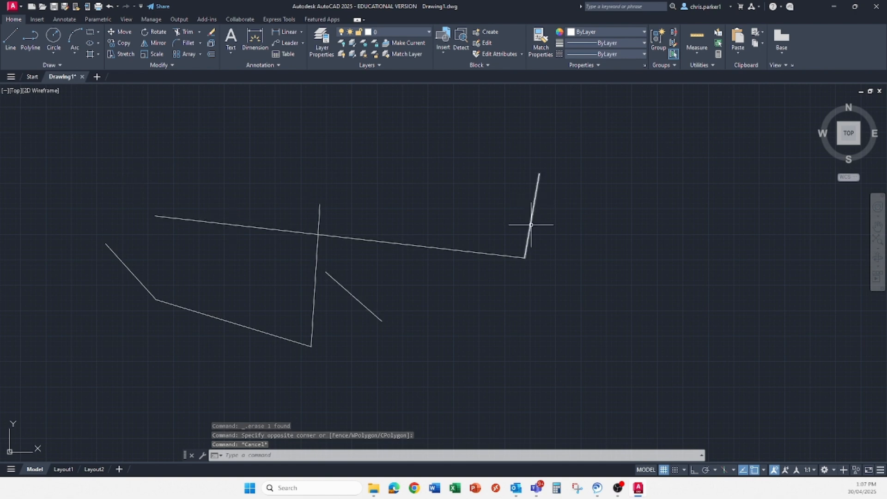
Step: Pick the four lower-left lines of the upper zigzag one by one, delete them and undo the deletion
click(323, 285)
click(311, 289)
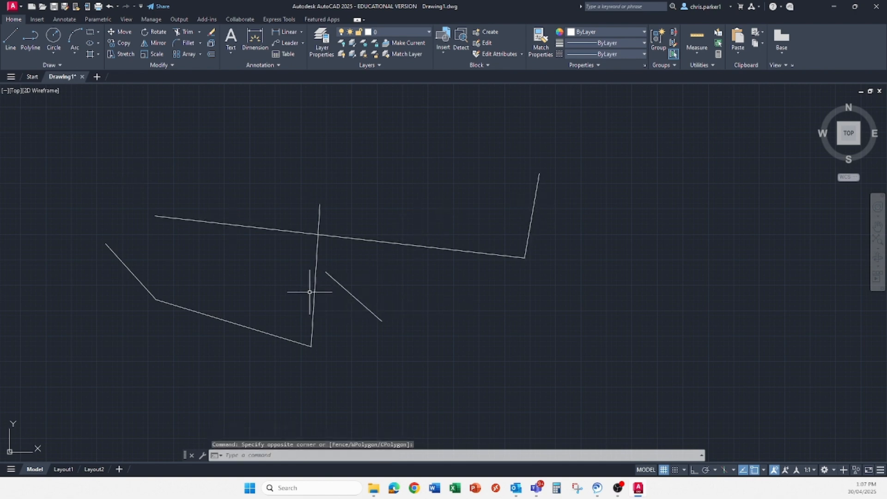
click(347, 289)
click(285, 336)
click(145, 287)
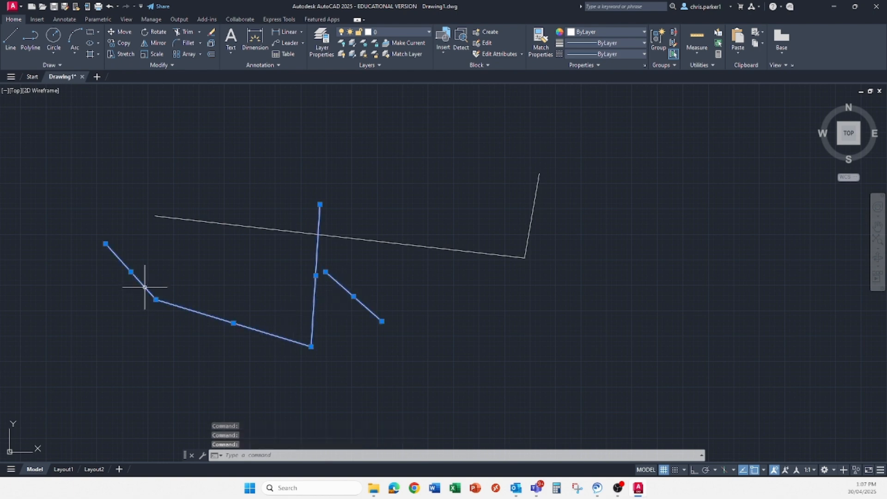
key(Delete)
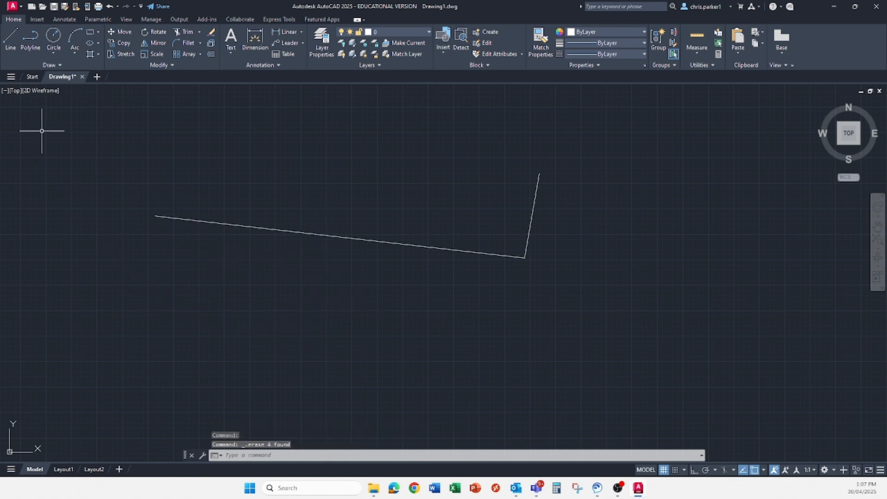
click(110, 7)
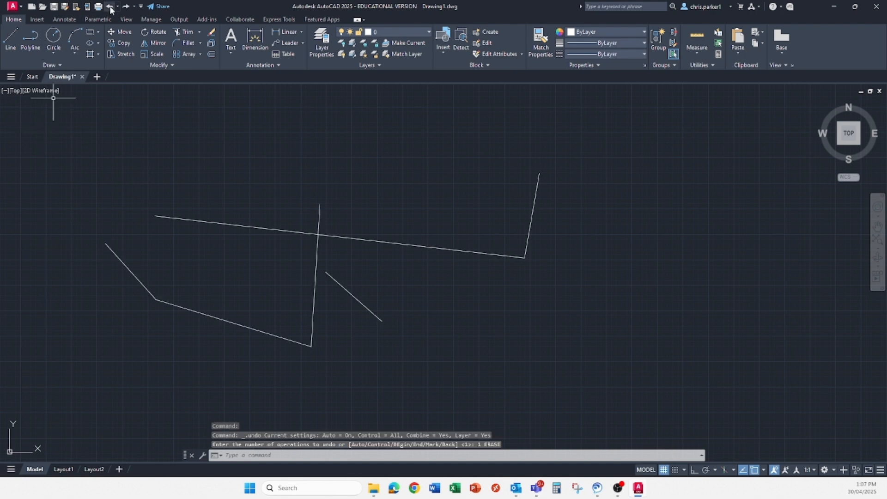
Step: Delete the four lower-left lines of the upper zigzag together using a single window selection
click(64, 145)
click(427, 365)
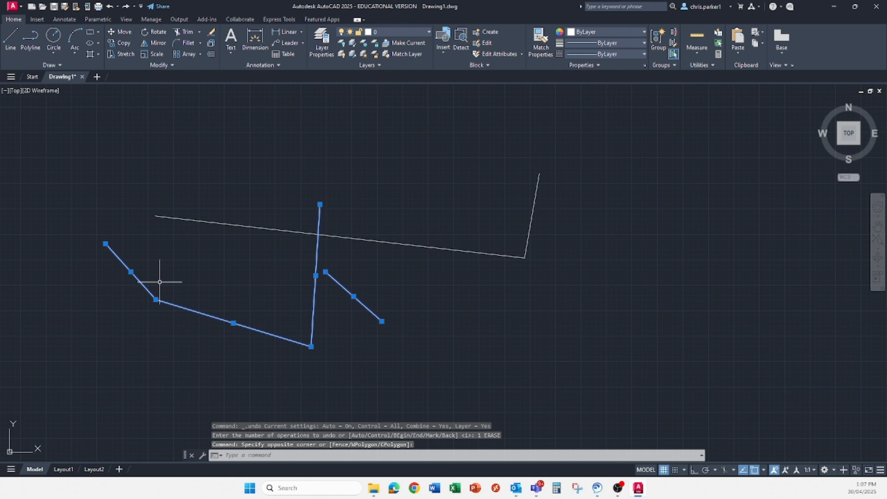
key(Delete)
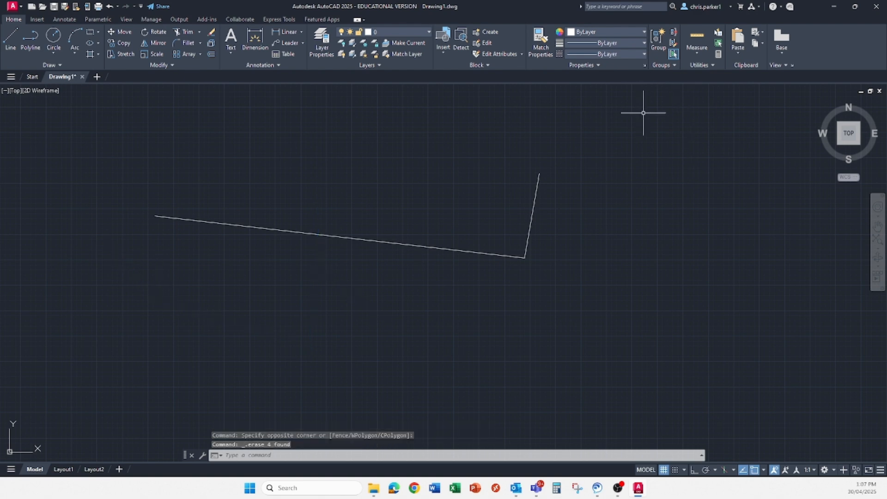
Step: Delete the last two lines of the upper zigzag using a crossing selection over their shared corner
click(627, 135)
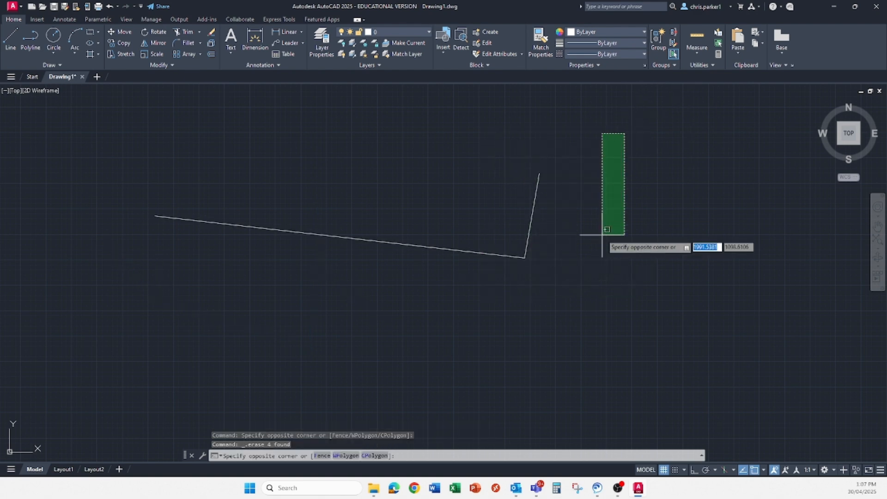
key(Escape)
click(576, 127)
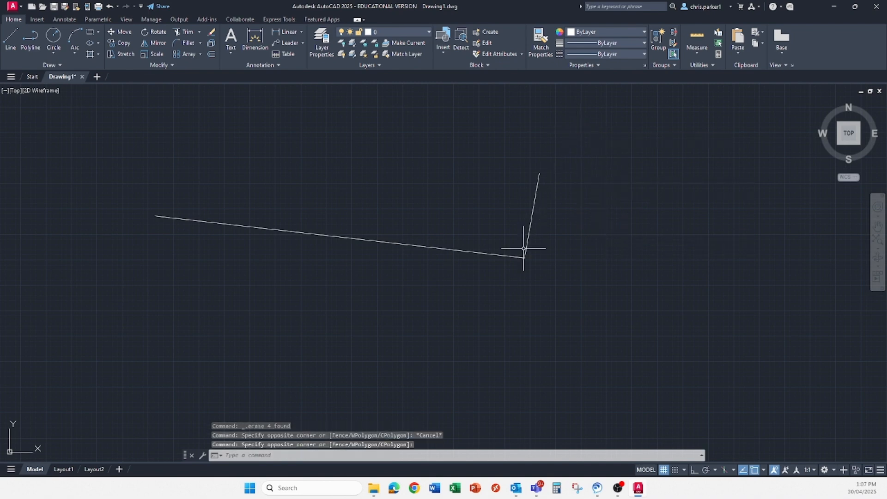
click(600, 125)
click(426, 257)
key(Delete)
Step: Delete the whole zigzag near the origin using a crossing selection rectangle
scroll(331, 306, down, 2)
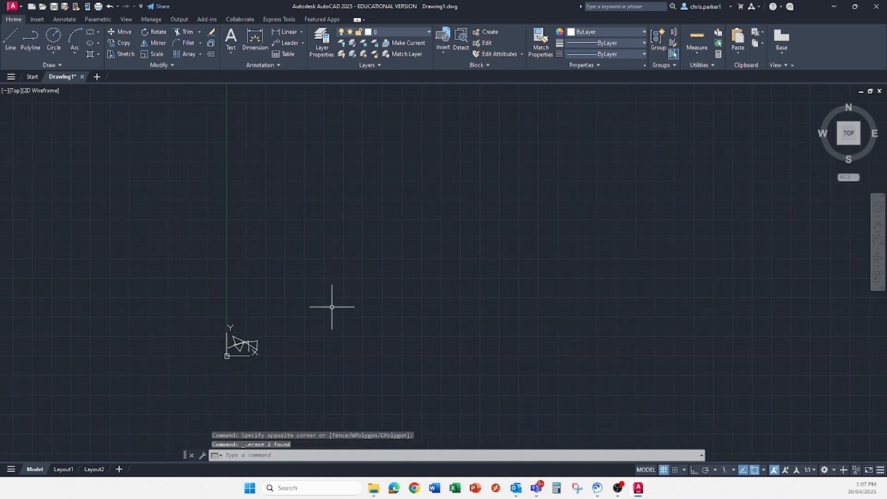
scroll(317, 267, up, 3)
click(448, 111)
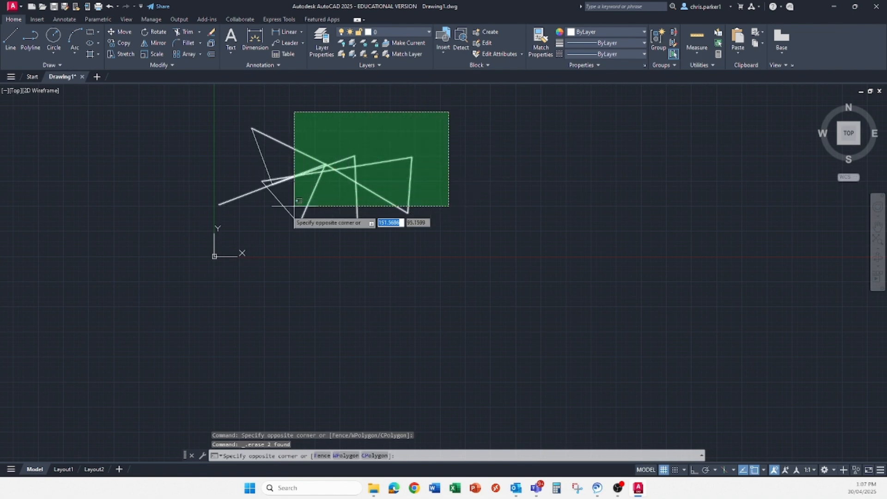
click(234, 251)
key(Delete)
middle_drag(260, 214, 172, 303)
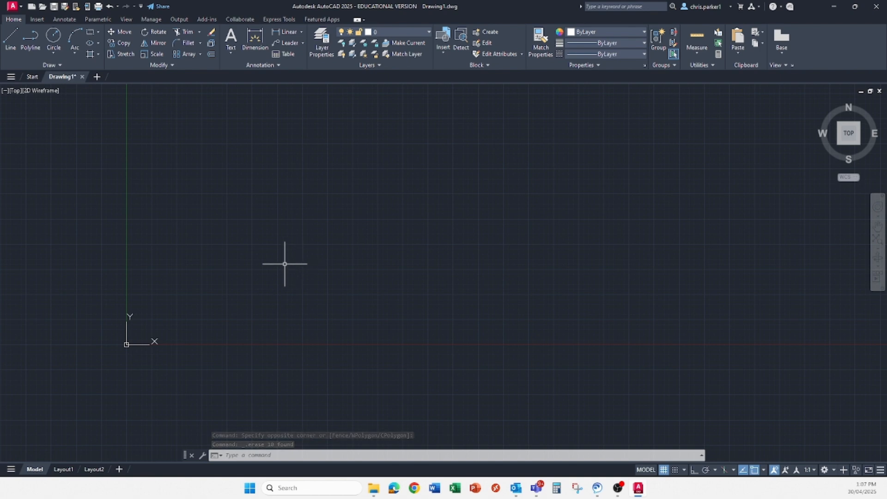
middle_drag(359, 280, 271, 310)
scroll(87, 369, down, 3)
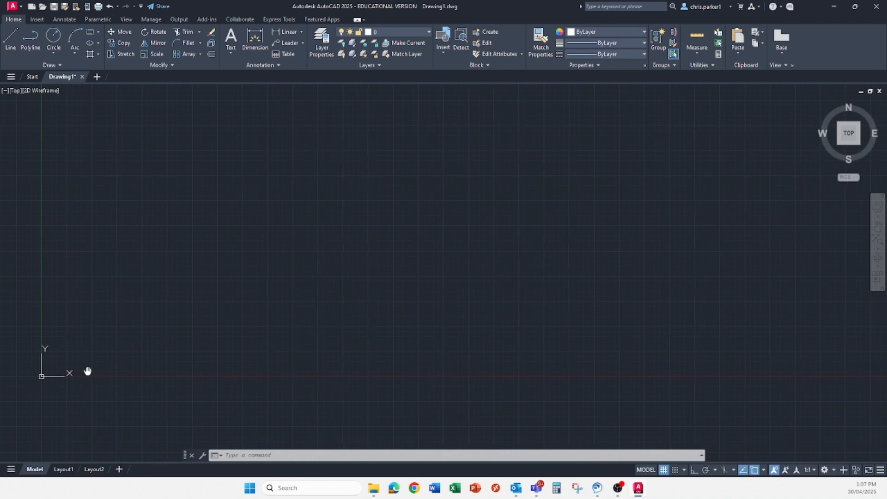
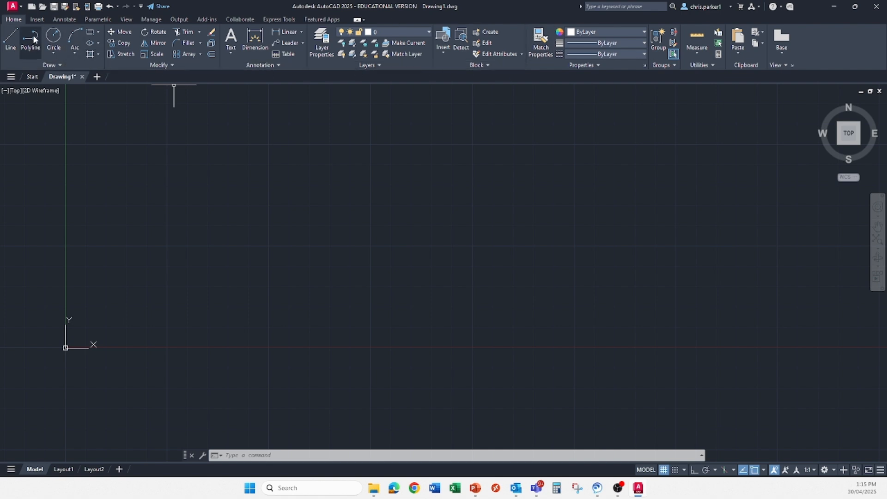
Step: Review the ribbon's tool categories from Insert and Annotate through Express Tools and Featured Apps, and return to the Home tools
click(36, 20)
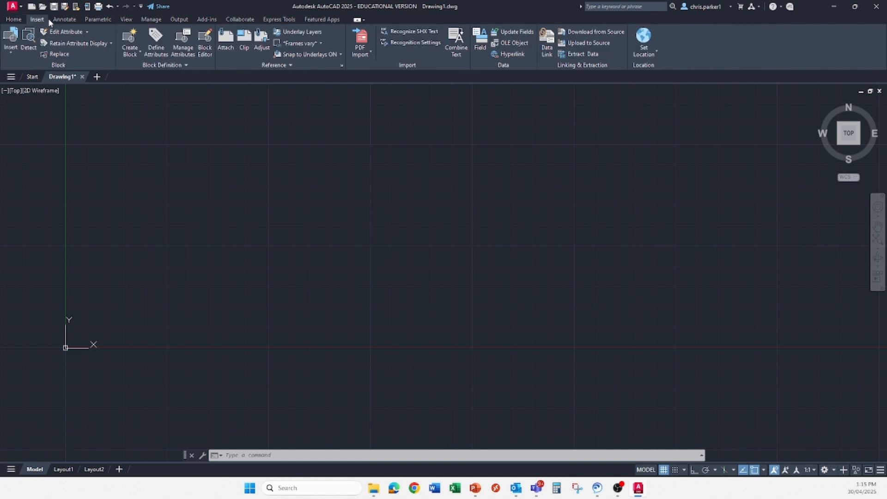
click(64, 20)
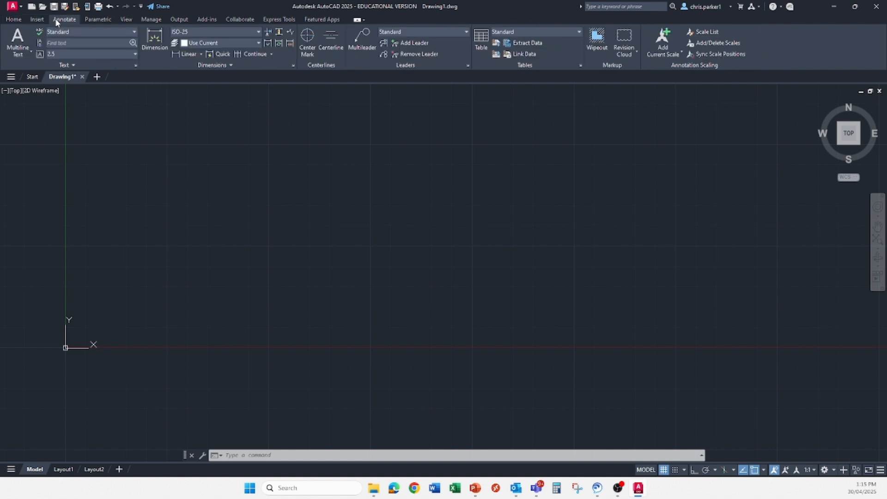
click(98, 19)
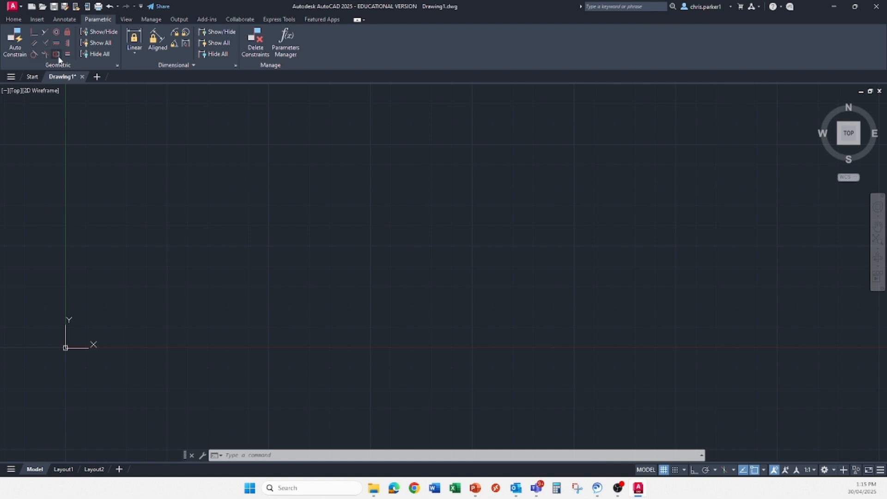
click(127, 20)
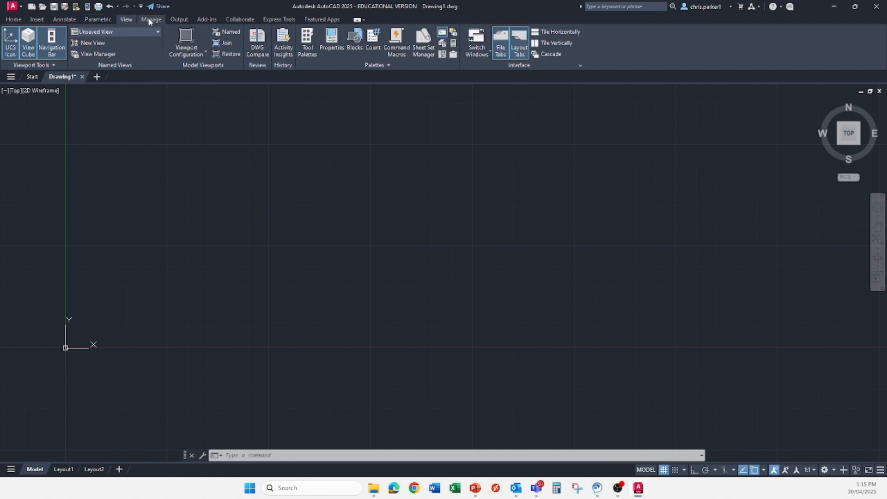
click(150, 20)
click(178, 20)
click(200, 21)
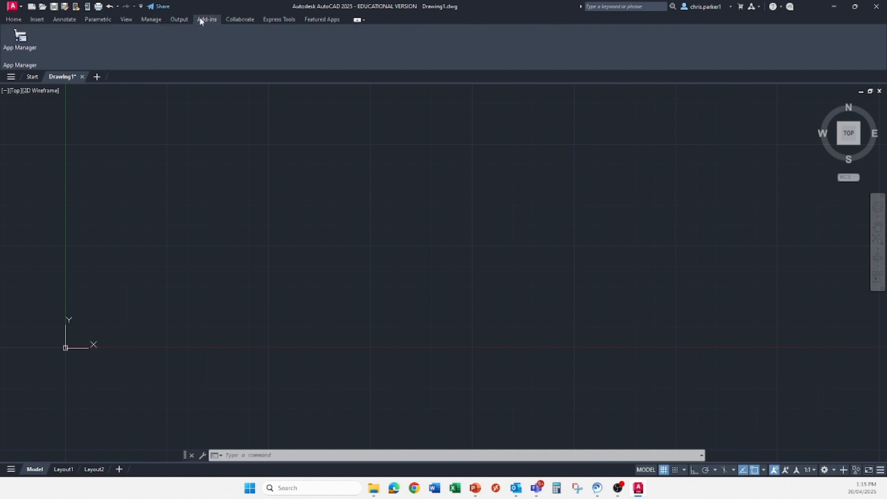
click(239, 20)
click(270, 20)
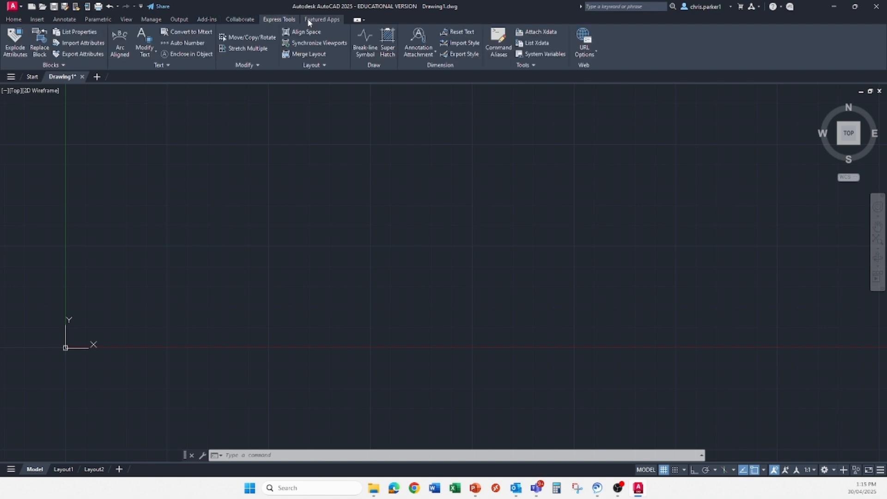
click(308, 20)
click(279, 20)
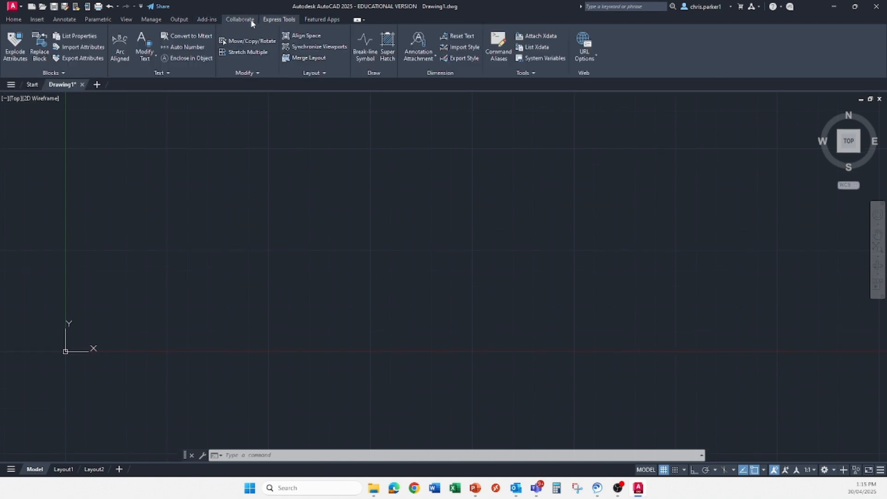
click(99, 20)
click(126, 20)
click(151, 19)
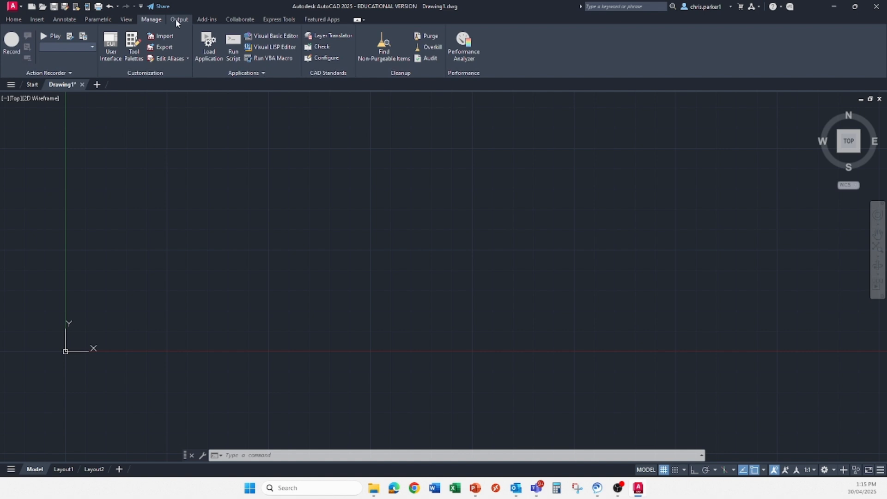
click(179, 20)
click(13, 20)
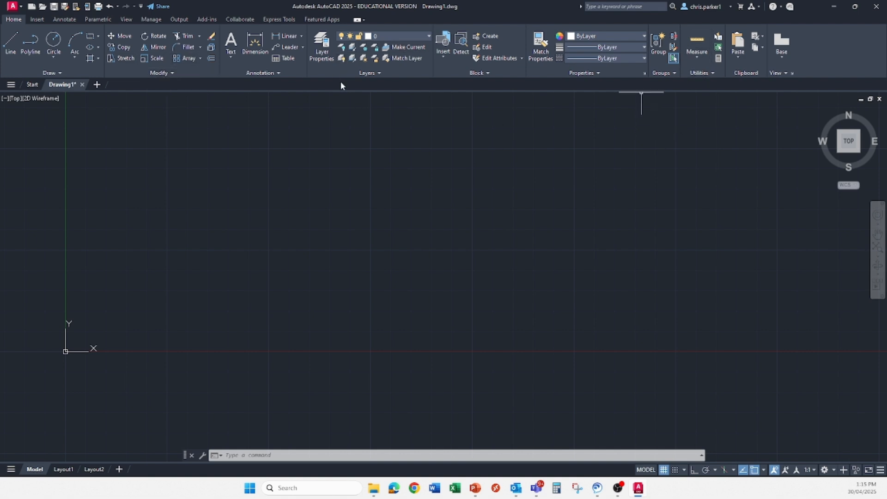
click(61, 73)
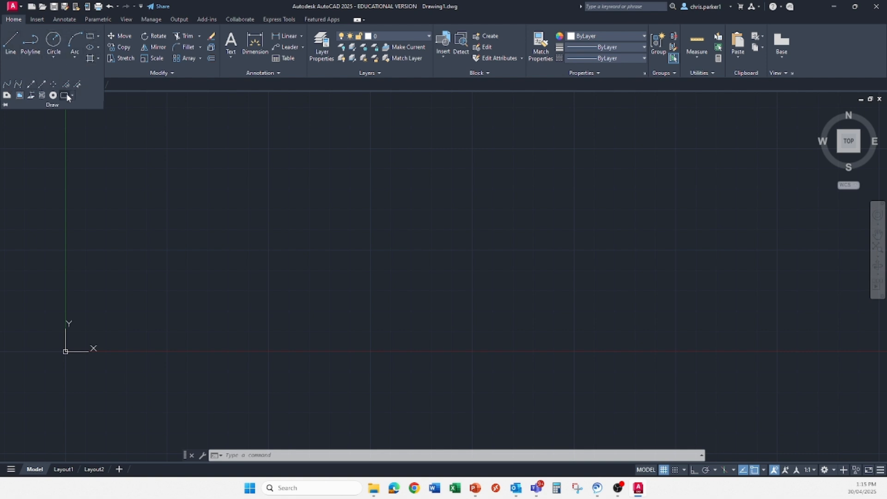
click(145, 73)
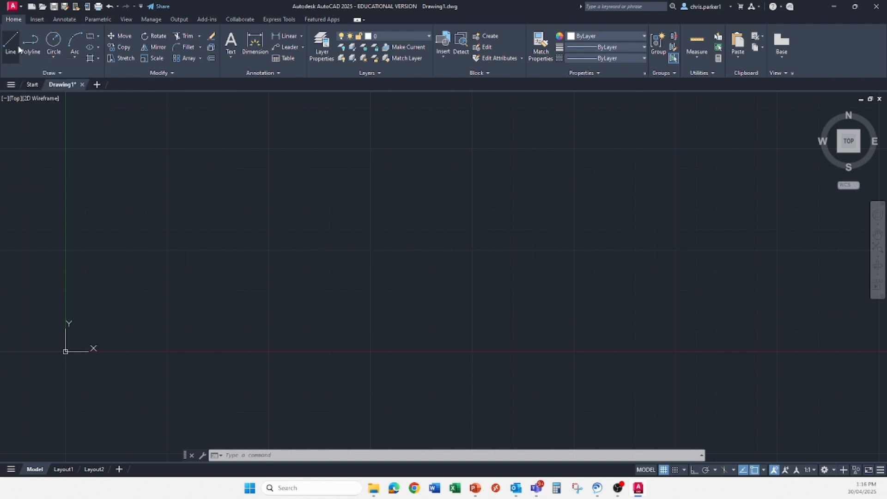
Step: Start a line with its first point at the origin, coordinates 0,0
click(17, 45)
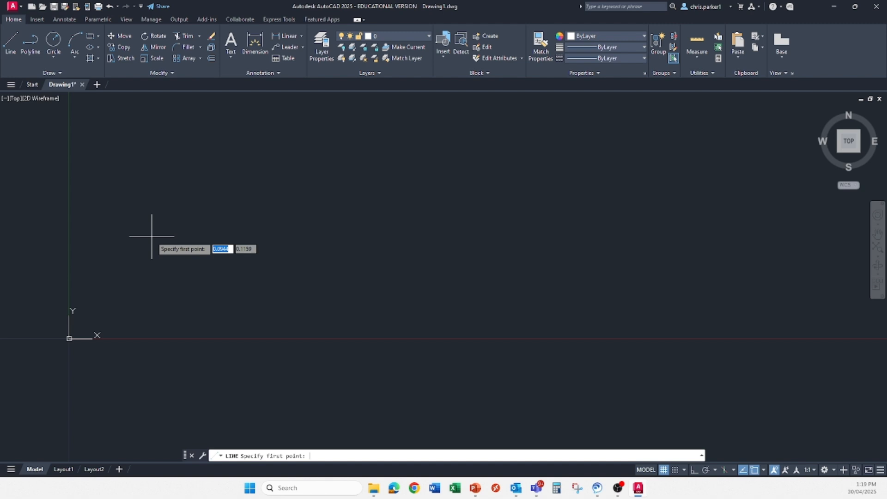
text(0)
key(Tab)
text(0)
key(Tab)
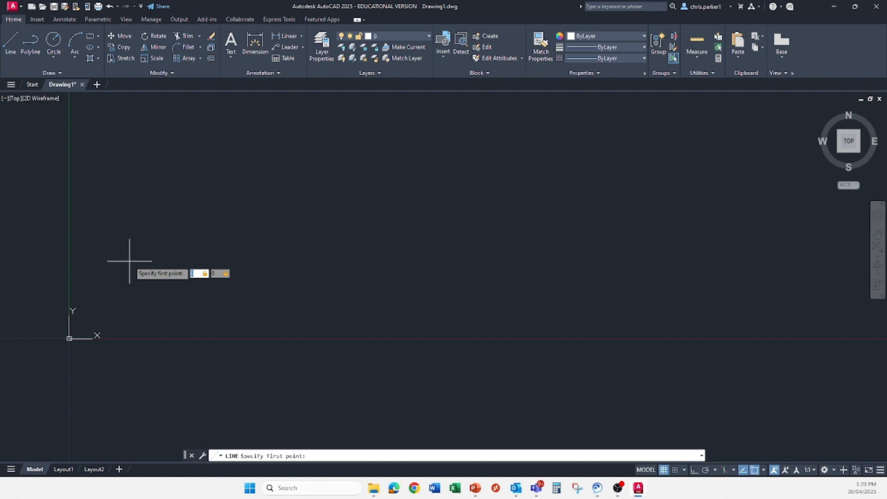
key(Tab)
key(Tab)
key(Tab)
key(Tab)
key(Tab)
key(Tab)
key(Tab)
key(Tab)
key(Tab)
key(Tab)
key(Tab)
key(Tab)
key(Tab)
key(Tab)
key(Tab)
key(Return)
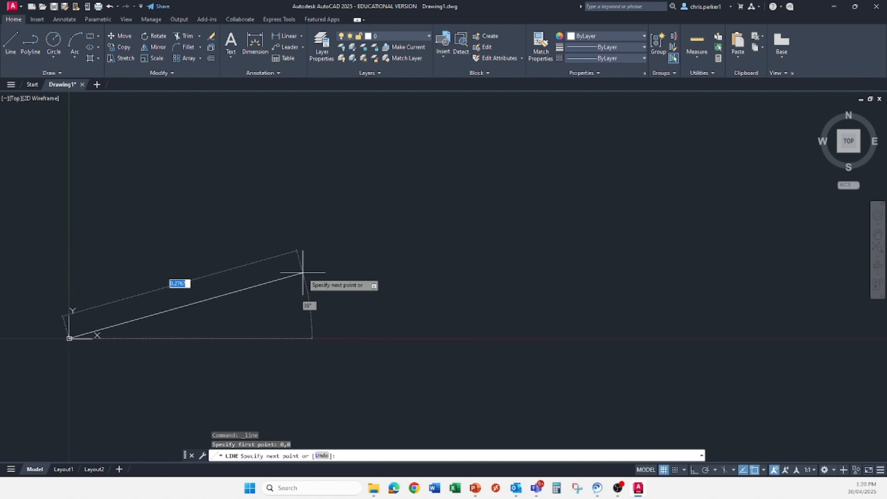
Step: Turn on Ortho mode and finish the line horizontally along the positive X axis with a length of 100
scroll(305, 271, down, 4)
mouse_move(369, 233)
middle_down()
mouse_move(307, 299)
mouse_move(272, 265)
middle_up()
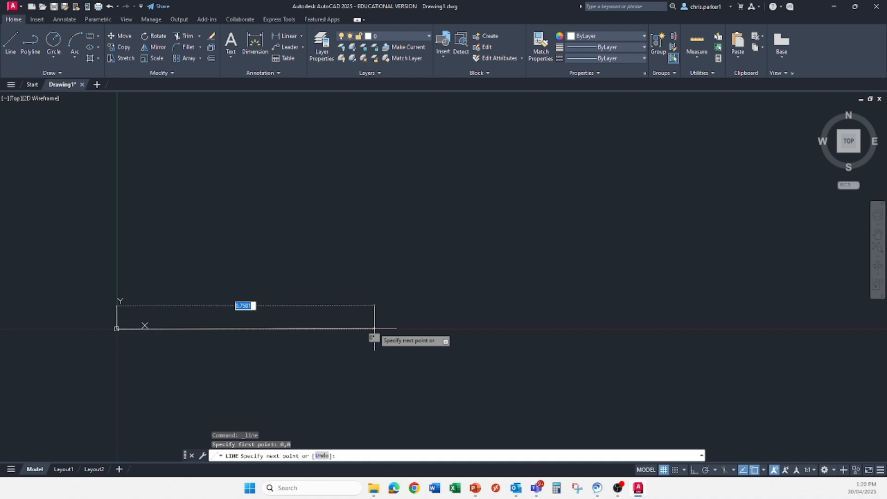
scroll(384, 324, down, 3)
middle_drag(393, 304, 259, 337)
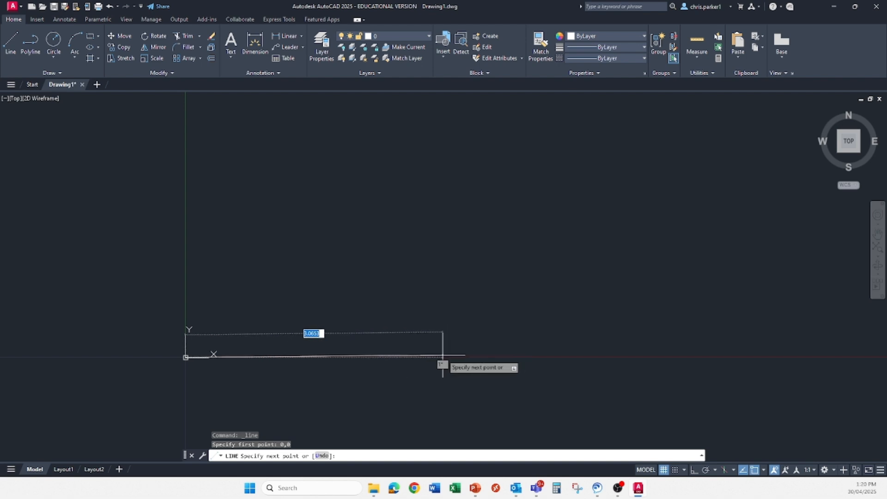
scroll(442, 355, down, 10)
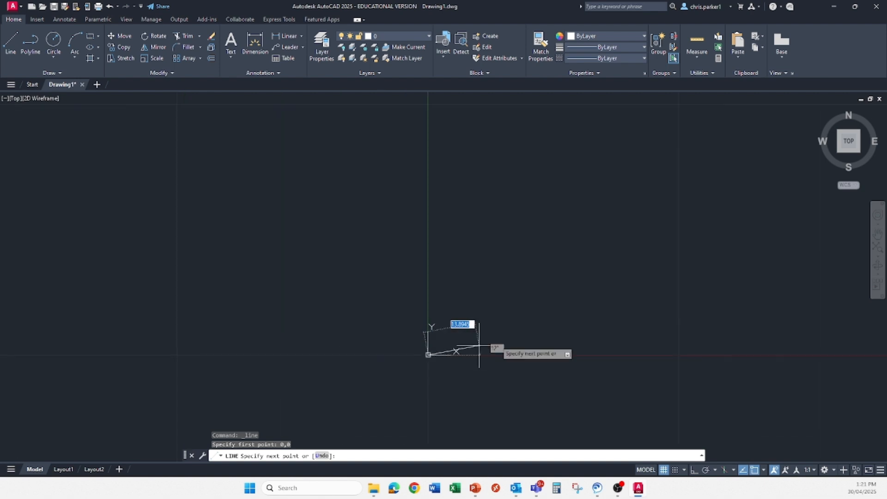
middle_drag(563, 327, 337, 356)
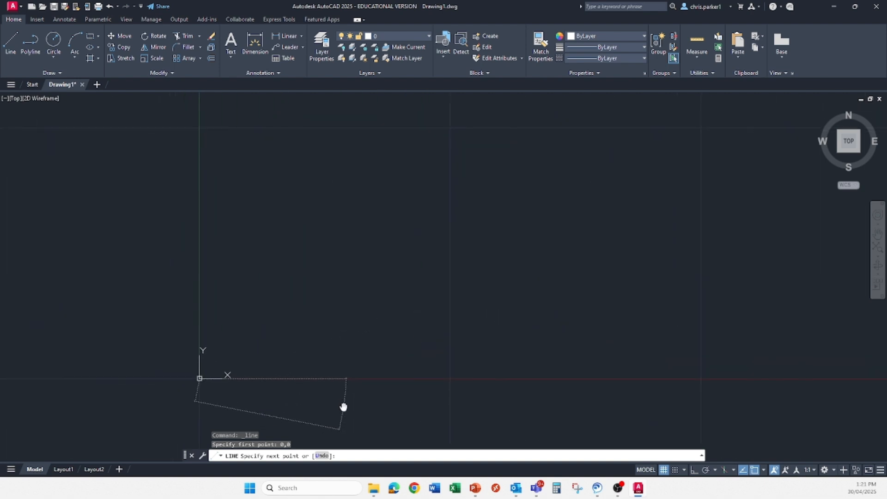
middle_drag(345, 409, 319, 363)
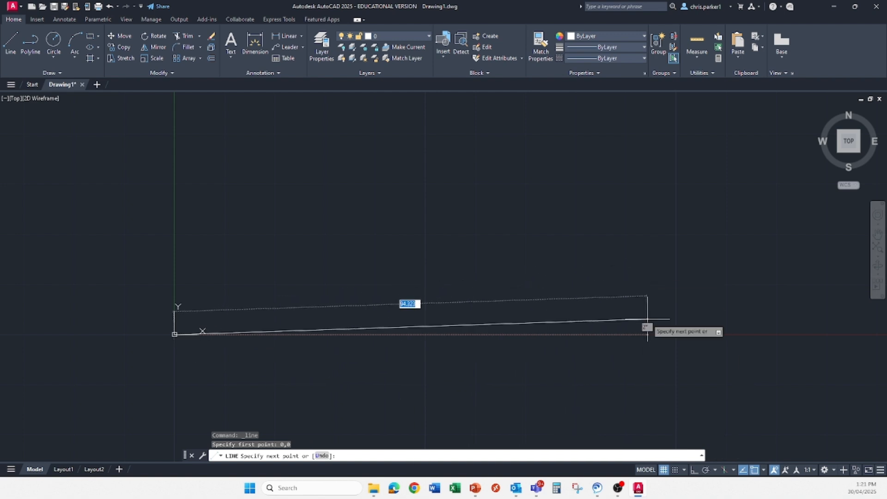
middle_drag(702, 309, 626, 340)
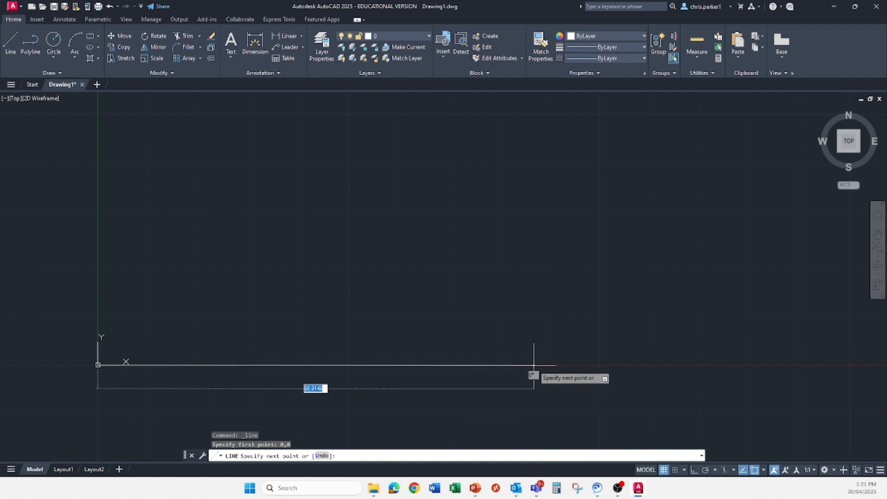
click(693, 470)
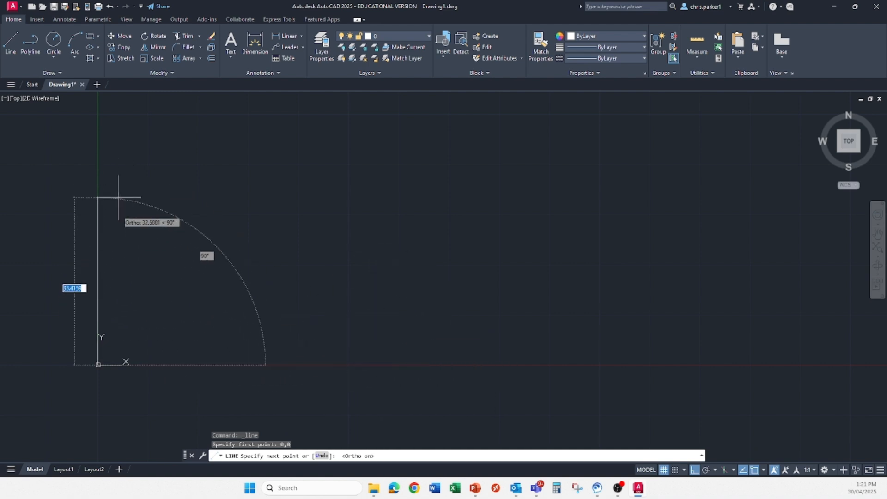
mouse_move(62, 273)
middle_down()
mouse_move(210, 230)
mouse_move(320, 216)
middle_up()
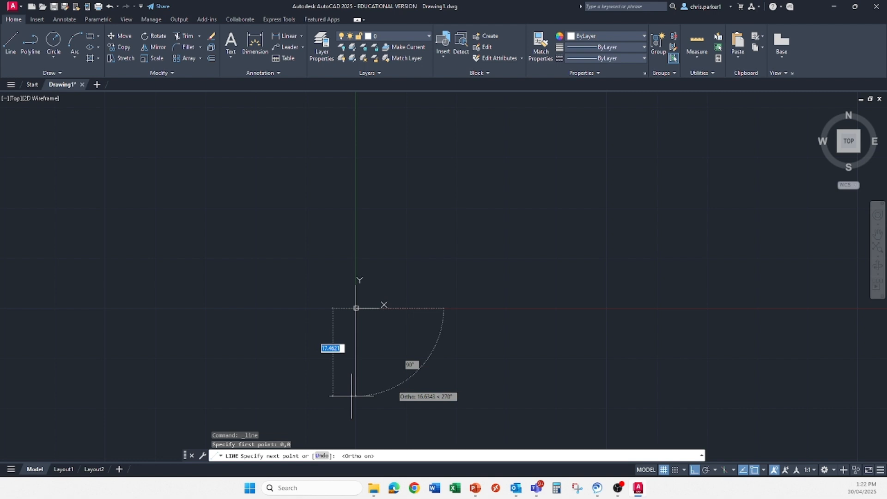
mouse_move(669, 317)
middle_down()
mouse_move(259, 367)
mouse_move(416, 360)
middle_up()
scroll(418, 358, down, 2)
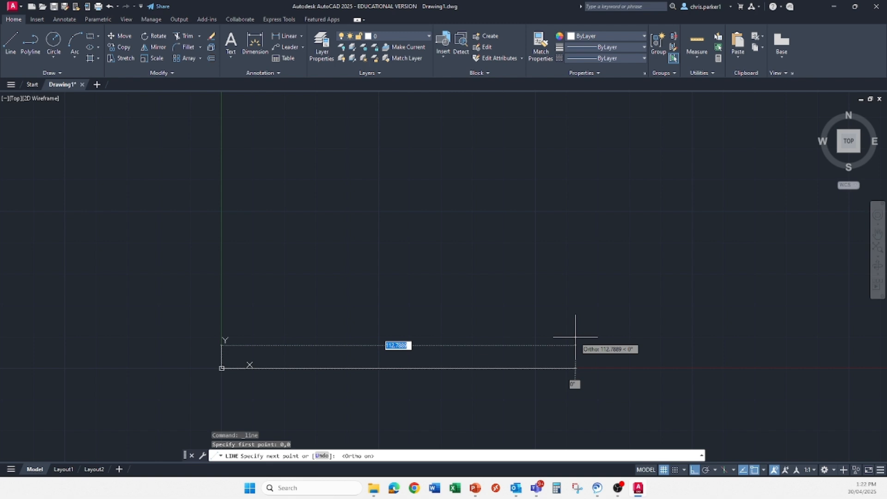
text(100)
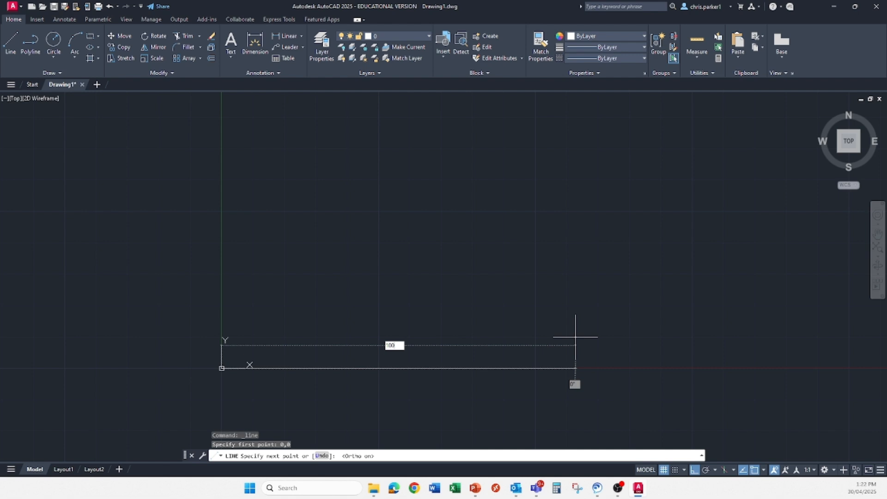
key(Return)
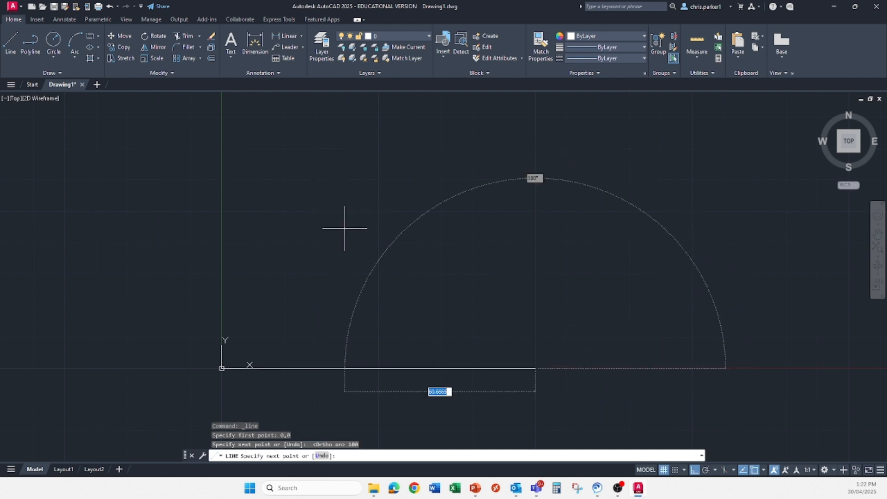
middle_drag(564, 222, 454, 253)
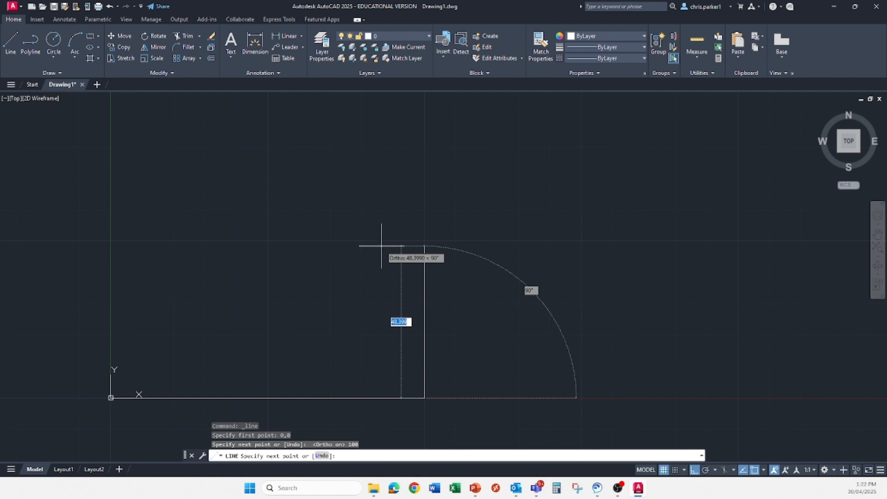
key(Escape)
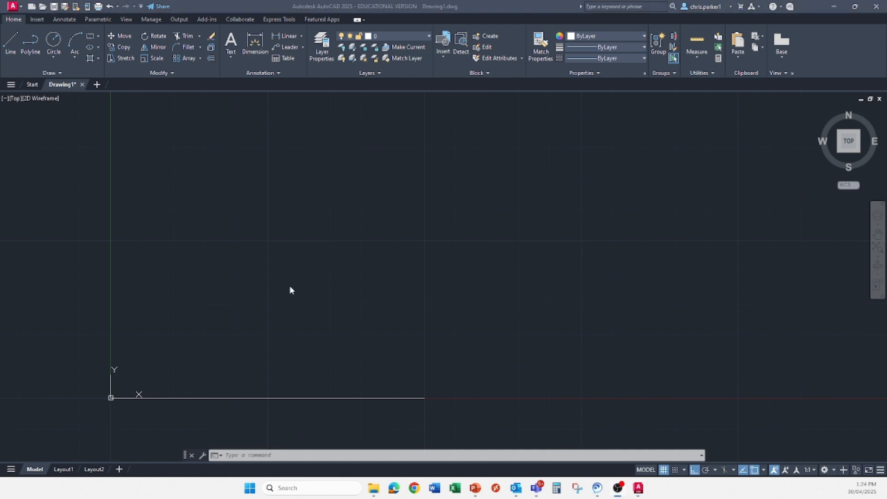
Step: Select the horizontal line to examine its grips, and clear the selection
click(291, 287)
mouse_move(252, 318)
middle_down()
mouse_move(316, 293)
mouse_move(357, 261)
middle_up()
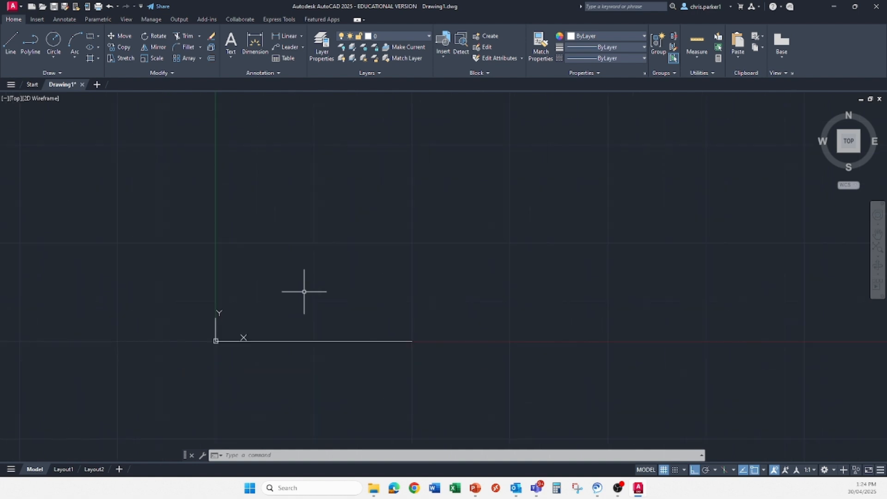
click(313, 340)
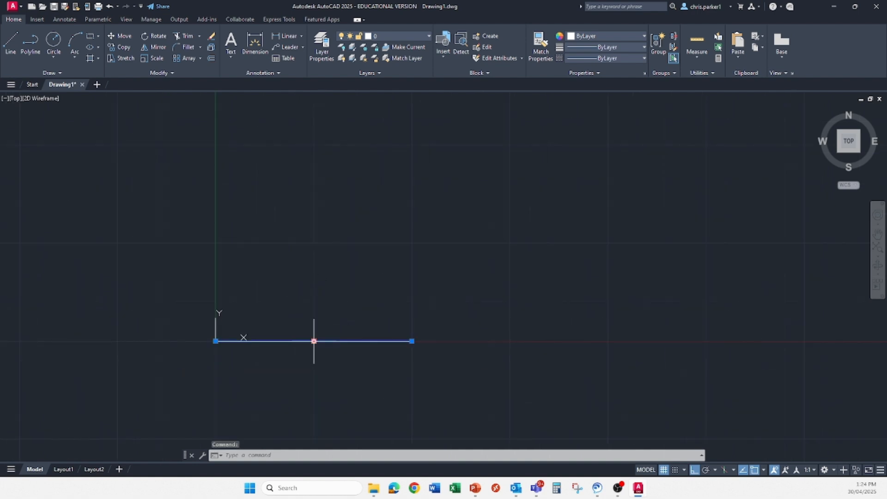
key(Escape)
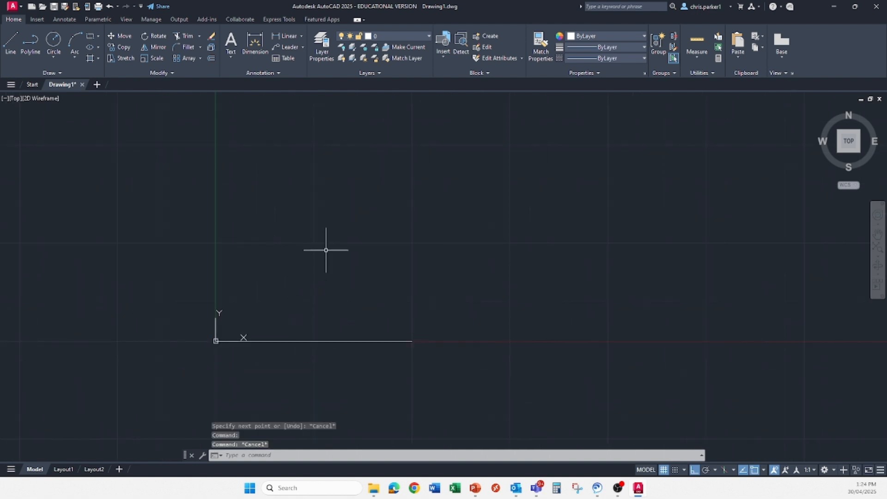
Step: Draw a vertical line 100 long upward from the horizontal line's endpoint at the origin
click(10, 43)
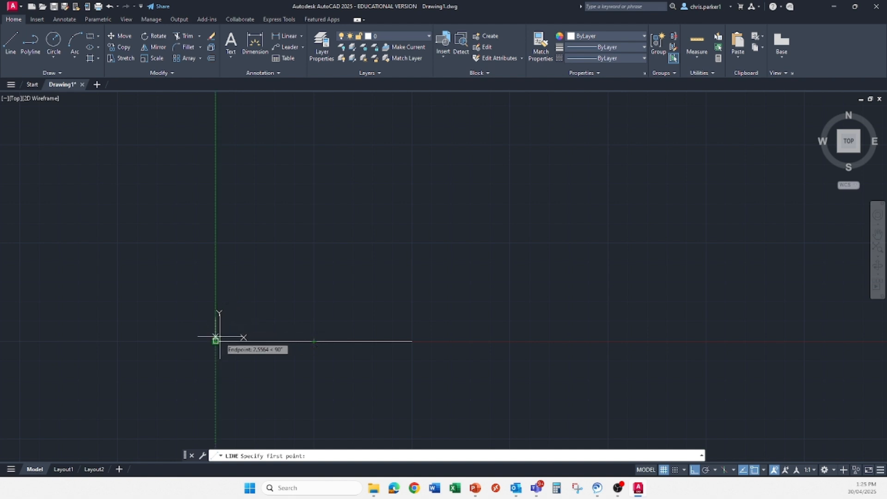
scroll(213, 339, up, 4)
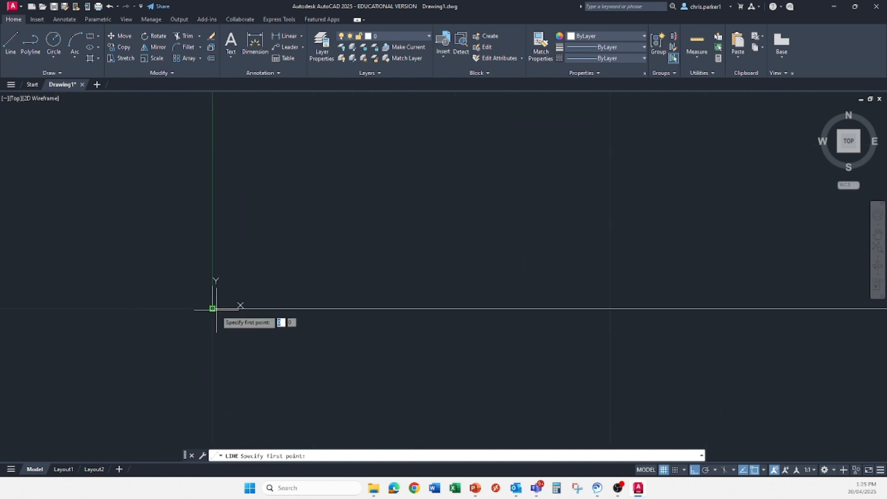
scroll(218, 310, up, 5)
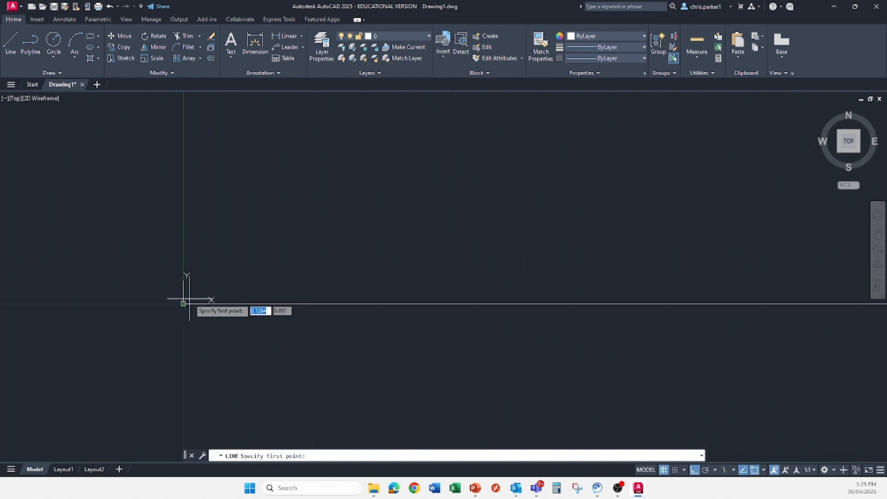
click(185, 301)
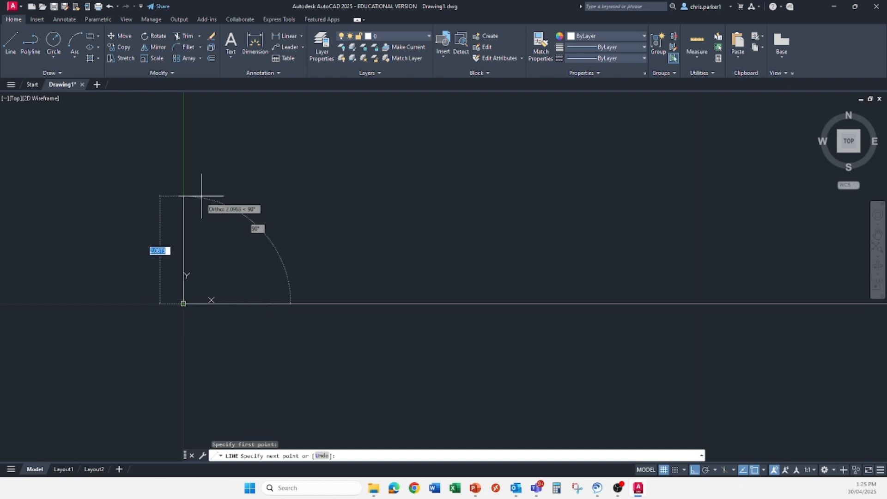
middle_drag(198, 171, 179, 260)
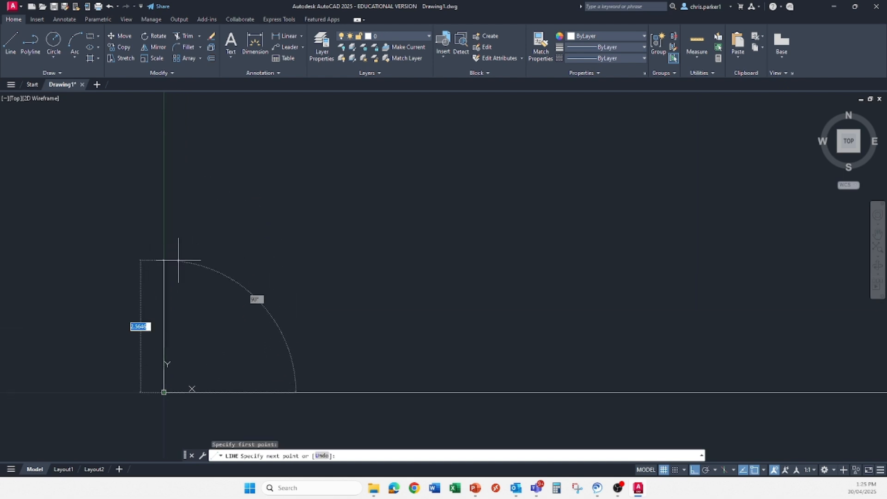
scroll(178, 260, down, 7)
middle_drag(219, 208, 134, 311)
scroll(128, 291, down, 8)
mouse_move(135, 251)
middle_down()
mouse_move(164, 284)
mouse_move(171, 321)
middle_up()
scroll(154, 320, up, 3)
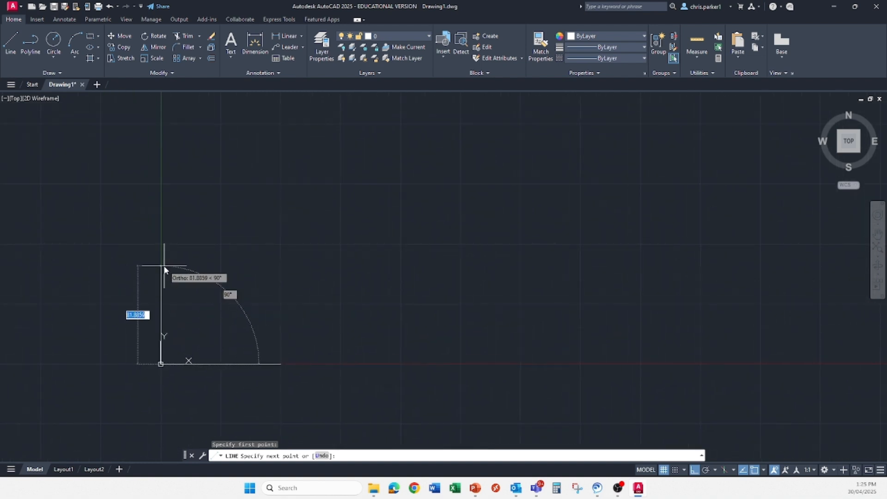
text(100)
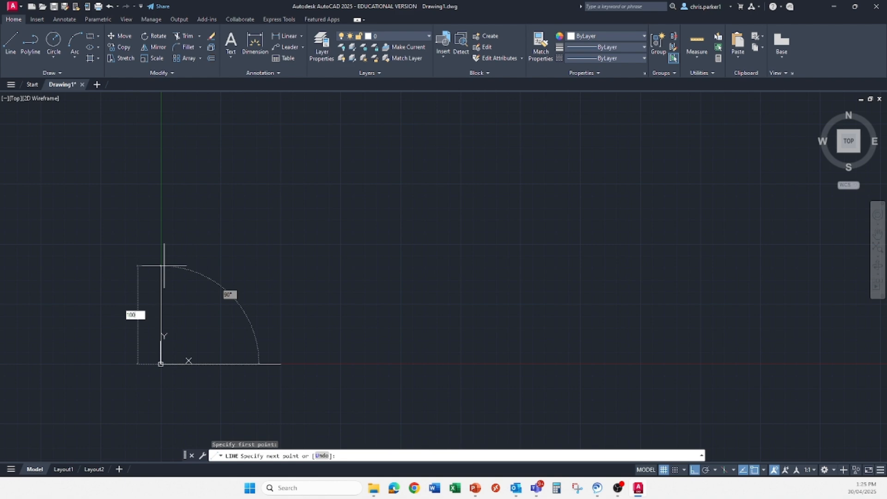
key(Return)
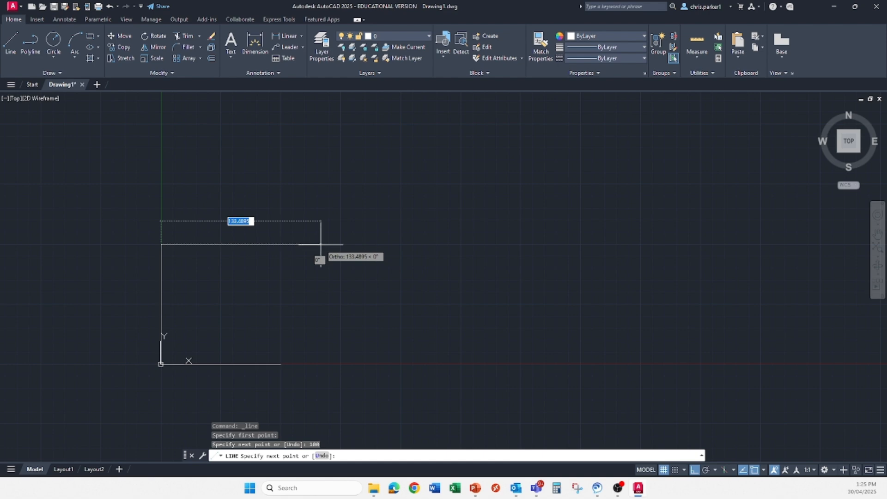
key(Escape)
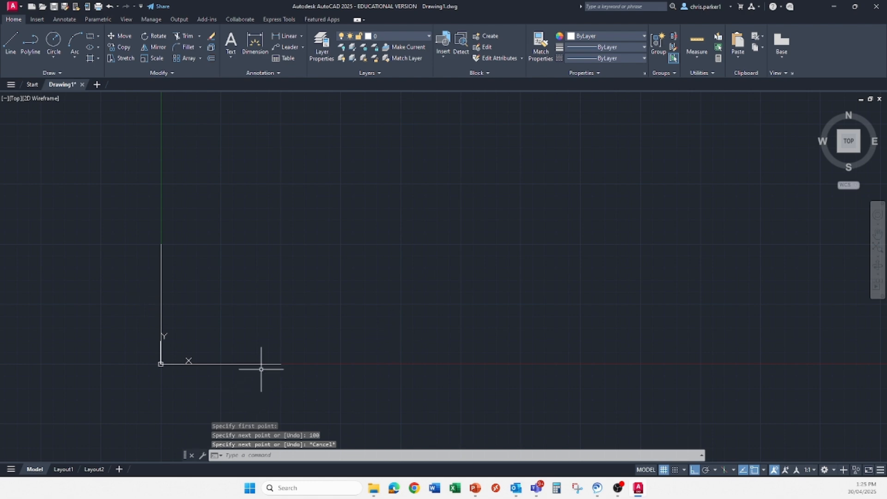
key(Escape)
key(Escape)
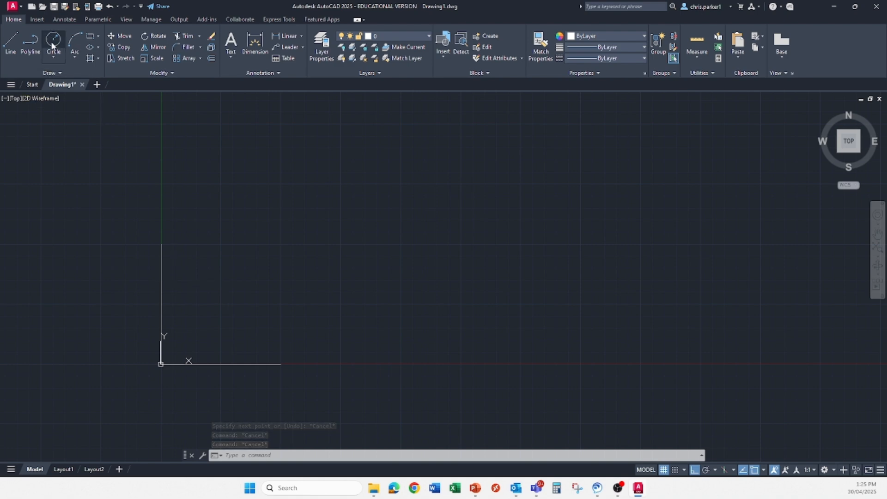
Step: Draw a circle of radius 55.5 centred on the outer endpoint of the horizontal line
click(50, 58)
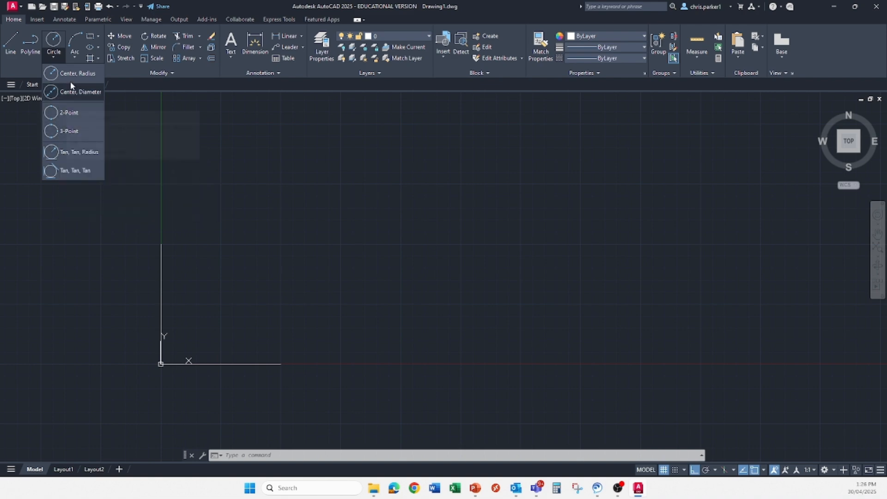
click(56, 56)
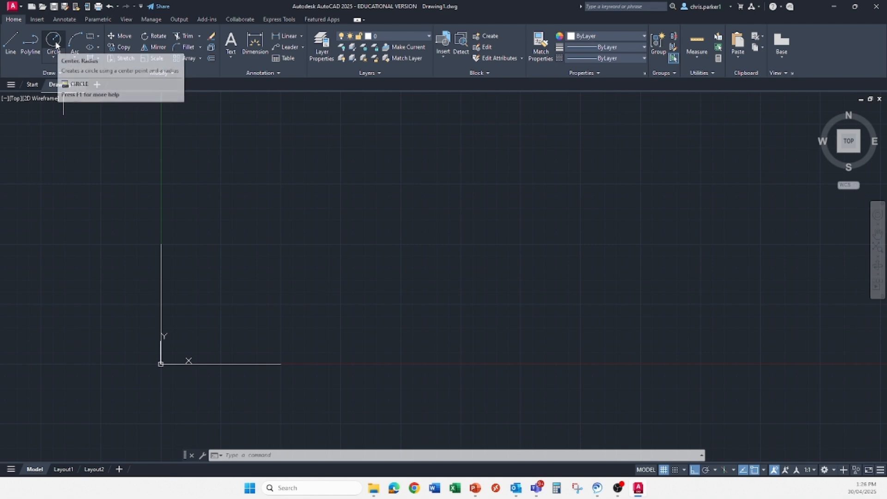
click(54, 40)
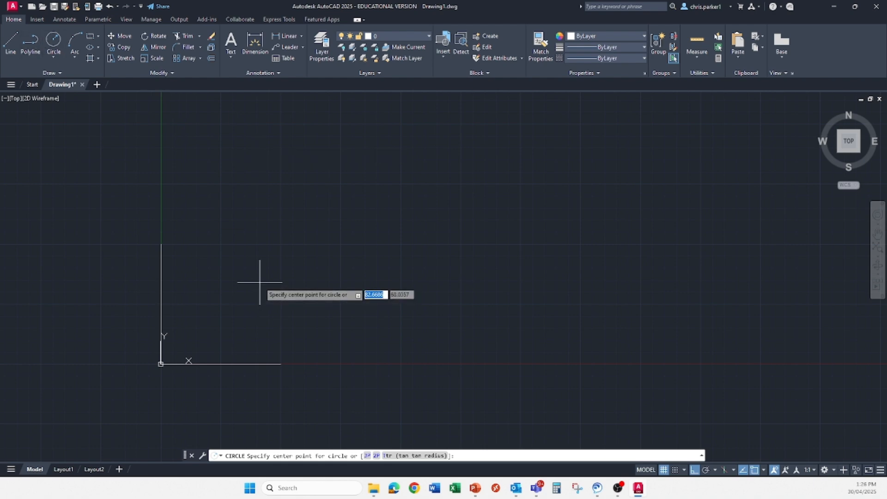
click(280, 363)
mouse_move(284, 363)
middle_down()
mouse_move(297, 317)
mouse_move(345, 252)
middle_up()
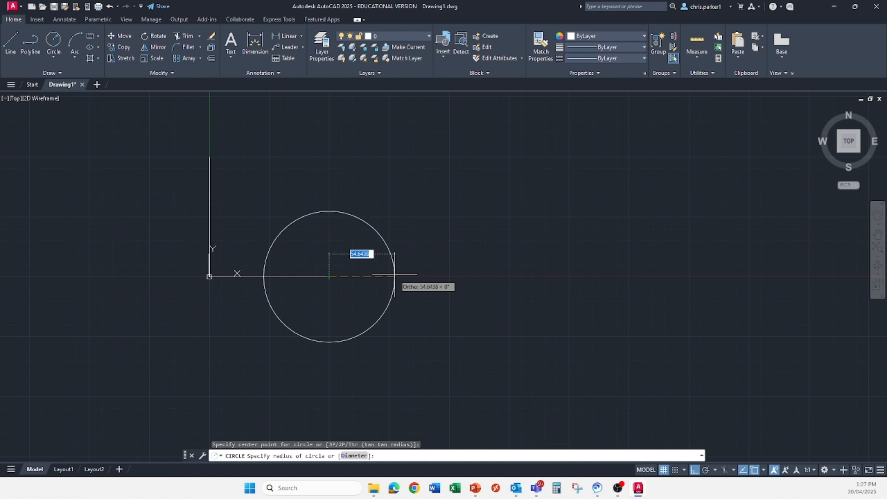
text(55)
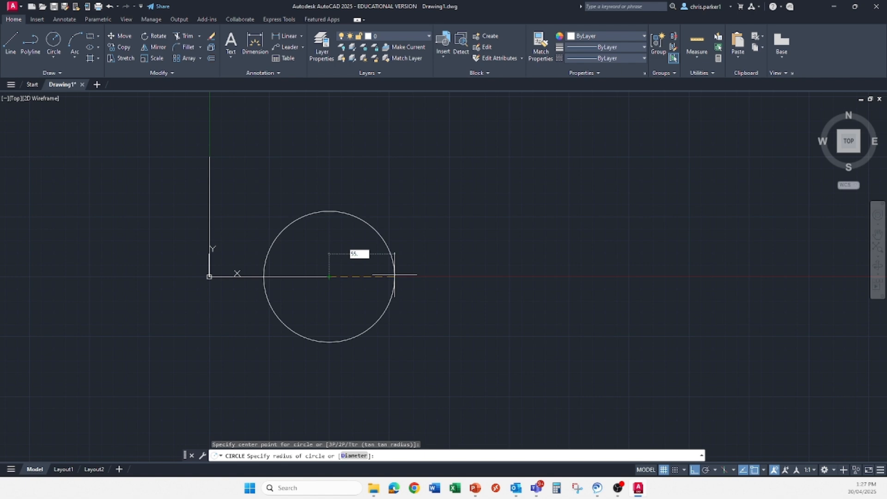
text(.5)
key(Return)
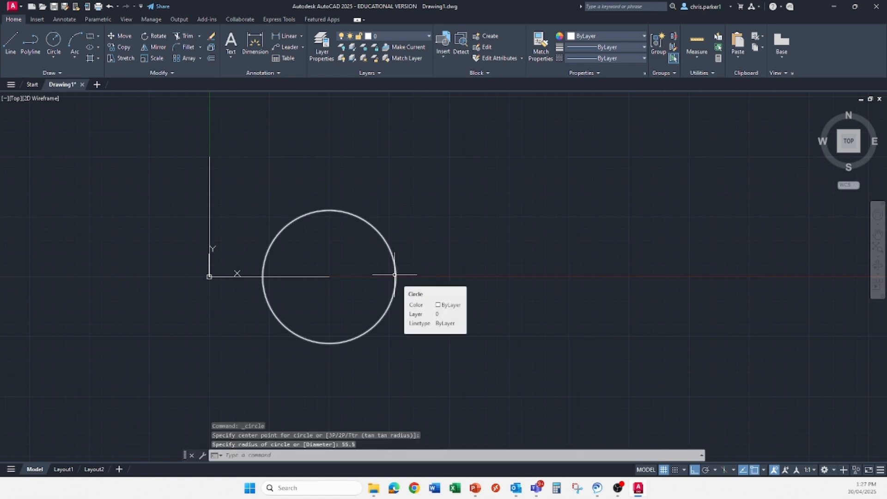
Step: Draw a Center, Diameter circle of diameter 111 centred on the upper endpoint of the vertical line
click(53, 57)
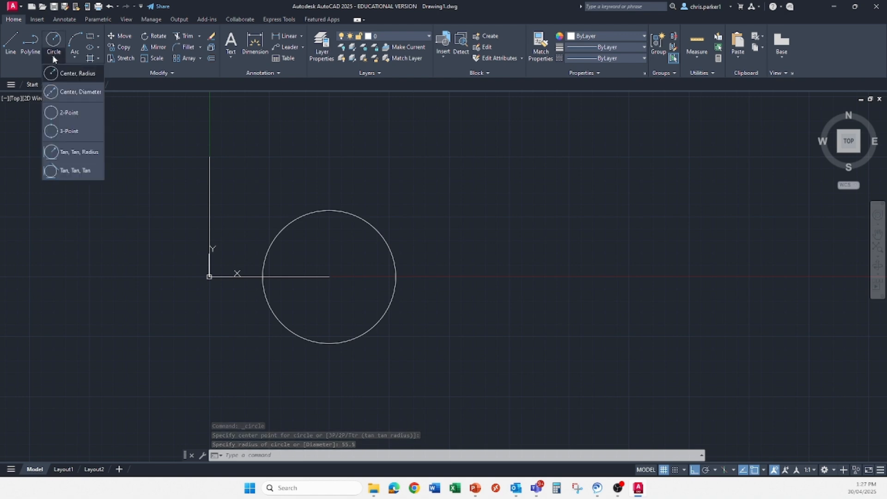
click(57, 93)
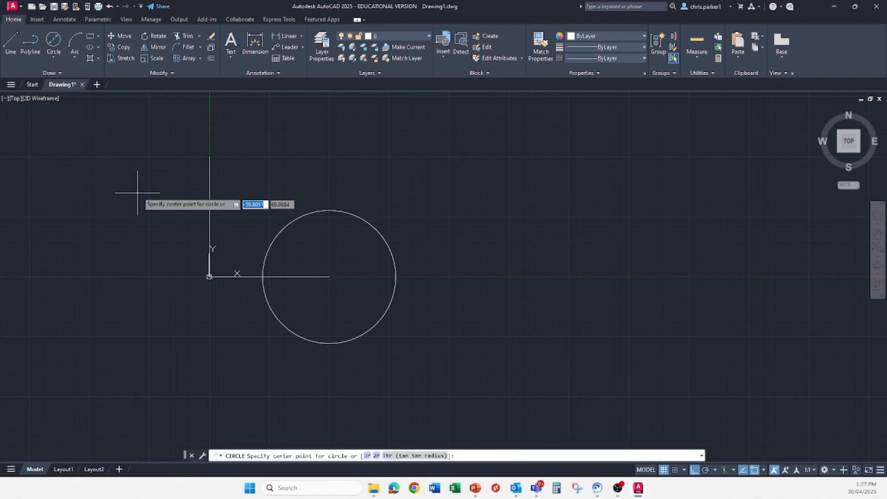
click(48, 57)
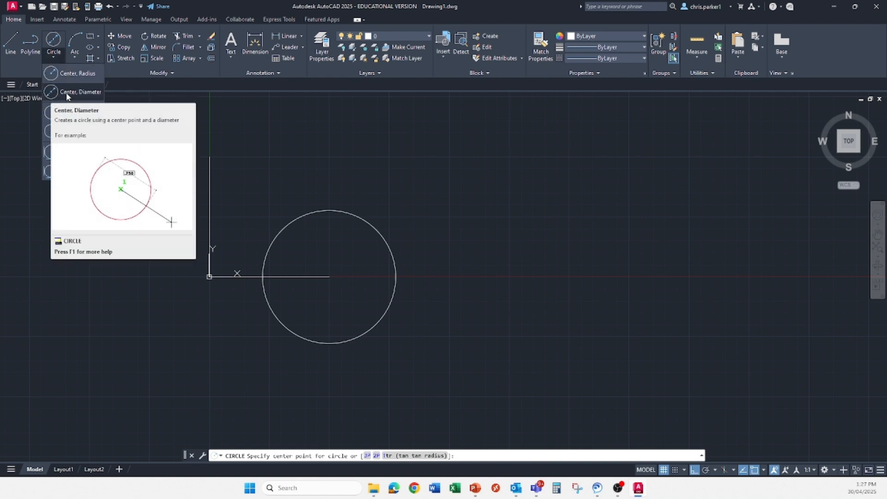
click(76, 73)
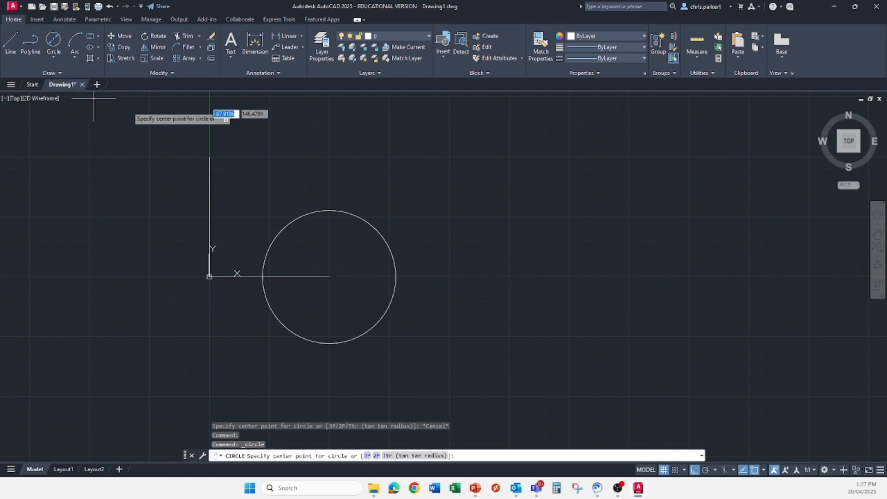
click(210, 157)
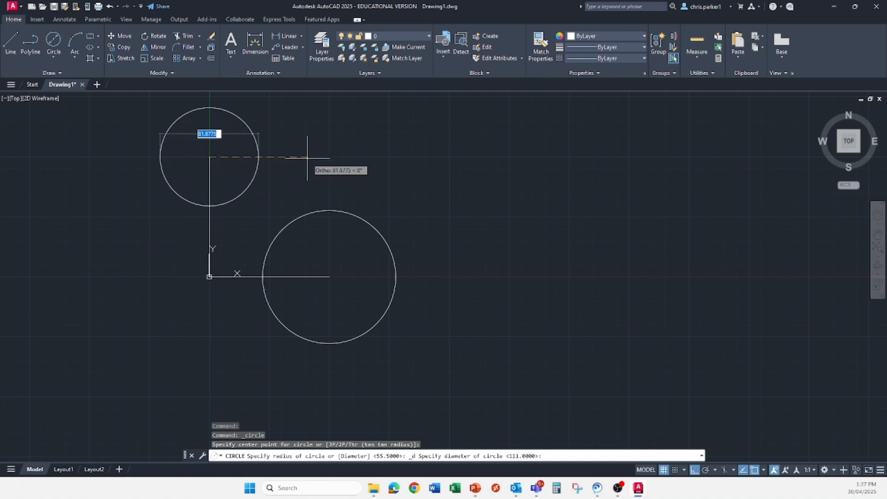
text(111)
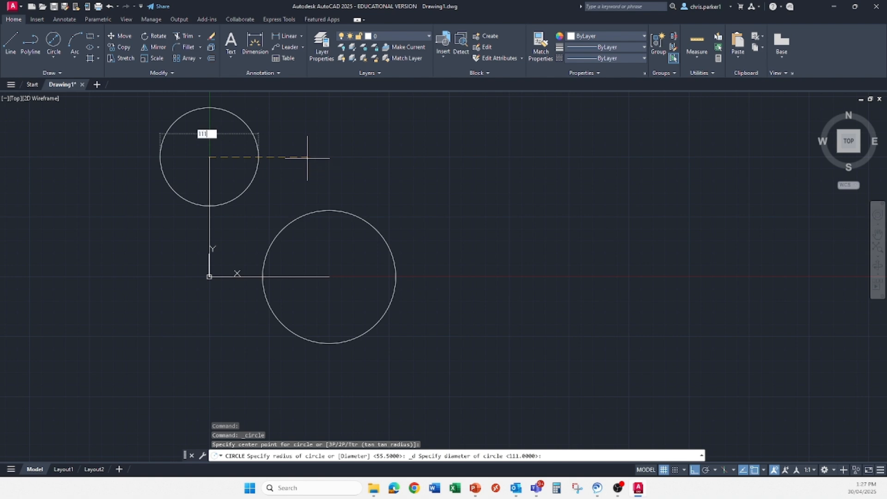
key(Return)
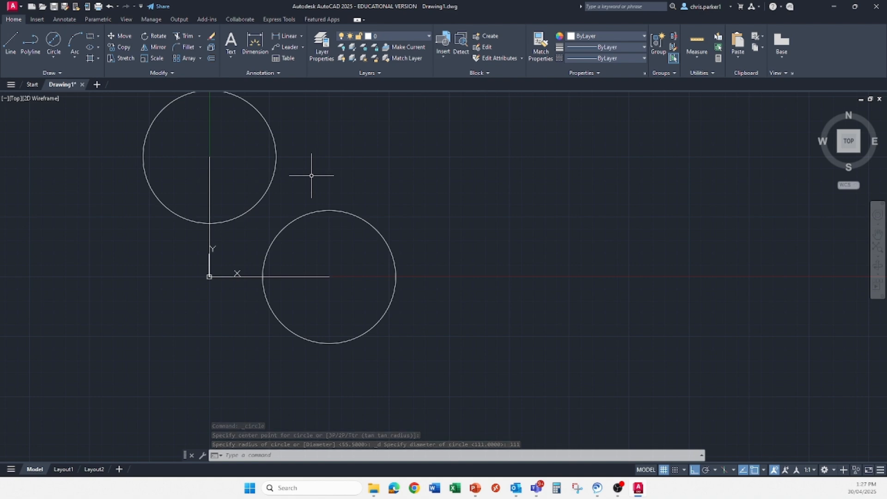
mouse_move(327, 175)
middle_down()
mouse_move(366, 202)
mouse_move(374, 221)
middle_up()
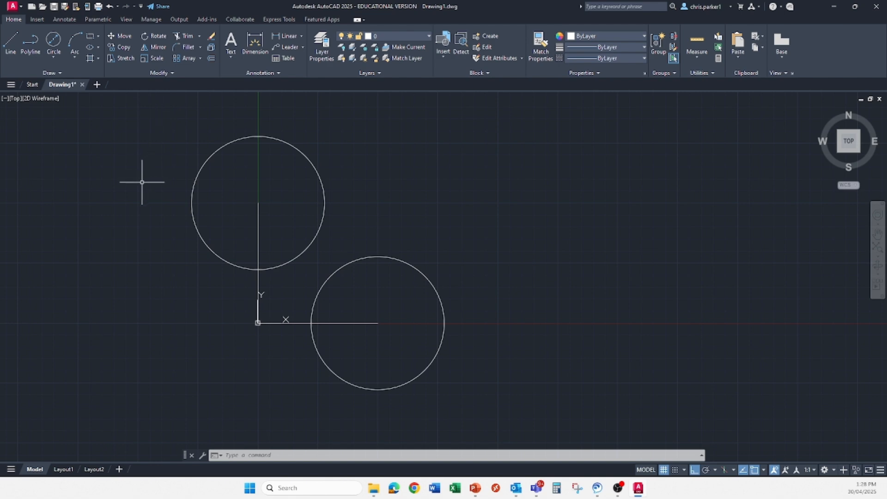
click(162, 74)
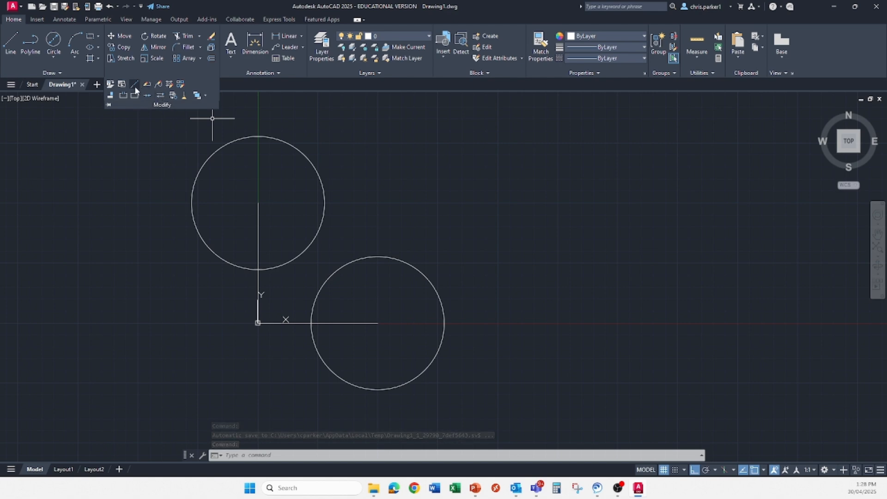
key(Escape)
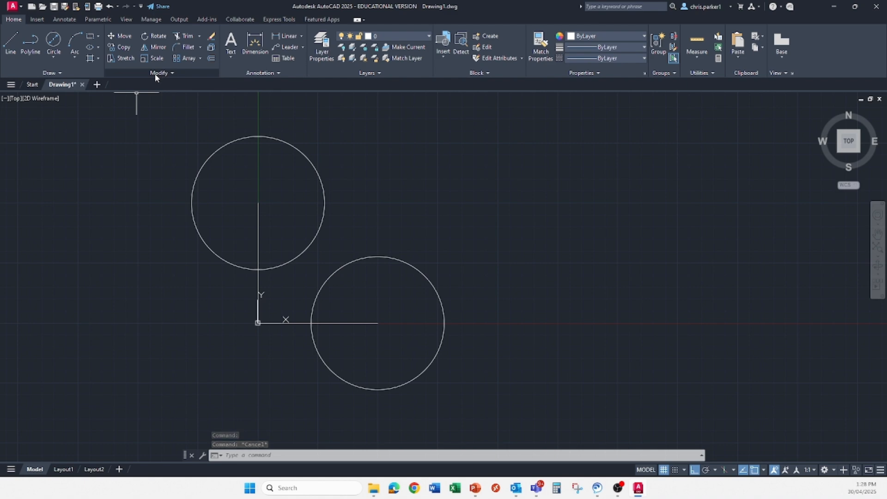
click(180, 73)
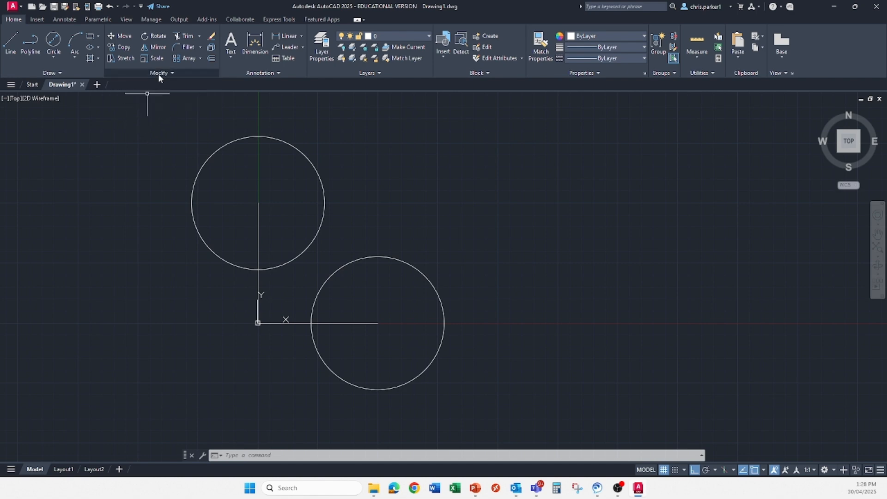
click(158, 74)
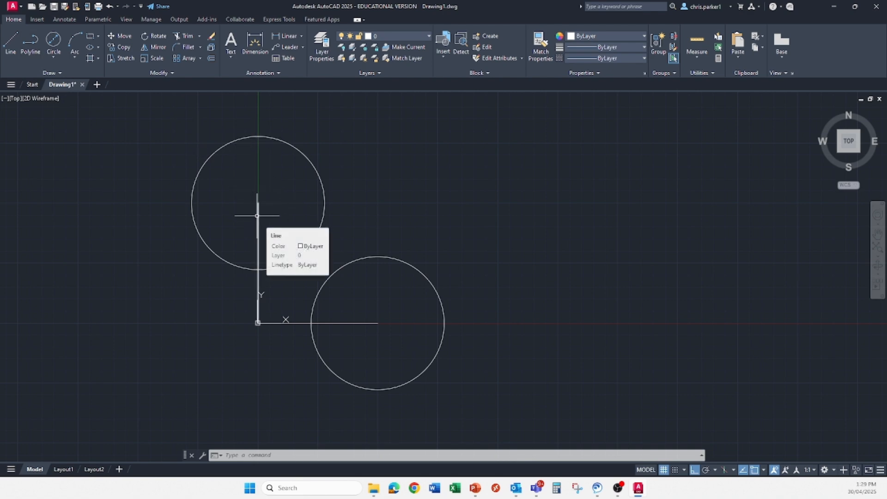
Step: Lengthen the horizontal line with the Dynamic option out to the far quadrant of the circle at its end
click(157, 73)
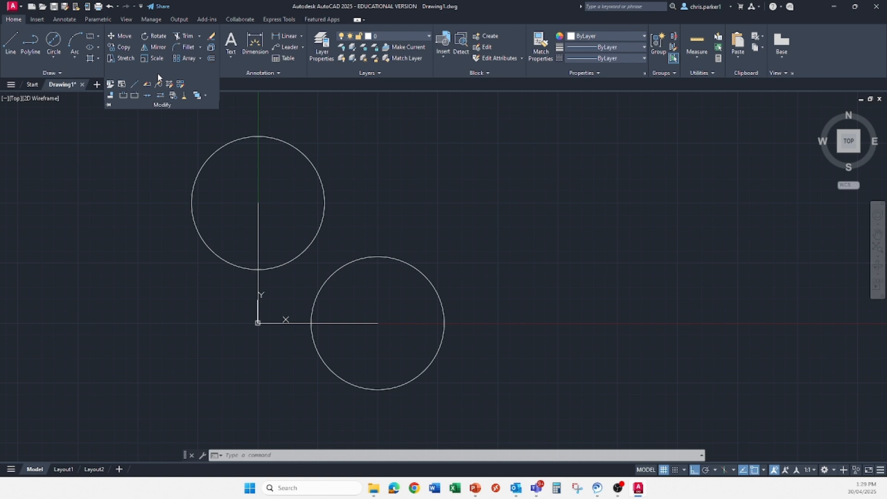
click(132, 85)
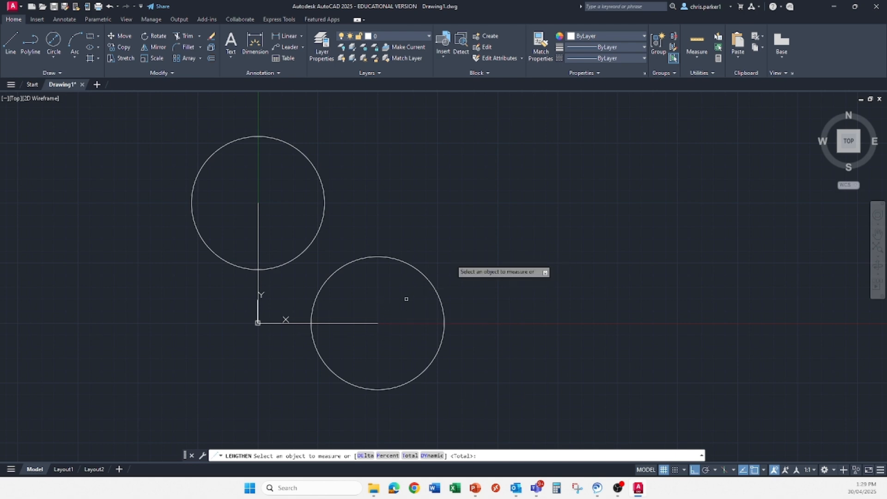
right_click(428, 180)
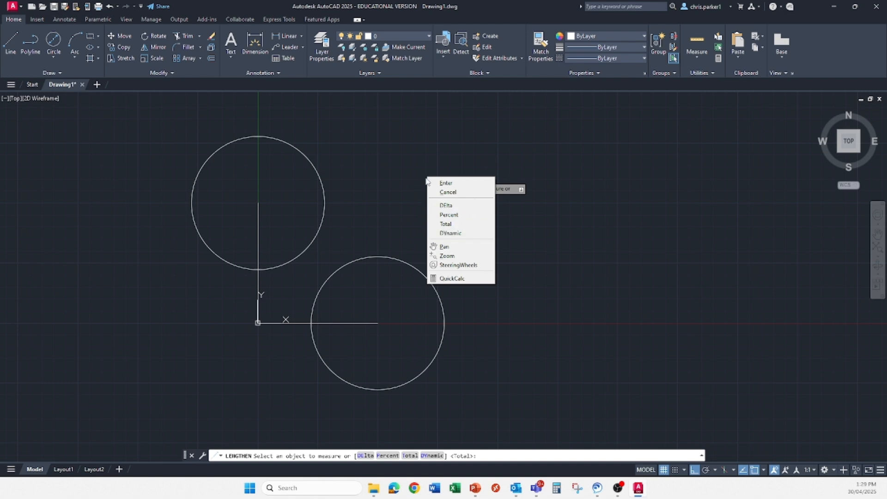
click(452, 234)
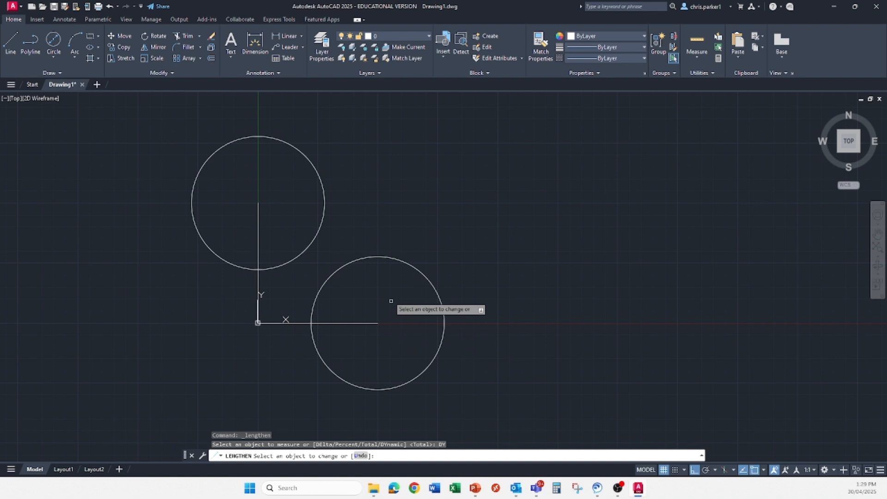
click(372, 323)
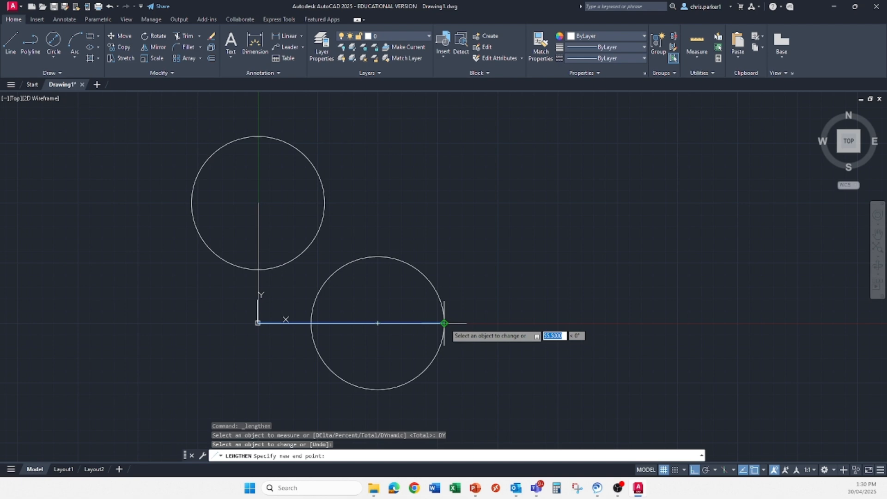
click(443, 330)
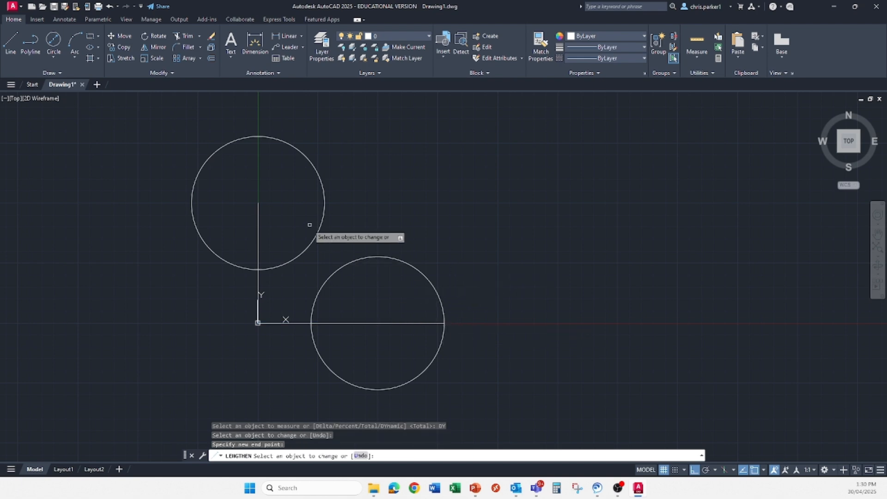
Step: Dynamically lengthen the vertical line up to the top quadrant of the upper circle, and end the Lengthen command
click(256, 218)
click(258, 137)
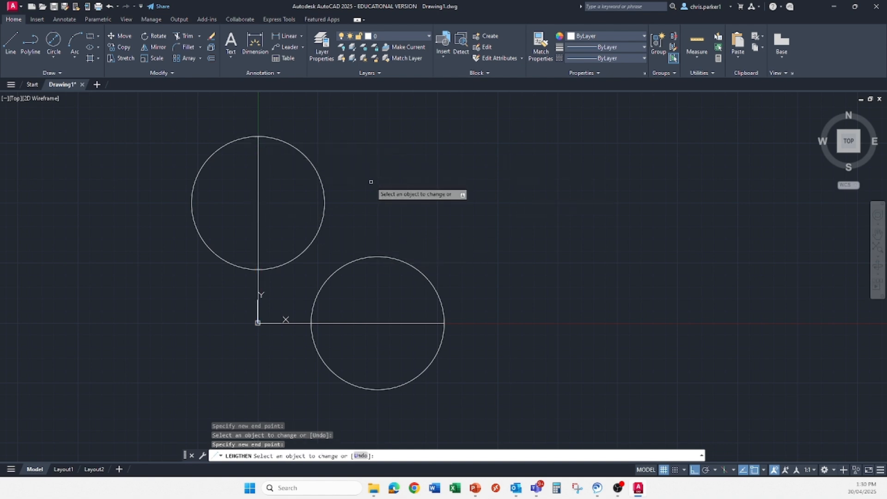
key(Escape)
key(Escape)
key(Escape)
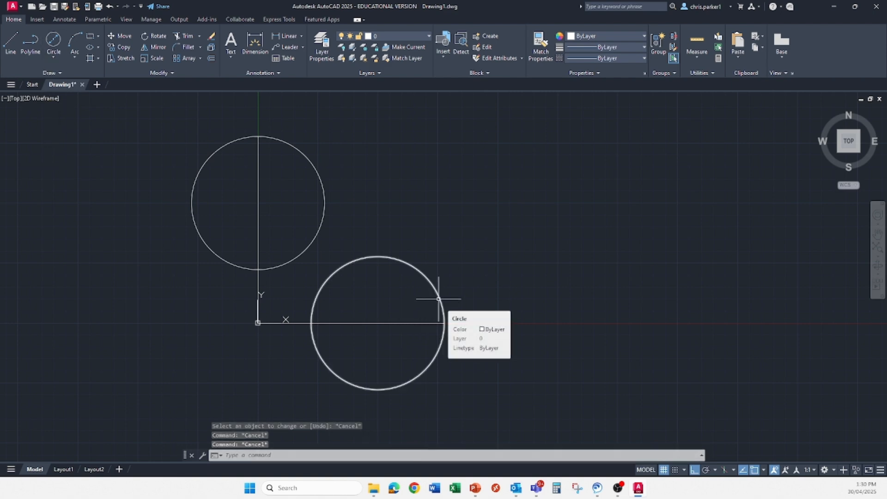
Step: Draw a Center, Radius circle centred on the origin through the far quadrant of the circle on the horizontal line, radius 155.5
click(51, 60)
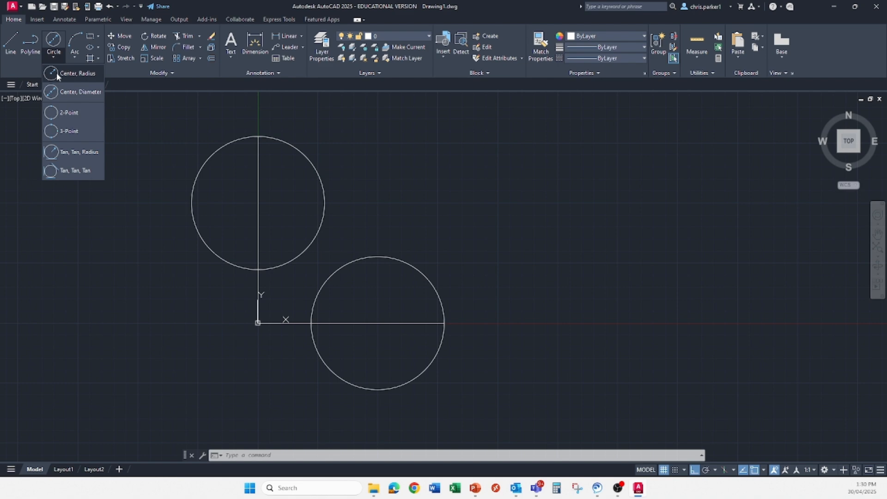
click(17, 124)
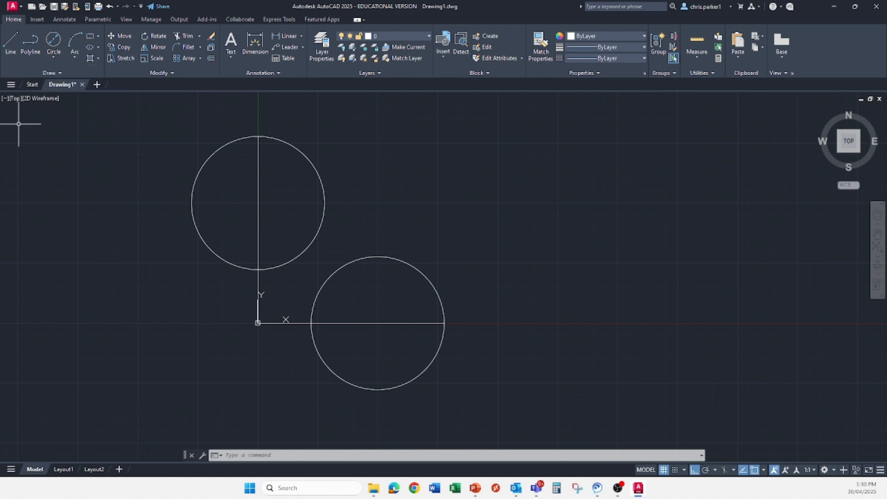
click(52, 60)
click(61, 73)
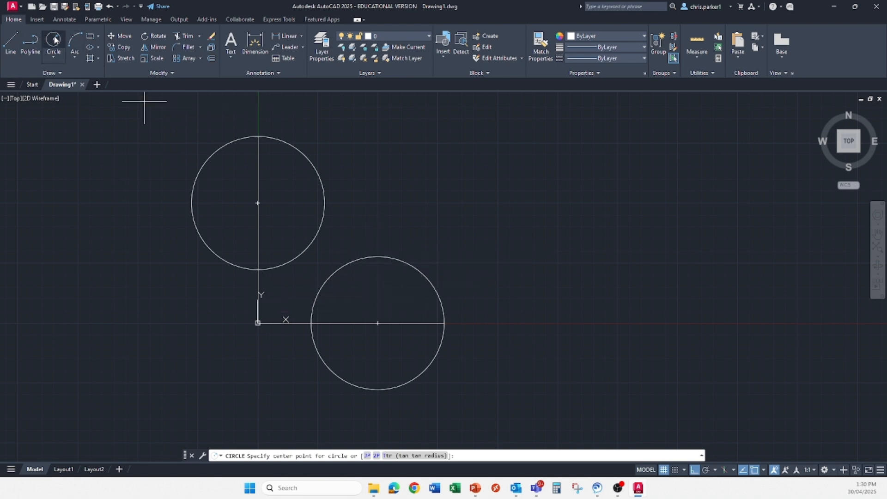
click(257, 323)
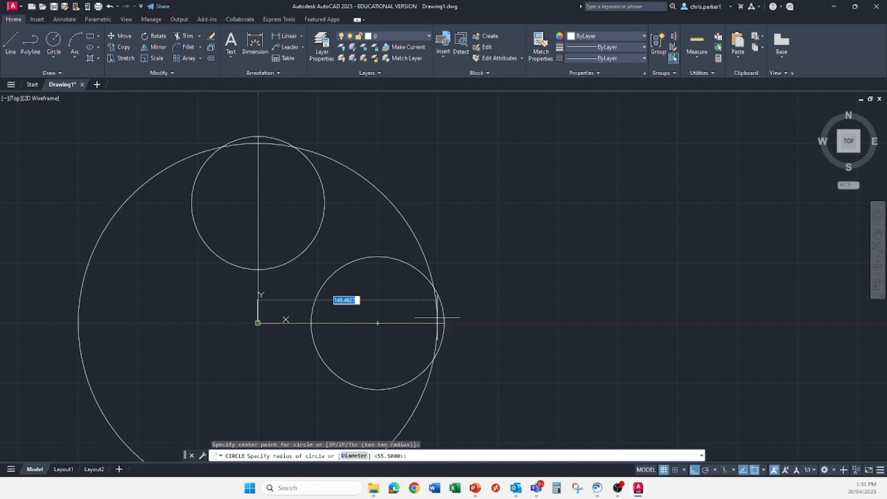
scroll(431, 327, up, 2)
scroll(430, 327, up, 2)
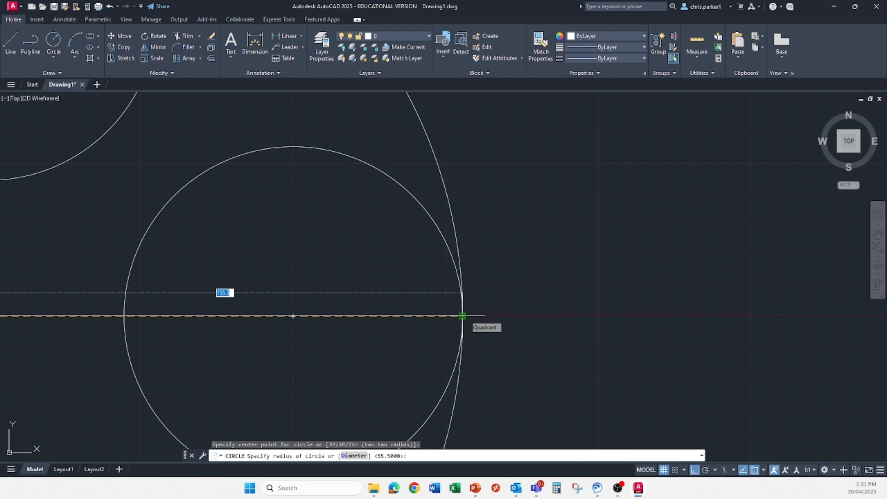
click(462, 316)
scroll(315, 300, down, 3)
mouse_move(251, 292)
middle_down()
mouse_move(191, 280)
mouse_move(230, 322)
middle_up()
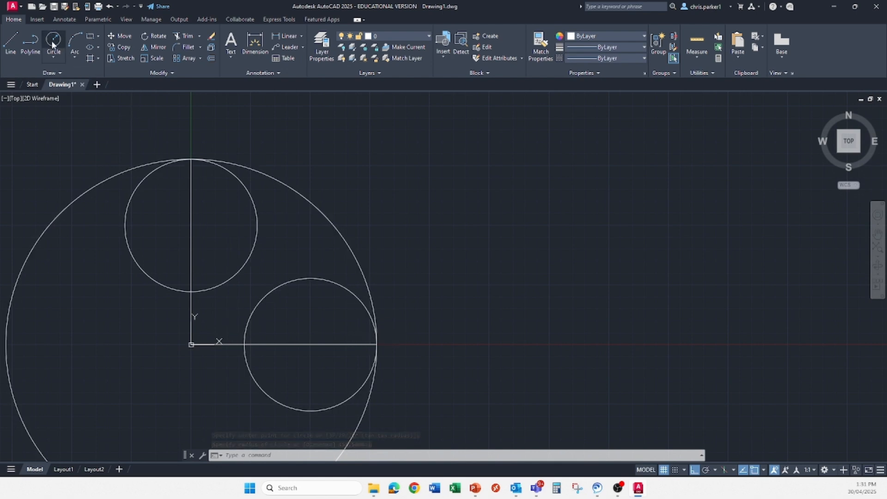
Step: Draw a second circle centred on the origin, passing through the centre of the small circle on the horizontal line
click(54, 44)
click(191, 344)
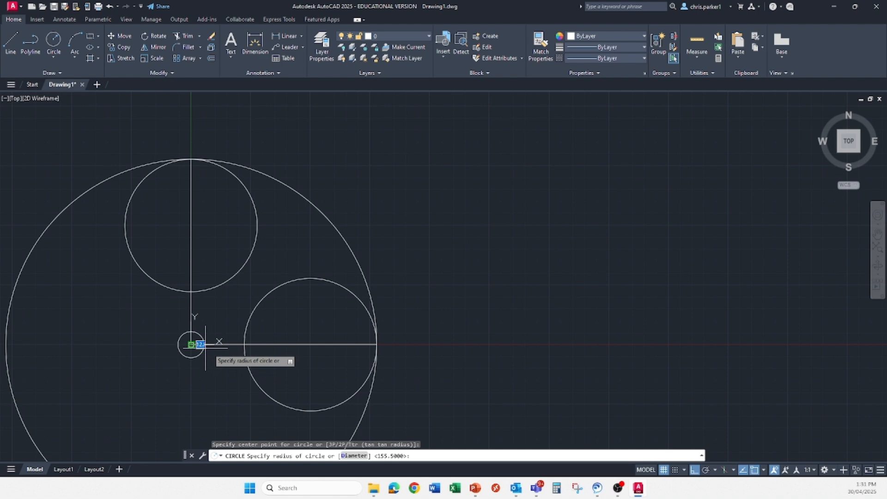
click(310, 344)
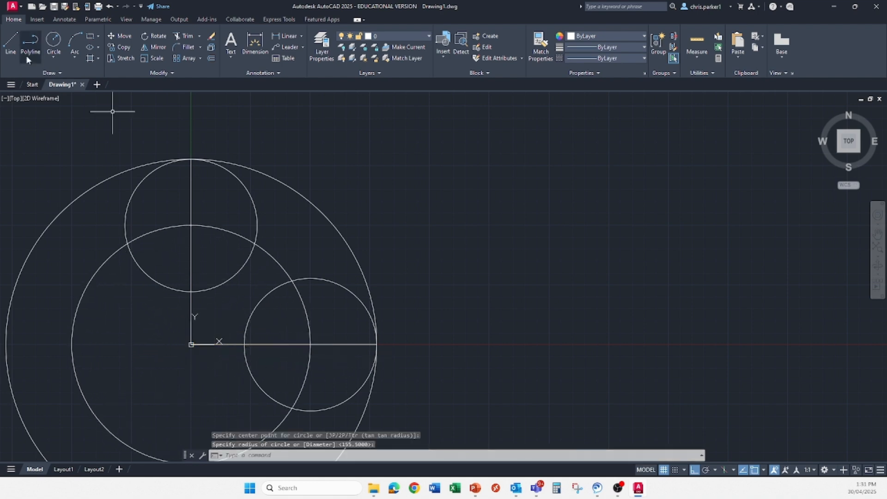
Step: Draw a third circle centred on the origin, passing through the near quadrant of the small circle on the horizontal line
key(space)
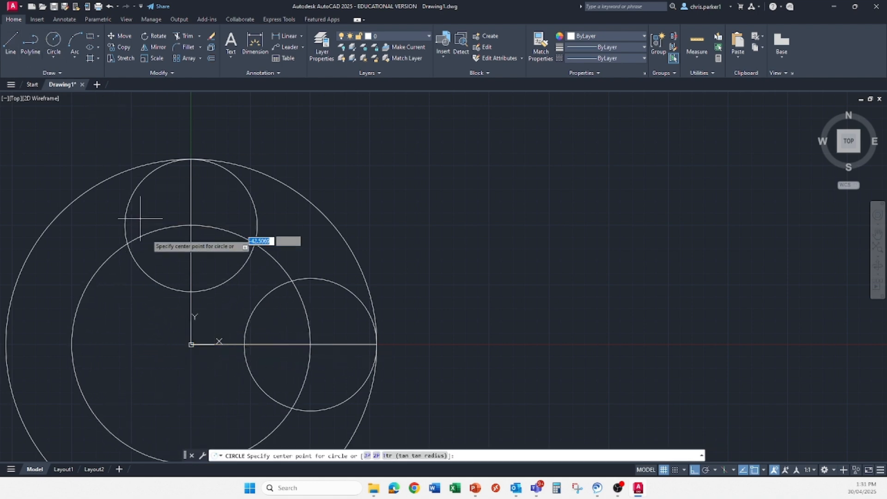
click(192, 345)
click(244, 344)
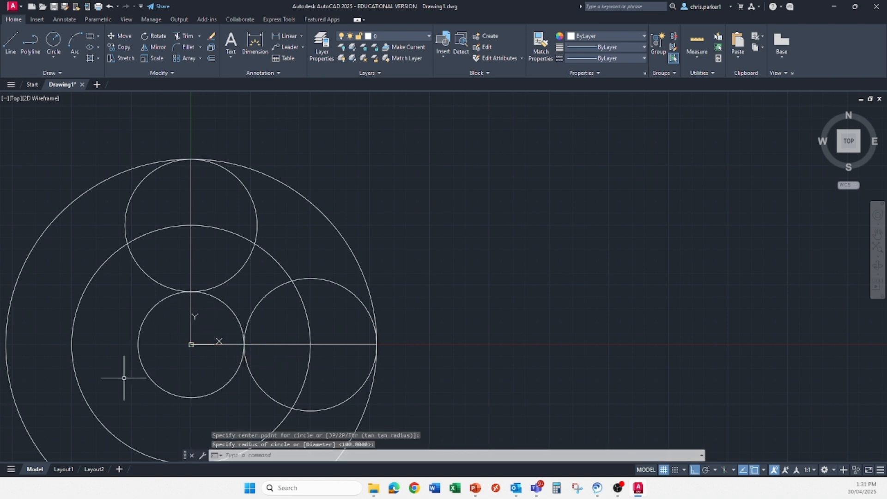
mouse_move(114, 352)
middle_down()
mouse_move(157, 301)
mouse_move(201, 283)
mouse_move(237, 287)
middle_up()
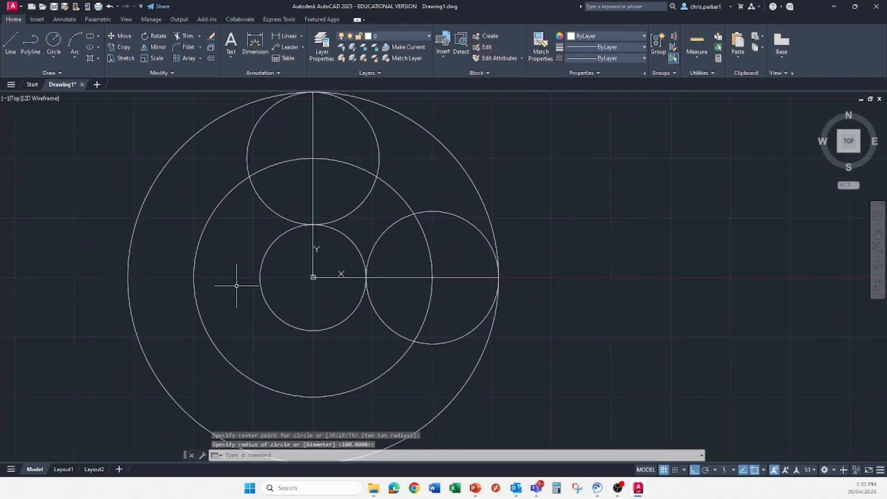
key(Escape)
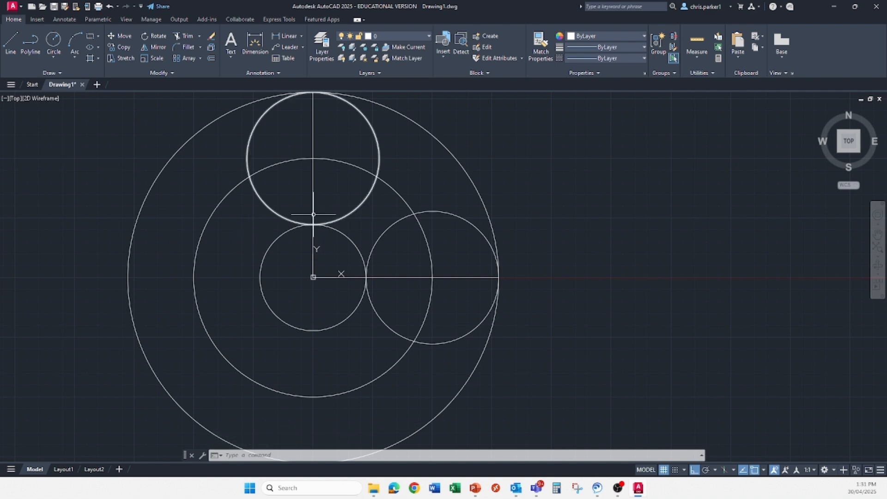
Step: Trim the three concentric bend circles down to quarter arcs between the vertical and horizontal lines, and end the Trim command
middle_drag(321, 217, 272, 251)
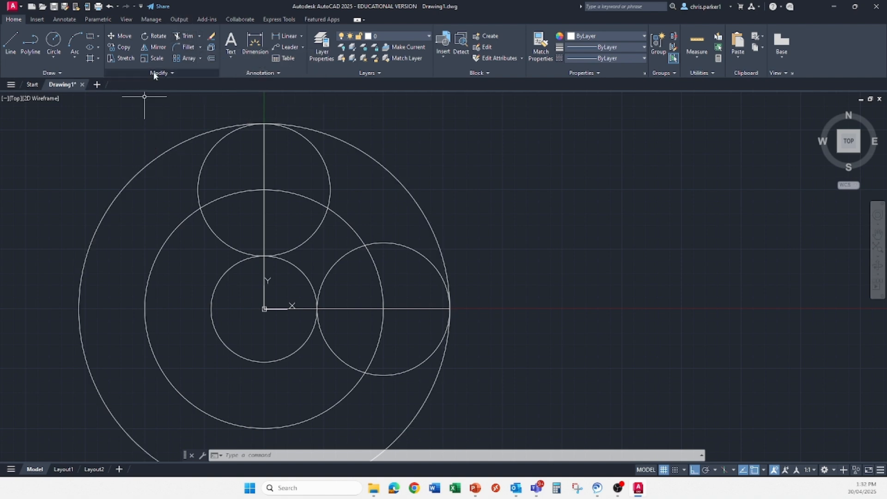
click(191, 42)
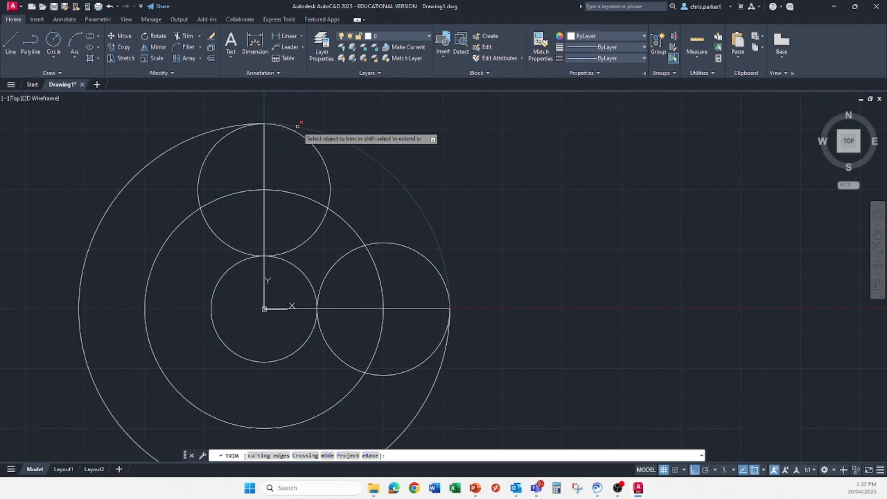
click(229, 127)
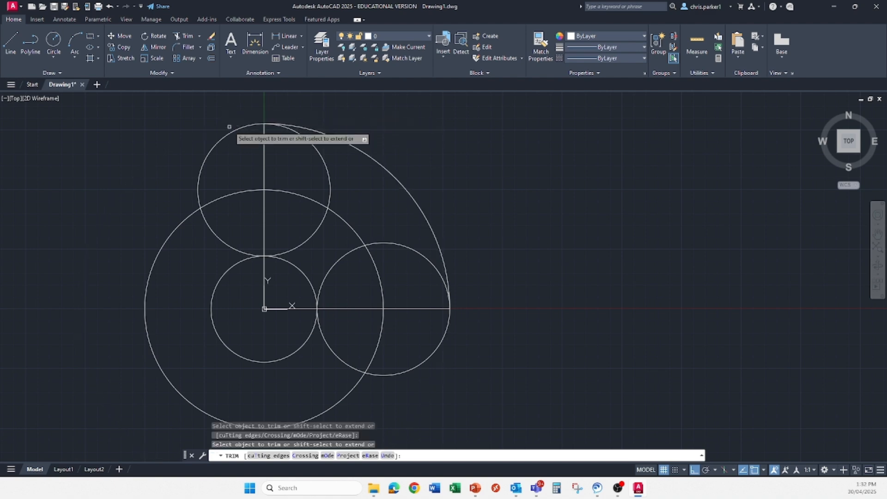
click(237, 193)
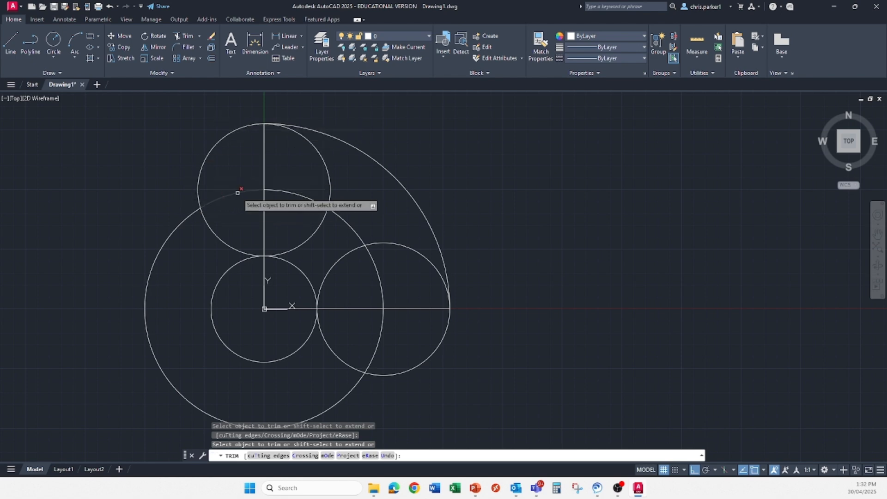
click(189, 215)
click(226, 267)
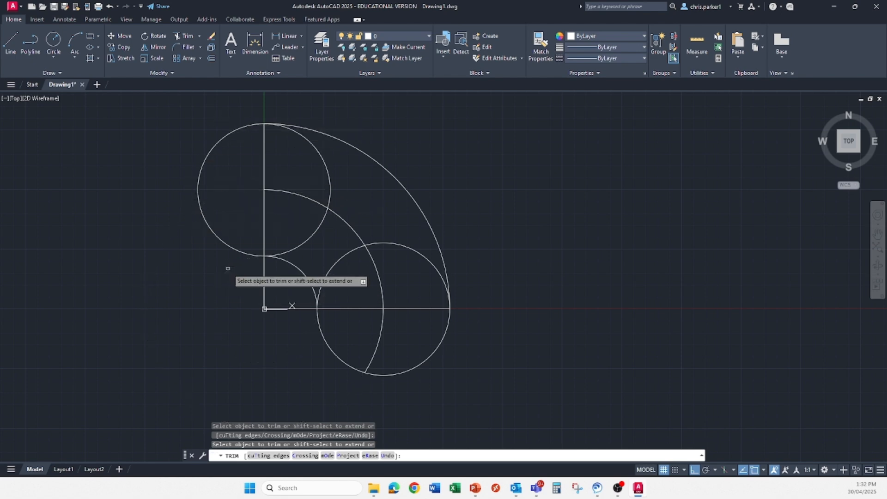
click(381, 327)
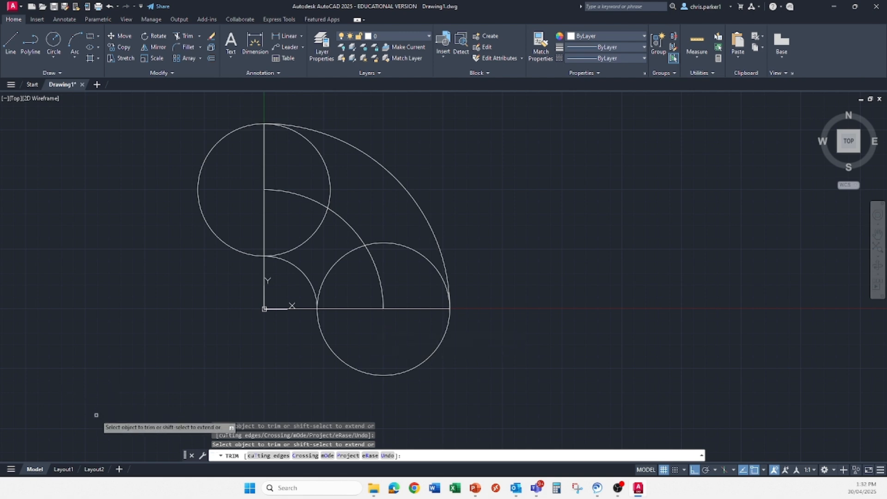
middle_drag(165, 265, 116, 258)
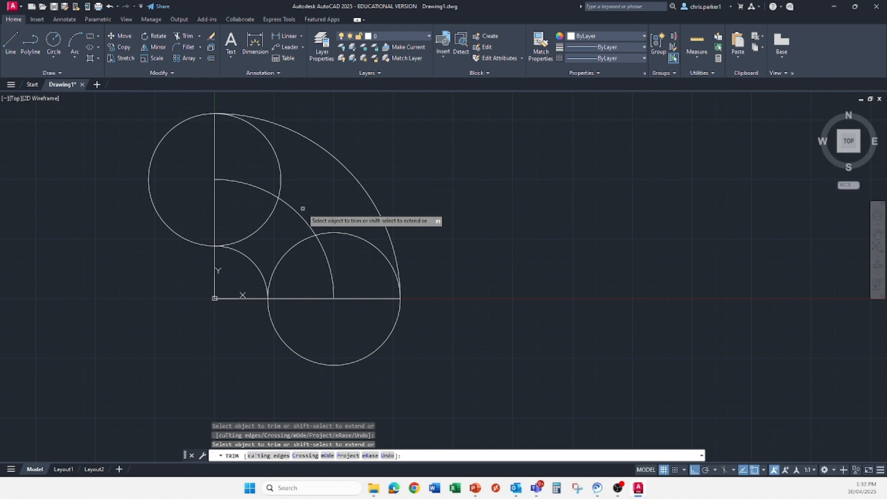
key(Escape)
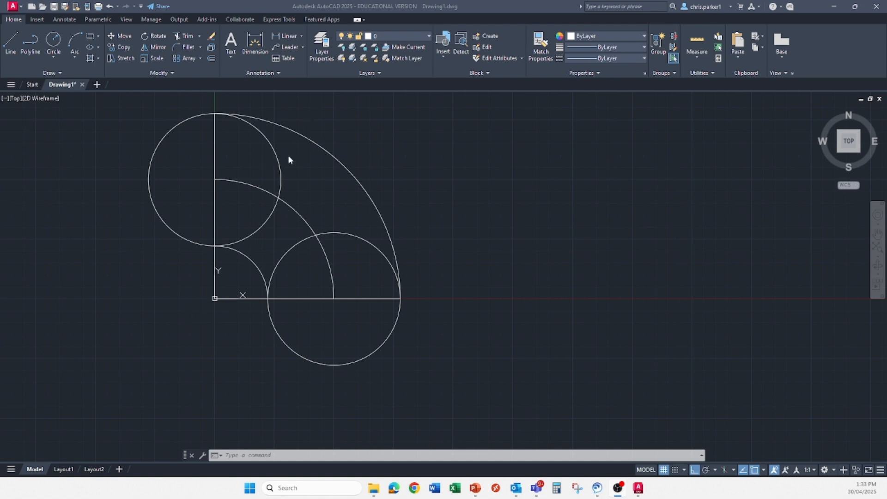
Step: Turn Ortho off and draw a line from the origin at 15°, about 215 long, extending past the outer arc
click(16, 37)
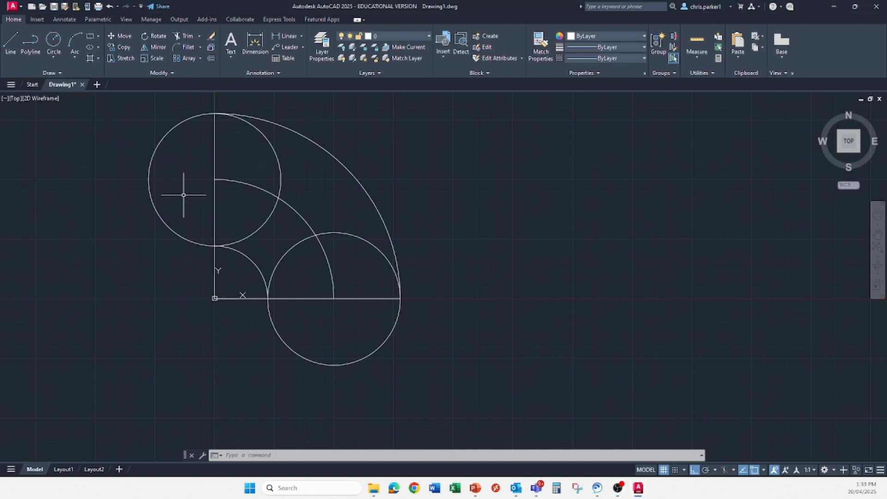
click(8, 45)
click(214, 298)
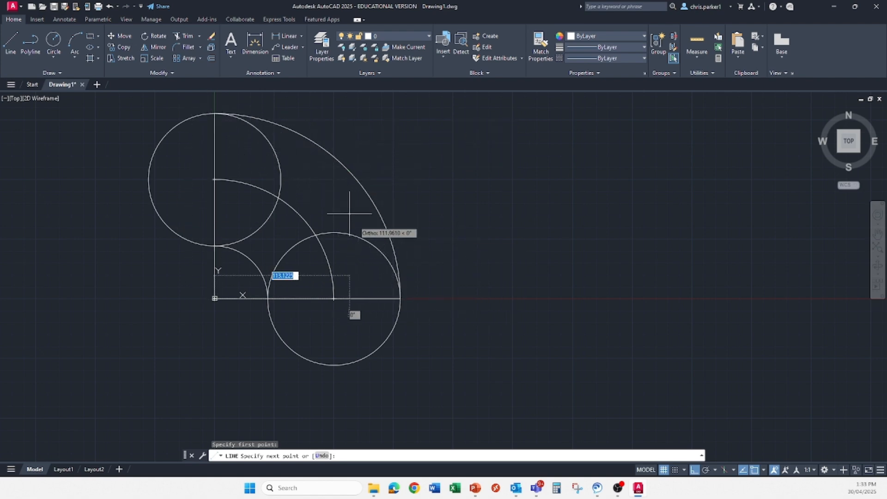
click(694, 471)
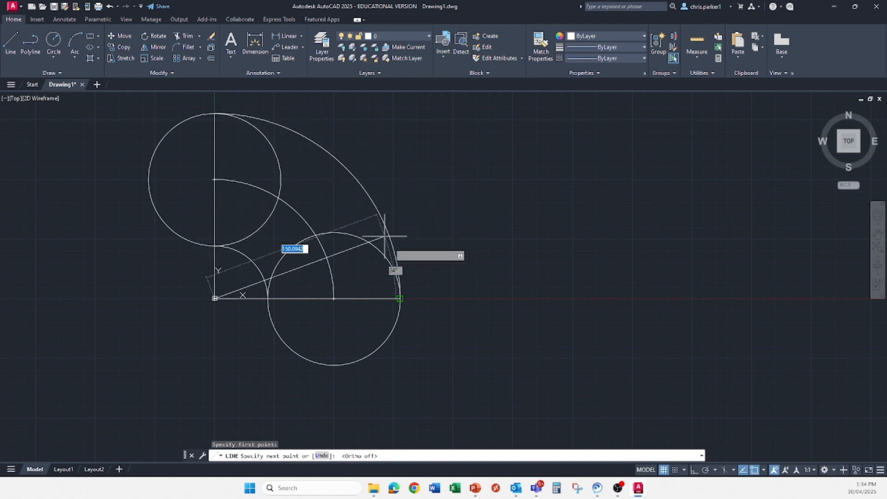
key(Tab)
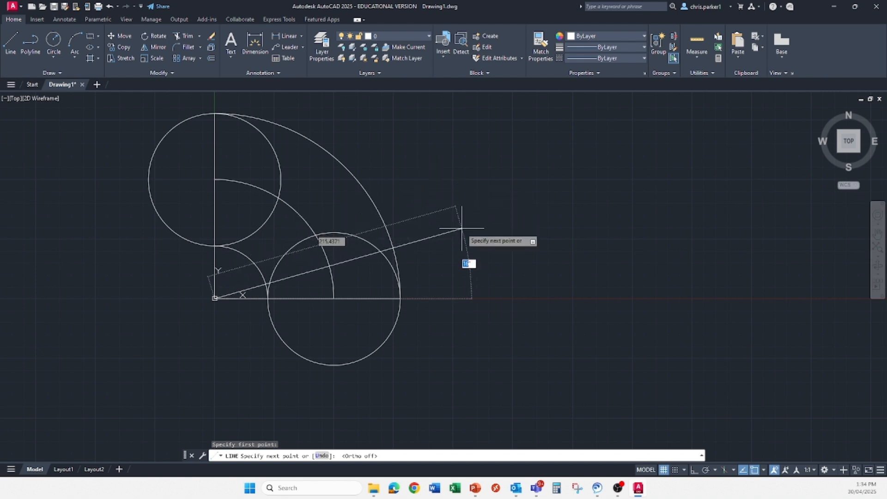
text(15)
key(Return)
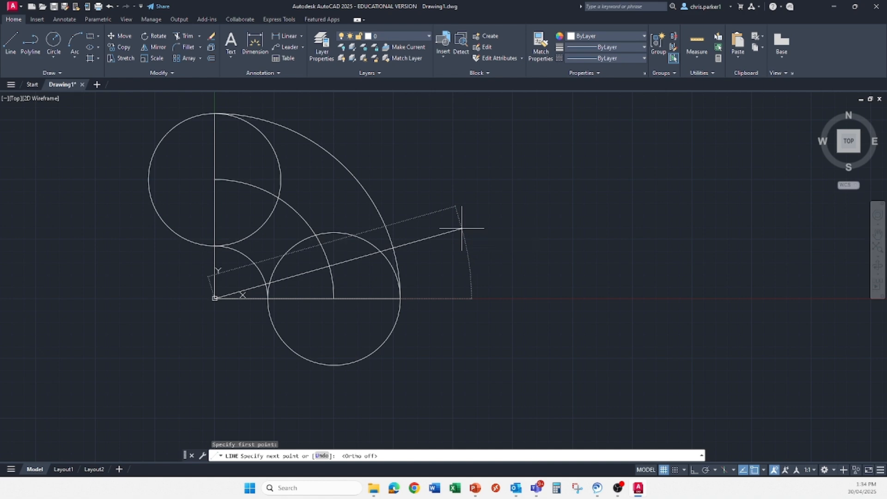
key(Escape)
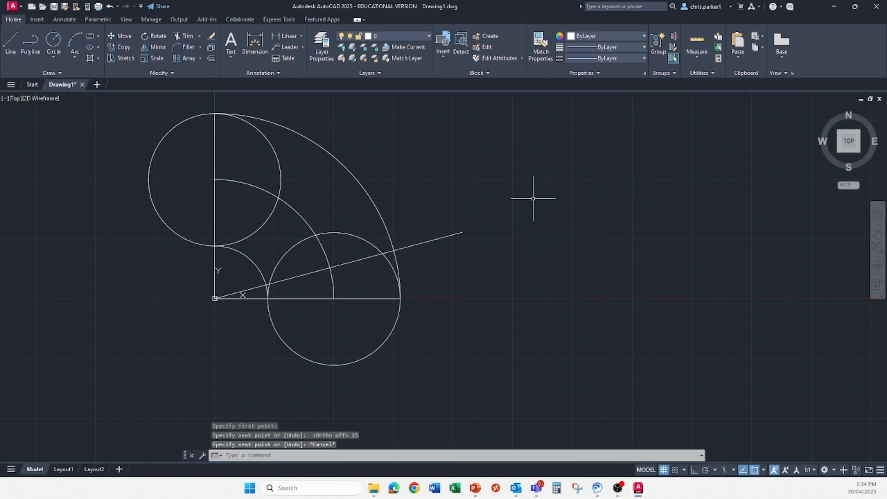
Step: Draw a second line from the origin at 30°, about 201 long, crossing all three arcs
click(11, 39)
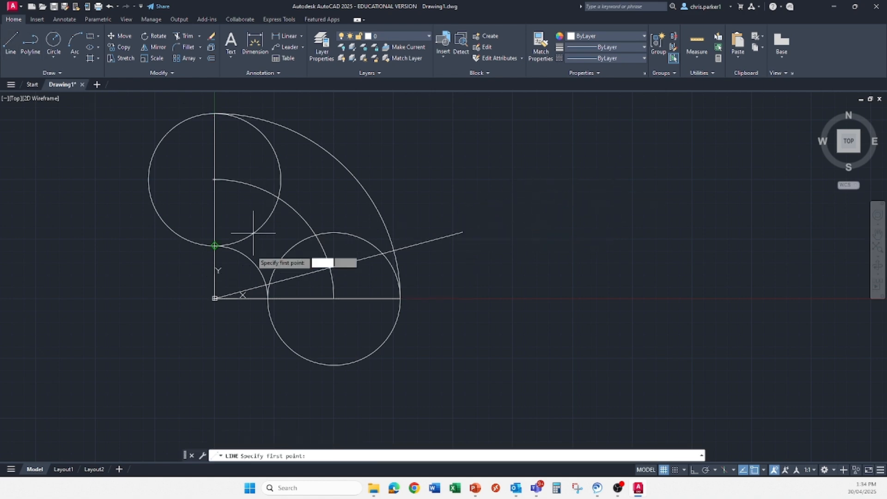
click(215, 298)
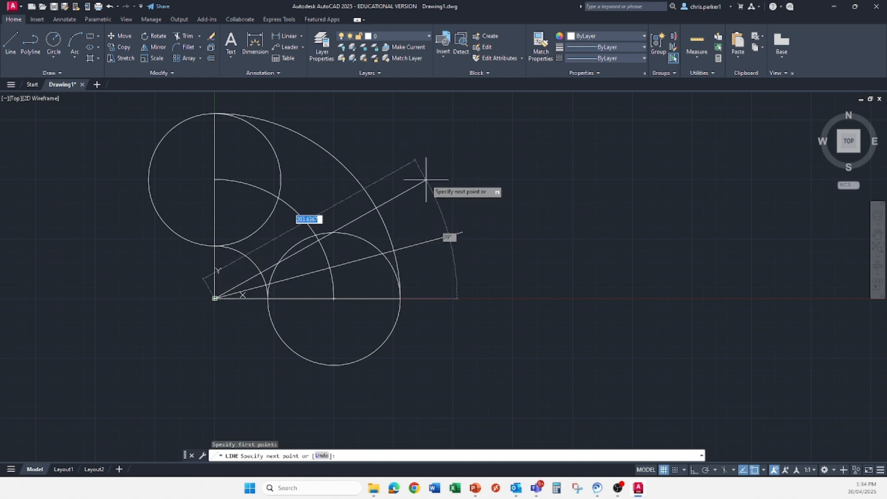
key(Tab)
text(3)
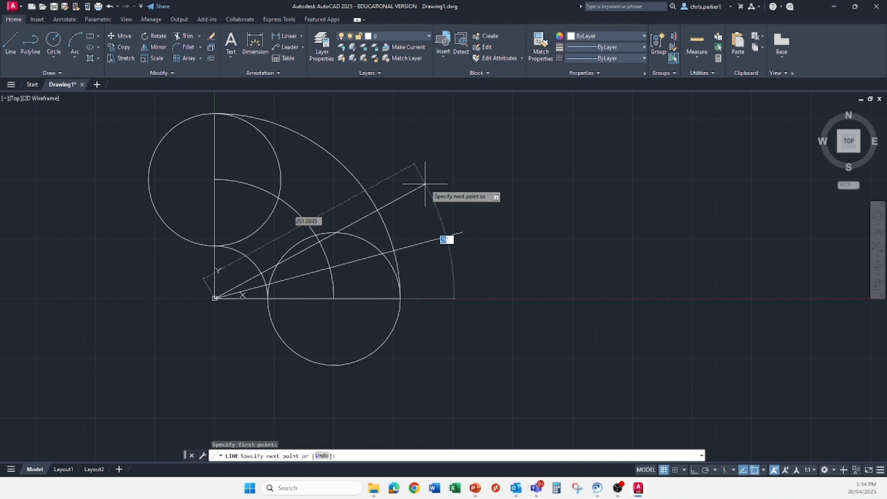
text(0)
key(Return)
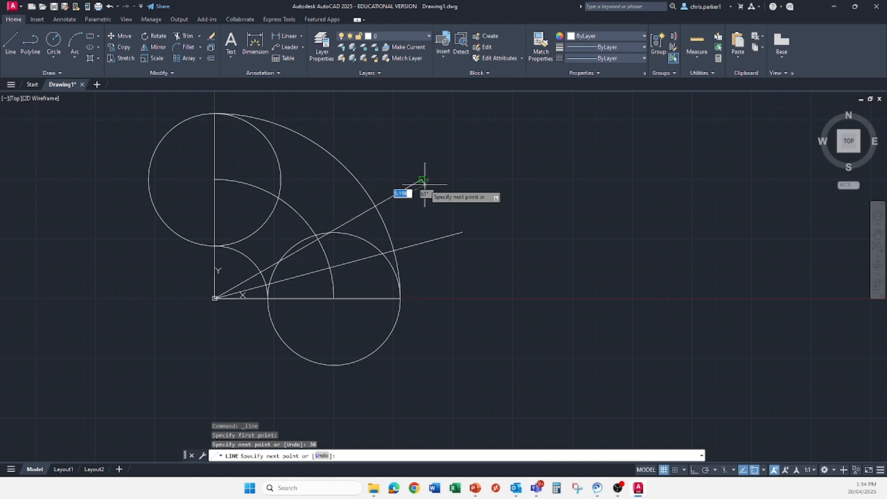
key(Escape)
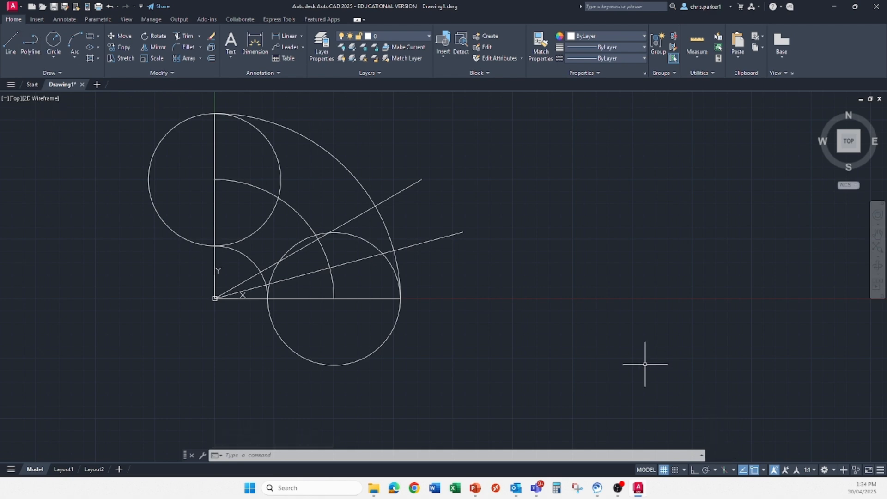
click(10, 44)
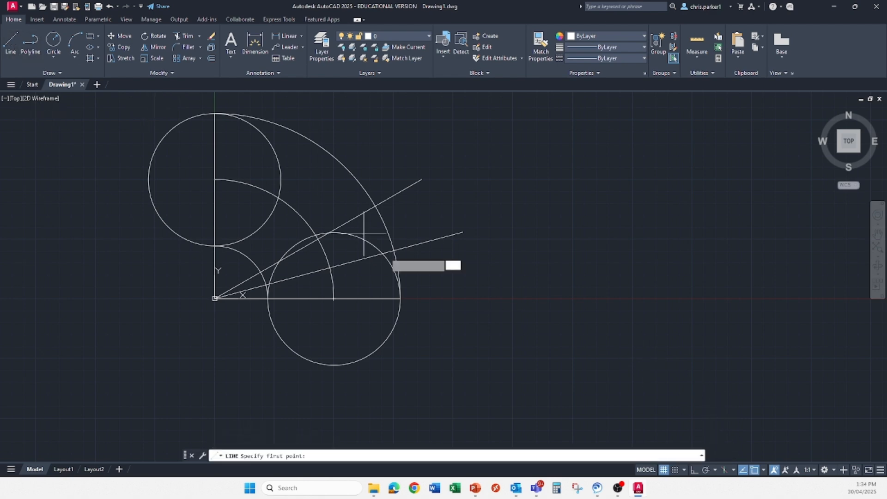
click(400, 299)
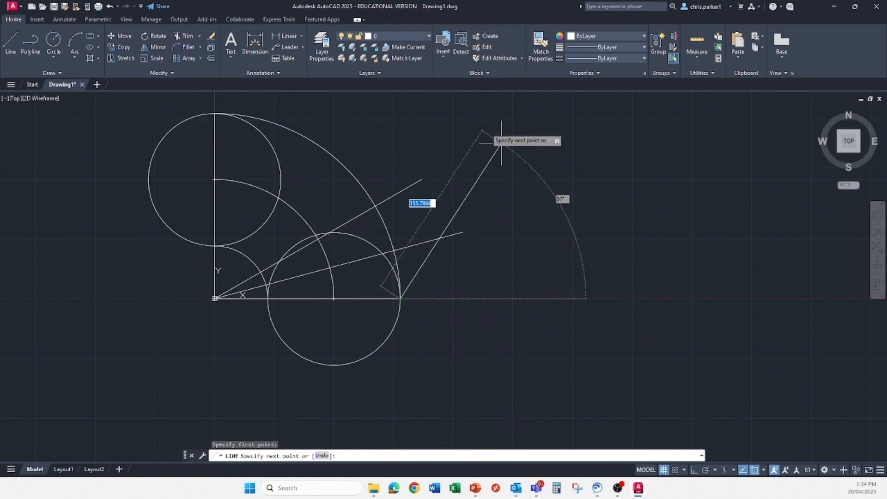
key(Escape)
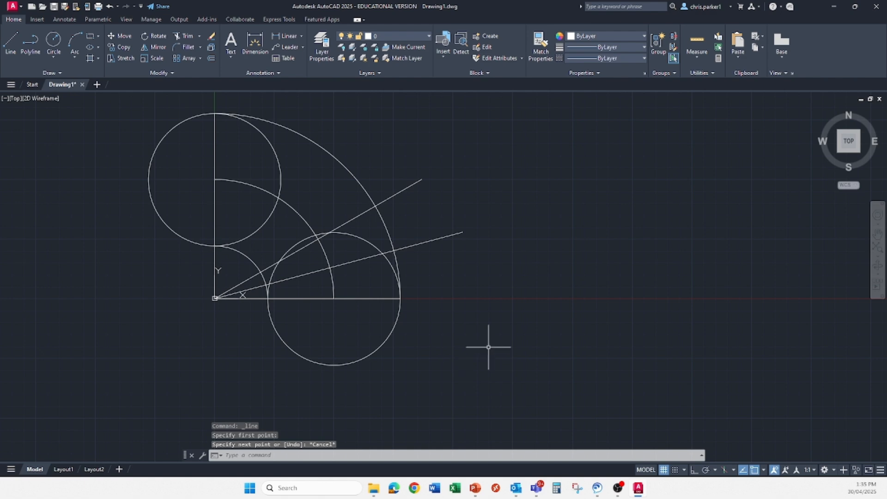
Step: Set polar tracking to 15° increments with the 15, 30, 45, 60 option
click(716, 470)
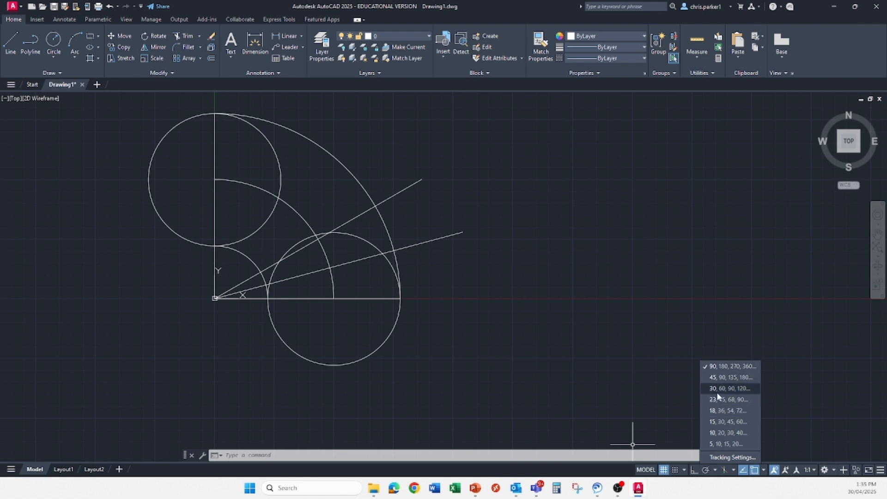
click(739, 422)
click(715, 470)
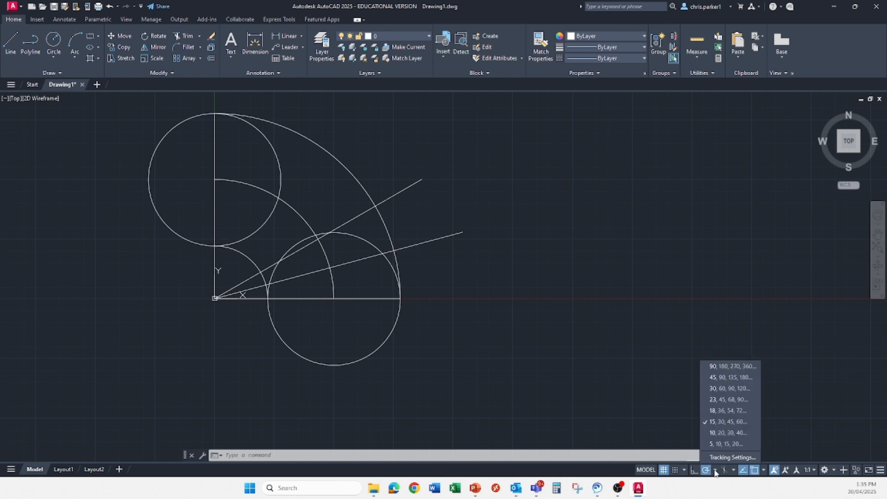
click(726, 422)
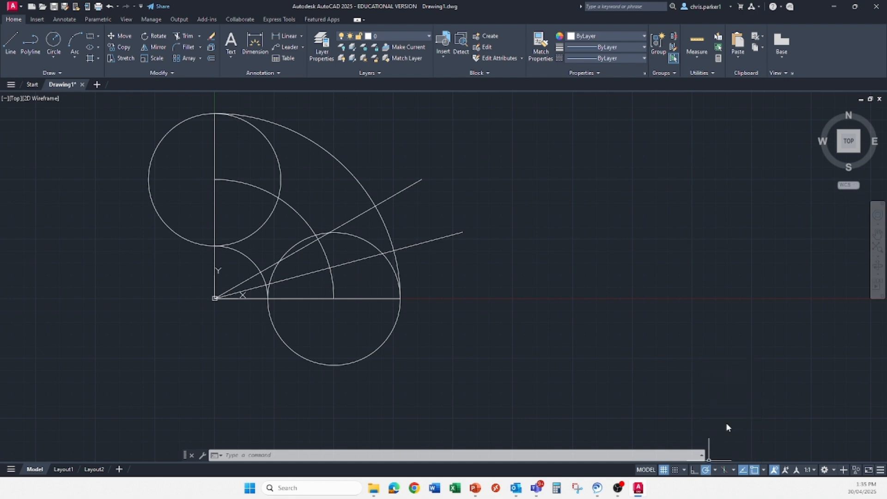
Step: Draw a line from the origin along the 45° polar direction, about 190 long, past the outer arc
click(11, 43)
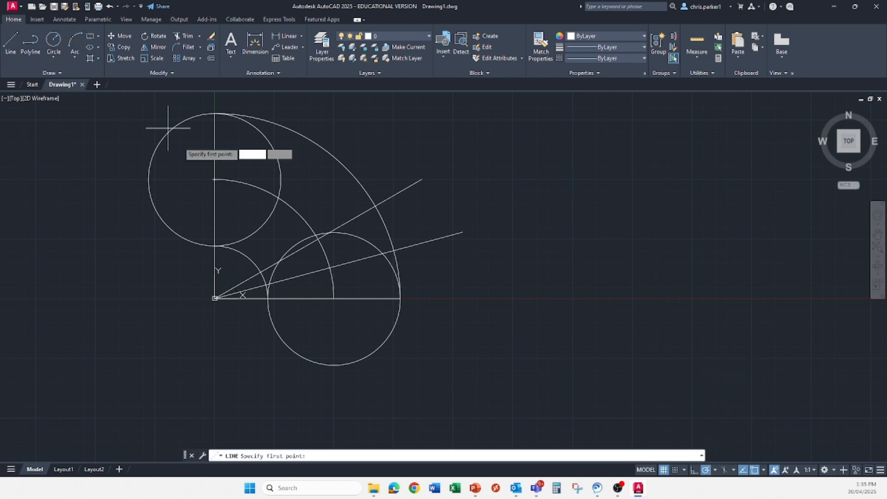
click(214, 298)
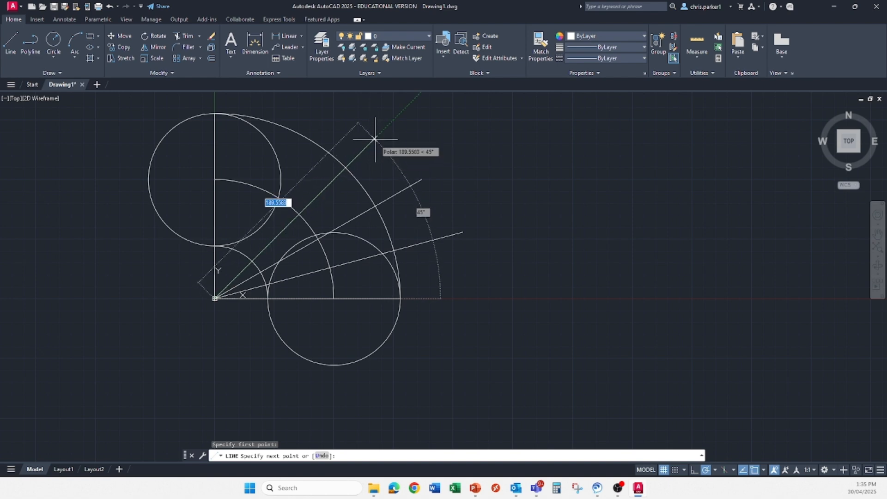
click(375, 139)
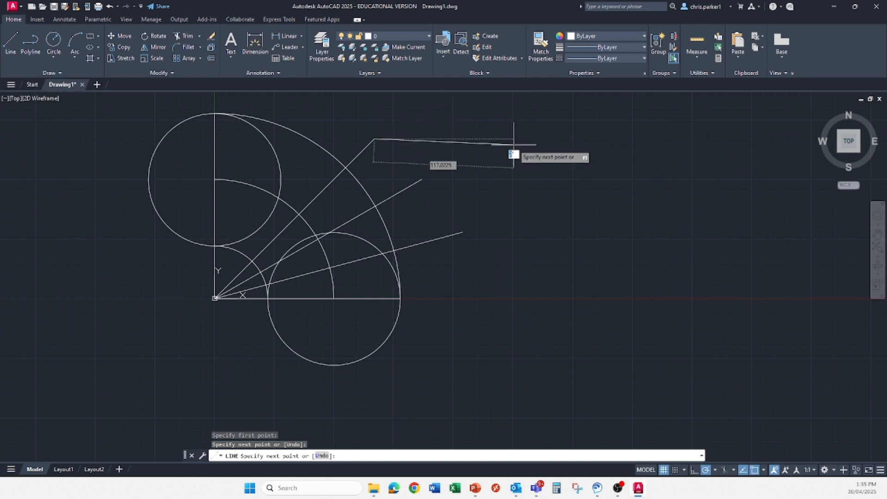
key(Escape)
Step: Draw a line from the origin along the 60° polar direction, ending beyond the outer arc
click(10, 42)
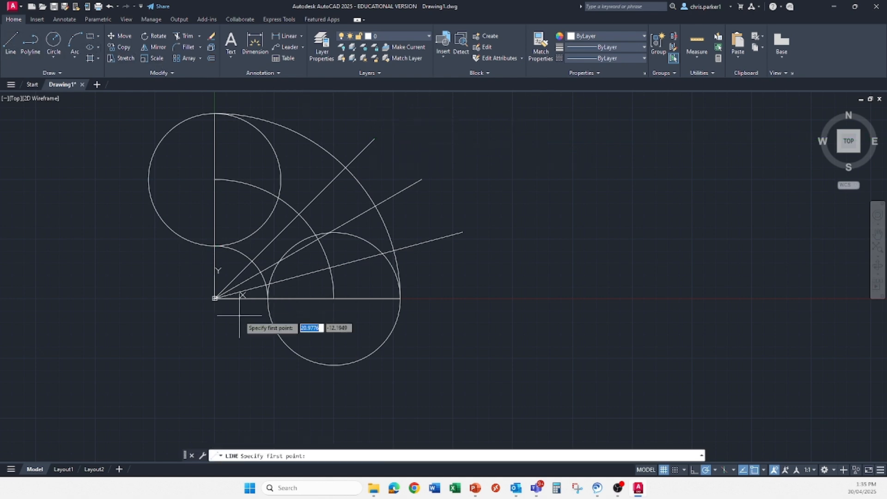
click(215, 298)
mouse_move(265, 203)
middle_down()
mouse_move(271, 259)
mouse_move(304, 273)
middle_up()
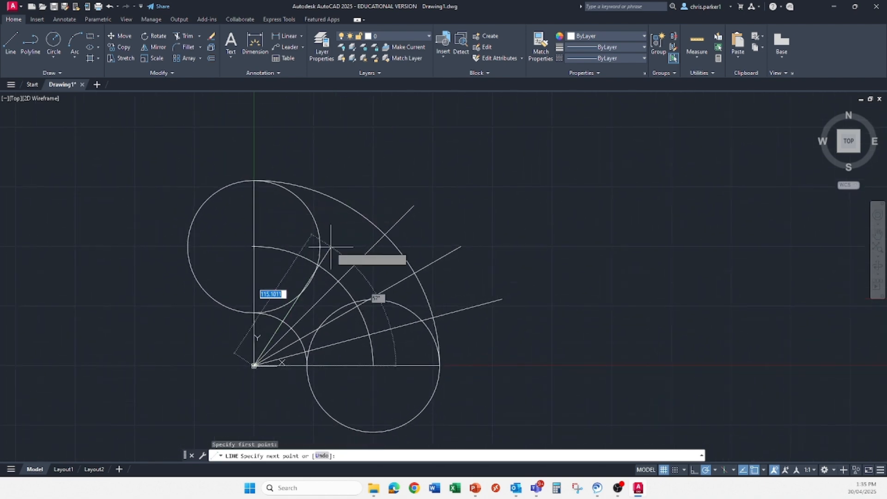
click(365, 174)
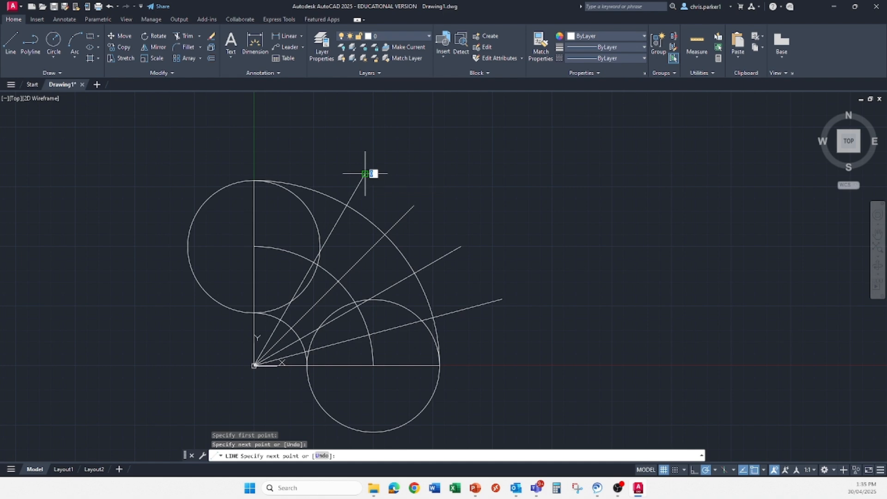
Step: Draw a line from the origin along the 75° polar direction, ending beyond the outer arc
key(Escape)
click(10, 41)
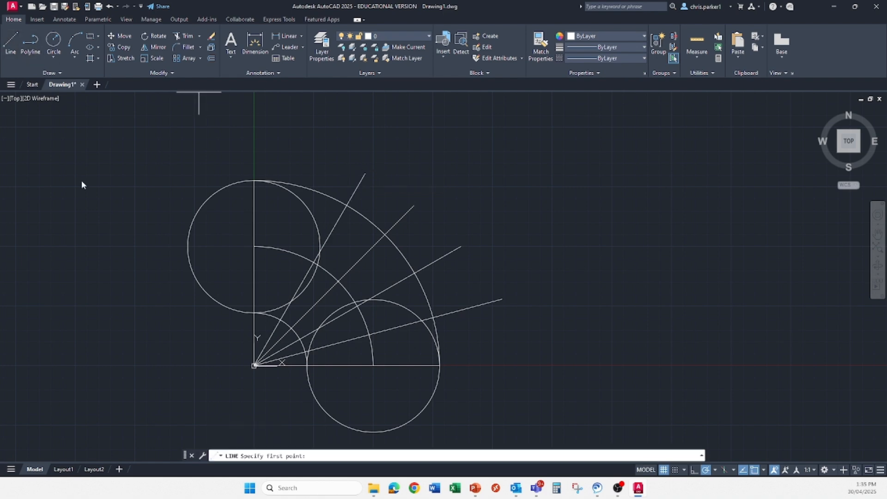
click(254, 365)
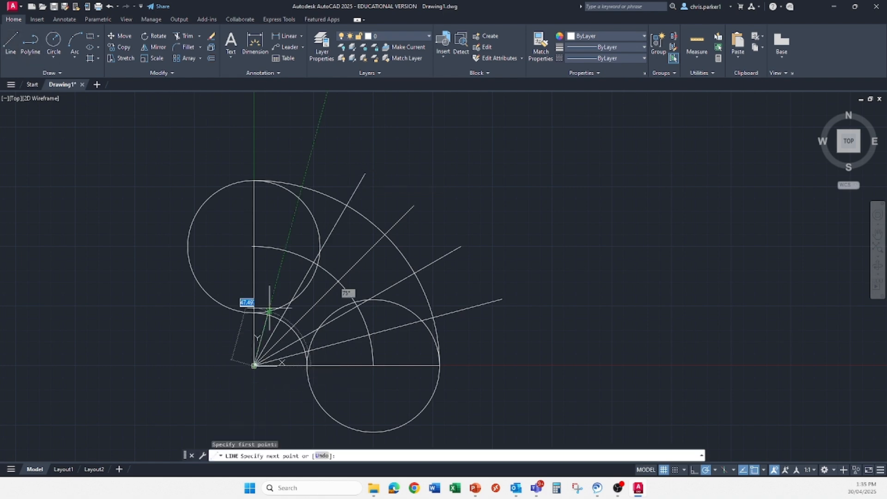
click(311, 152)
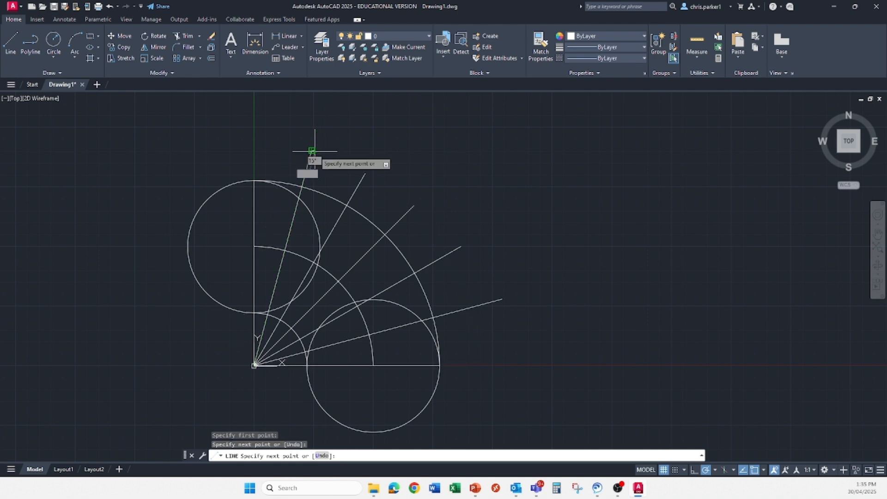
key(Escape)
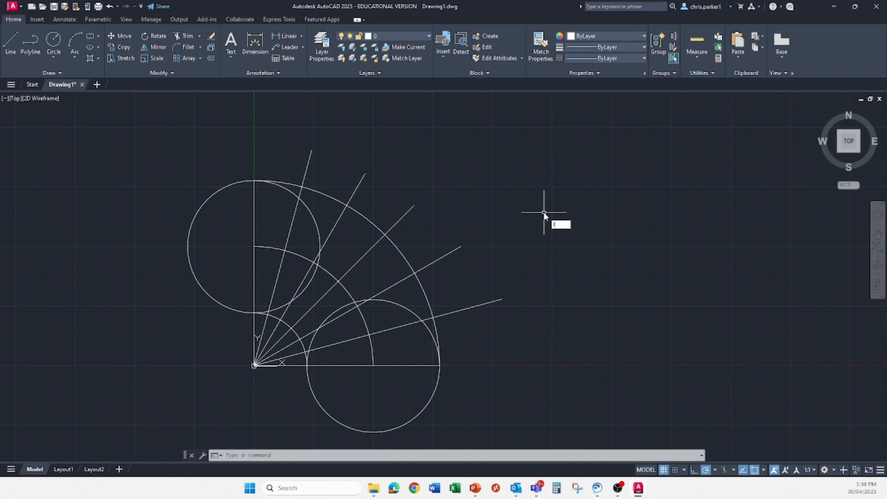
text(L)
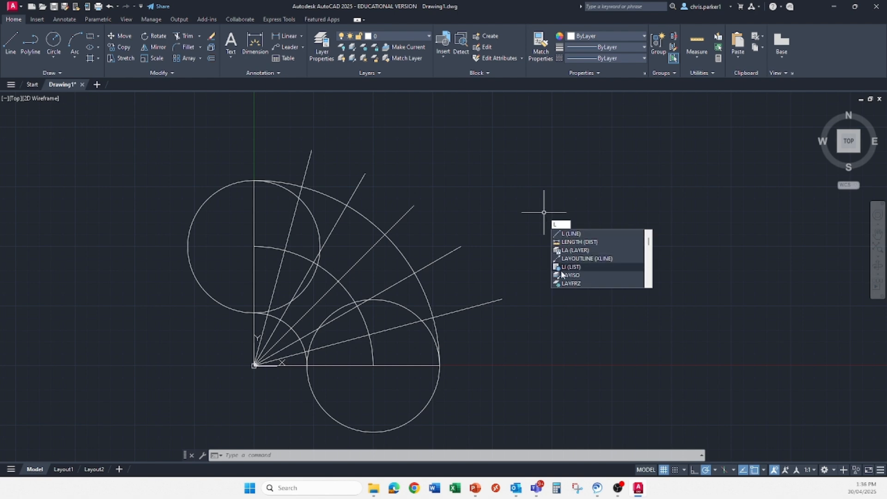
key(Return)
click(555, 220)
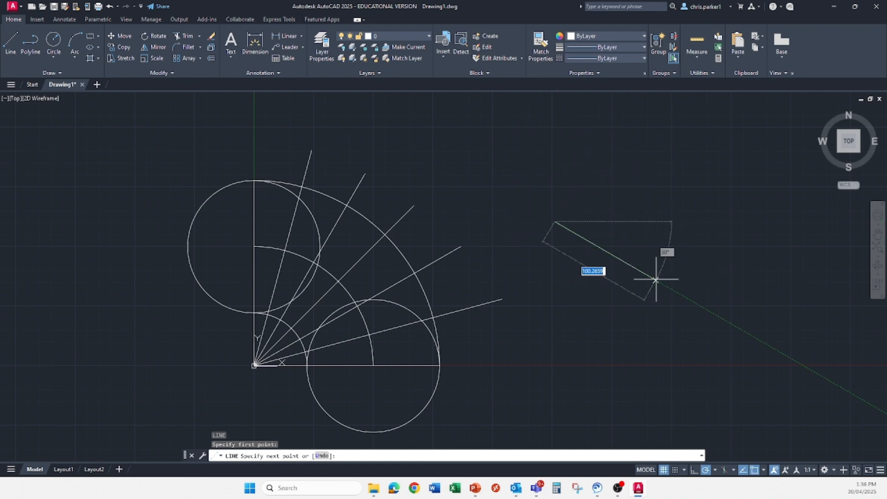
key(Escape)
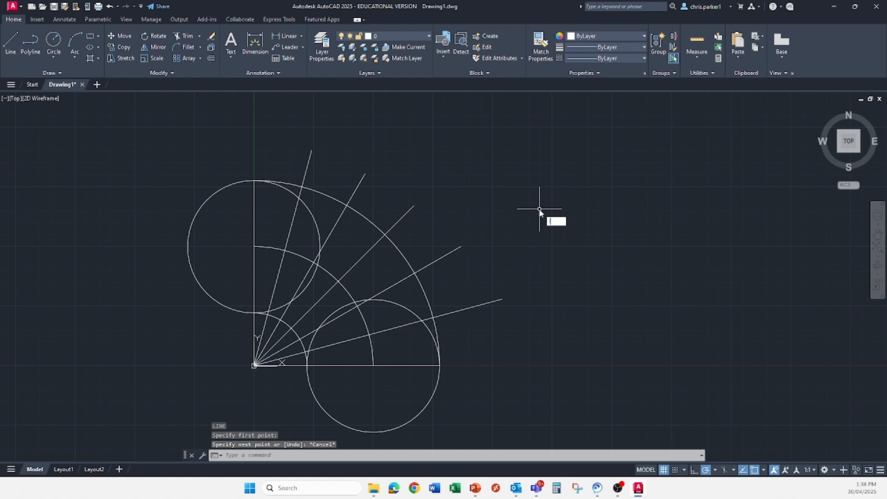
text(l)
key(Return)
click(573, 187)
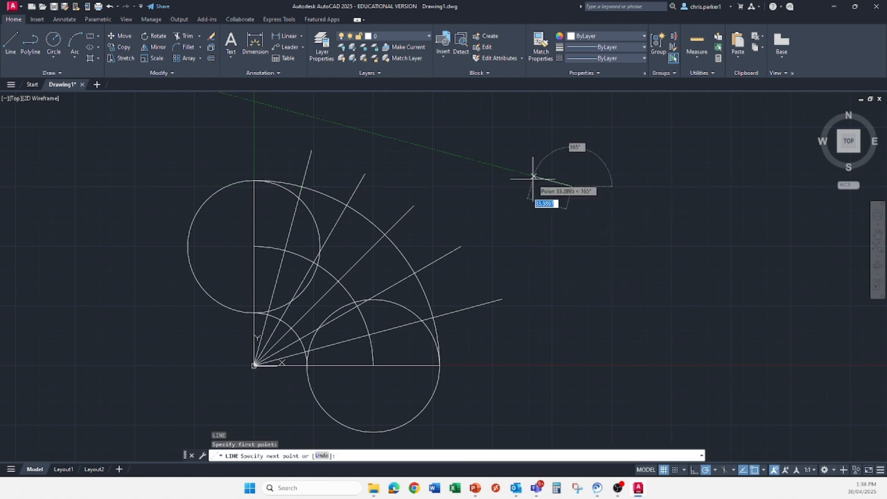
key(Escape)
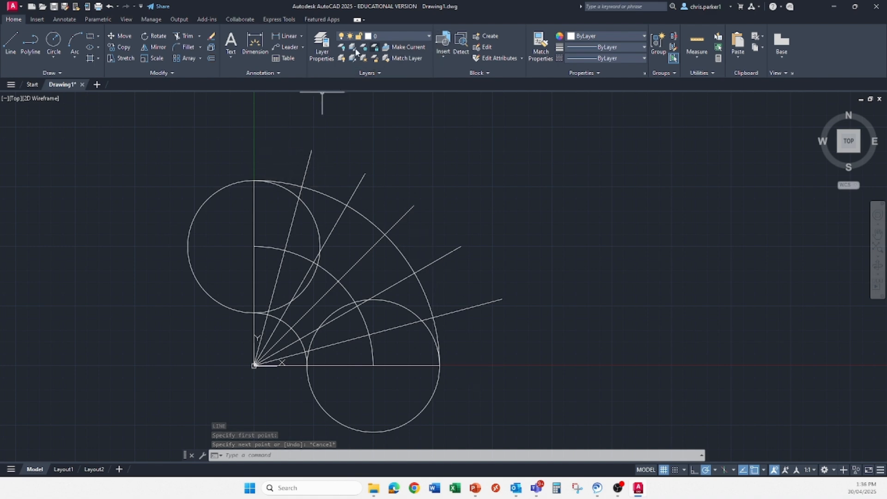
Step: Trim the ends of all five radial lines that project beyond the outer arc, using a freehand fence across them
click(180, 37)
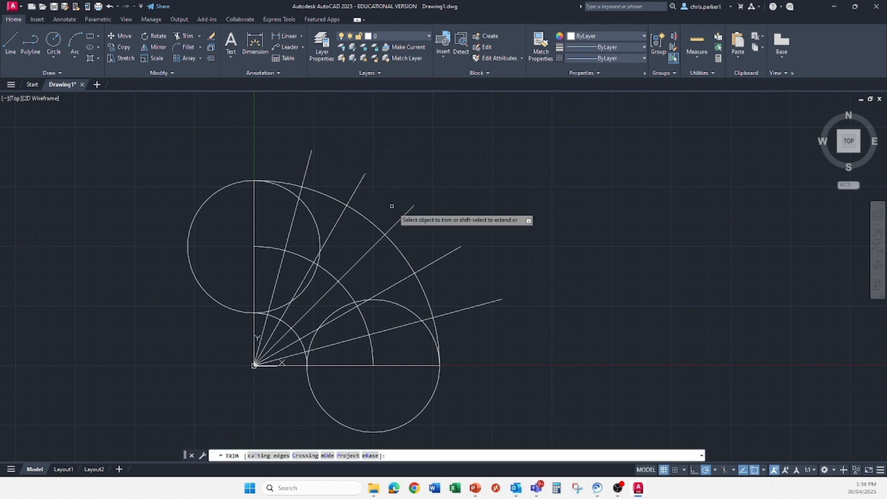
click(279, 164)
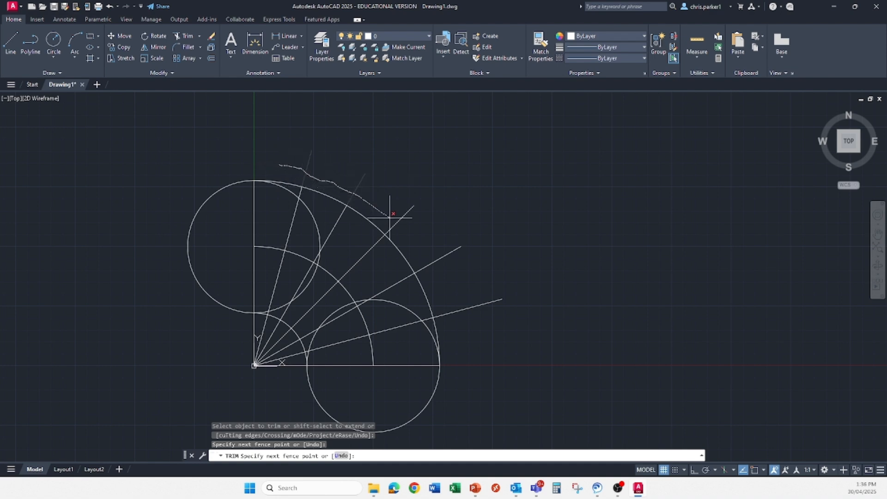
drag(389, 218, 416, 245)
drag(441, 279, 457, 320)
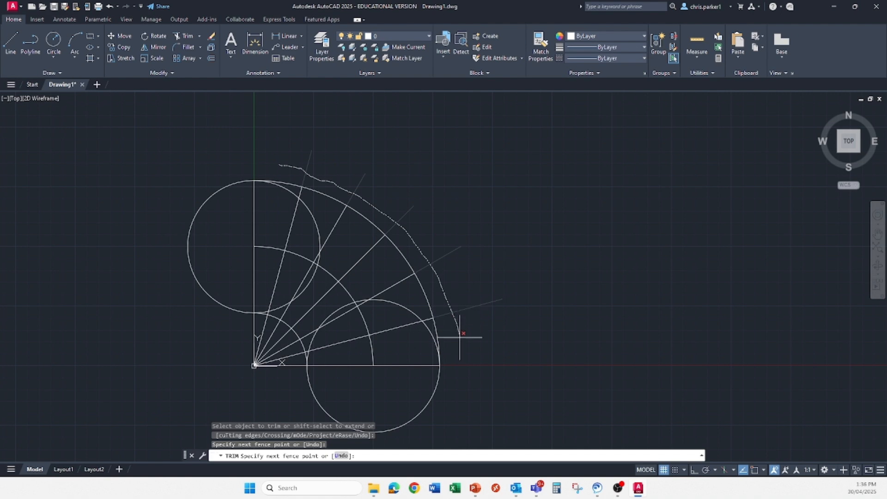
drag(462, 365, 462, 365)
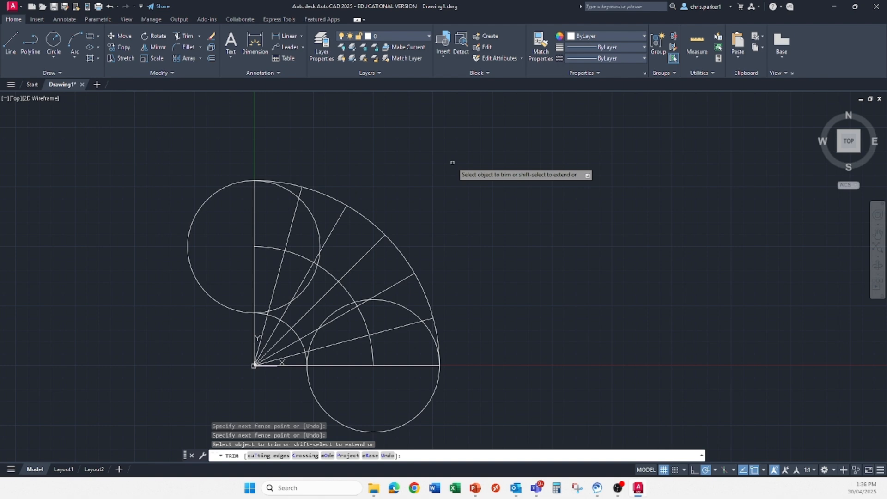
key(Escape)
Step: Examine the lower pipe circle and where the 15° radial line crosses the inner, centre and outer bend arcs
middle_drag(426, 317, 461, 250)
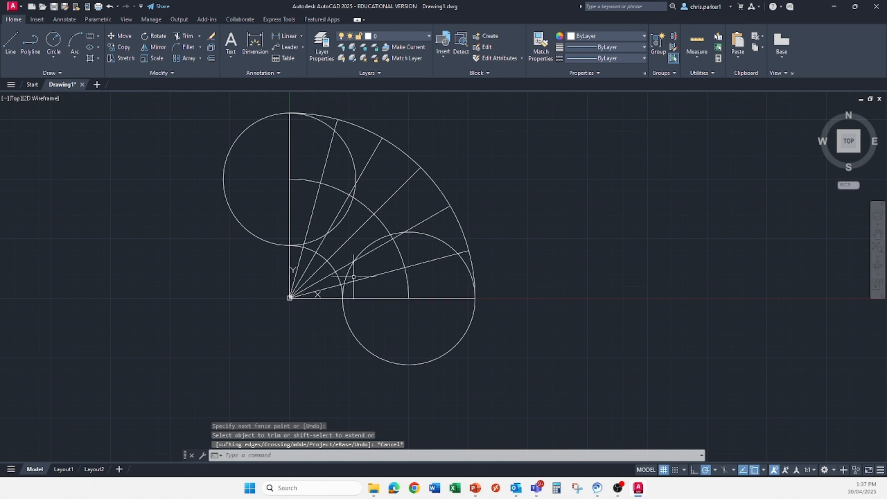
scroll(421, 314, up, 2)
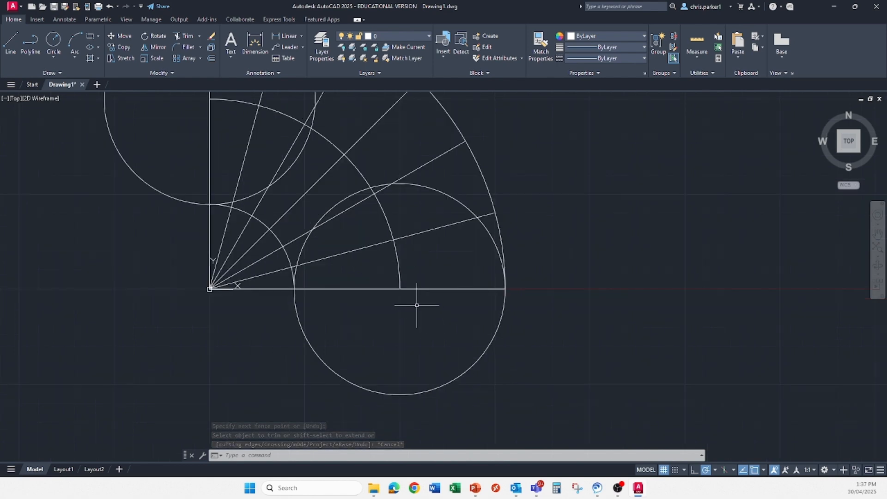
mouse_move(417, 305)
middle_down()
mouse_move(396, 370)
mouse_move(396, 343)
middle_up()
scroll(396, 345, down, 2)
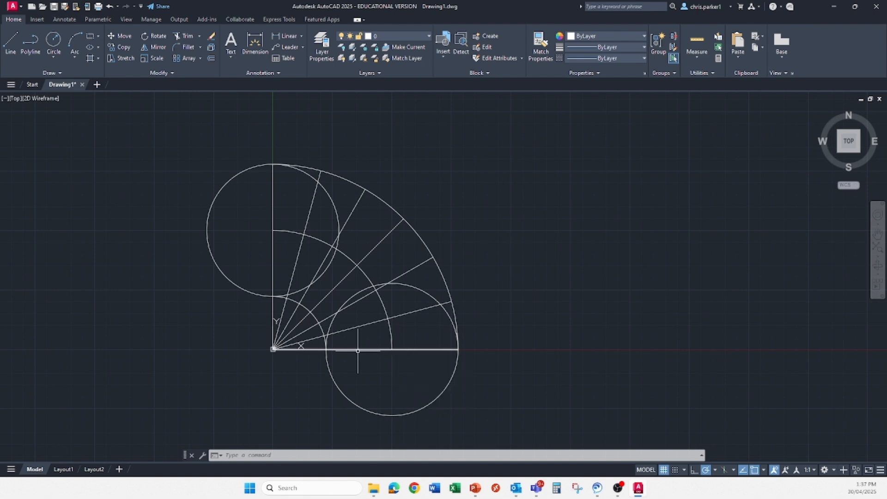
mouse_move(325, 352)
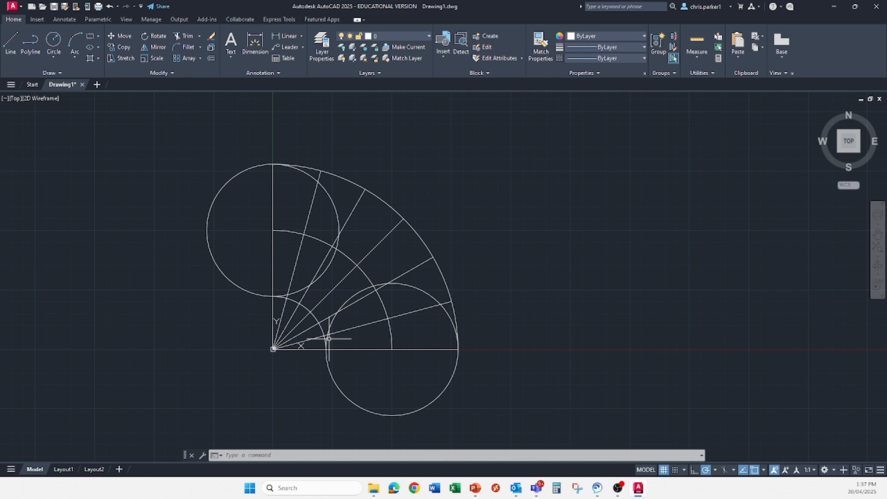
scroll(324, 350, up, 4)
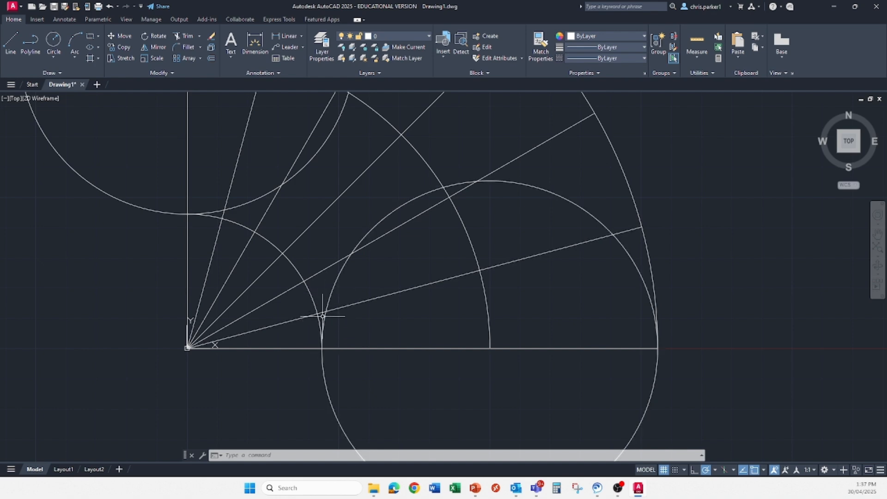
mouse_move(520, 304)
middle_down()
mouse_move(497, 292)
mouse_move(422, 291)
middle_up()
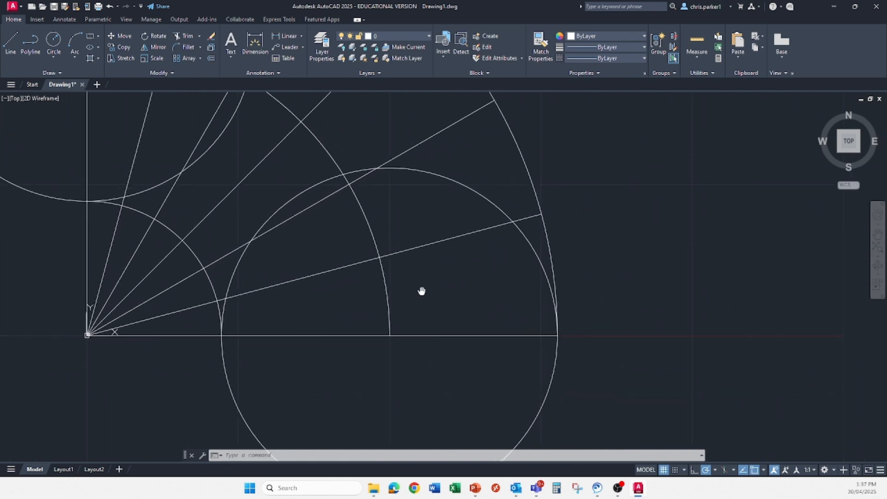
scroll(495, 319, up, 2)
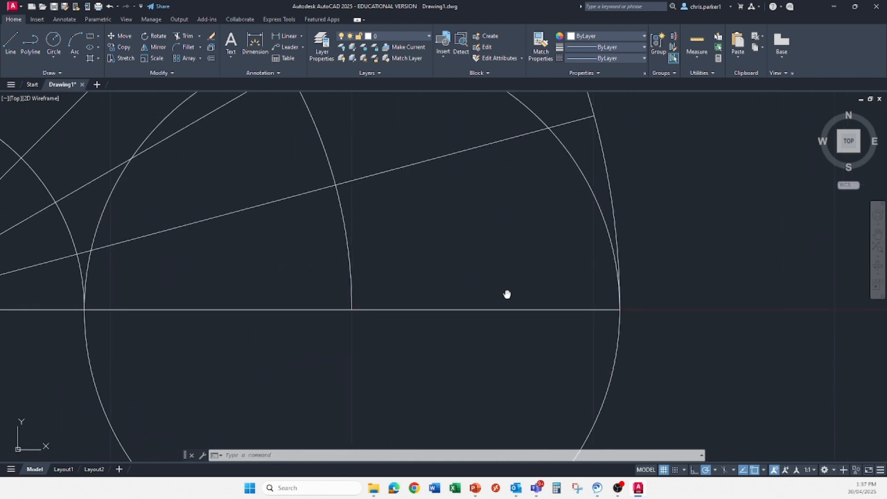
middle_drag(509, 293, 530, 289)
scroll(312, 289, down, 2)
middle_drag(312, 289, 366, 302)
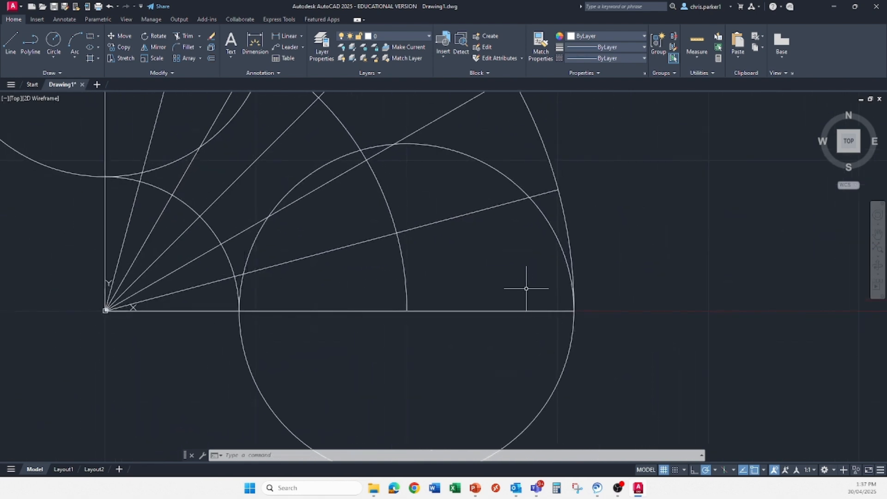
Step: Turn on Ortho mode and draw a vertical line from the centre of the lower circle up past the 15° line
click(694, 471)
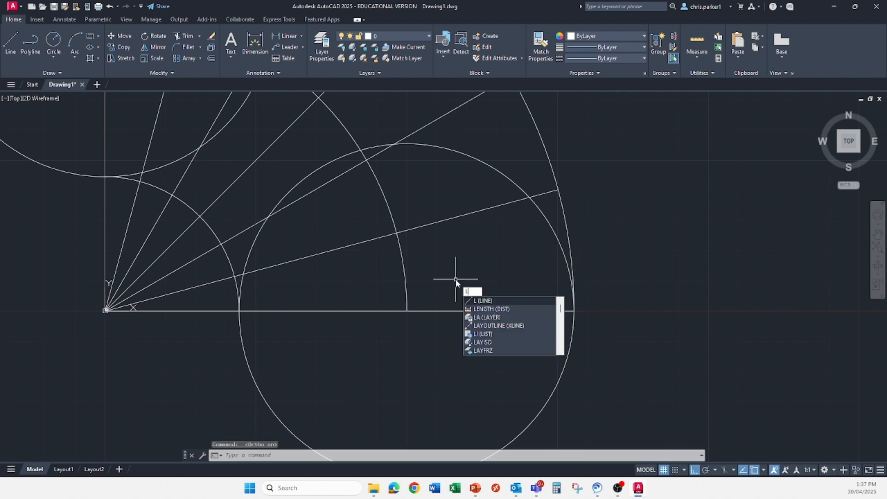
key(Return)
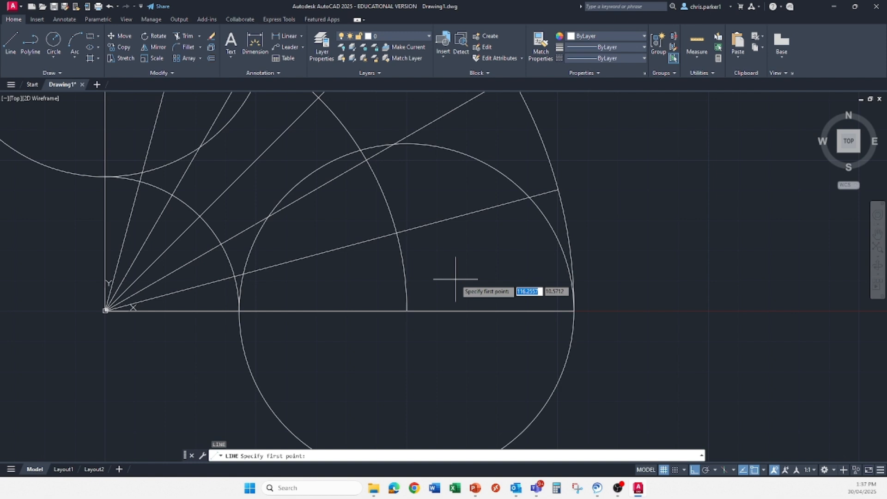
click(406, 310)
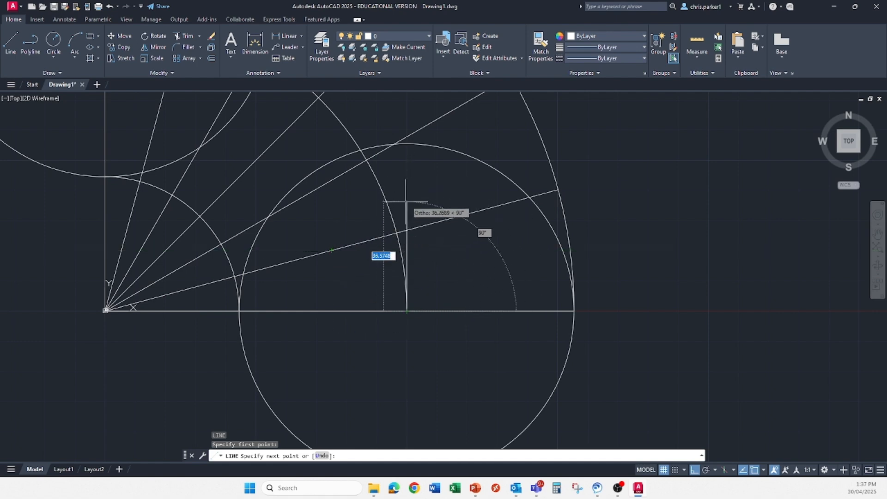
click(406, 175)
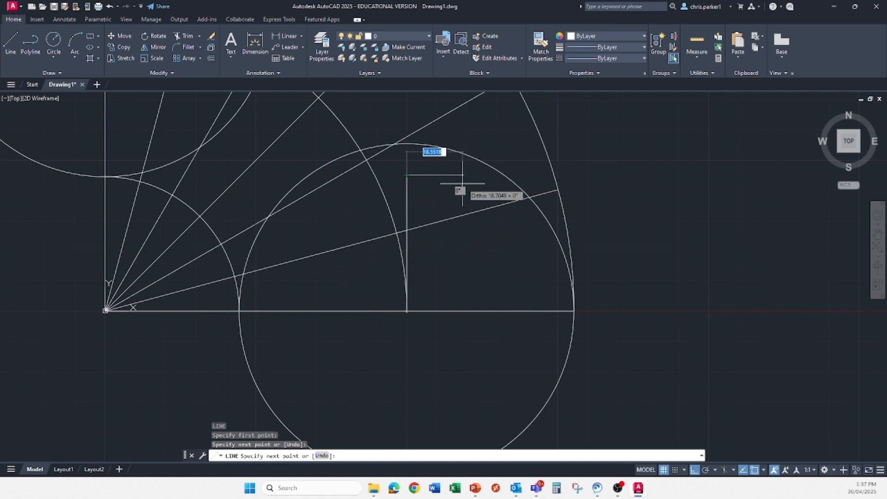
key(Escape)
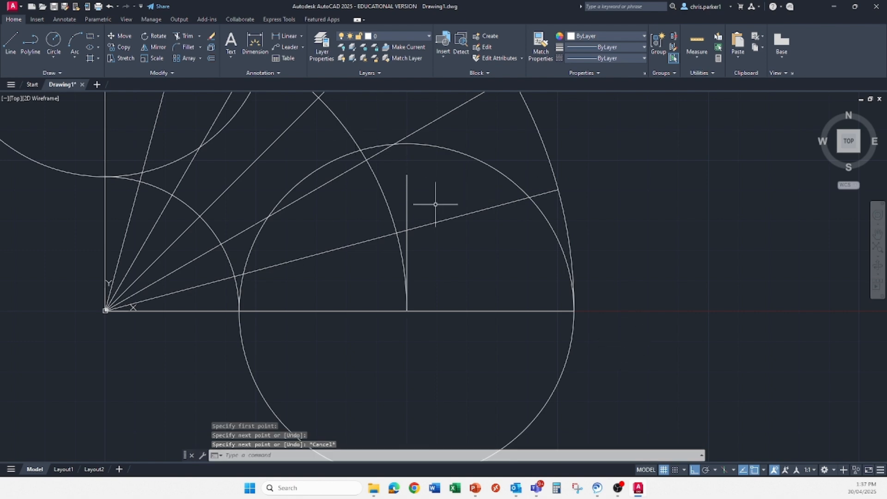
Step: Draw a vertical line from the outer arc's end on the horizontal base line up past the height of the 15° line's end
text(l)
key(Return)
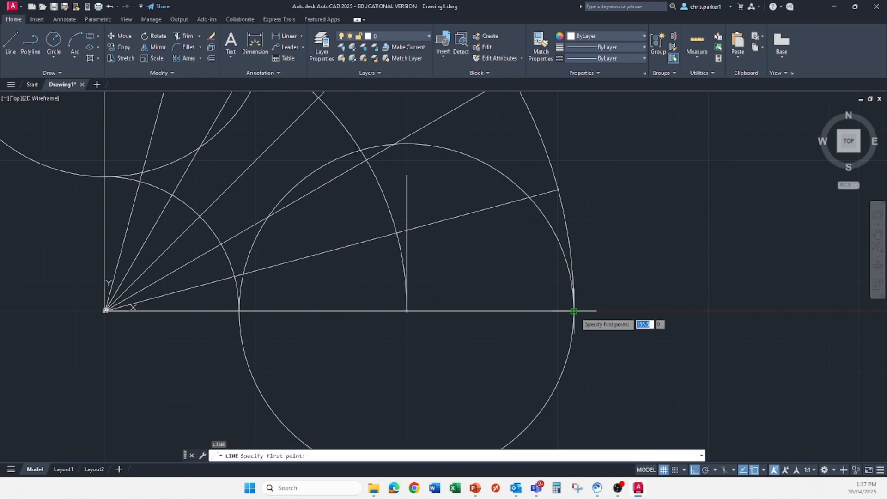
click(573, 311)
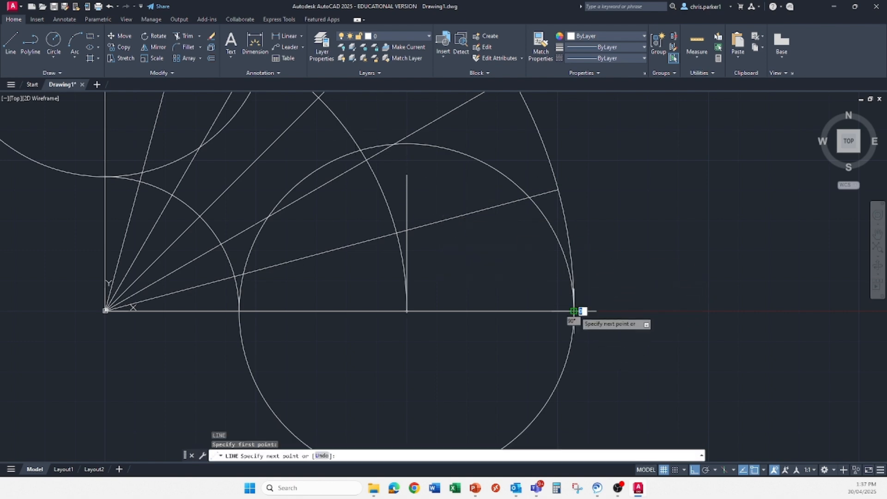
click(577, 143)
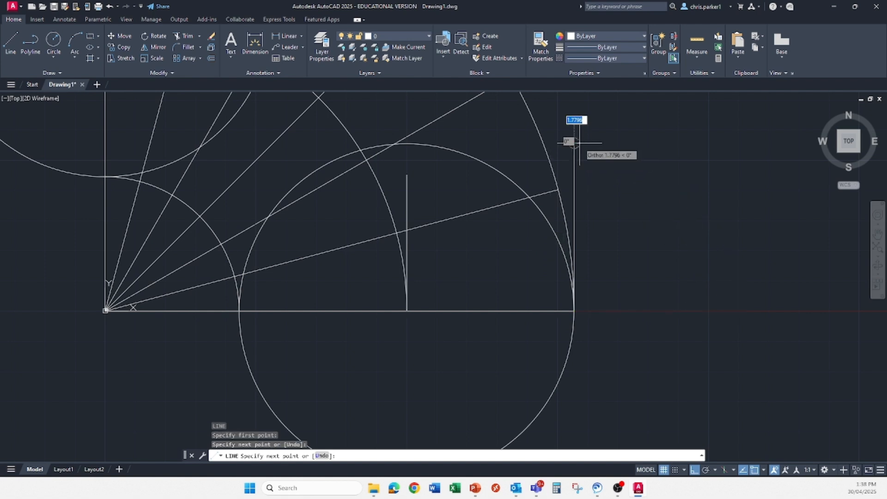
key(Escape)
key(Escape)
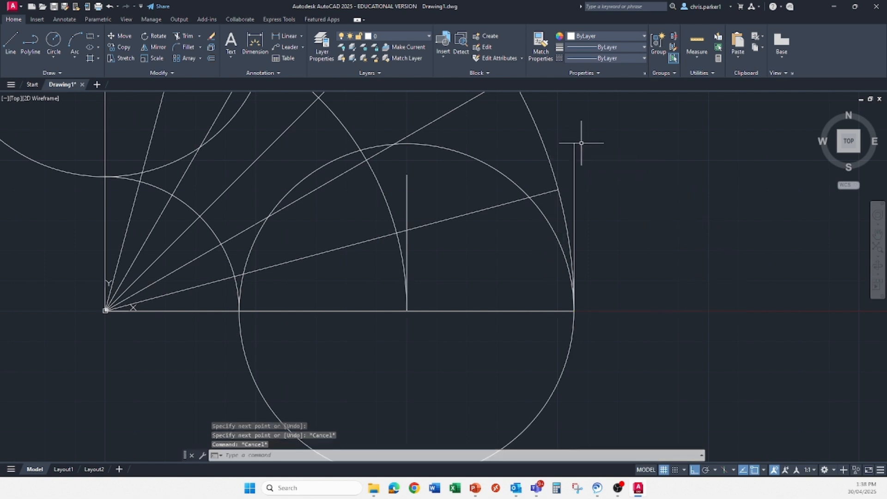
Step: Draw a short vertical line from the inner arc's end on the horizontal base line up past the 15° line
right_click(558, 157)
click(584, 180)
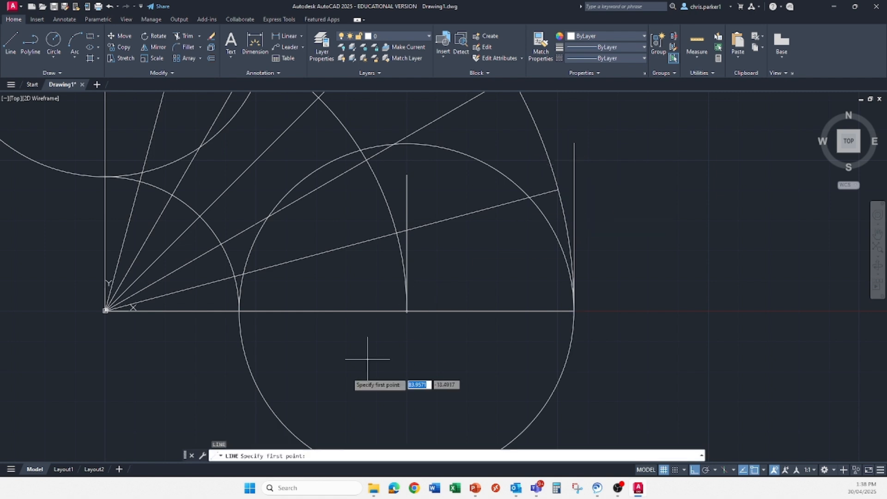
click(240, 311)
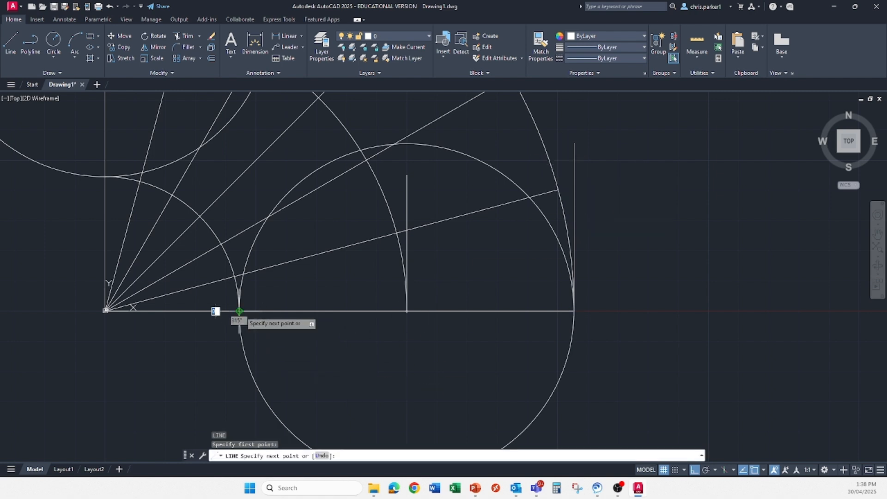
click(245, 248)
key(Escape)
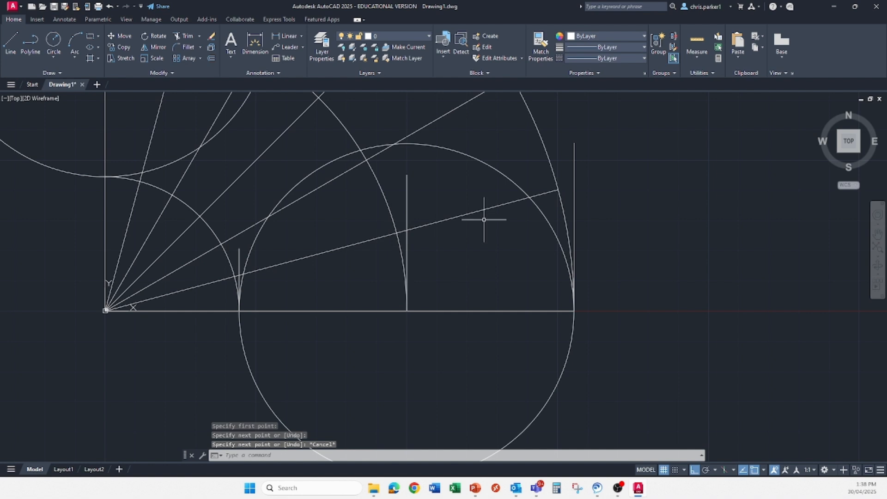
click(514, 200)
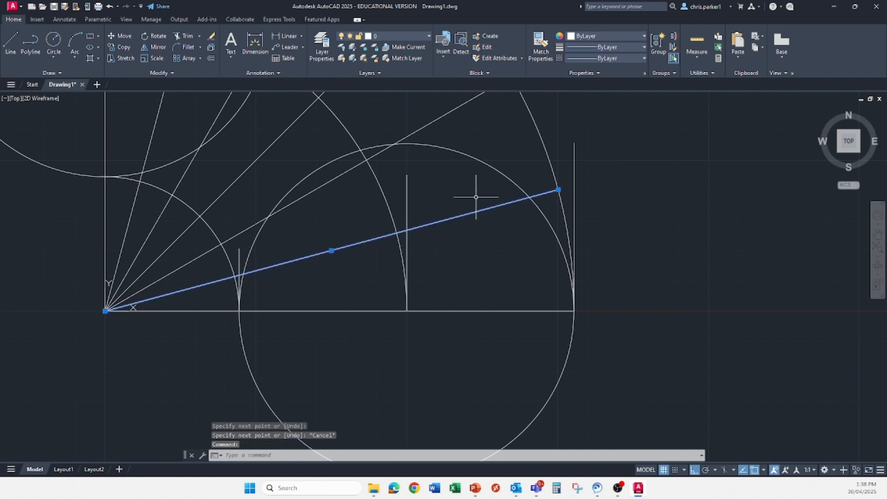
key(Escape)
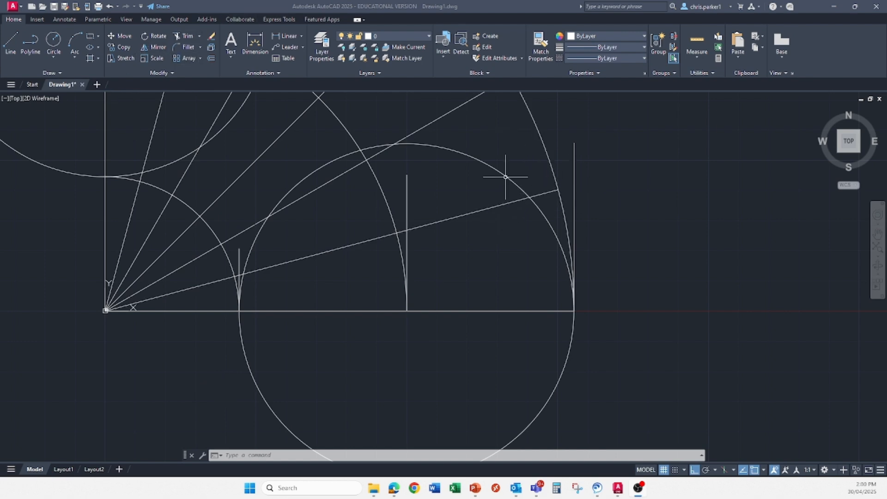
Step: Lengthen the 15° radial line dynamically so it extends well past the vertical line at the outer arc's end
click(160, 73)
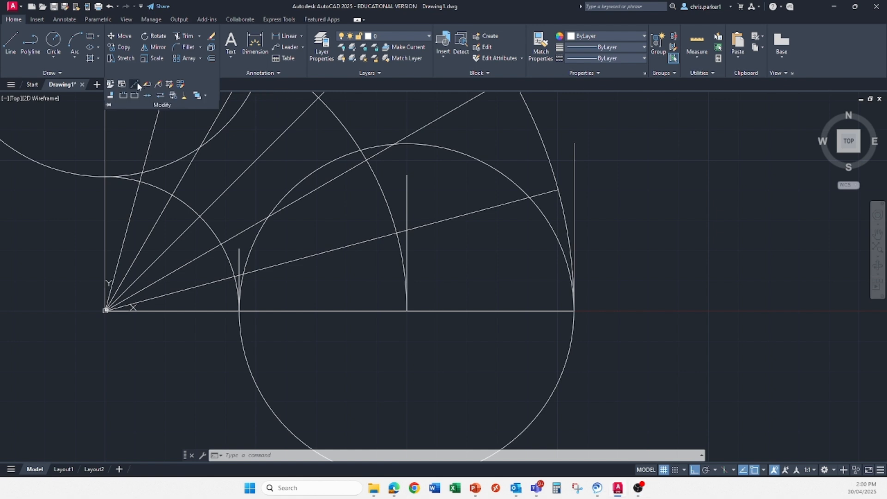
click(136, 84)
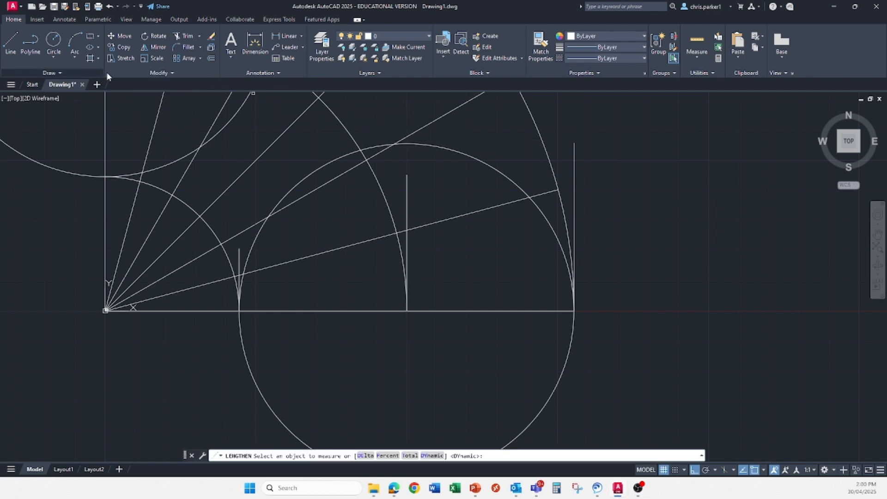
click(149, 74)
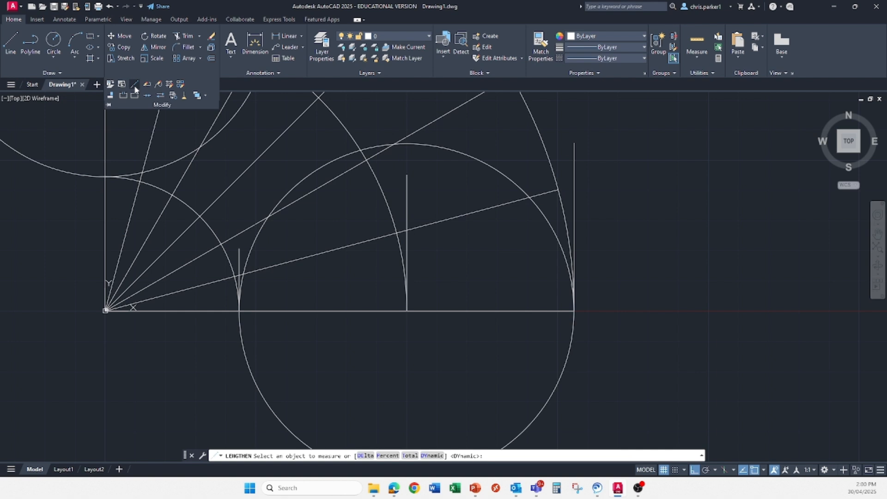
right_click(598, 146)
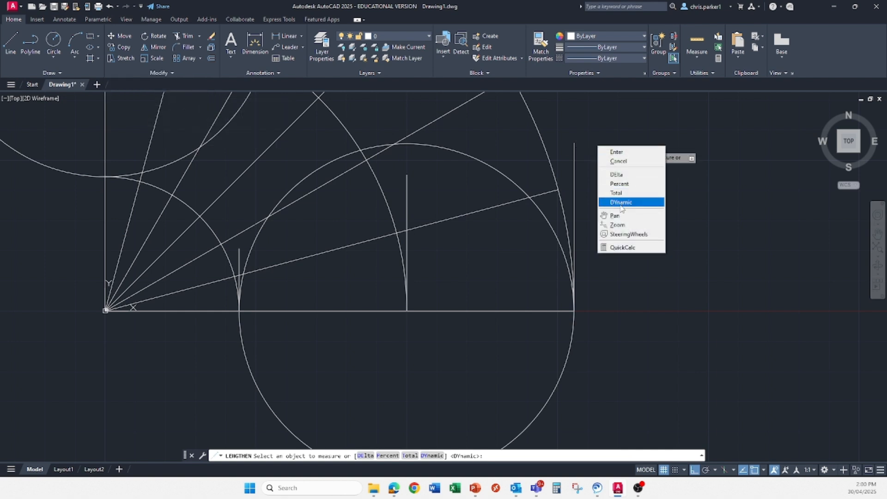
click(621, 203)
click(544, 194)
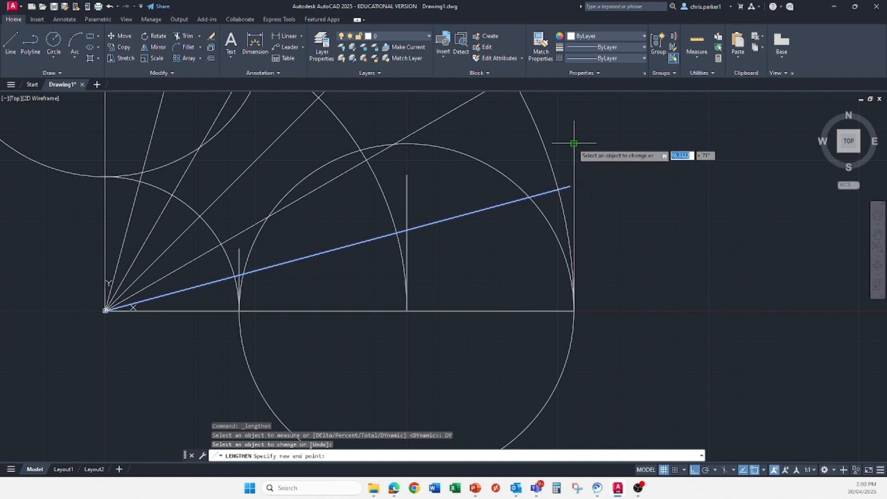
click(726, 144)
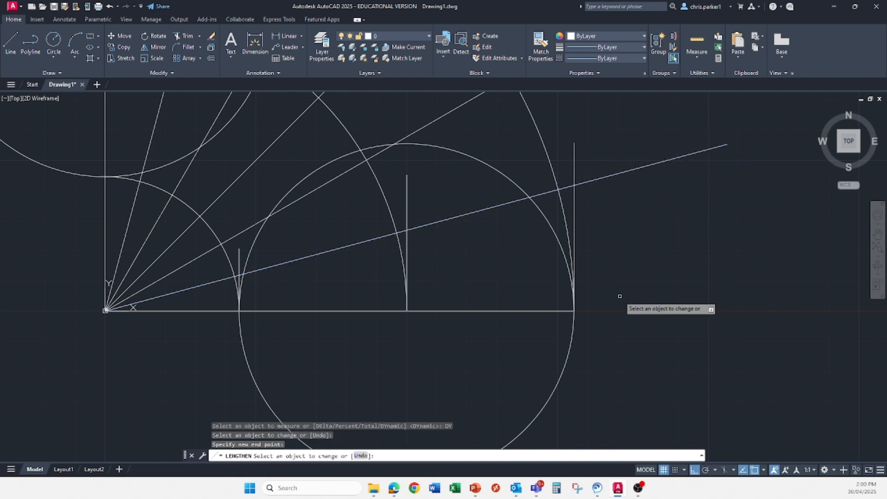
key(Escape)
key(Escape)
key(Escape)
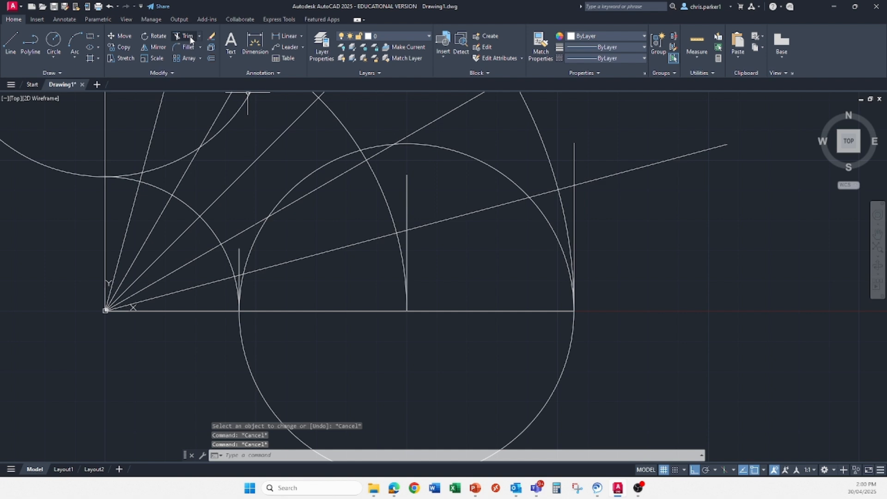
Step: Trim the overshoots where the 15° radial line meets the outer, centre and inner vertical lines
click(189, 39)
click(565, 153)
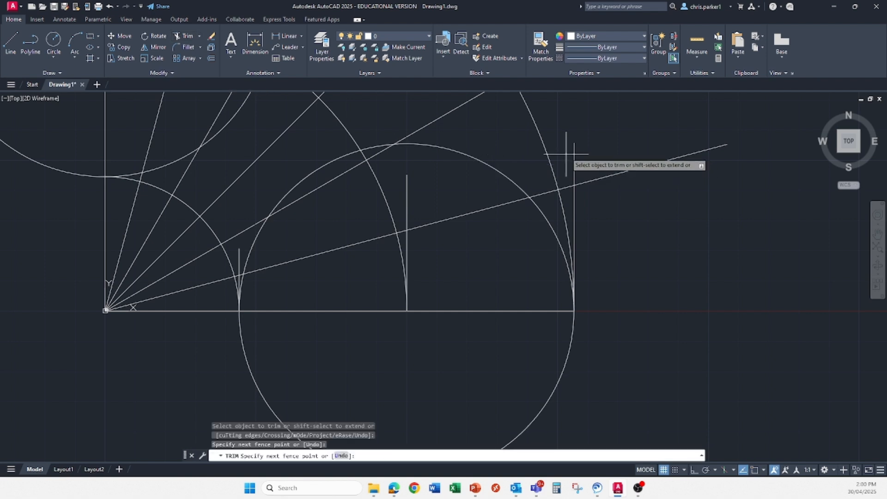
click(594, 181)
key(Return)
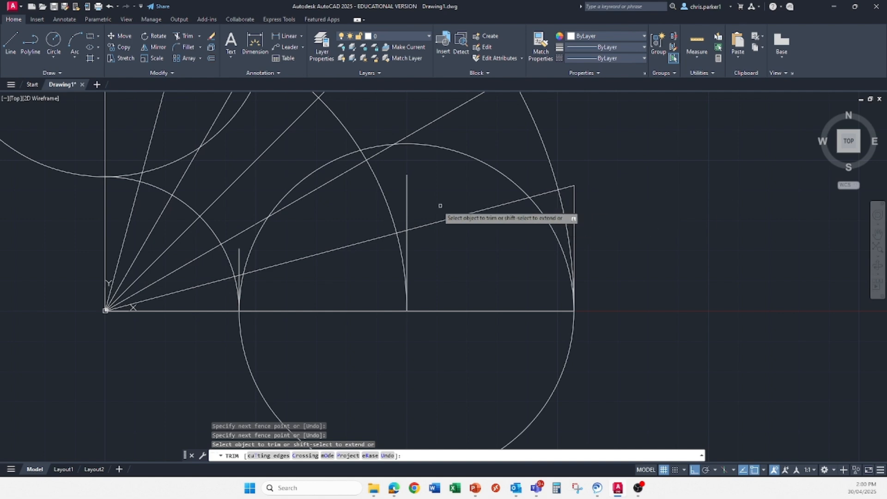
click(405, 206)
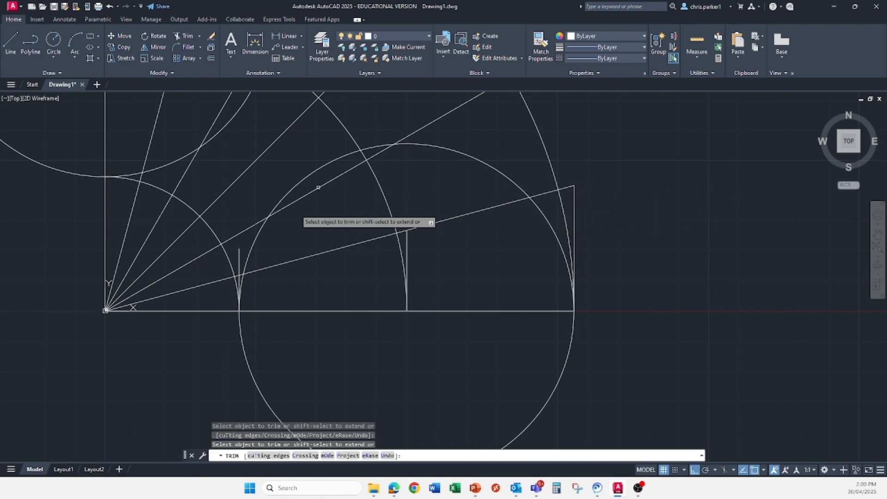
click(239, 255)
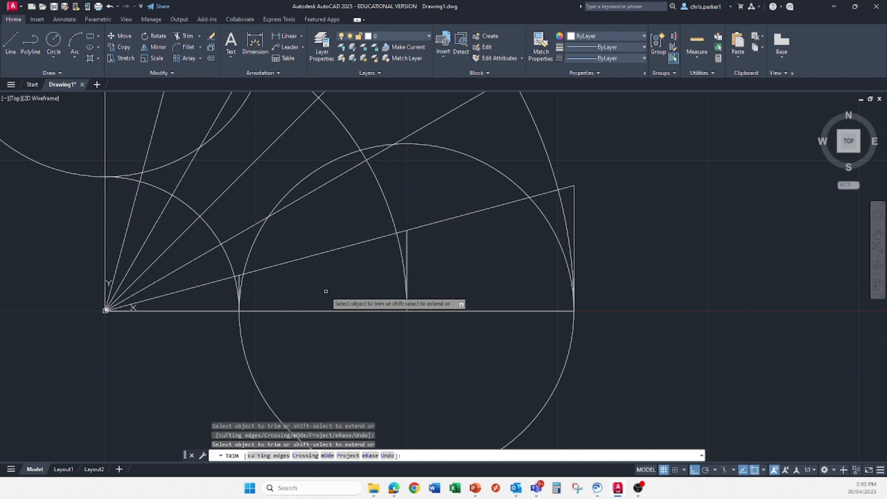
key(Escape)
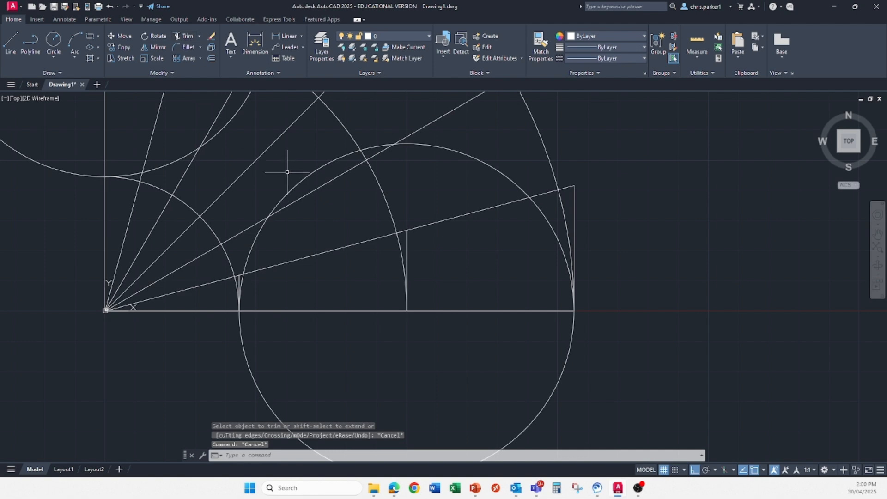
Step: Draw a horizontal line from the outer arc's upper end past the steepest radial line
middle_drag(287, 172, 293, 233)
scroll(302, 277, down, 2)
middle_drag(302, 277, 272, 348)
scroll(264, 317, up, 2)
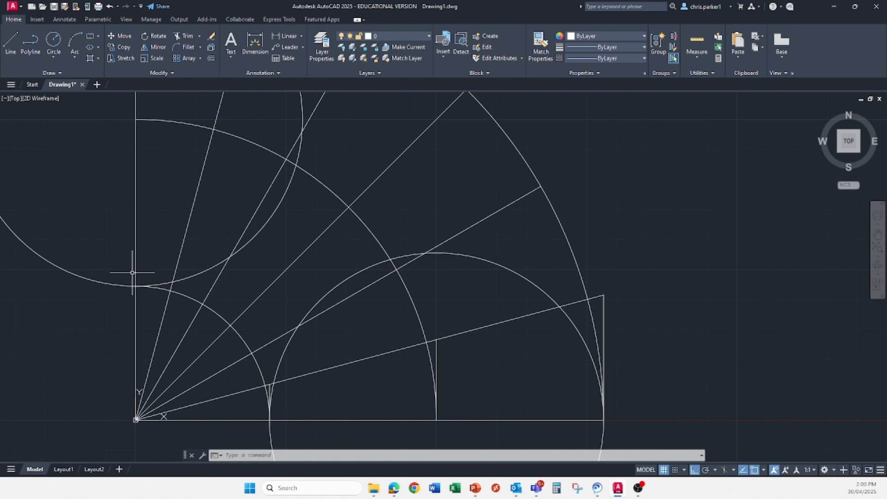
mouse_move(185, 233)
middle_down()
mouse_move(232, 303)
mouse_move(228, 313)
middle_up()
scroll(228, 311, down, 2)
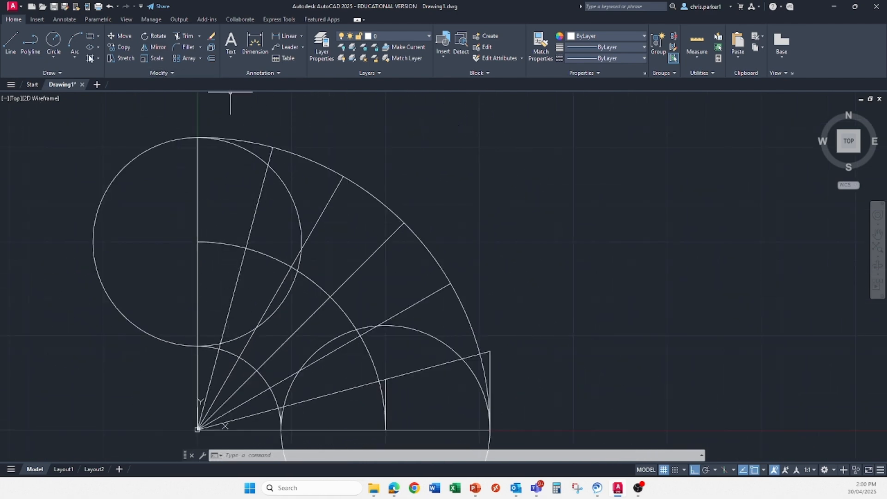
text(l)
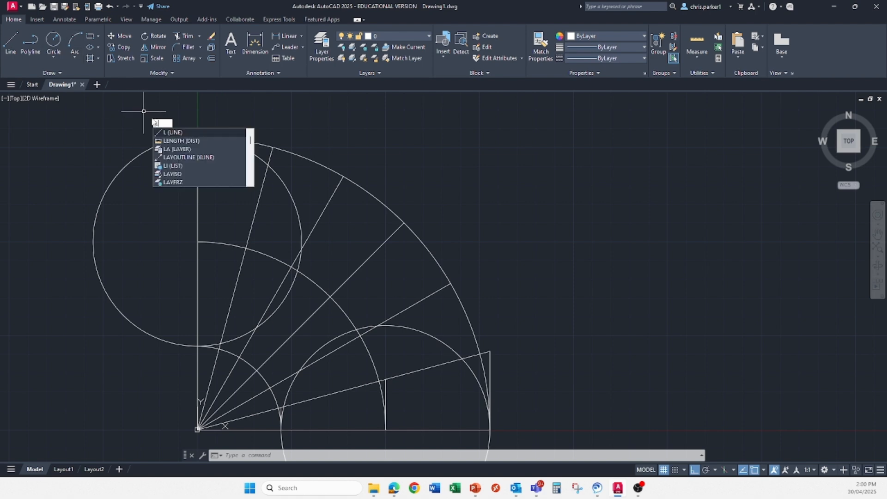
key(Return)
click(197, 137)
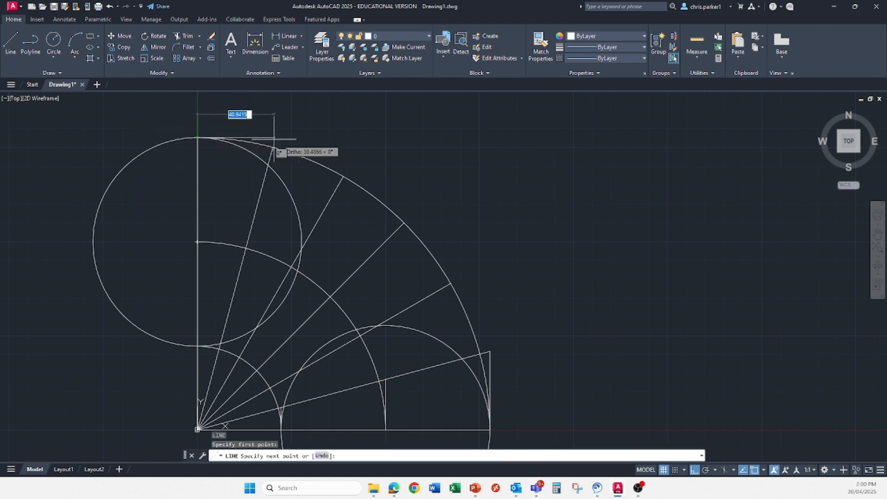
click(314, 137)
key(Escape)
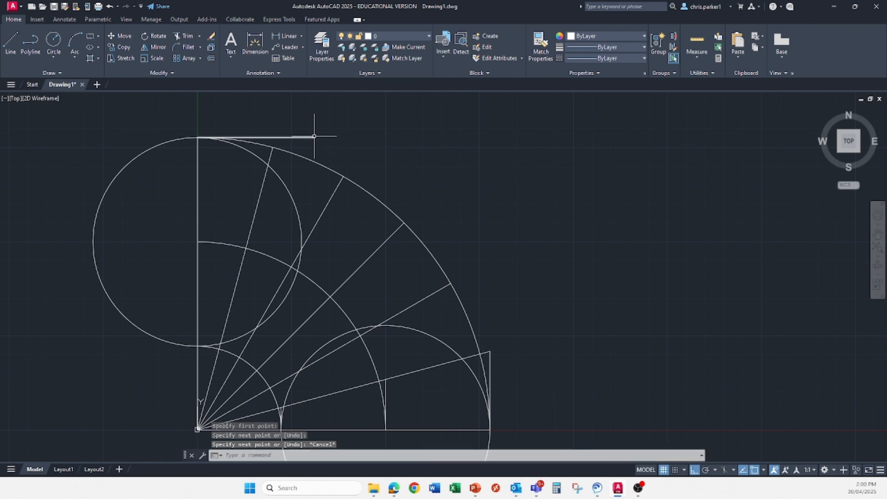
Step: Draw a horizontal line from the centre of the upper circle past the steepest radial line
text(l)
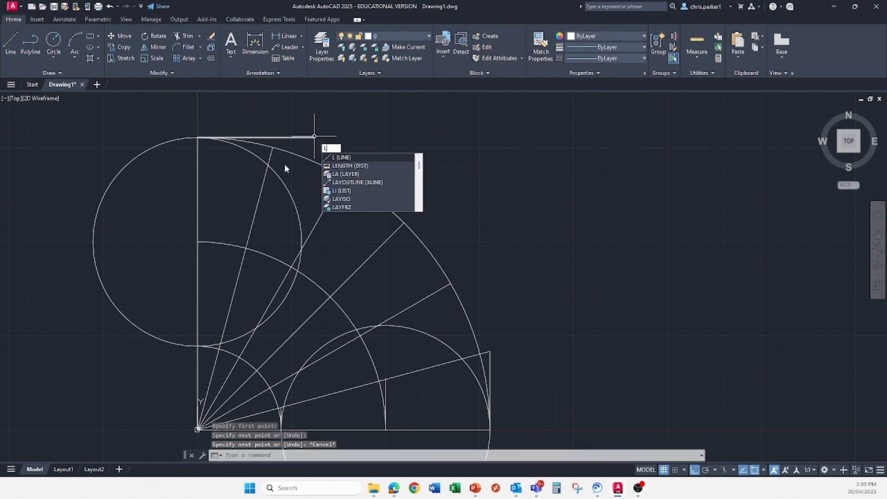
key(Return)
click(197, 242)
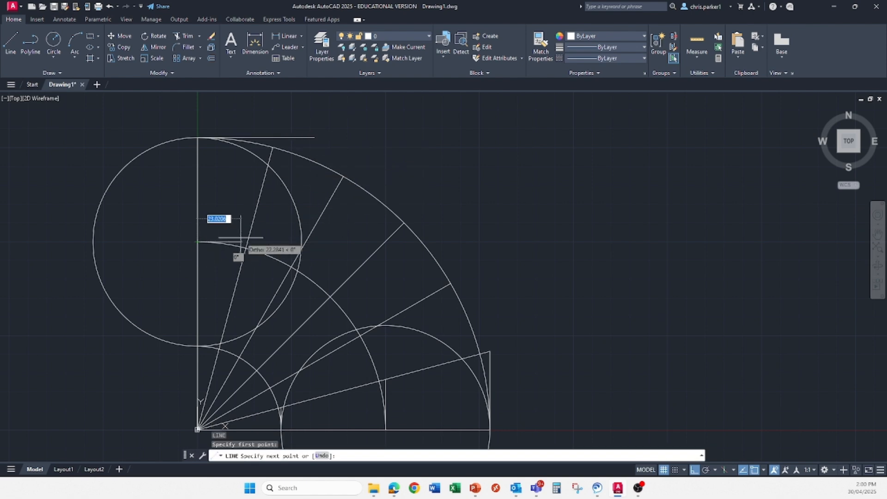
click(270, 241)
key(Escape)
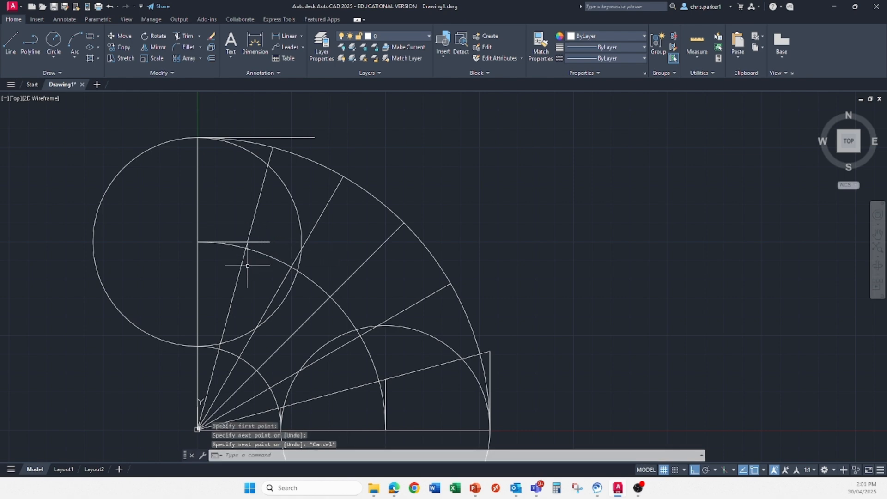
Step: Draw a short horizontal line from the inner arc's upper end past the steepest radial line
key(Return)
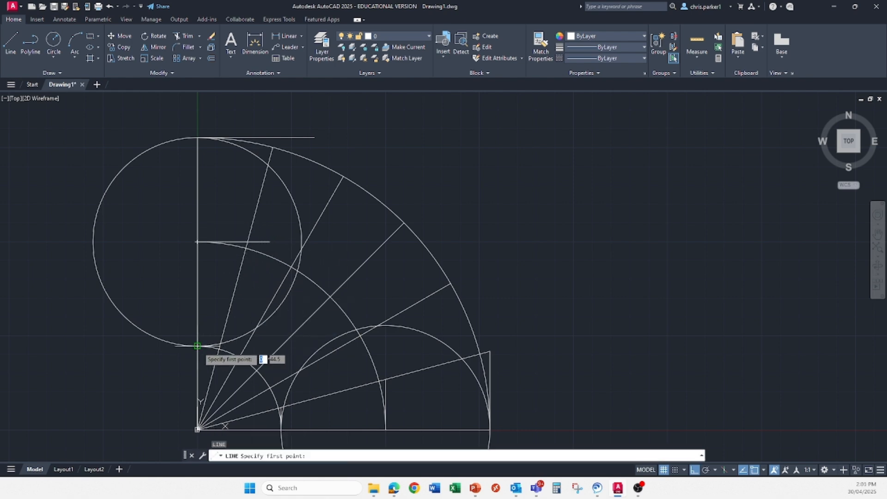
click(197, 345)
scroll(235, 345, up, 3)
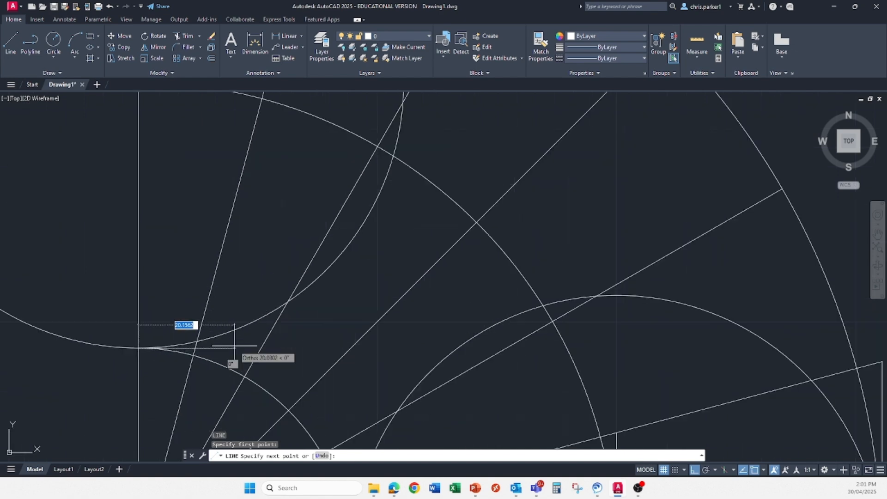
scroll(235, 344, up, 3)
click(262, 345)
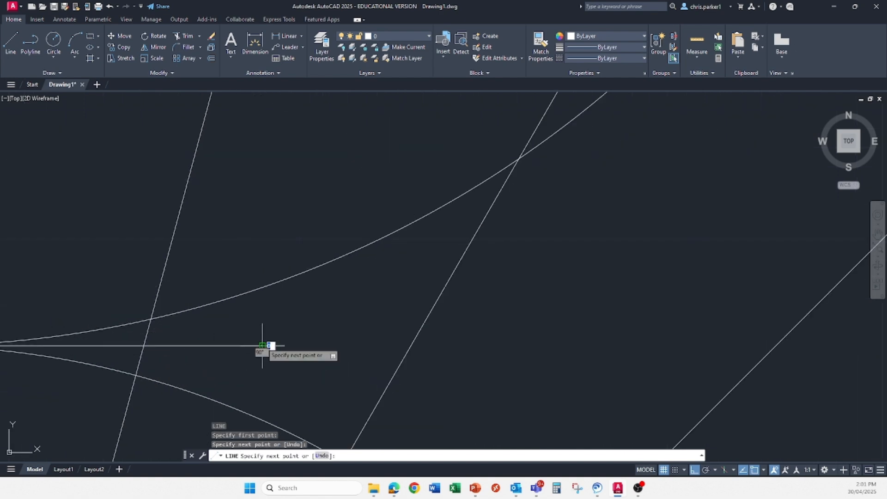
key(Escape)
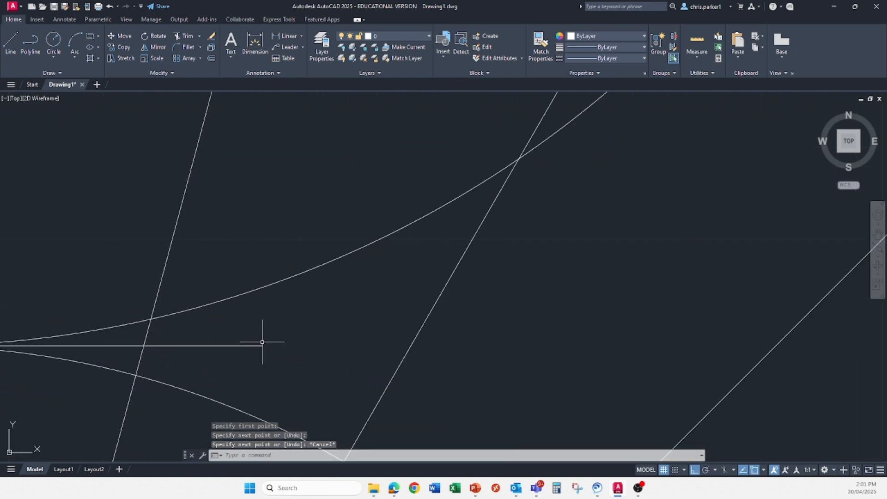
scroll(262, 342, down, 5)
scroll(258, 281, down, 5)
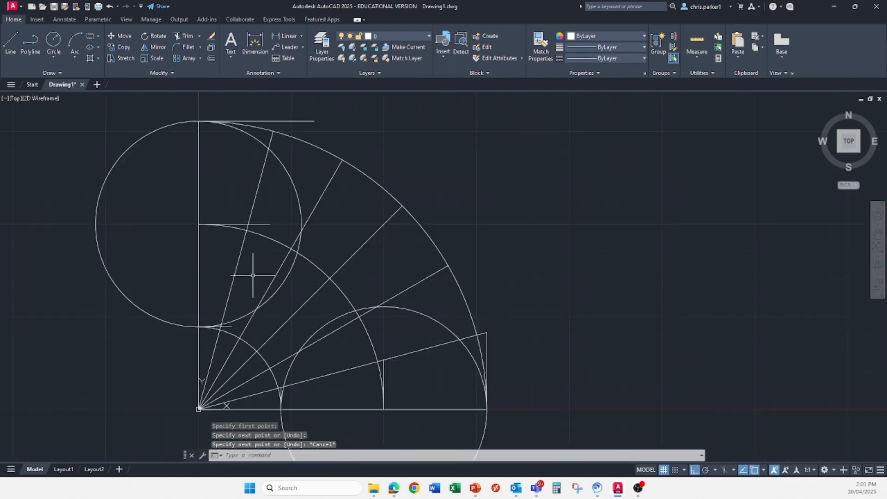
Step: Lengthen the steepest radial line dynamically so it extends just above the horizontal line at the outer arc's upper end
click(152, 72)
click(172, 96)
right_click(241, 116)
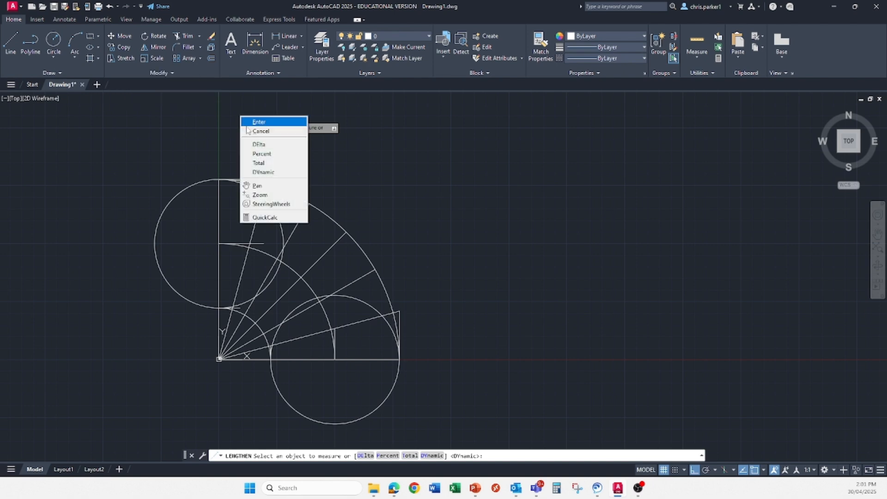
click(261, 172)
scroll(263, 174, up, 5)
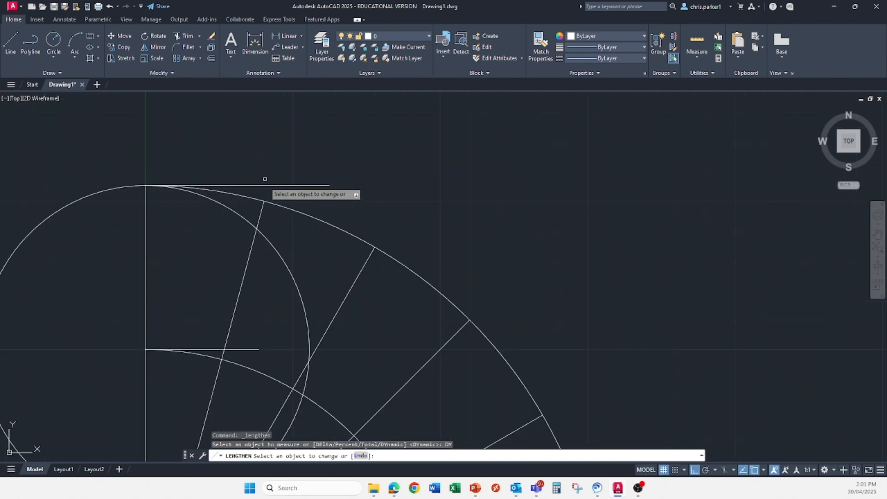
click(261, 216)
click(280, 176)
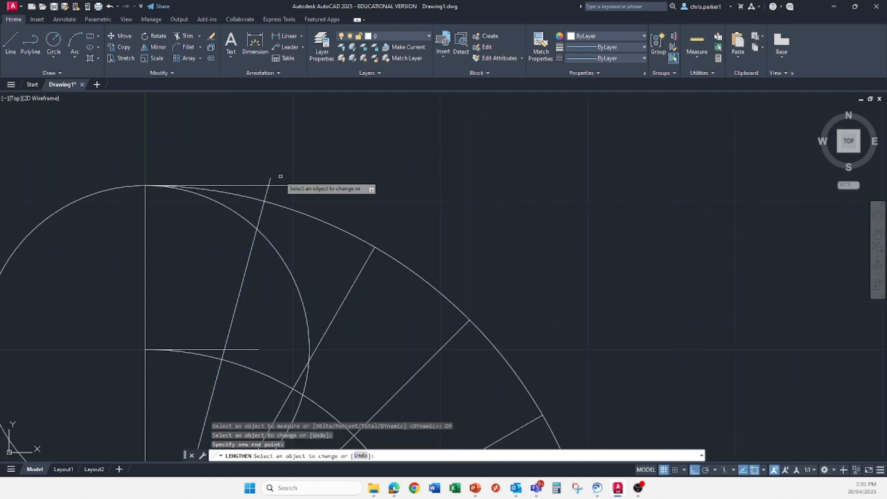
key(Escape)
key(Escape)
Step: Trim the overshoots where the steepest radial line meets the outer, centre and inner horizontal lines
click(188, 37)
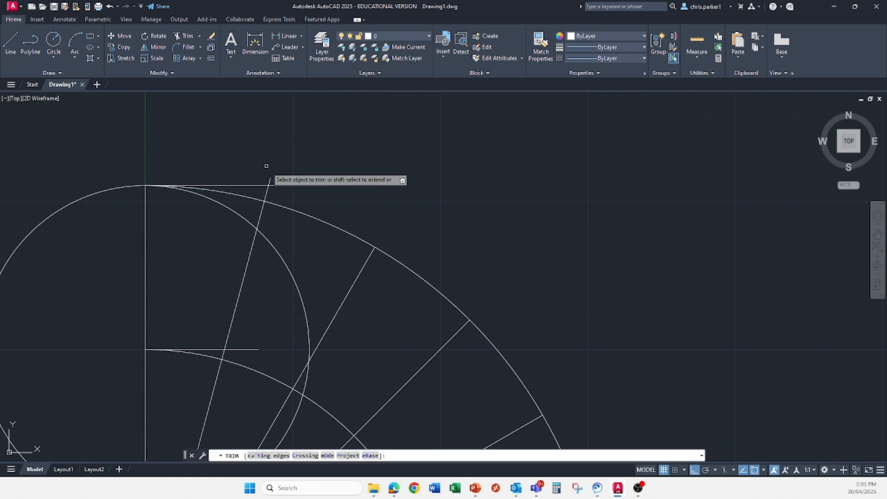
click(271, 180)
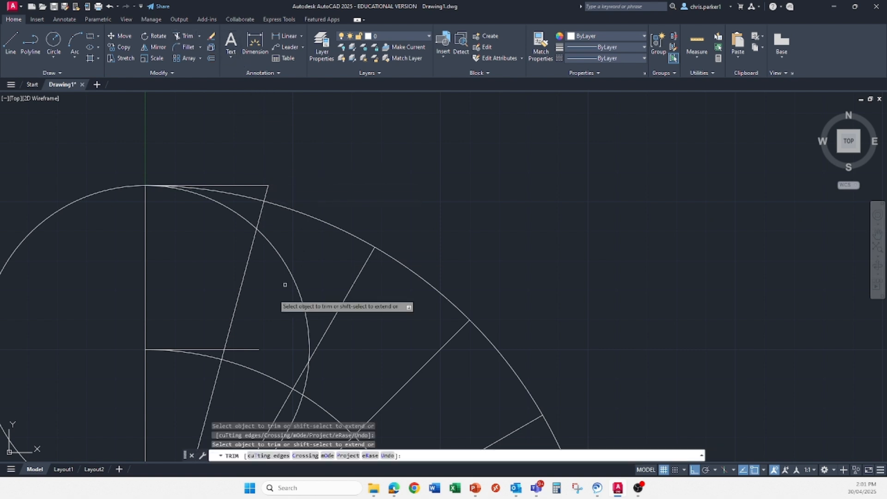
scroll(231, 364, down, 2)
mouse_move(231, 364)
middle_down()
mouse_move(266, 181)
mouse_move(240, 192)
mouse_move(205, 234)
middle_up()
key(Escape)
scroll(268, 171, down, 2)
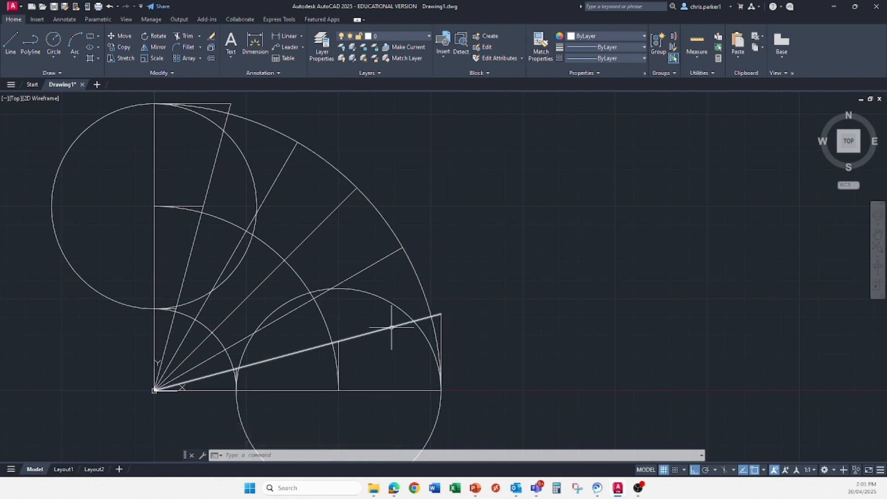
Step: Draw a circle centred on the bend's origin, with its radius reaching the top end of the short inner vertical line
click(54, 41)
scroll(198, 407, up, 2)
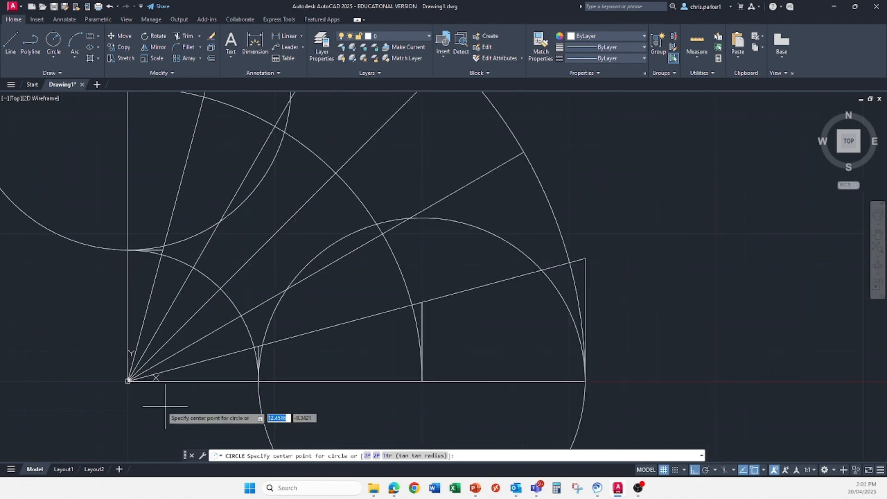
scroll(165, 406, up, 2)
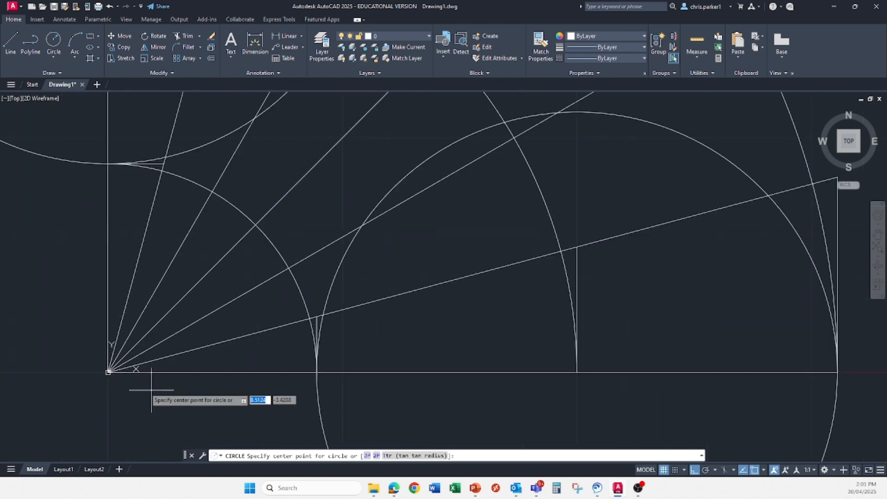
click(108, 372)
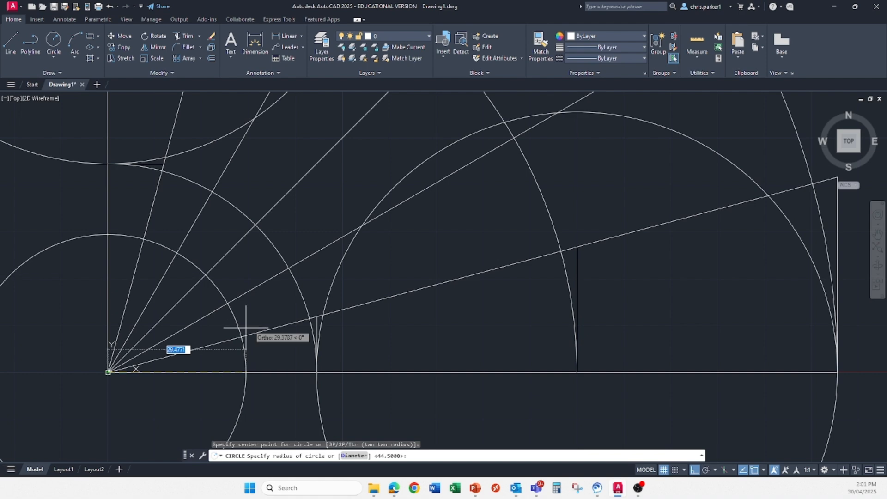
scroll(302, 319, up, 5)
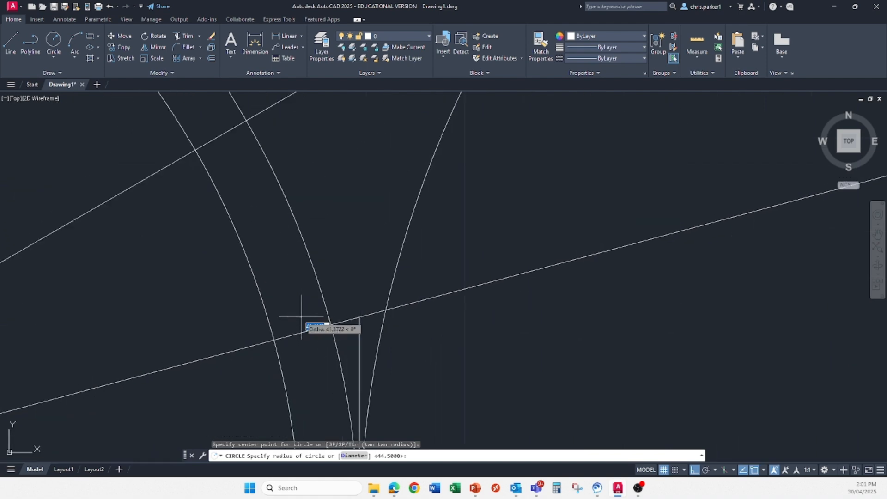
click(359, 317)
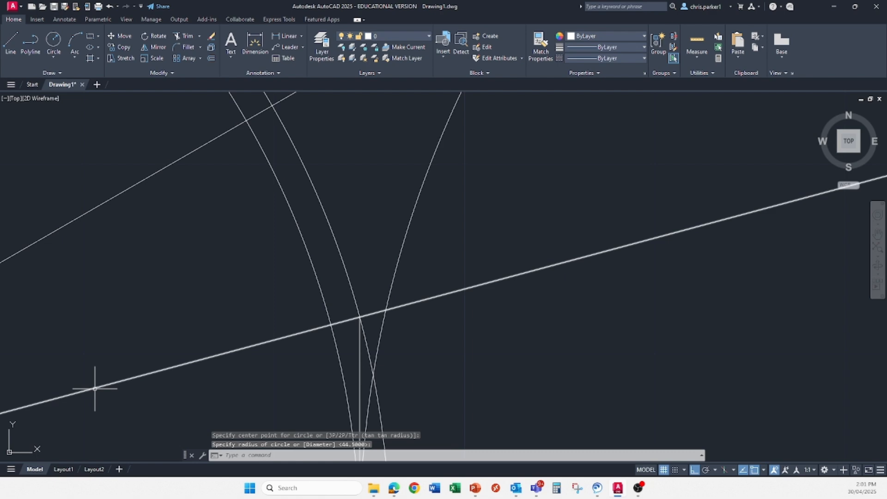
scroll(469, 322, down, 5)
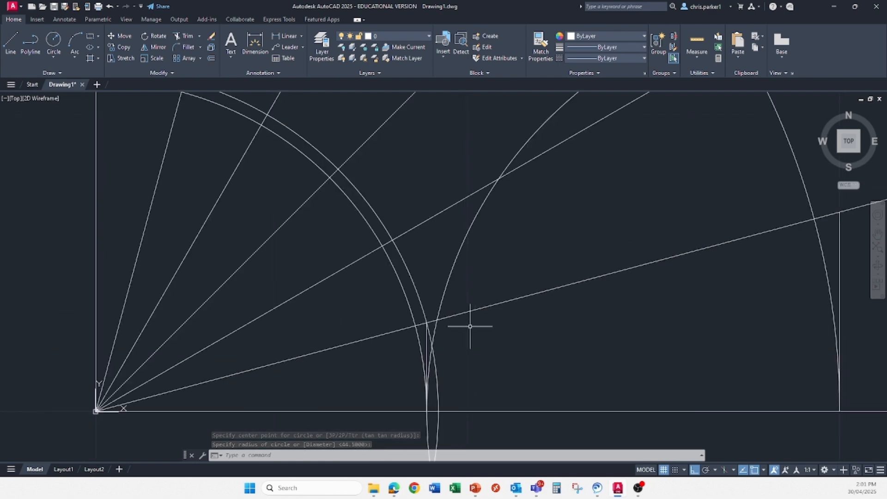
Step: Draw a circle centred on the bend's origin through the point where the centre vertical line meets the 15° radial line
scroll(279, 331, up, 7)
scroll(296, 342, down, 4)
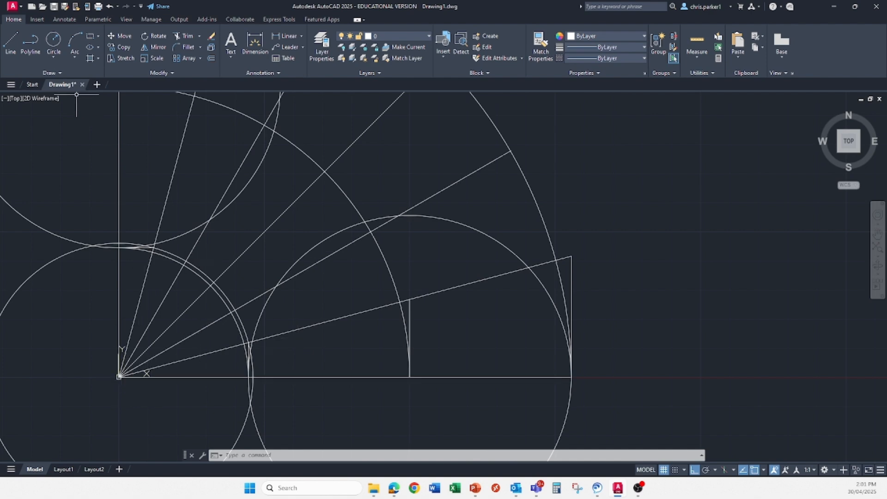
click(52, 46)
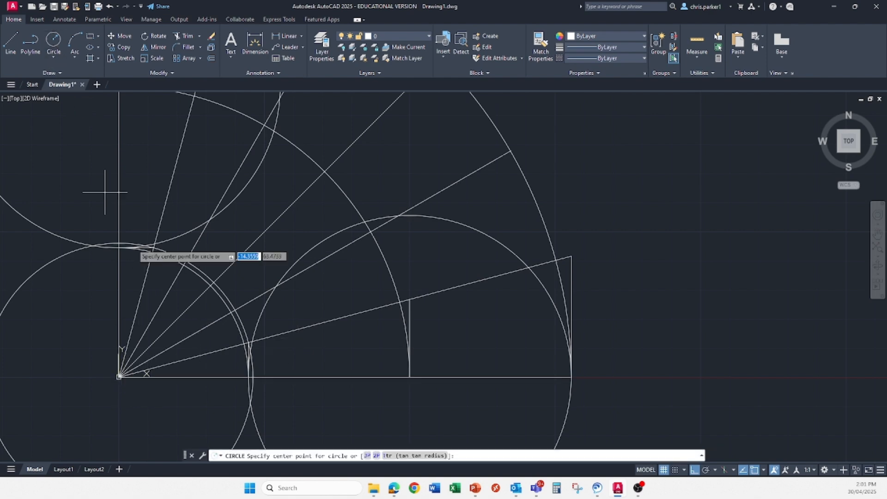
click(119, 376)
click(411, 296)
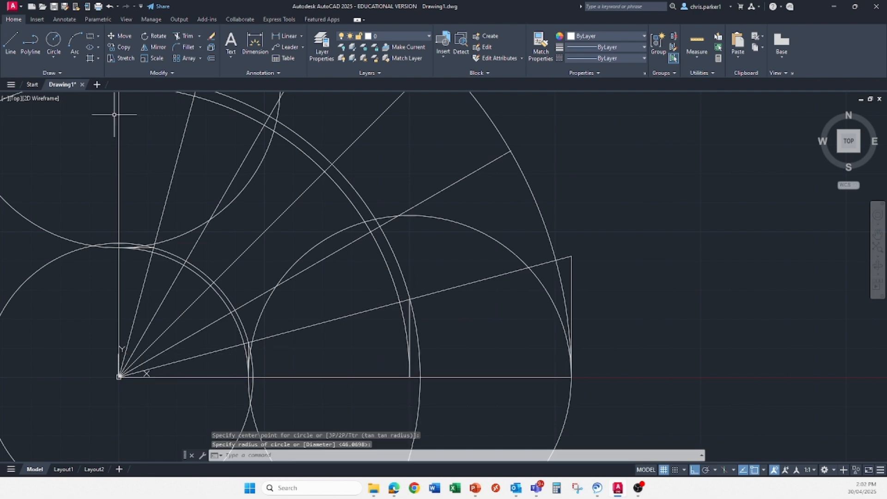
Step: Draw a circle centred on the bend's origin through the point where the outer vertical line meets the 15° radial line
key(Return)
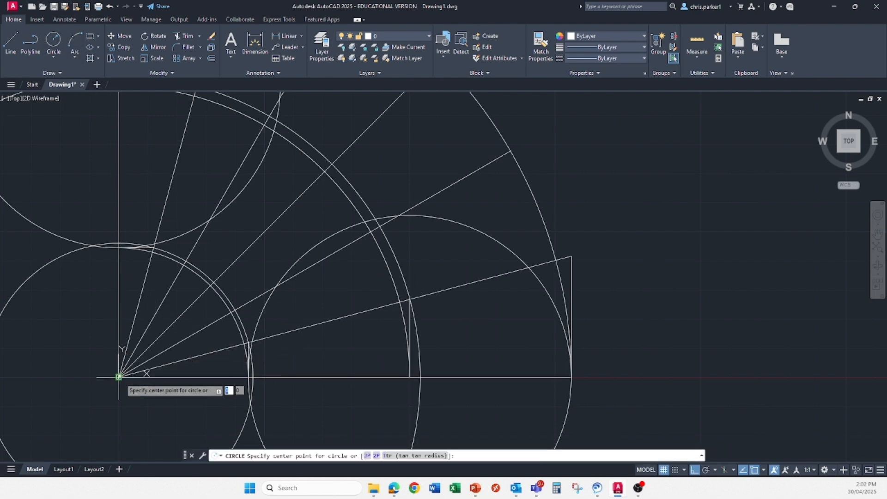
click(119, 377)
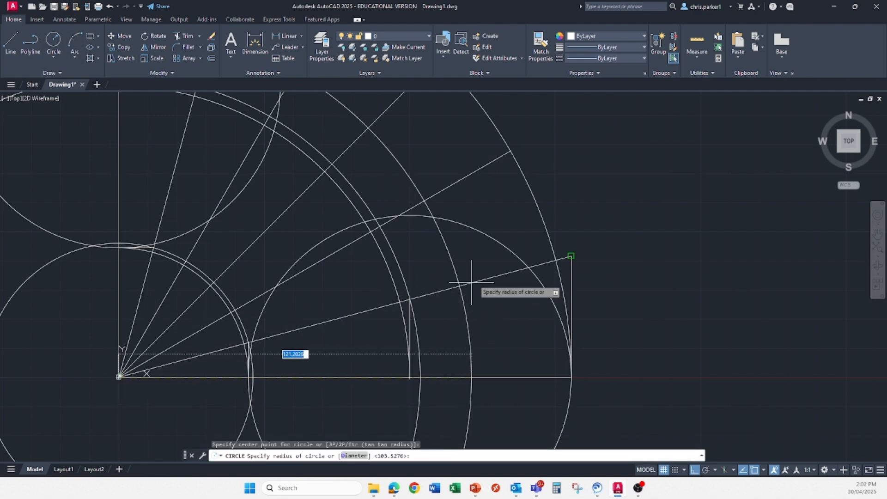
click(571, 256)
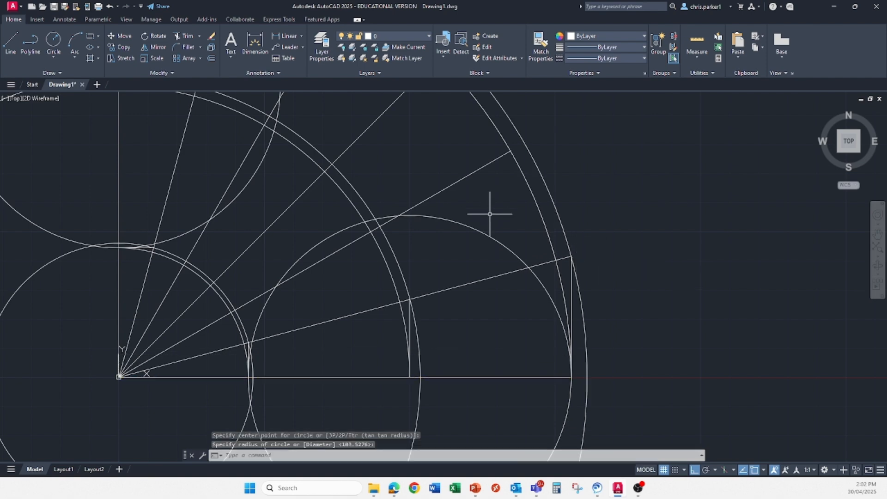
key(Escape)
Step: Lengthen the 45° radial line dynamically so it extends just past the outermost circle
middle_drag(445, 228, 406, 297)
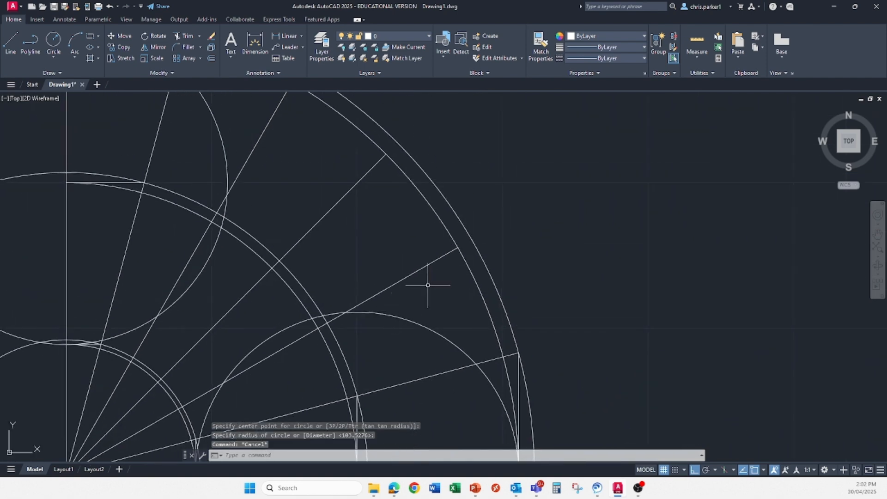
scroll(303, 240, down, 2)
mouse_move(303, 239)
middle_down()
mouse_move(297, 193)
mouse_move(311, 241)
mouse_move(290, 246)
mouse_move(261, 233)
mouse_move(280, 240)
middle_up()
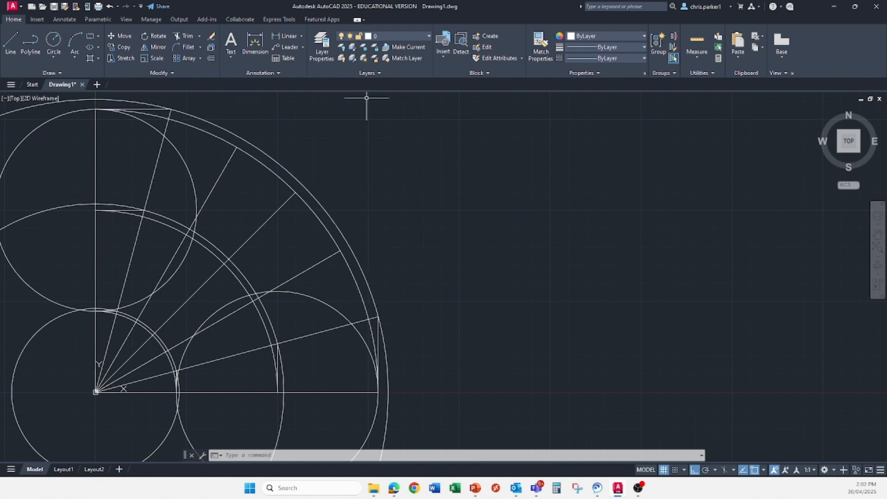
click(404, 146)
key(Escape)
key(Escape)
key(Escape)
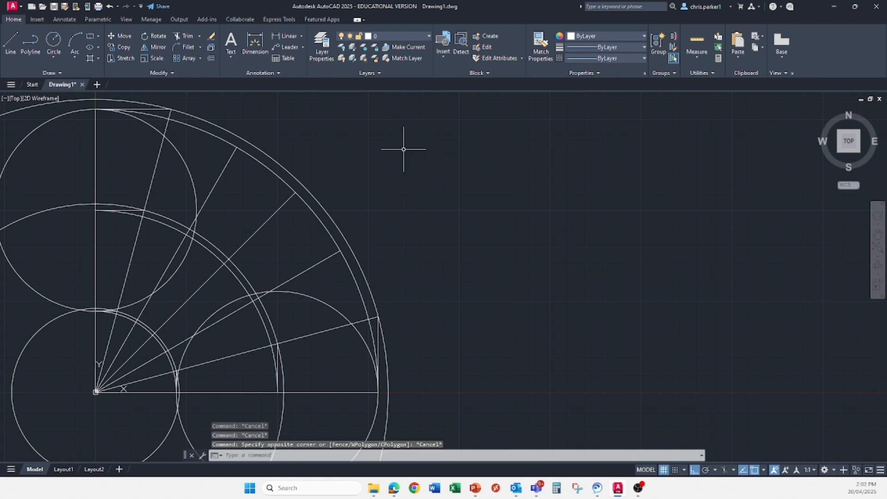
click(157, 73)
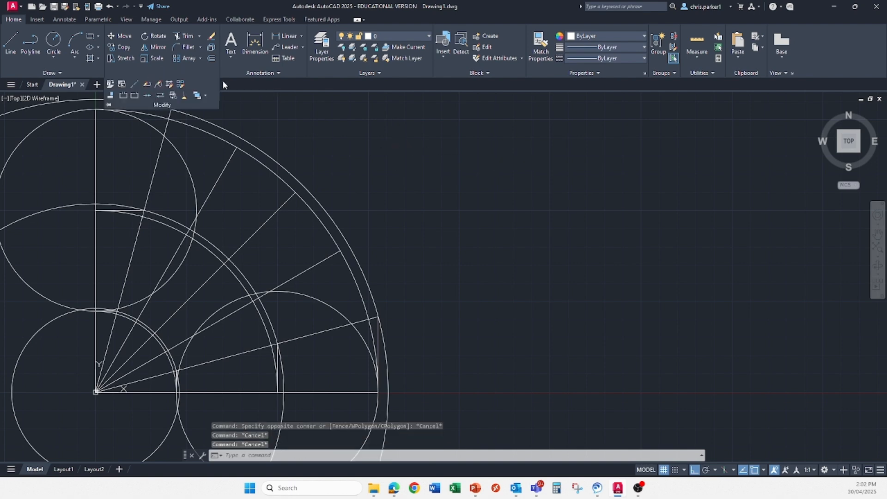
click(135, 82)
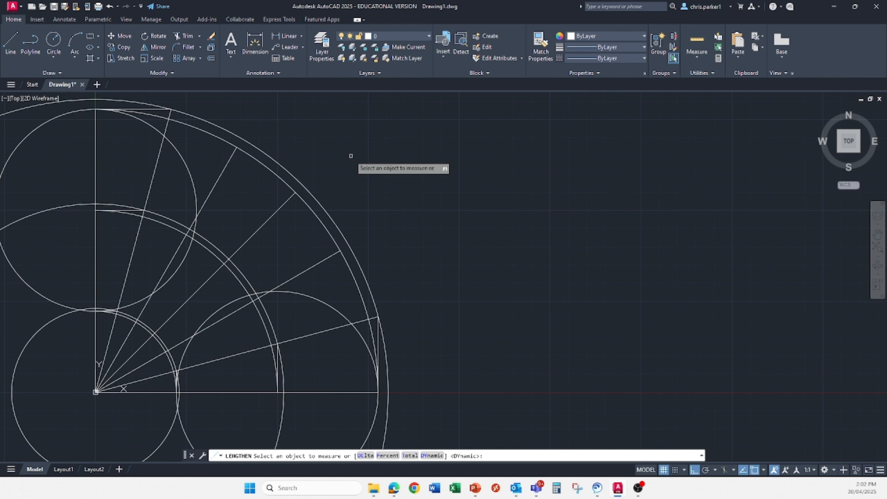
right_click(351, 157)
click(374, 213)
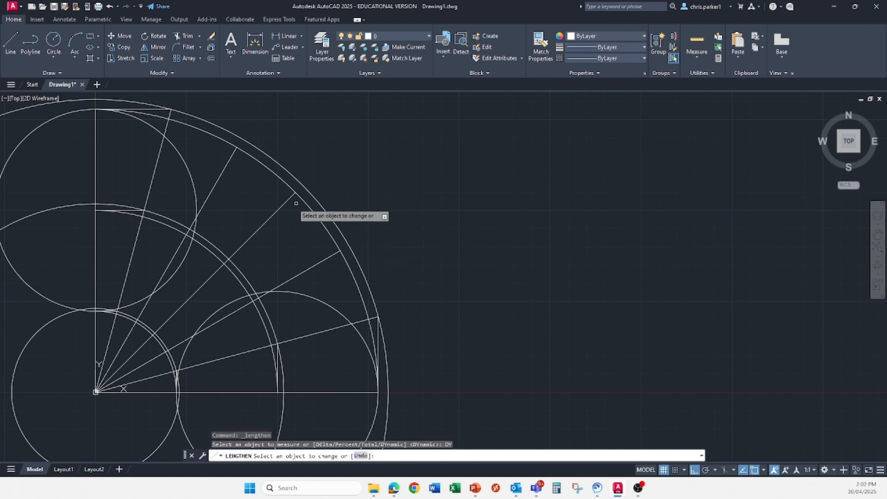
click(290, 198)
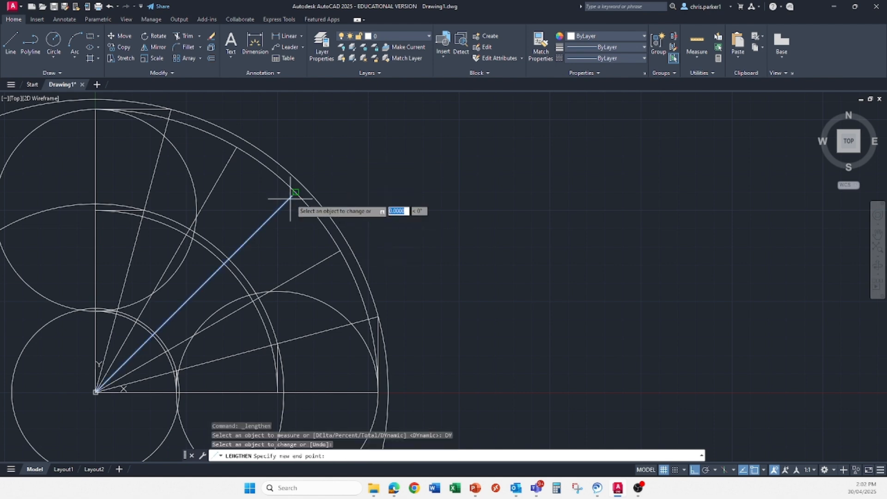
click(314, 182)
key(Escape)
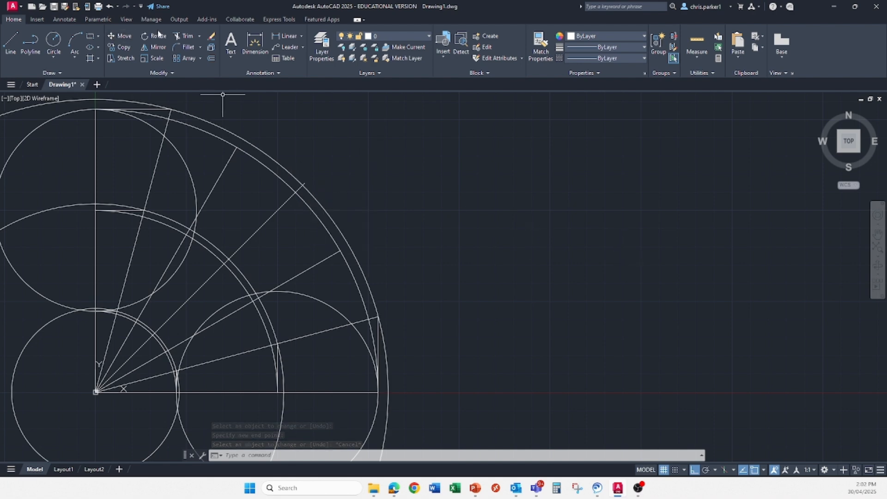
Step: Trim the overshoot of the 45° radial line back to the outermost circle
click(185, 37)
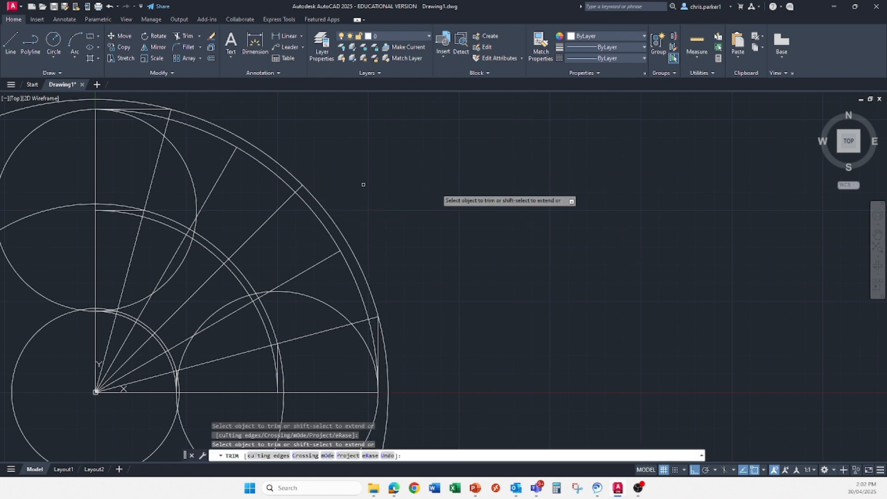
key(Escape)
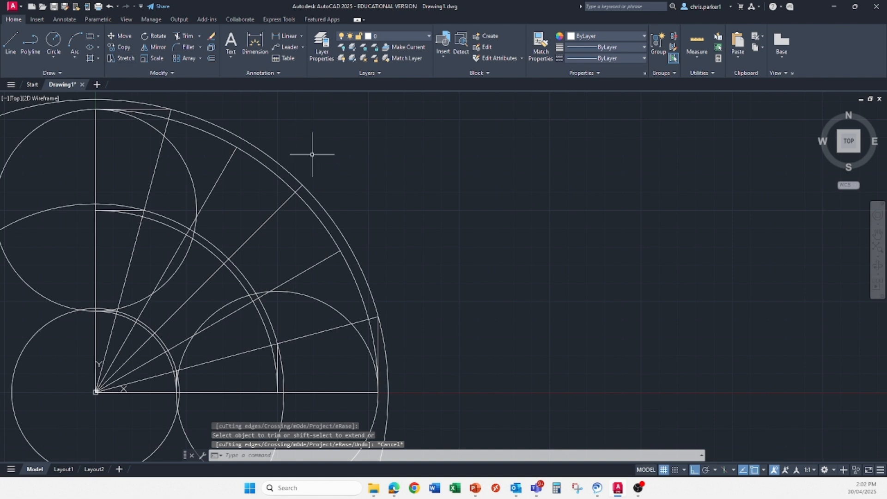
key(Escape)
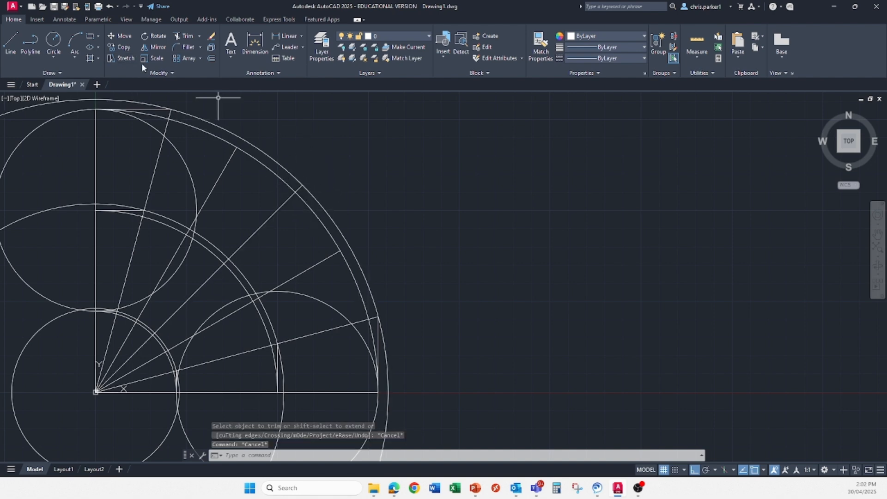
Step: With Ortho off, draw two connected lines joining the outer corners on the 15°, 45° and 75° radial lines
click(12, 42)
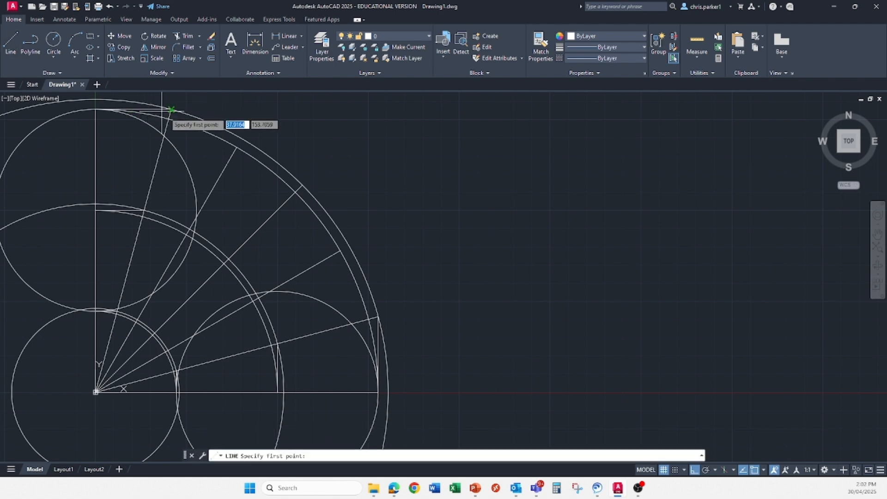
click(378, 317)
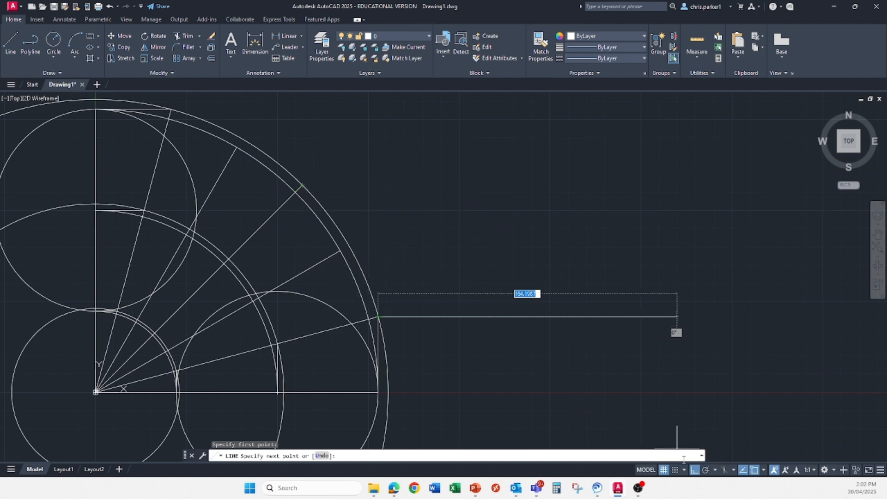
click(696, 471)
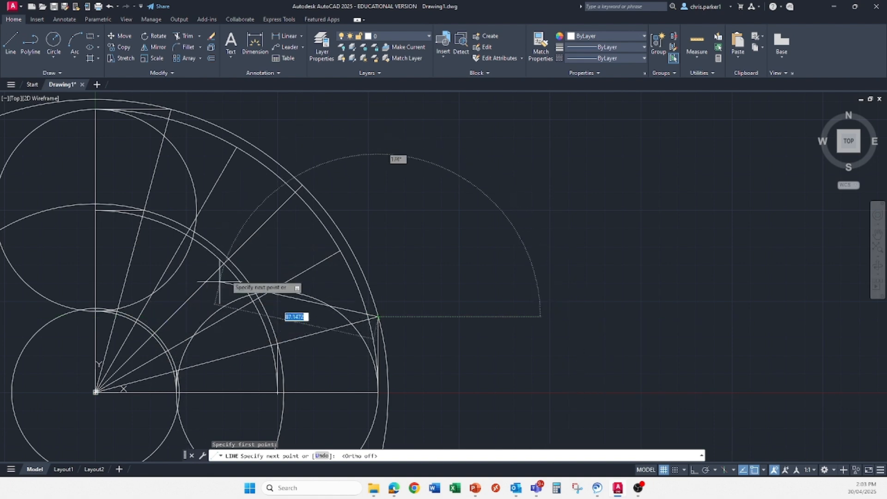
click(302, 185)
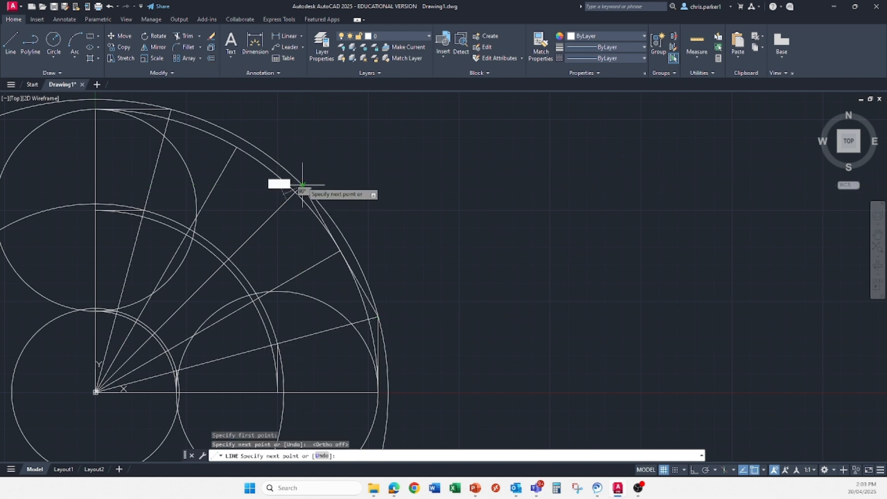
click(171, 109)
key(Escape)
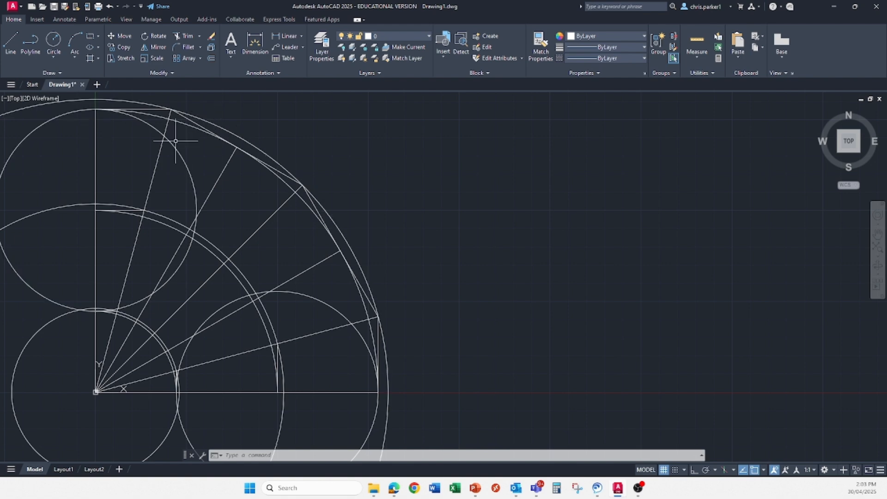
Step: Draw two connected lines along the middle arc, joining the middle circle's intersections with the first, third and fifth inclined radial lines
middle_drag(162, 218, 200, 222)
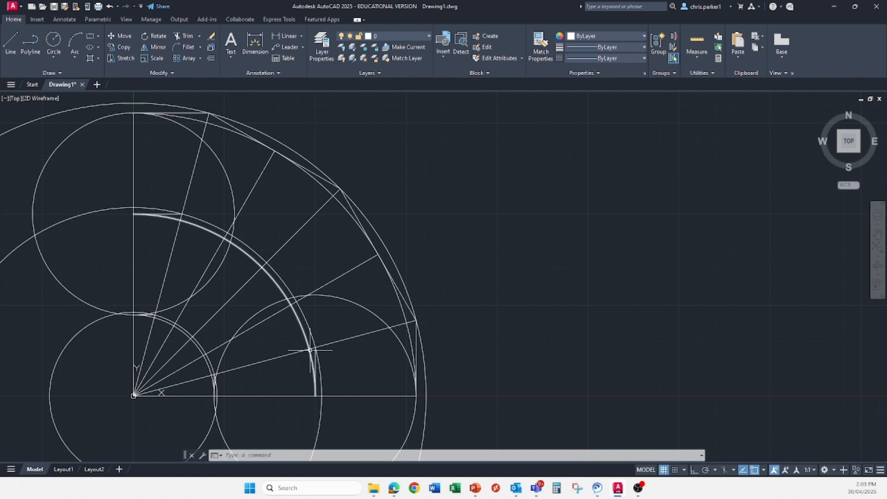
click(11, 41)
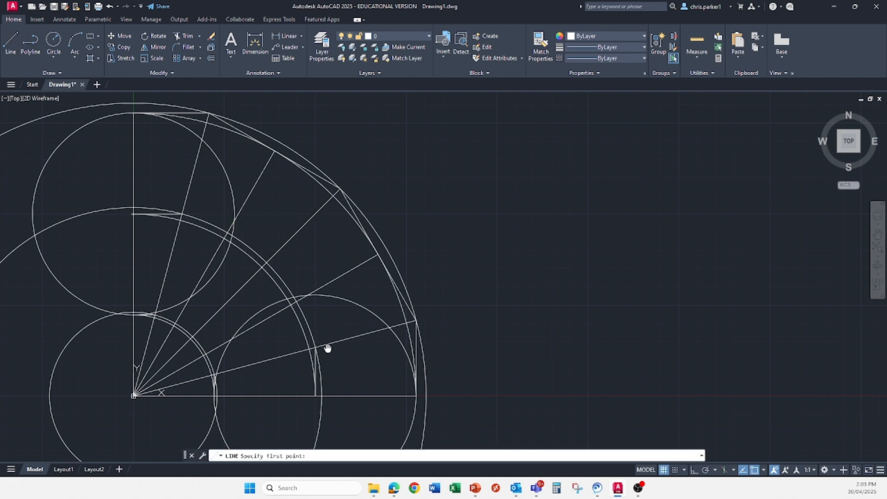
middle_drag(327, 348, 318, 316)
scroll(318, 316, up, 5)
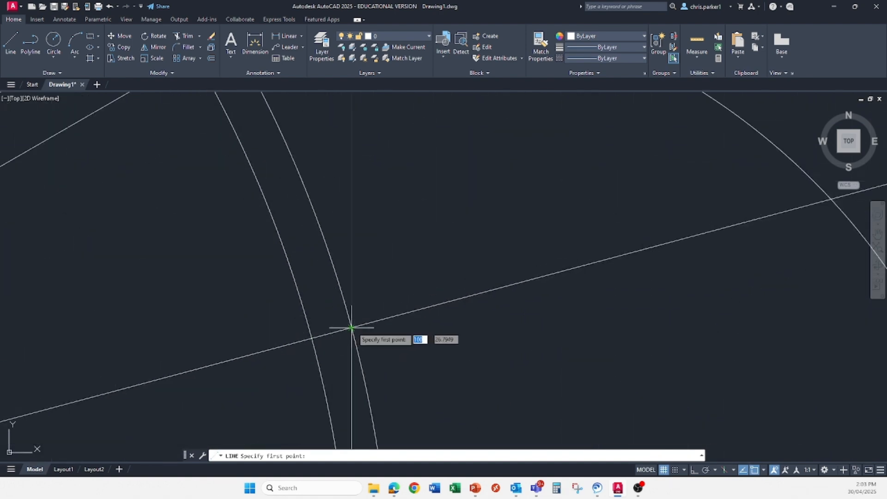
click(349, 321)
scroll(313, 257, down, 5)
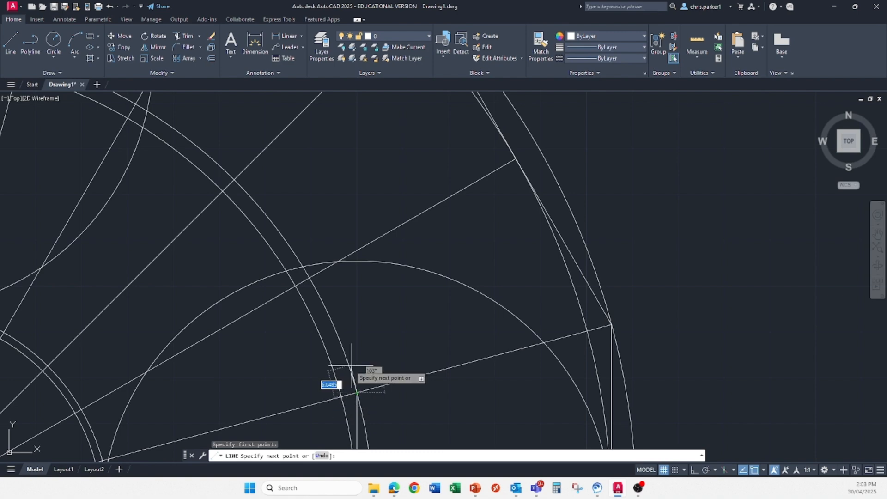
scroll(350, 366, down, 5)
middle_drag(349, 365, 348, 344)
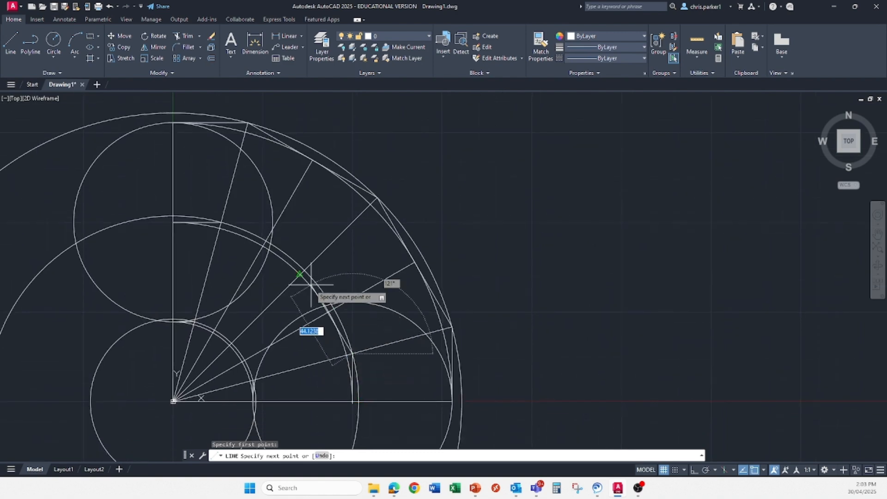
scroll(303, 279, up, 3)
middle_drag(306, 283, 316, 296)
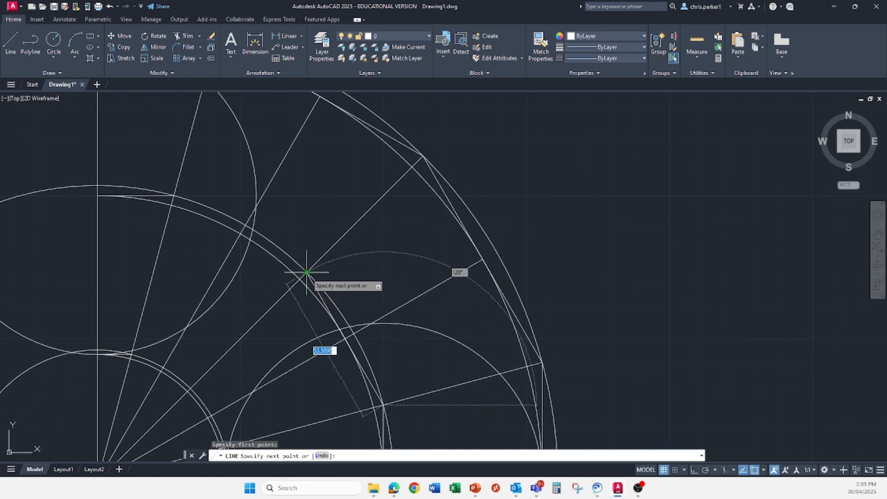
click(306, 272)
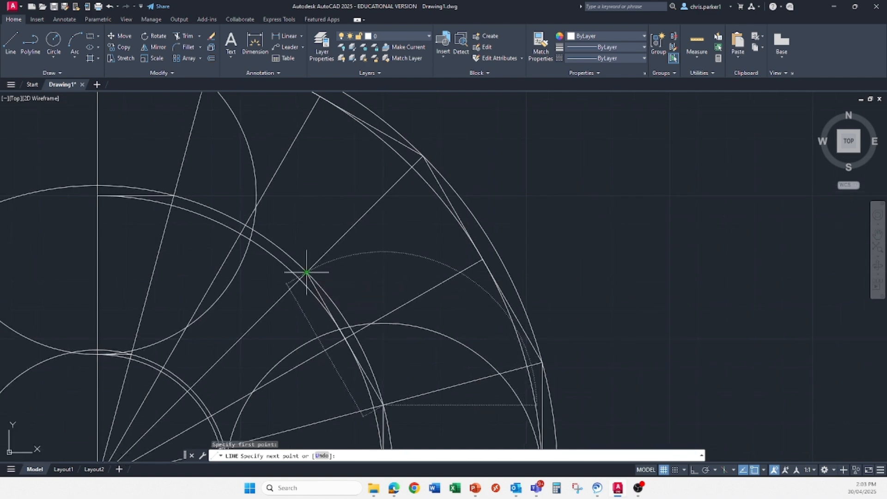
click(174, 195)
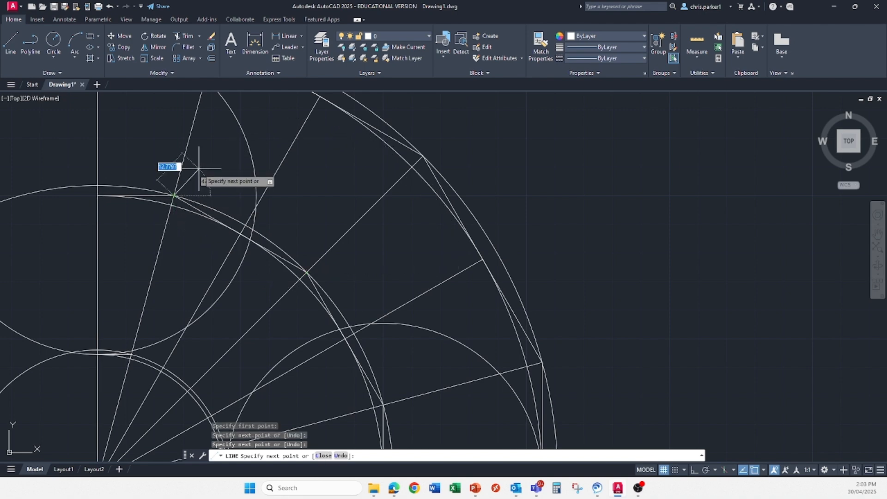
key(Escape)
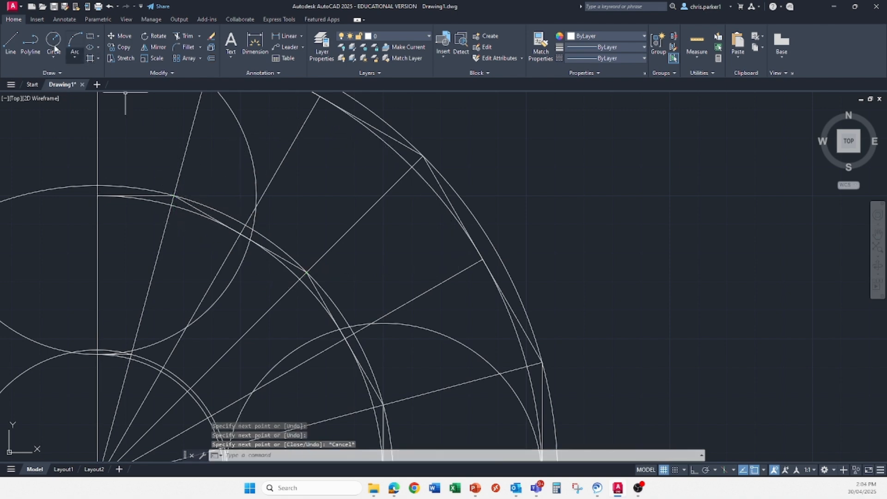
Step: Draw two connected lines along the inner arc, joining the inner circle's intersections with the first, third and fifth inclined radial lines
click(10, 42)
scroll(220, 351, up, 6)
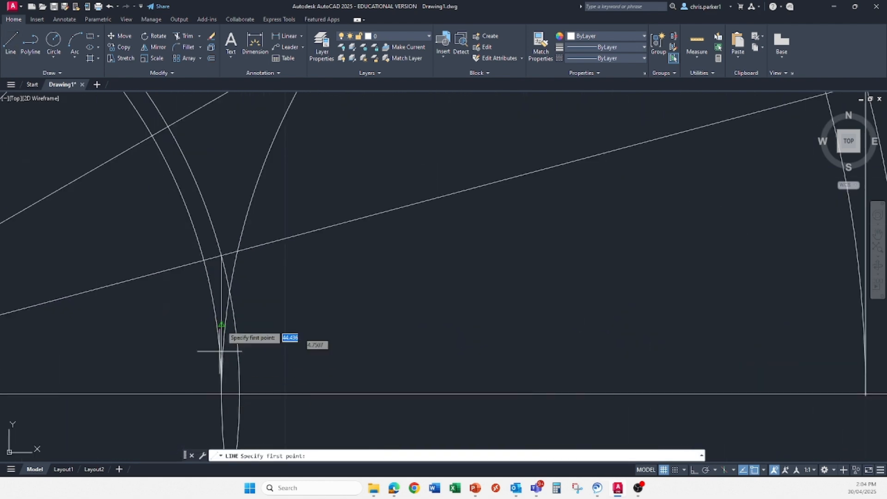
click(222, 254)
middle_drag(178, 222, 314, 385)
scroll(319, 373, down, 2)
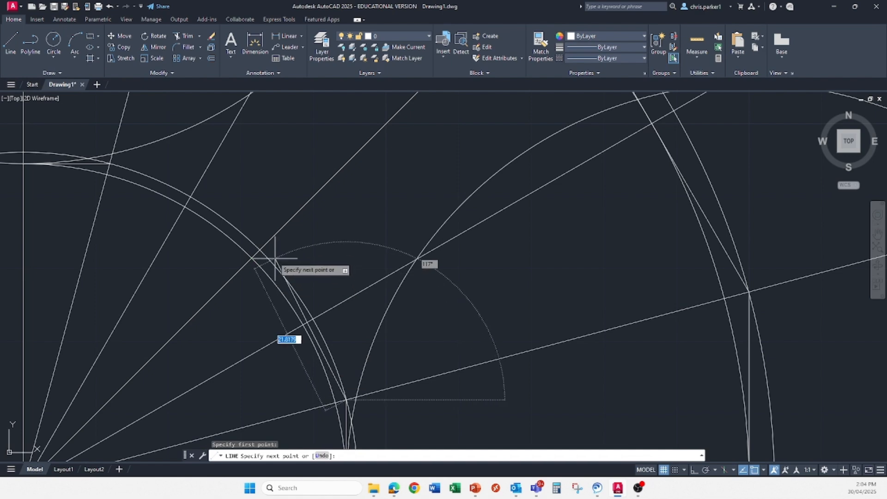
click(260, 250)
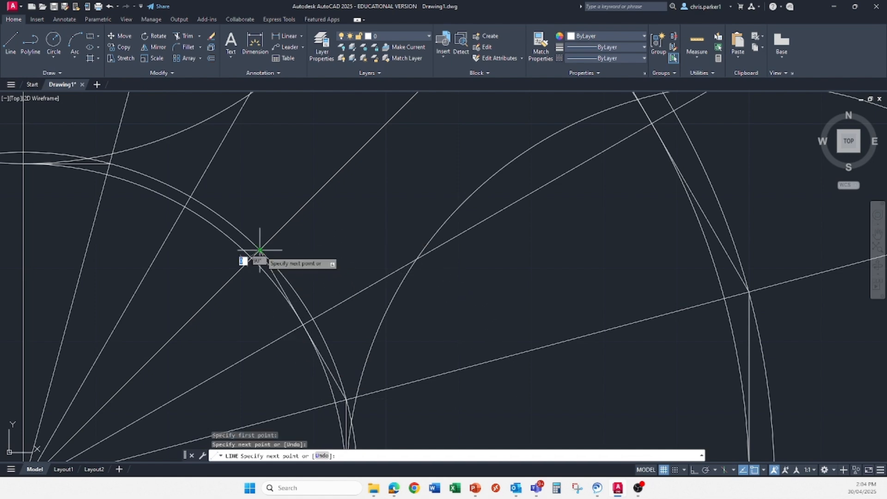
click(110, 163)
key(Escape)
scroll(120, 185, down, 6)
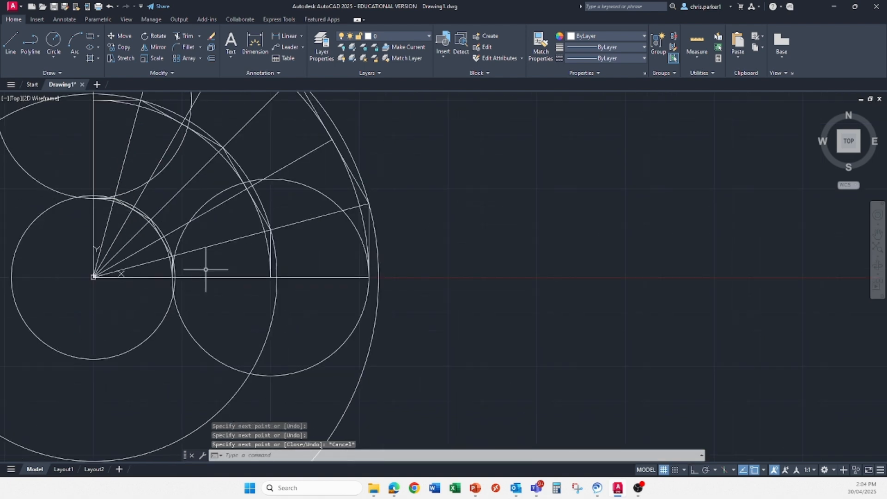
Step: Delete the three full construction circles centred on the origin
middle_drag(204, 268, 292, 365)
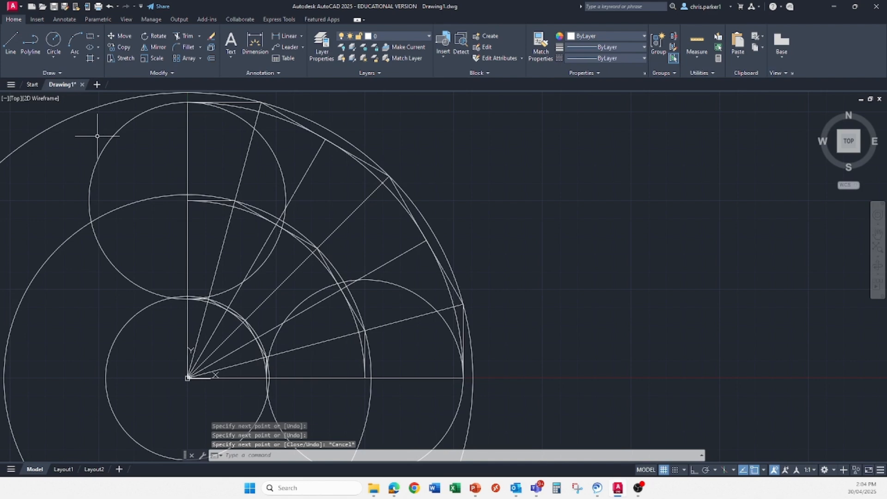
click(61, 122)
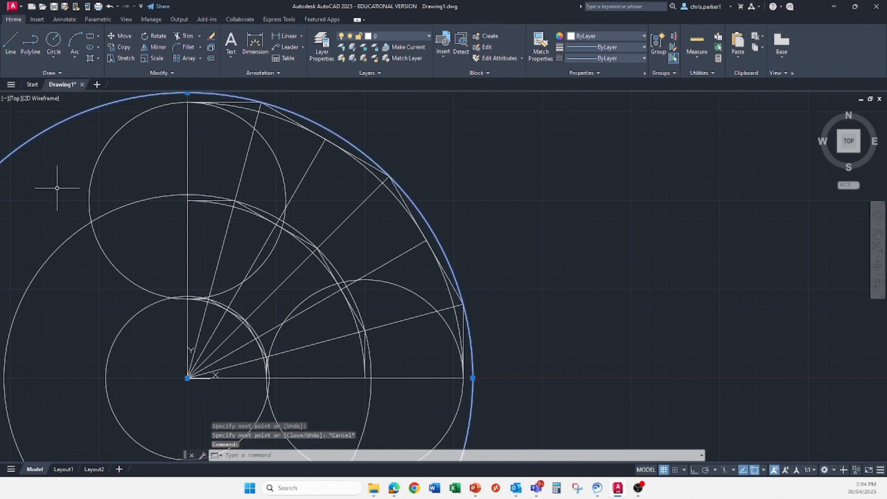
click(70, 241)
middle_drag(89, 271, 103, 227)
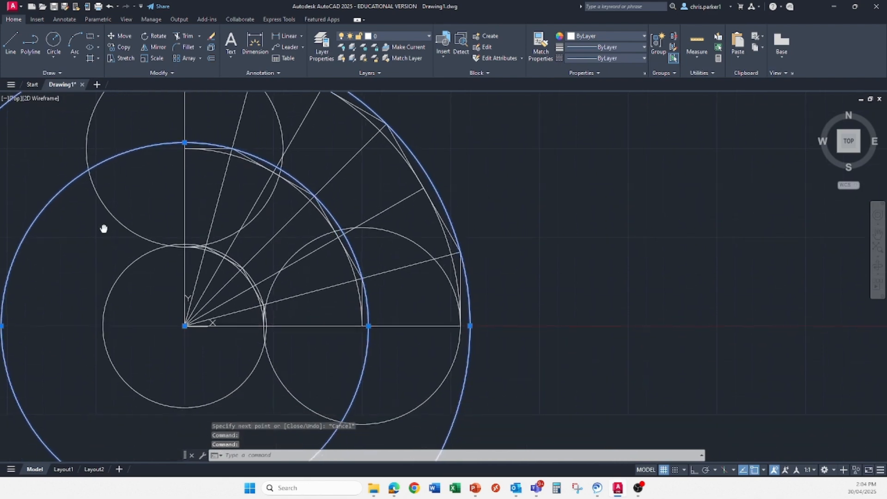
click(134, 254)
scroll(138, 287, down, 3)
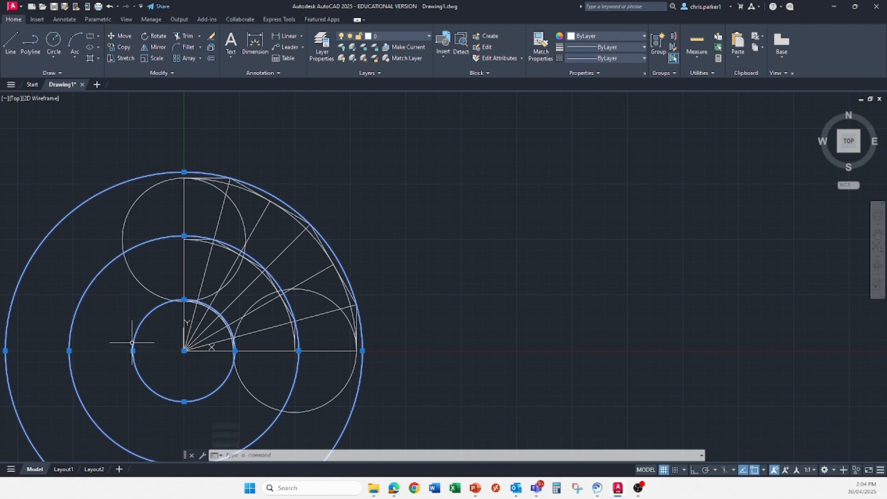
key(Delete)
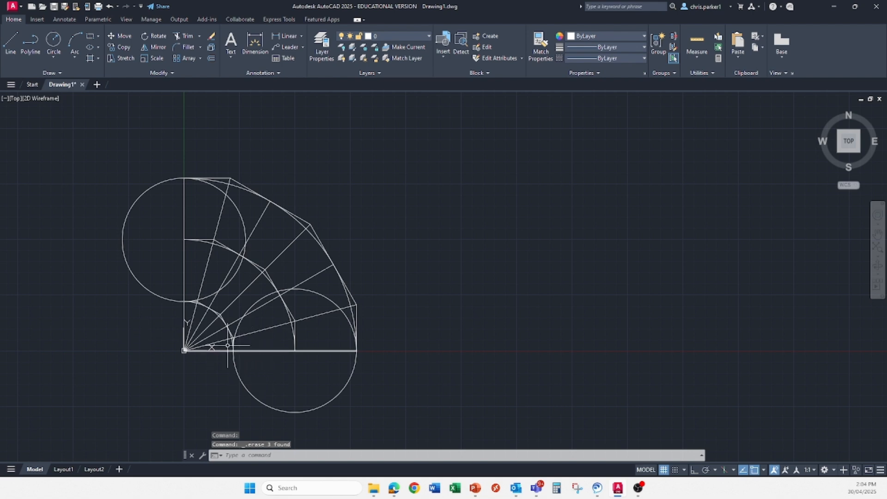
Step: Delete the inner, middle and outer quarter arcs, leaving the straight segment lines in place
scroll(228, 344, up, 4)
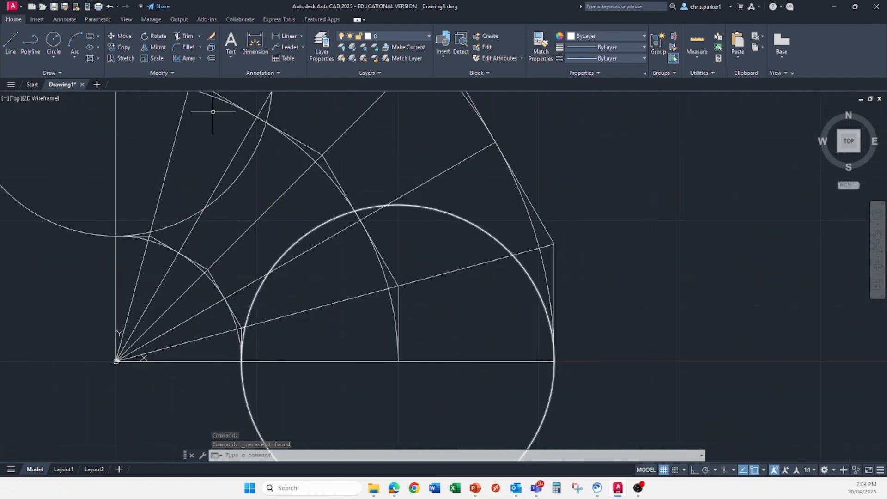
scroll(382, 175, up, 2)
mouse_move(382, 182)
middle_down()
mouse_move(297, 289)
mouse_move(303, 337)
middle_up()
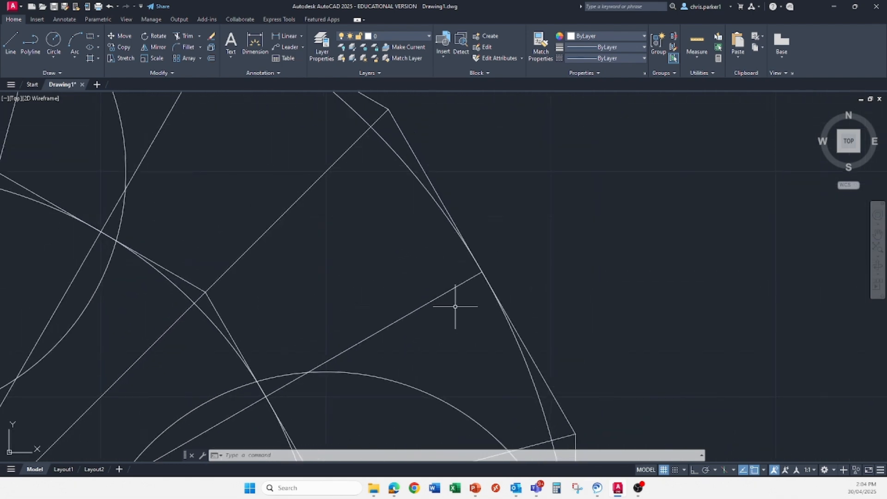
scroll(456, 306, down, 2)
middle_drag(245, 345, 254, 299)
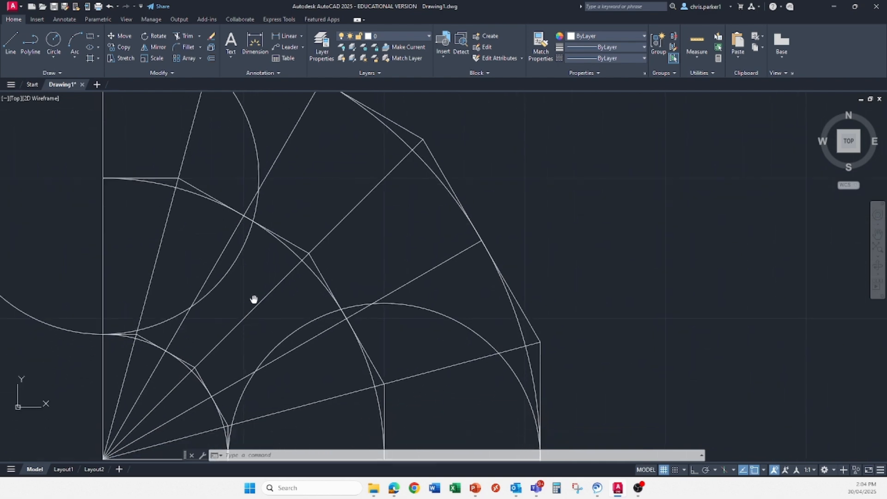
middle_drag(368, 409, 300, 344)
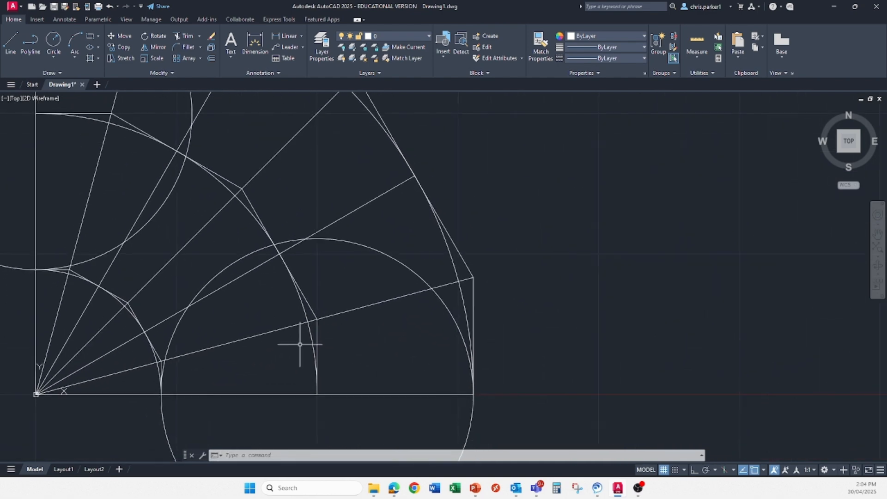
click(308, 319)
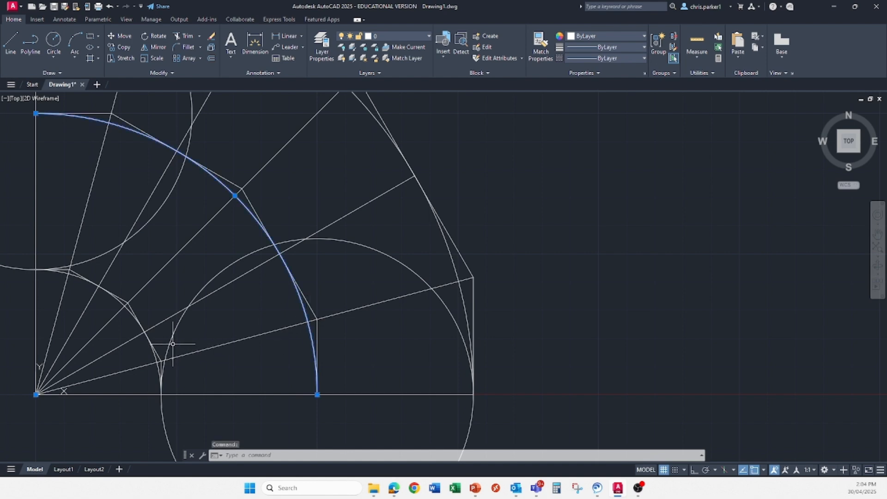
click(124, 303)
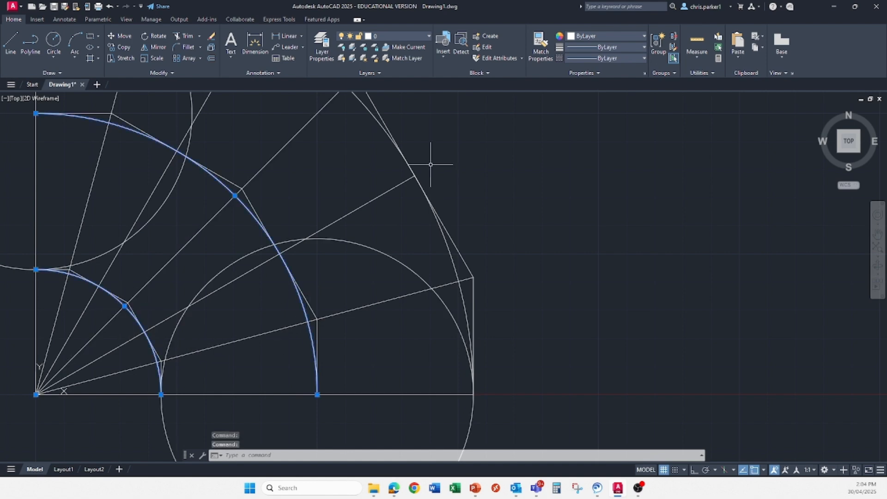
click(372, 115)
scroll(358, 254, down, 2)
middle_drag(329, 245, 294, 319)
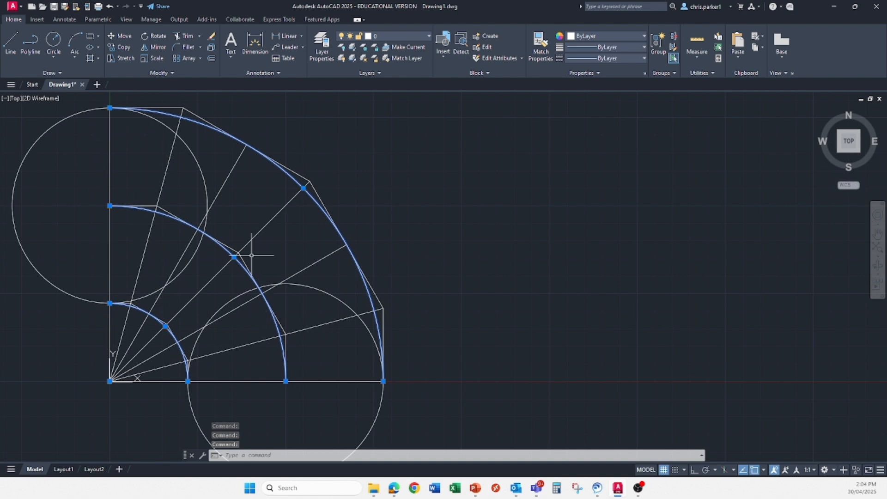
scroll(244, 282, up, 6)
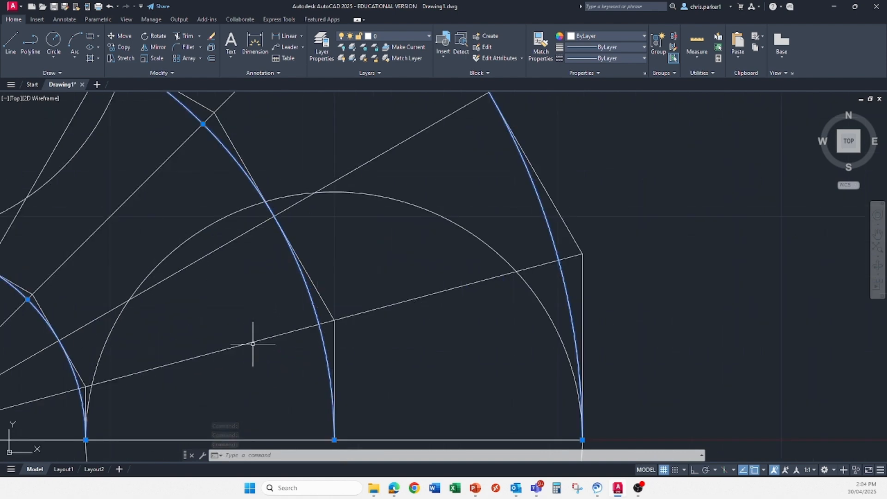
middle_drag(321, 207, 362, 374)
scroll(429, 338, down, 2)
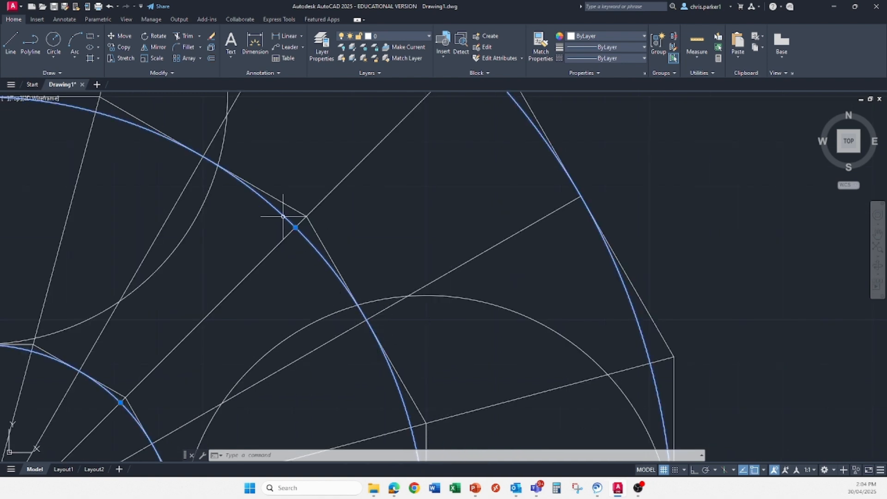
scroll(112, 383, down, 2)
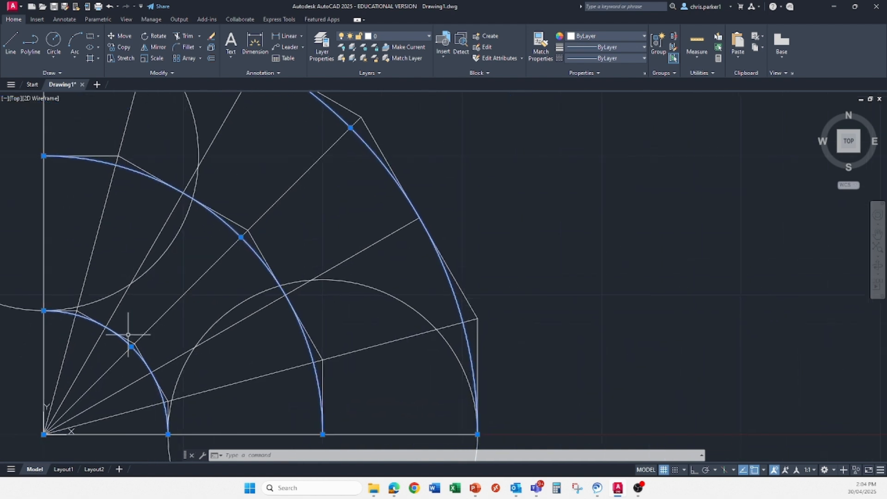
scroll(370, 260, down, 2)
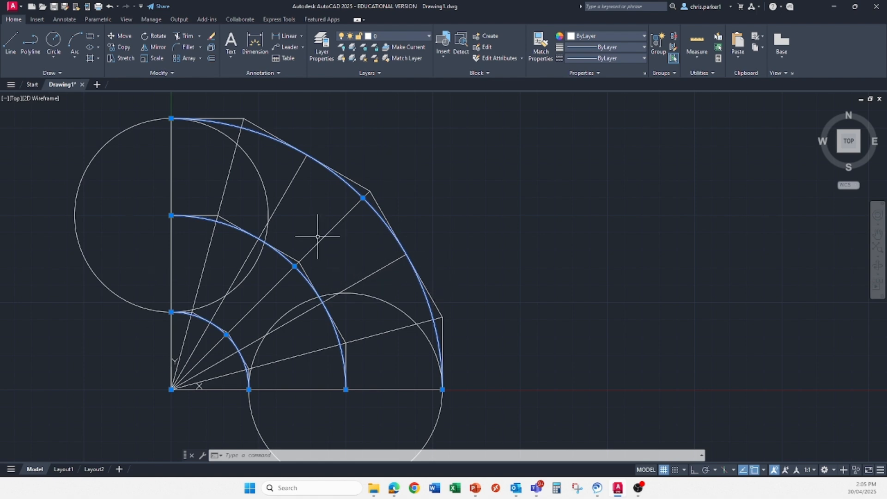
key(Delete)
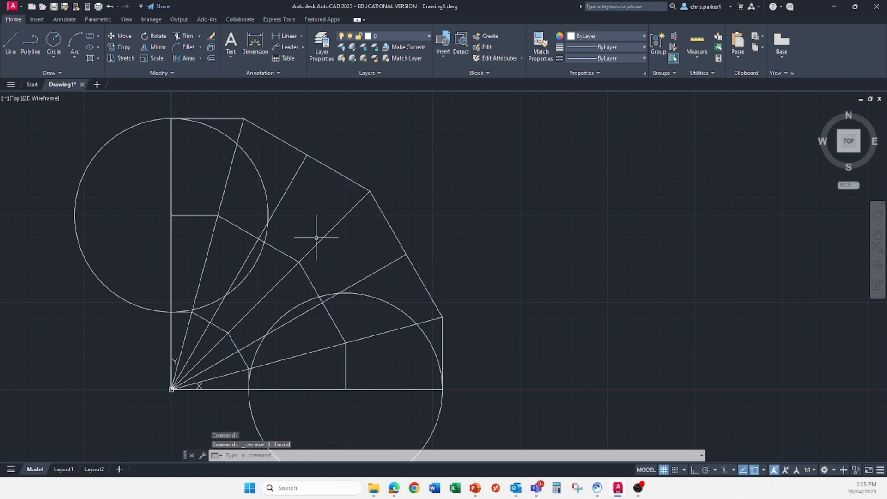
Step: Delete the full circle at the bend's vertical end, keeping the one centred on the horizontal baseline
click(253, 164)
key(Delete)
Step: Divide the remaining circle on the horizontal baseline into 12 equal segments
middle_drag(236, 232, 243, 208)
scroll(243, 208, down, 3)
scroll(279, 269, down, 1)
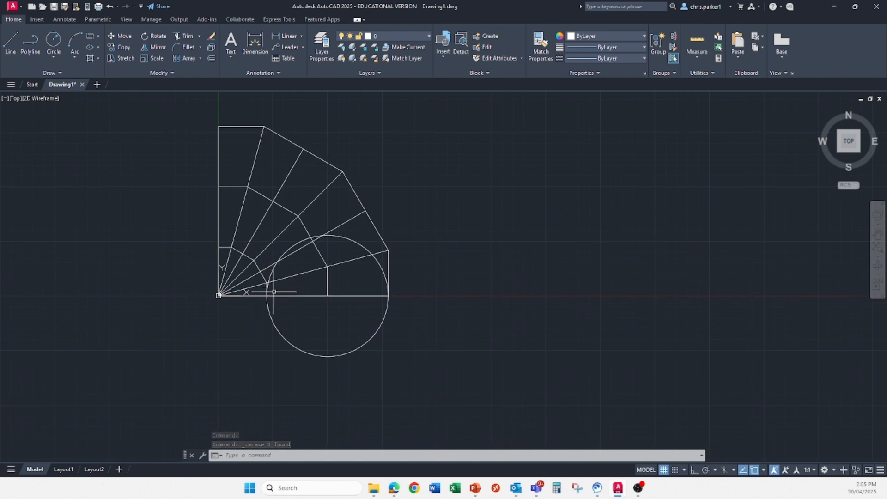
scroll(301, 320, up, 2)
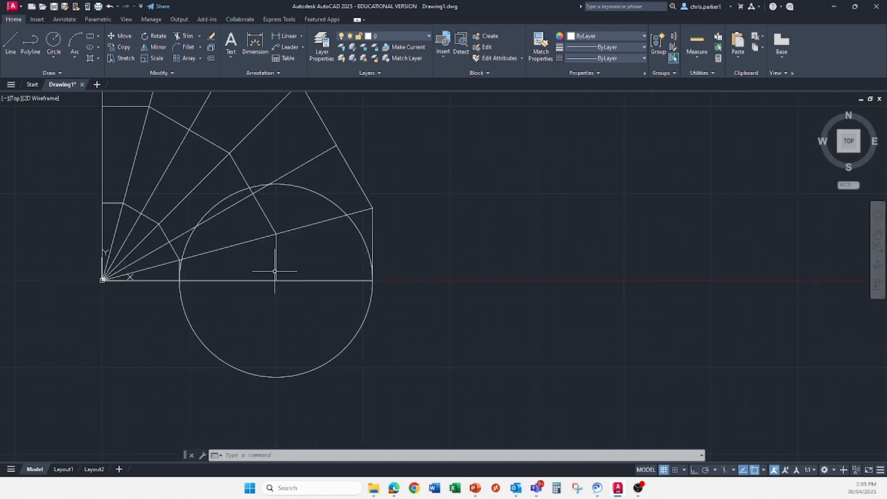
middle_drag(261, 283, 223, 329)
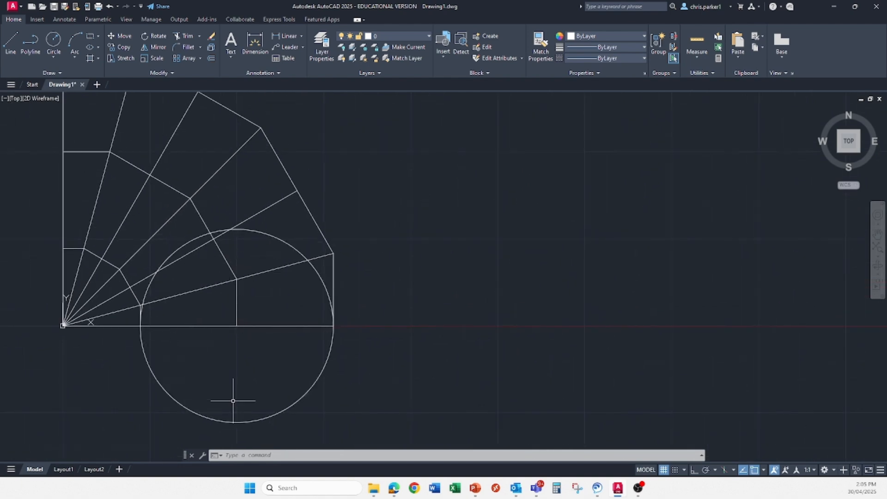
click(233, 420)
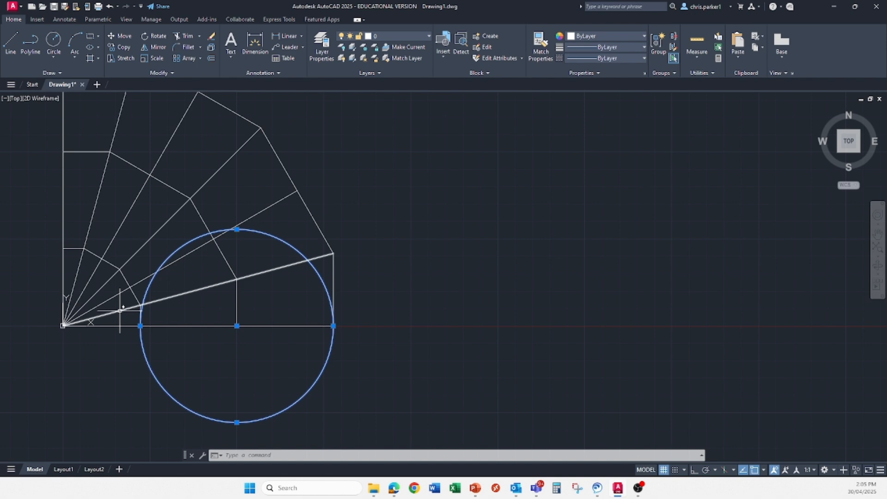
key(Escape)
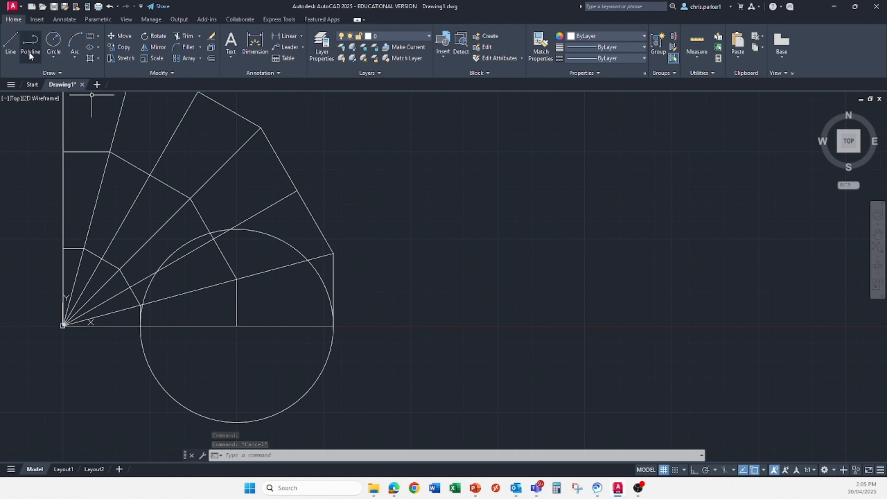
click(57, 74)
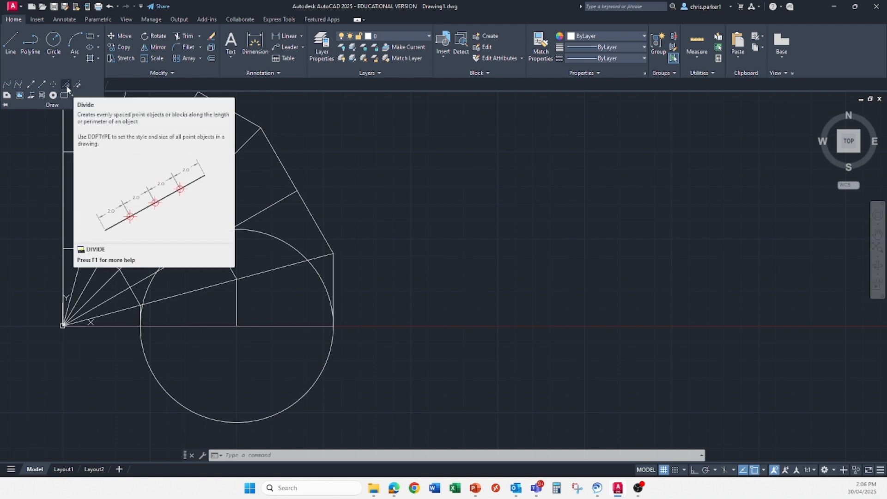
click(66, 85)
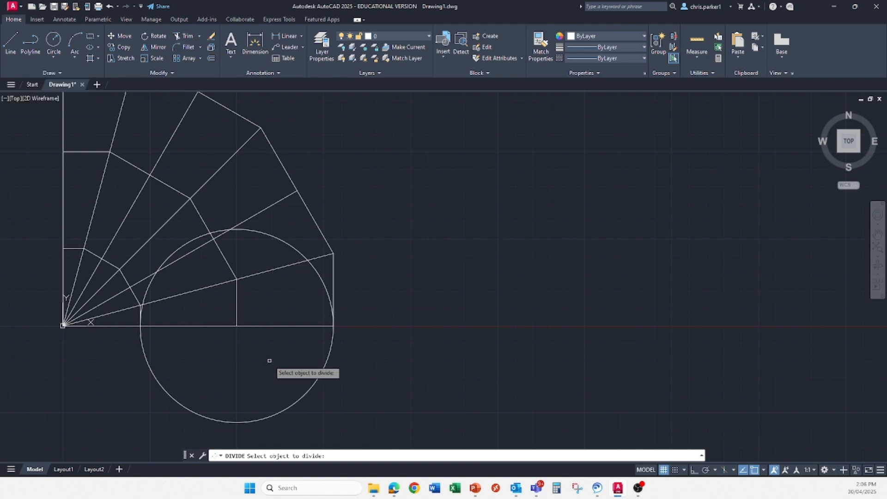
click(312, 385)
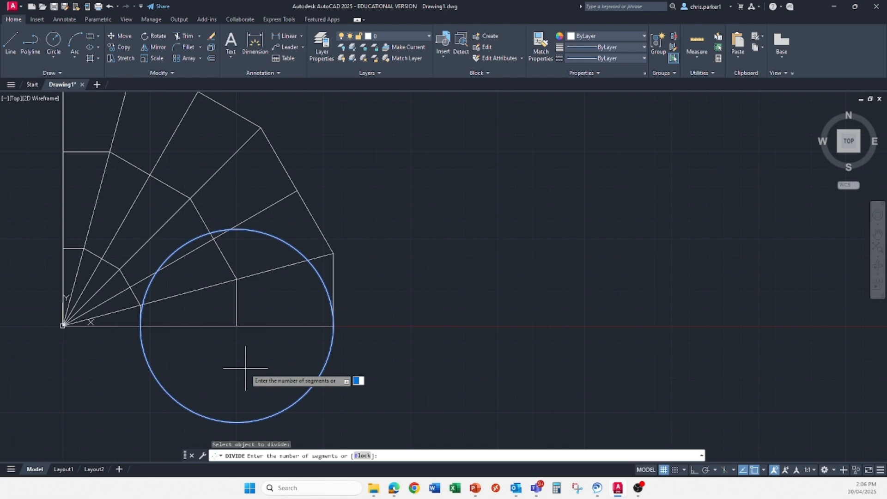
key(Return)
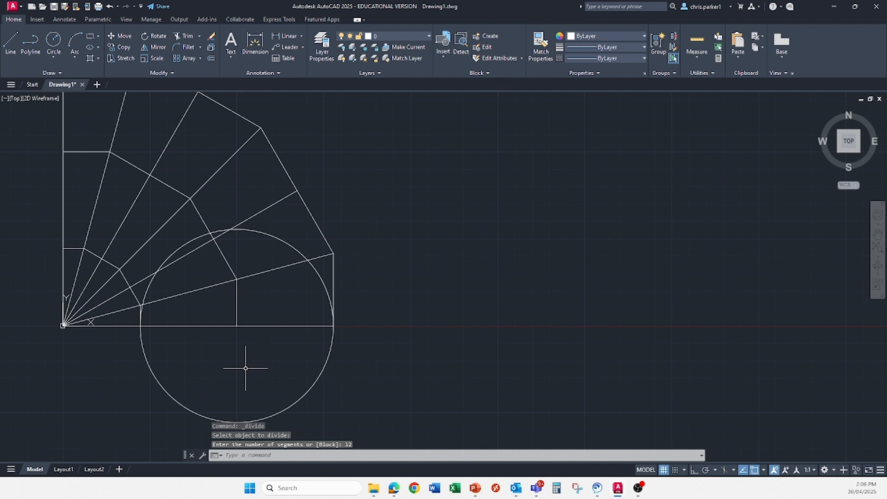
Step: Set the drawing's point style to the plain plus-shaped cross so the division points show on the circle
click(332, 349)
middle_drag(206, 386, 194, 347)
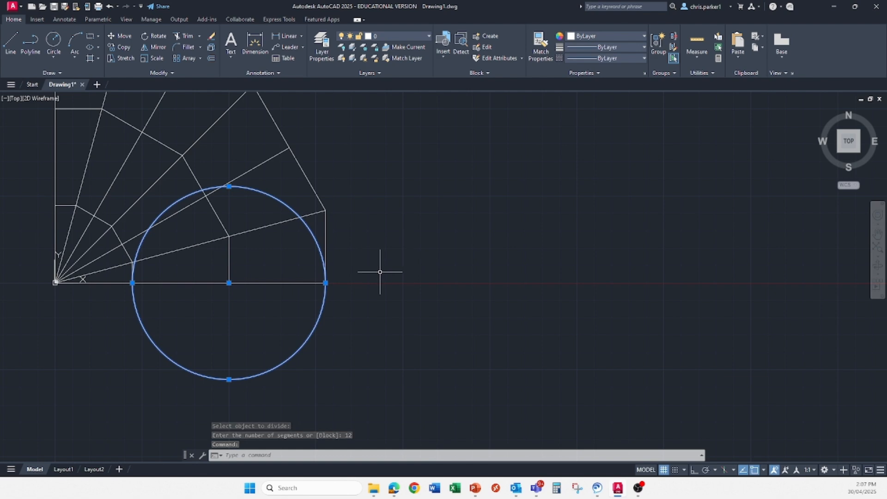
key(Escape)
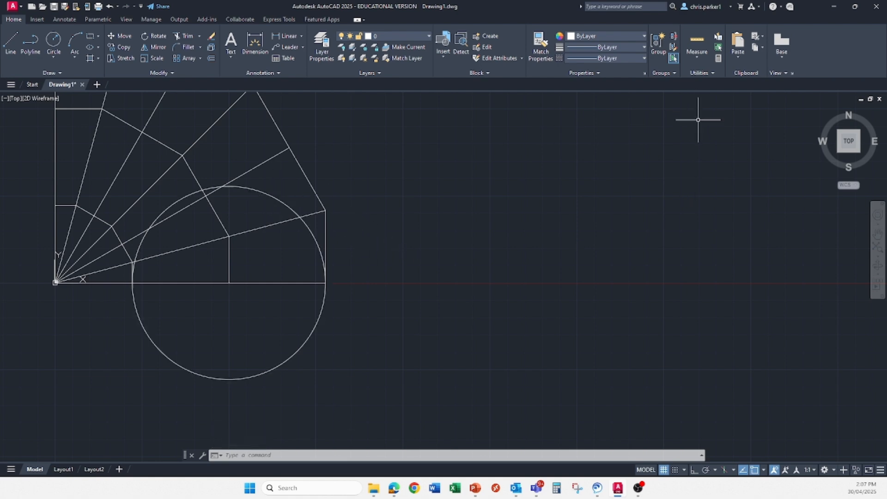
click(701, 75)
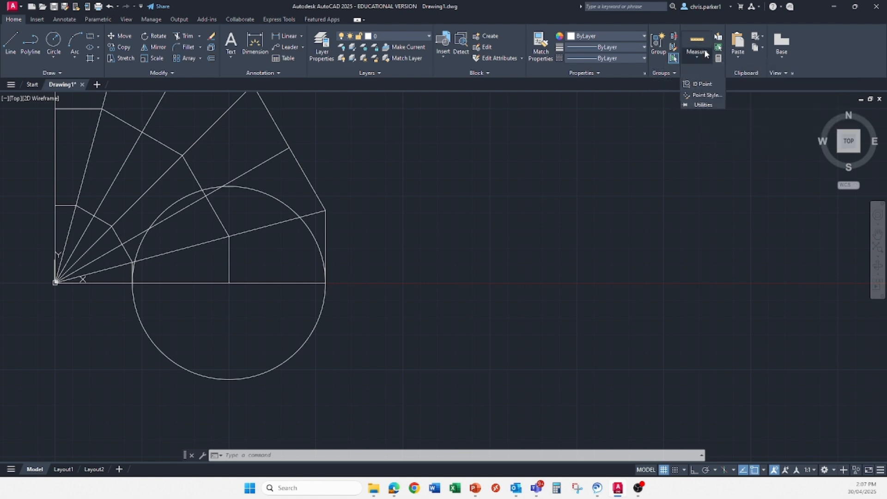
click(777, 194)
key(Escape)
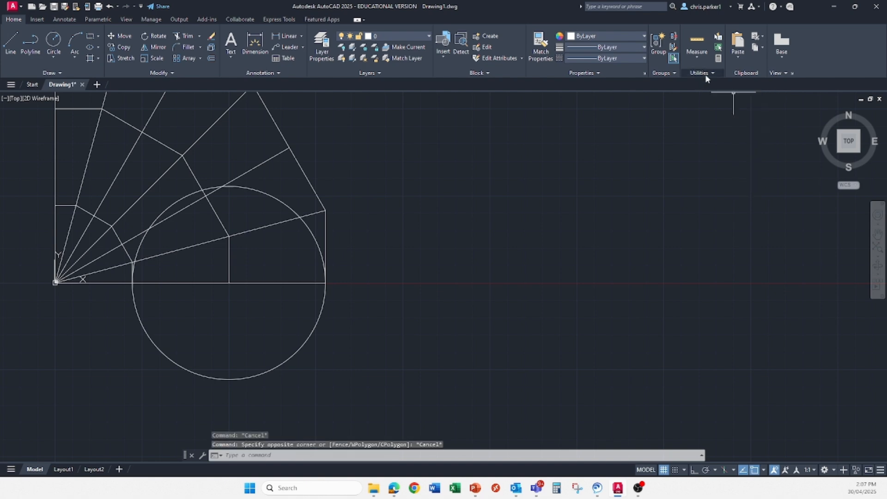
click(705, 76)
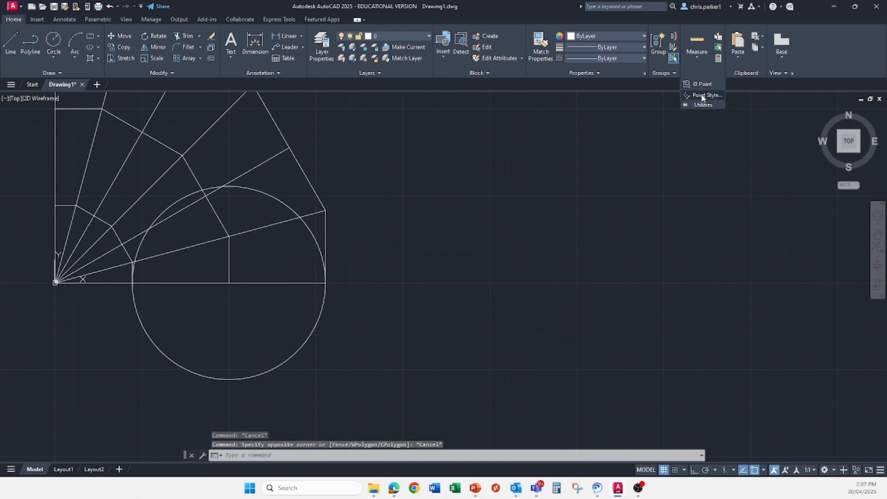
click(703, 96)
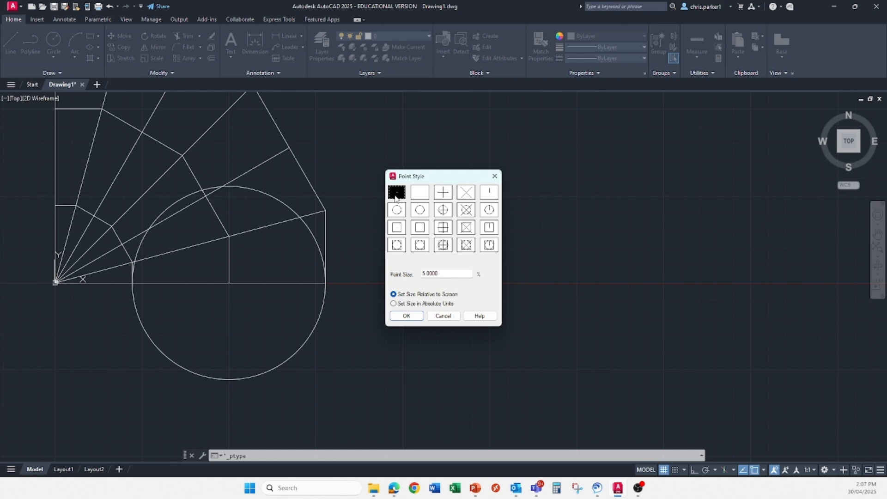
click(444, 193)
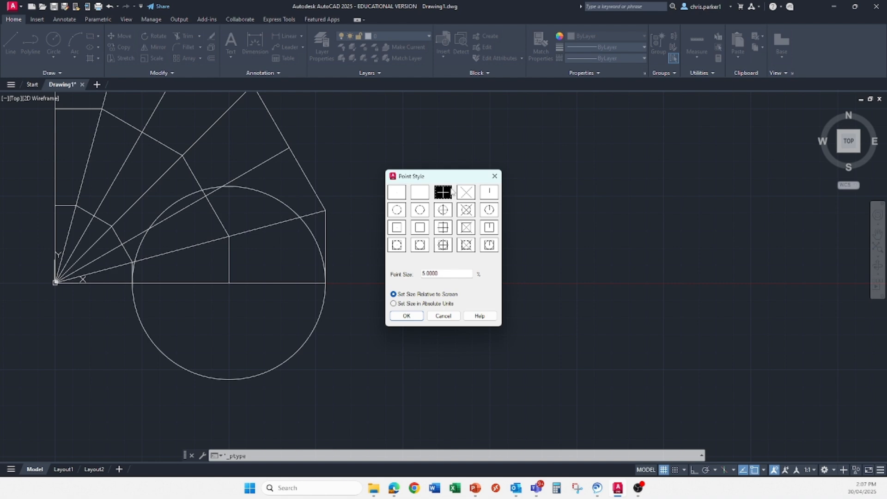
click(438, 210)
click(443, 193)
click(406, 316)
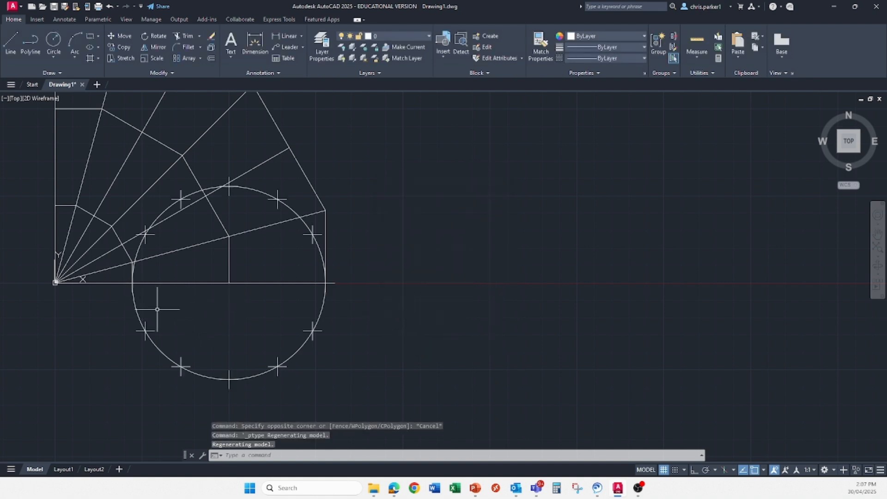
Step: Check the running object snap modes, including the Node snap for catching the division points
mouse_move(165, 313)
middle_down()
mouse_move(173, 333)
mouse_move(208, 339)
middle_up()
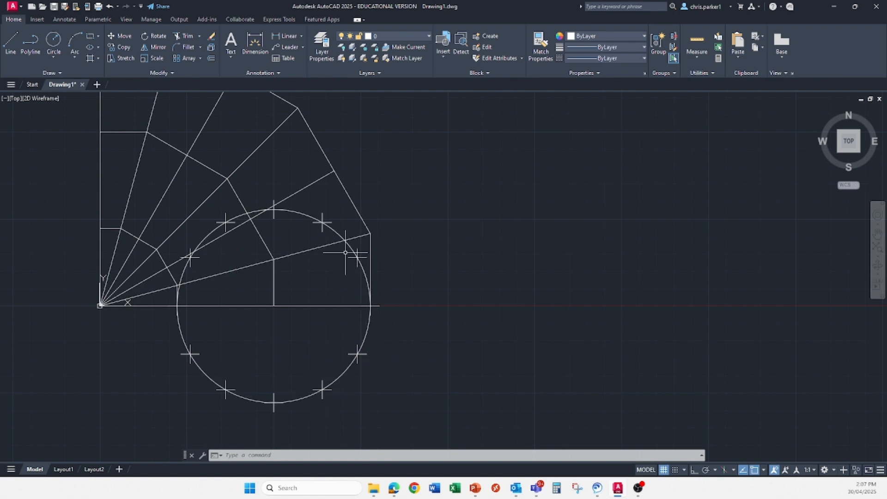
click(10, 41)
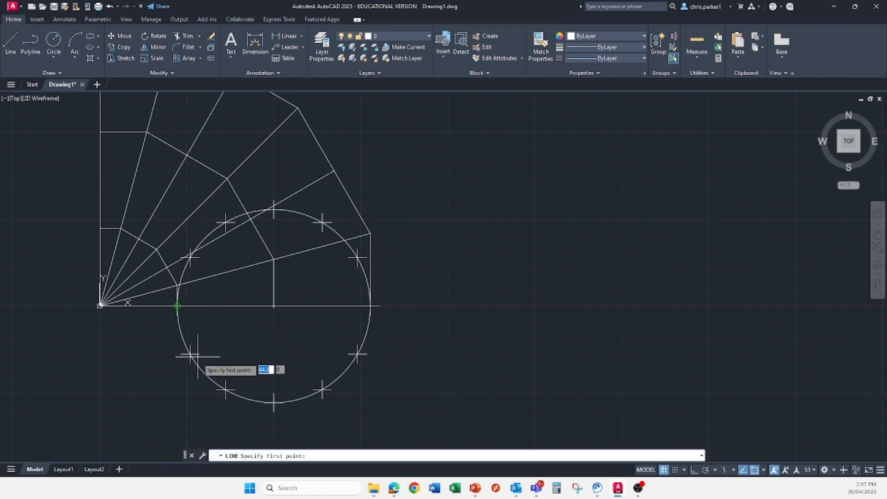
scroll(199, 365, up, 2)
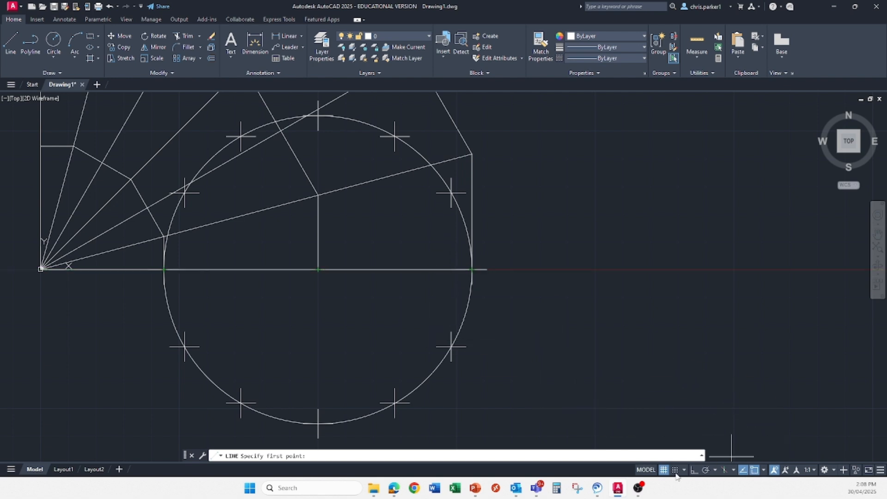
click(756, 471)
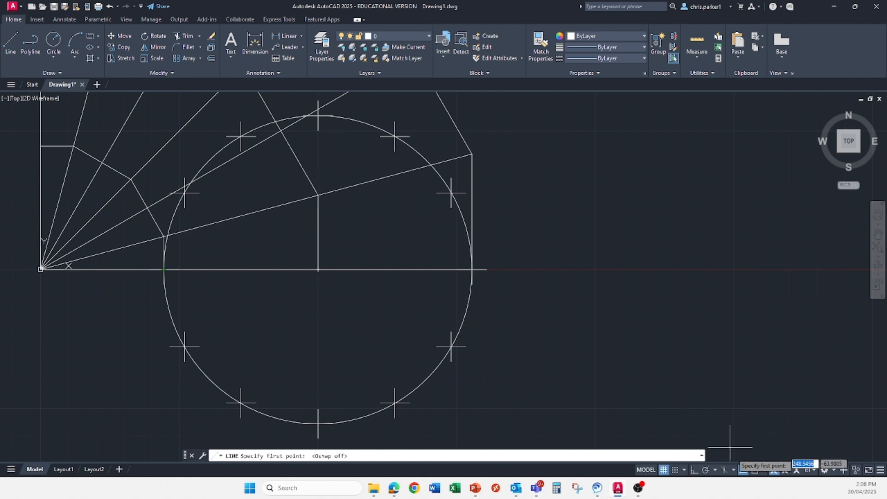
click(755, 470)
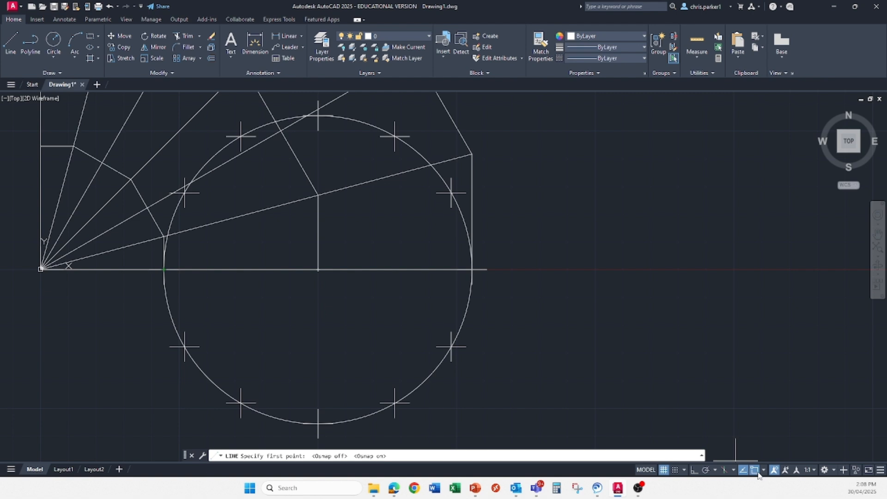
click(764, 471)
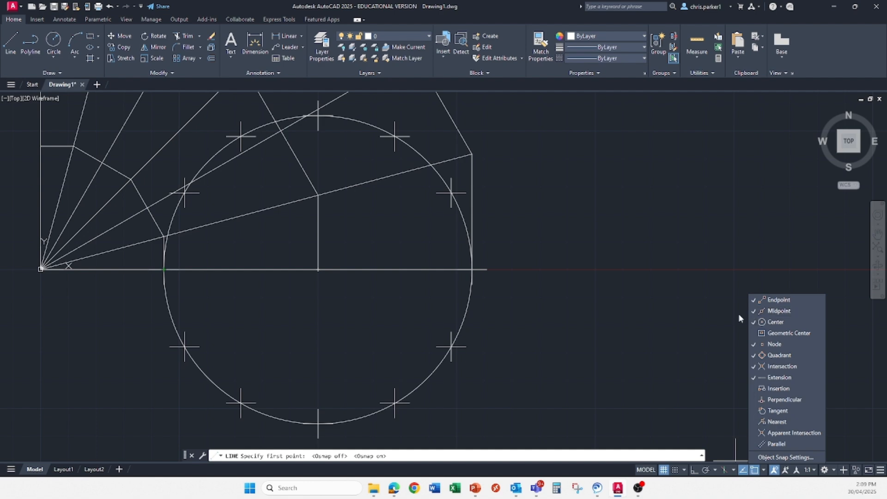
click(284, 304)
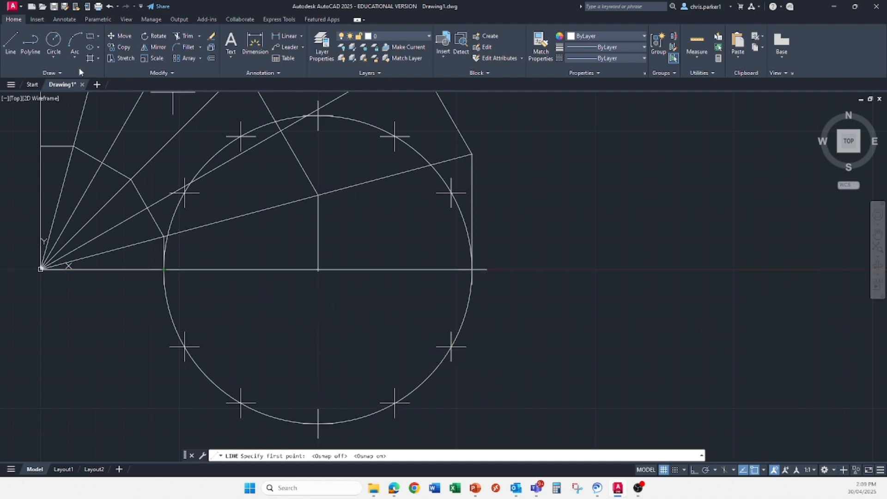
Step: Draw two separate vertical lines joining the lower and upper division points on the circle's left half
click(6, 44)
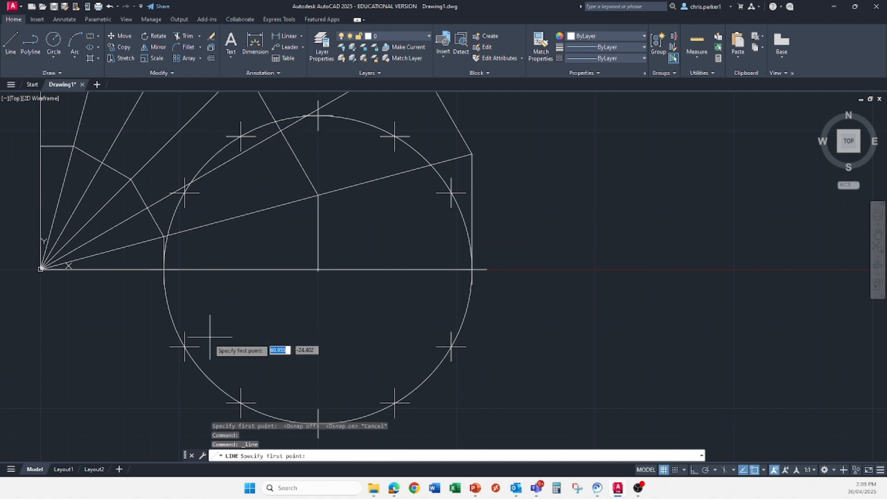
click(185, 346)
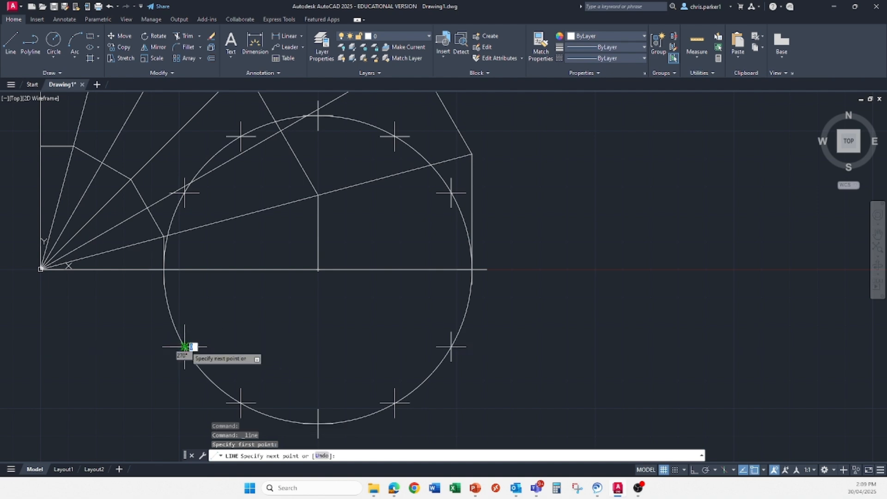
click(185, 193)
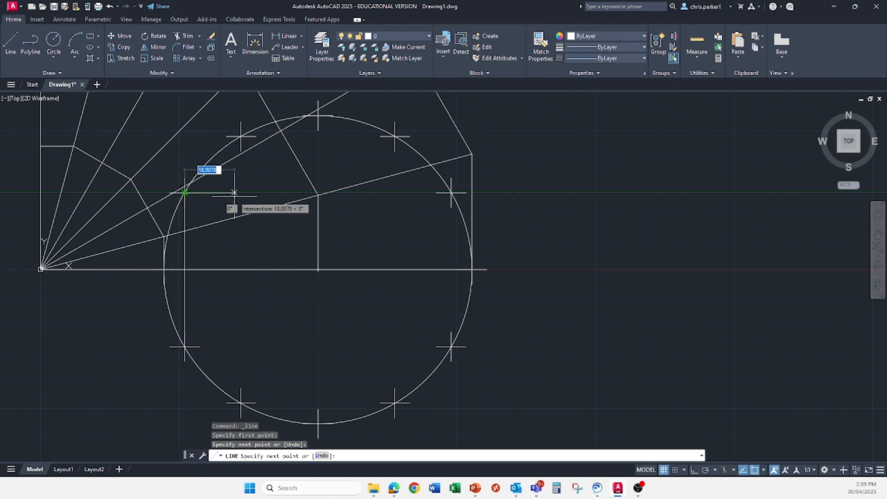
key(Escape)
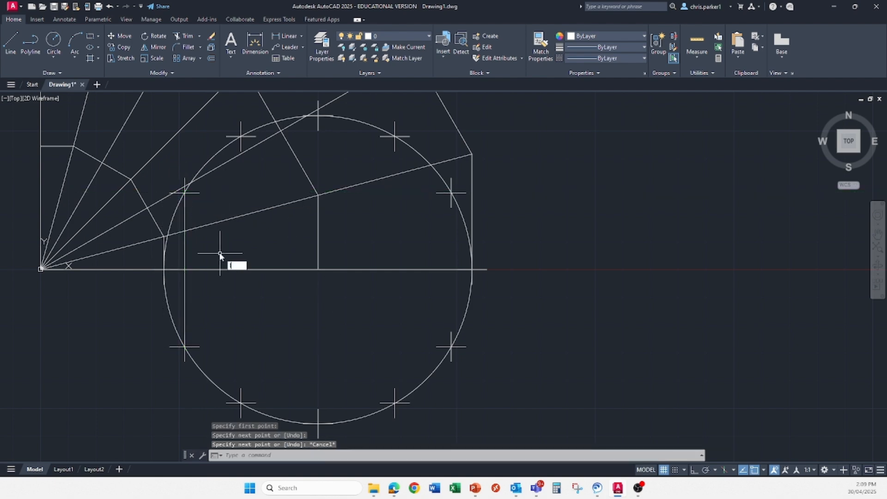
key(space)
click(241, 402)
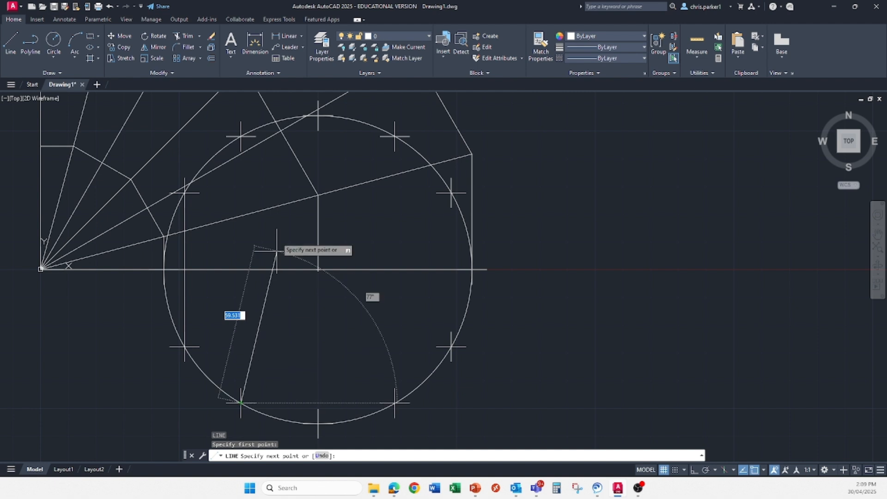
click(241, 136)
key(Escape)
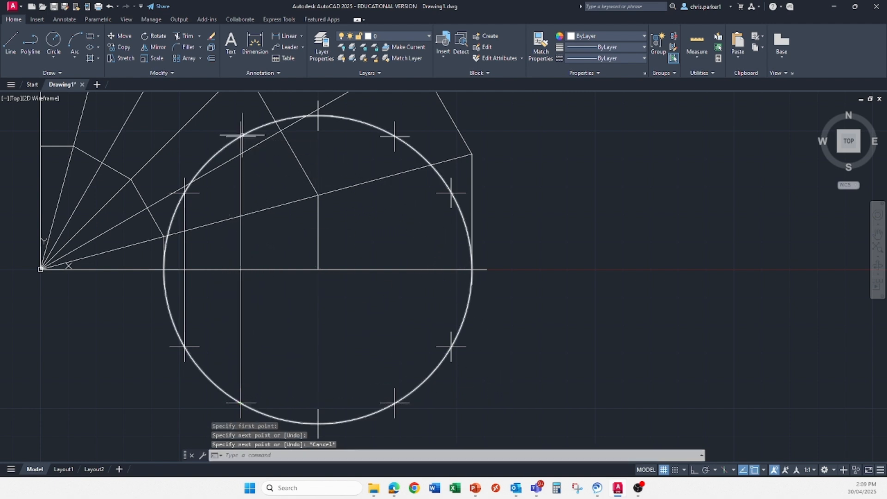
Step: Draw a vertical line joining the lower and upper division points just right of the circle's centre
text(l)
key(Return)
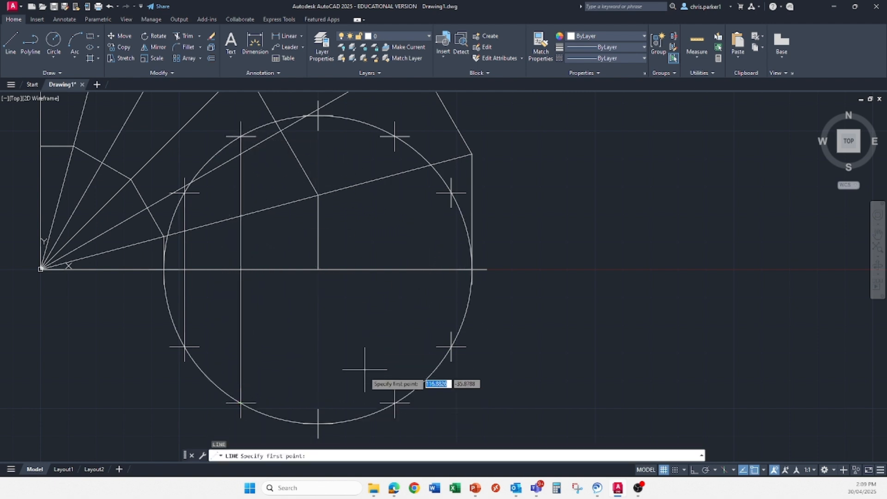
click(394, 402)
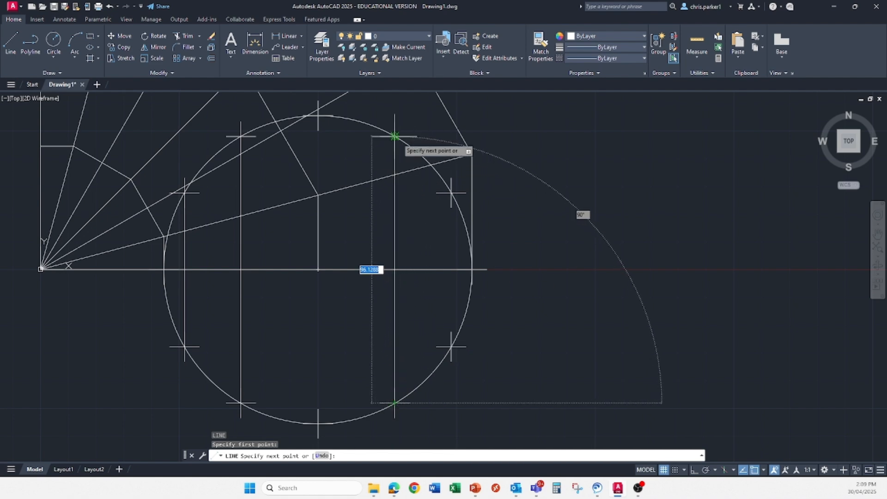
click(394, 136)
key(Escape)
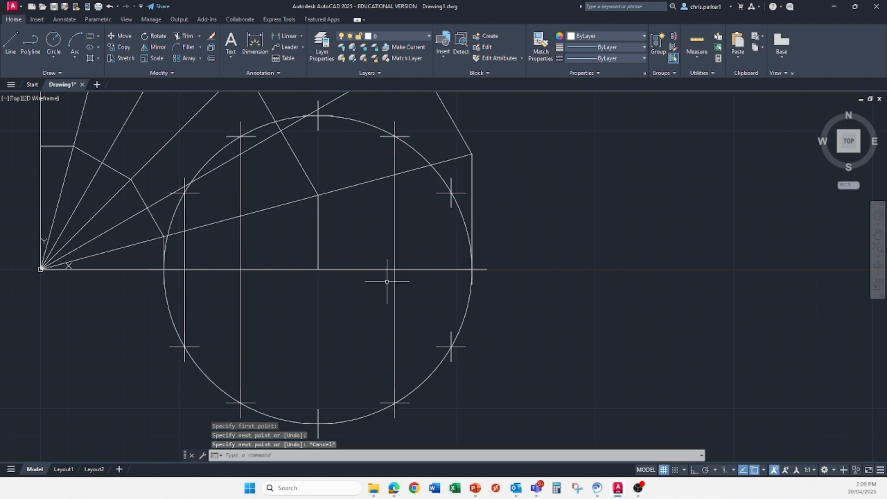
key(Escape)
key(Escape)
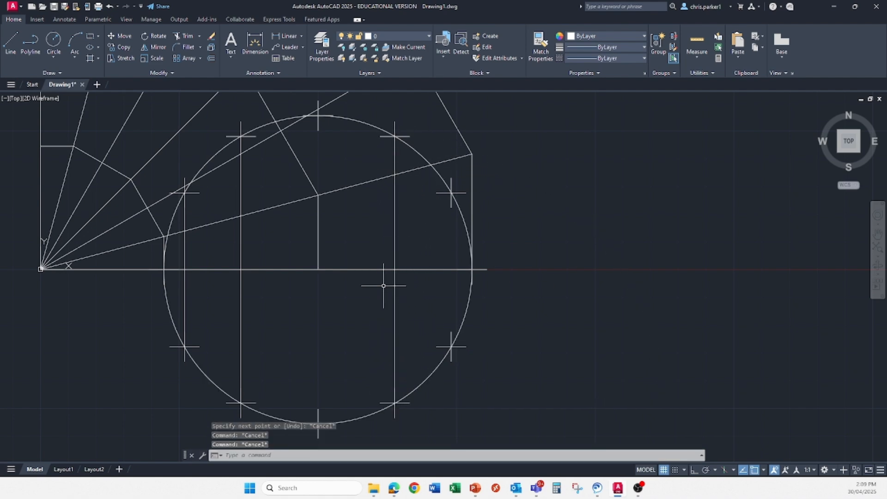
Step: Draw a vertical line joining the lower and upper division points nearest the circle's right edge
text(l)
key(Return)
click(451, 346)
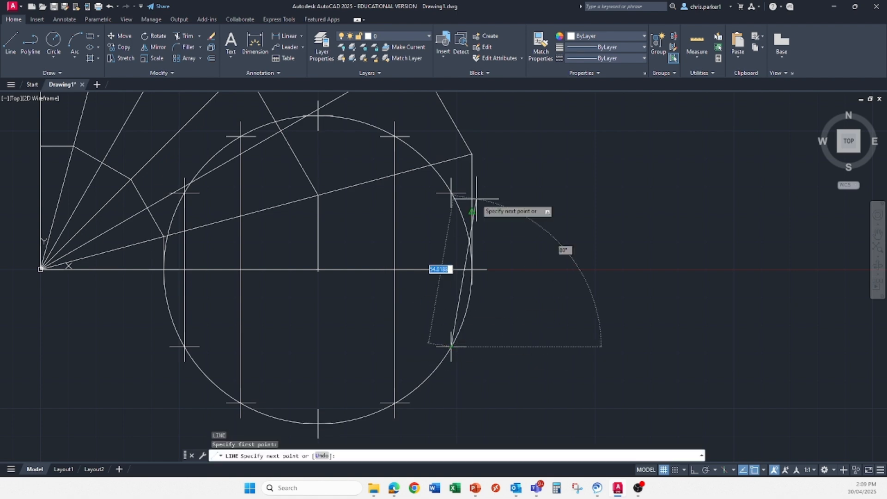
click(451, 193)
key(Escape)
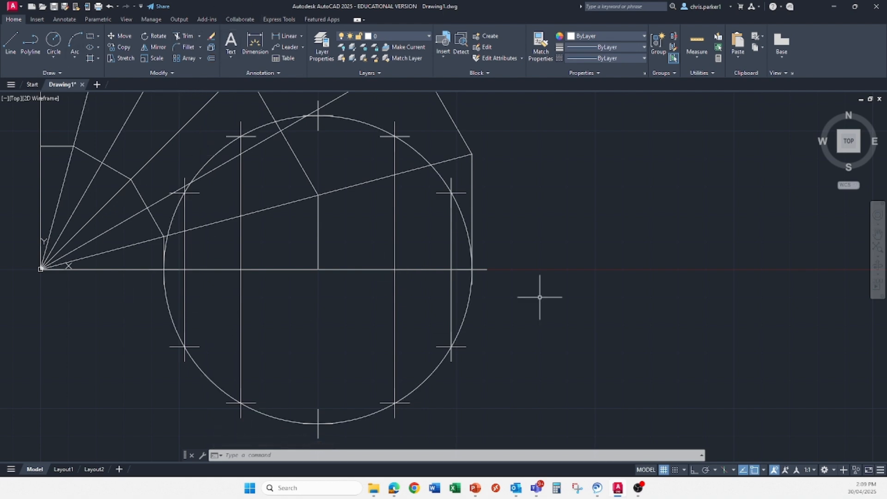
Step: Delete the construction circle, keeping its division points and the vertical lines
click(372, 420)
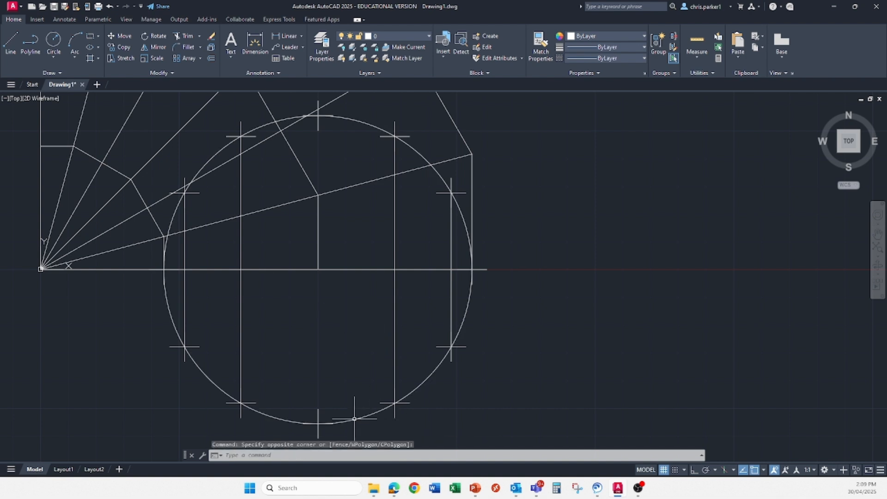
click(350, 424)
key(Delete)
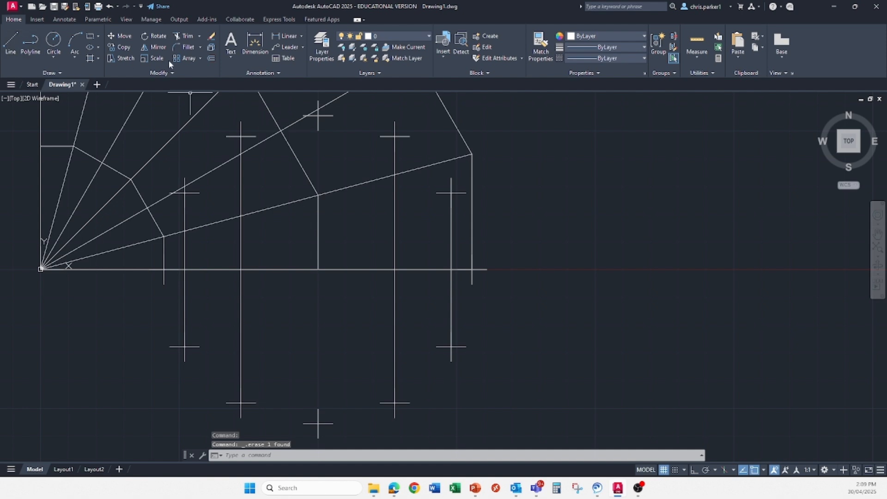
Step: Trim the vertical division lines below the bend's horizontal base and above the end segment's sloping joint line
click(185, 36)
click(512, 300)
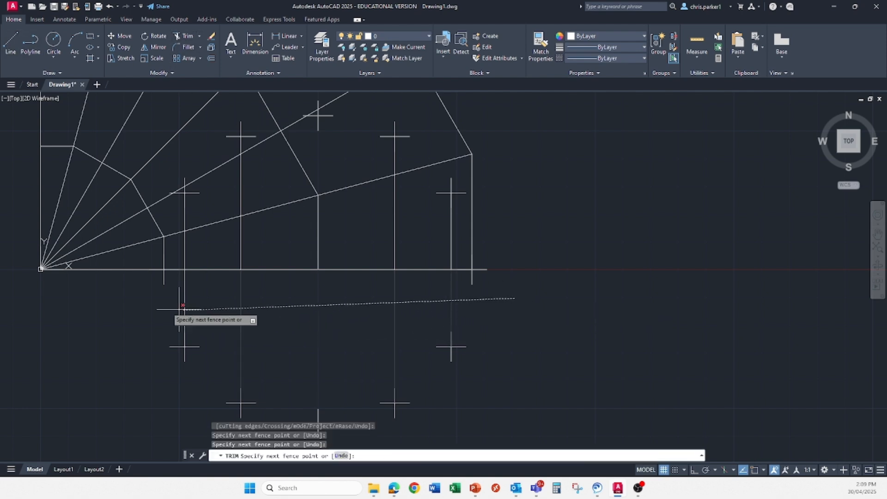
click(166, 301)
key(Return)
click(174, 215)
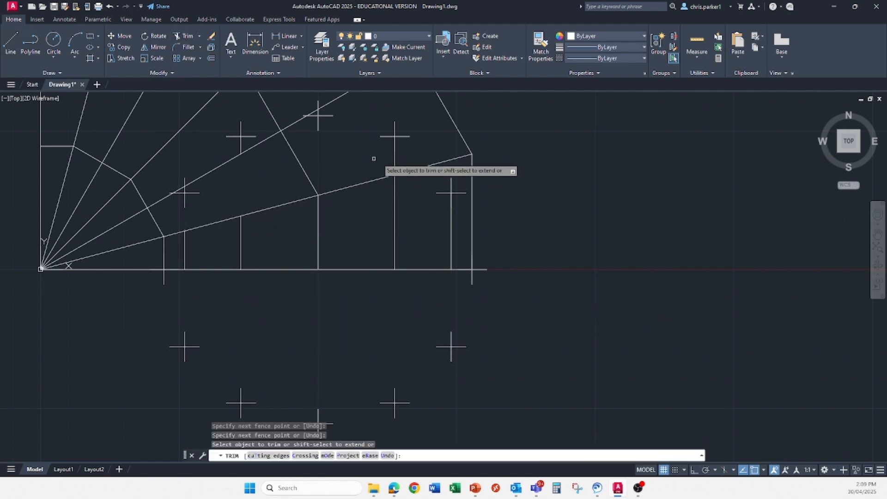
click(396, 149)
key(Return)
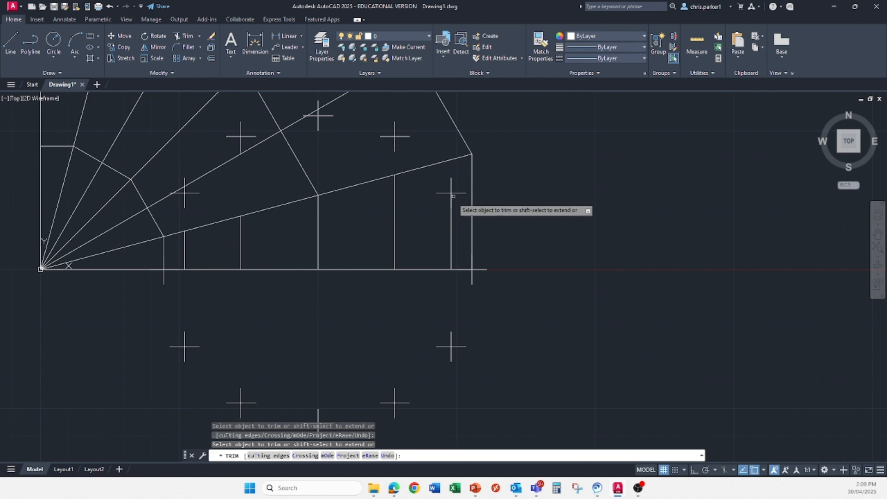
key(Escape)
Step: Lengthen the rightmost division line dynamically past the sloping joint line, and trim it back to that joint
mouse_move(504, 217)
middle_down()
mouse_move(504, 228)
mouse_move(475, 212)
mouse_move(481, 240)
middle_up()
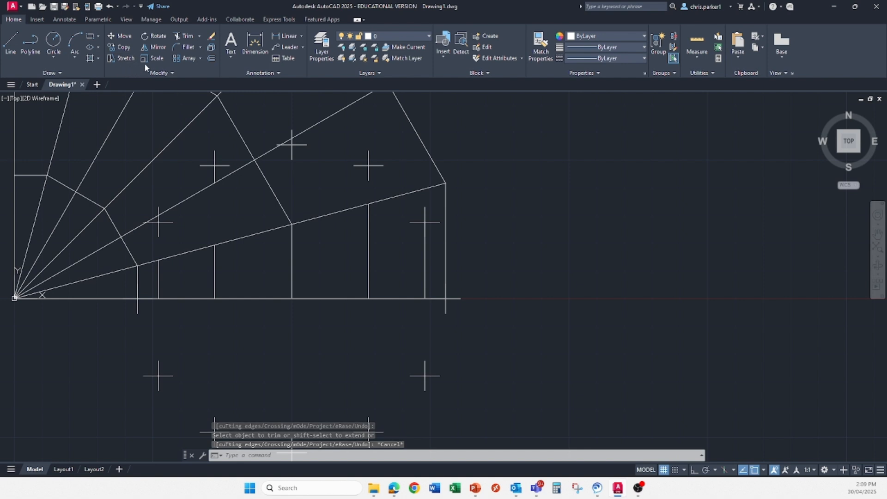
click(155, 72)
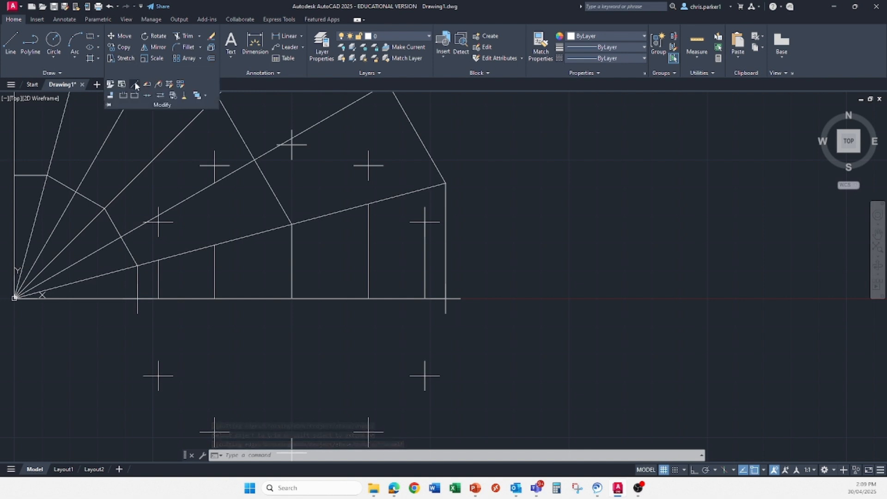
click(135, 81)
right_click(503, 185)
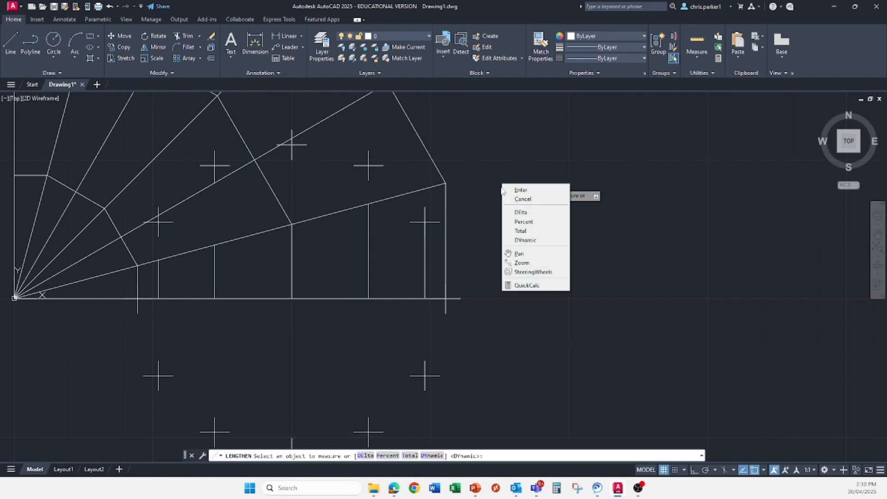
click(525, 240)
click(424, 250)
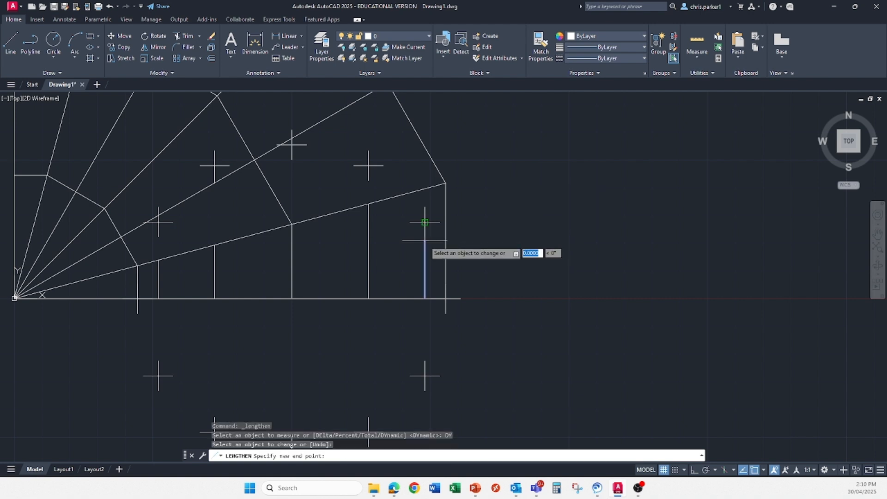
click(425, 176)
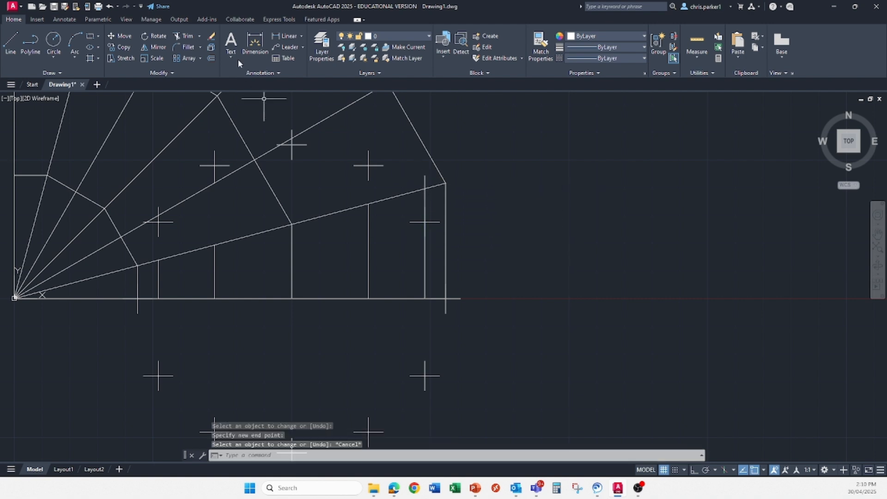
click(183, 35)
click(425, 180)
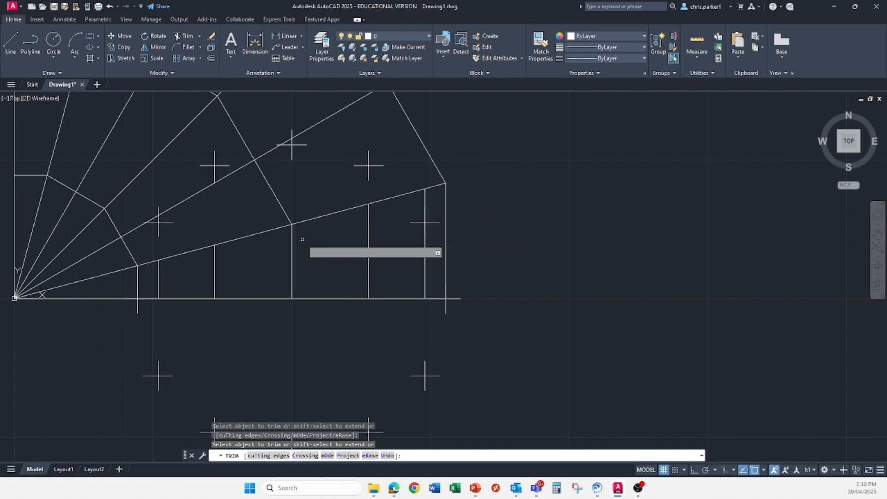
key(Escape)
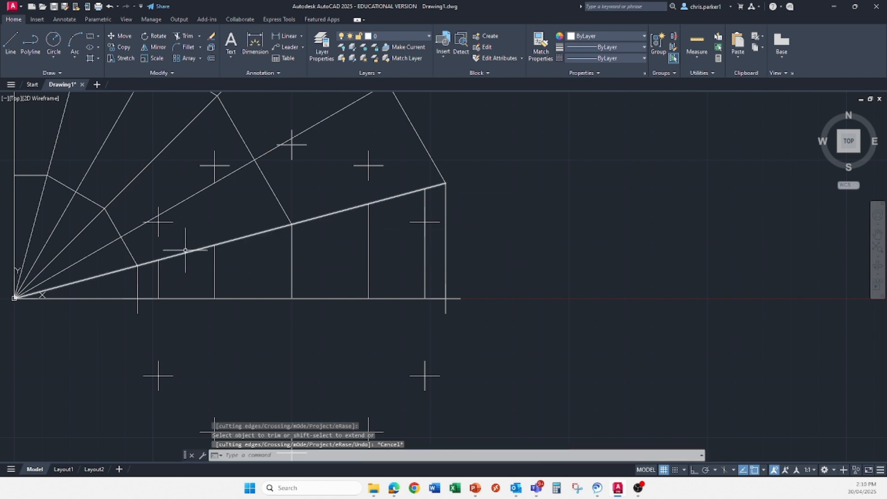
Step: Highlight the five interior vertical lines of the end segment one by one to review them, and clear the selection
click(425, 200)
click(422, 202)
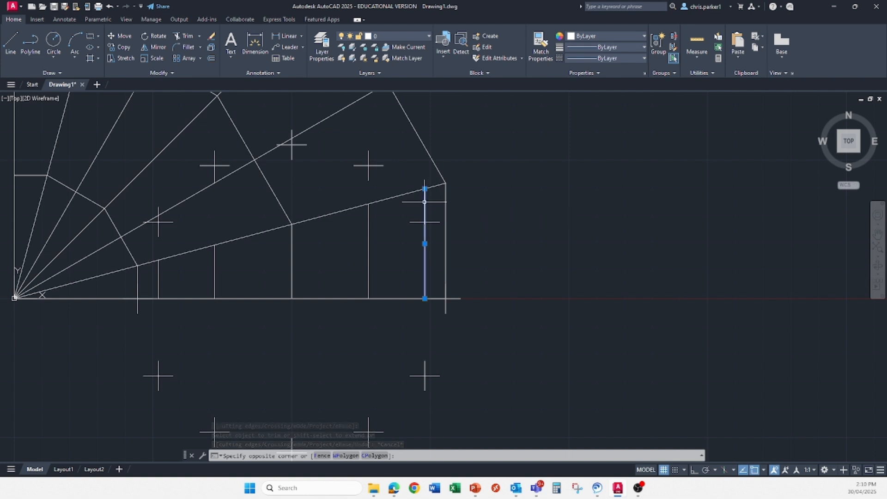
click(370, 224)
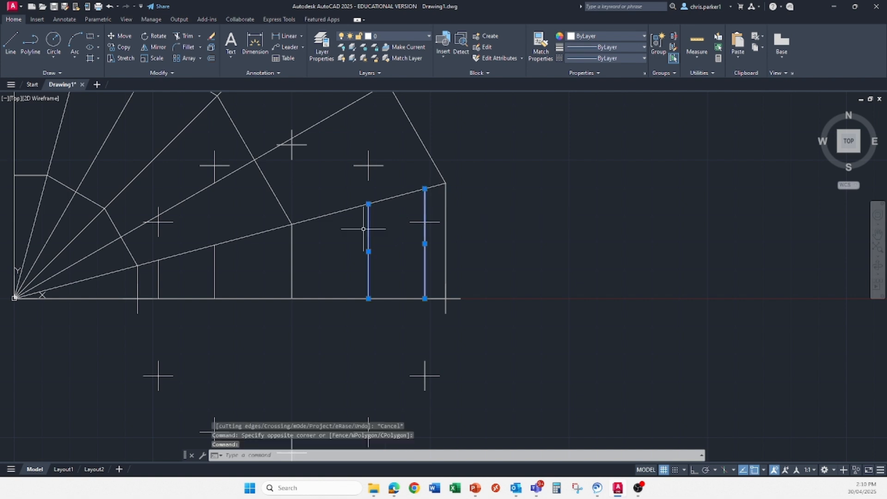
click(290, 249)
click(216, 275)
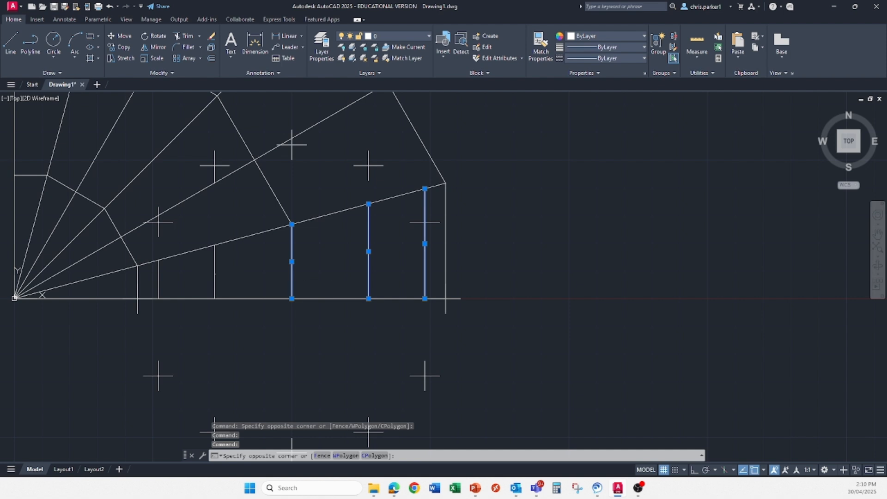
click(211, 273)
click(158, 274)
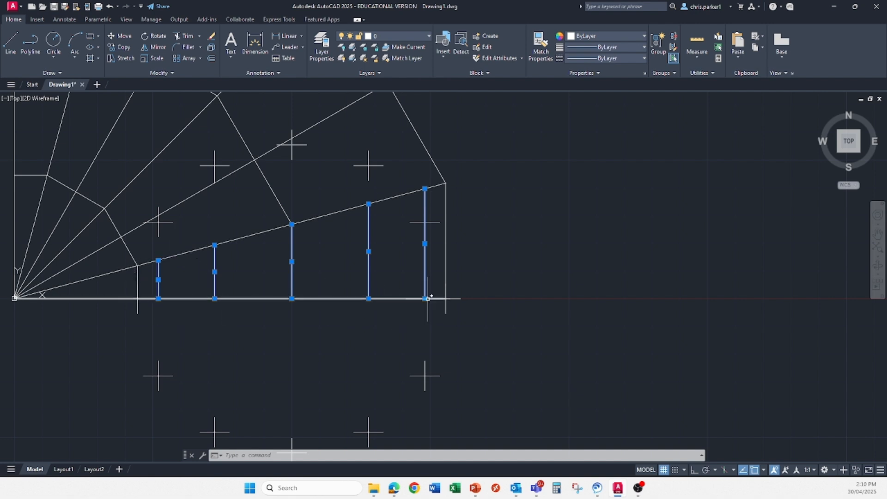
key(Escape)
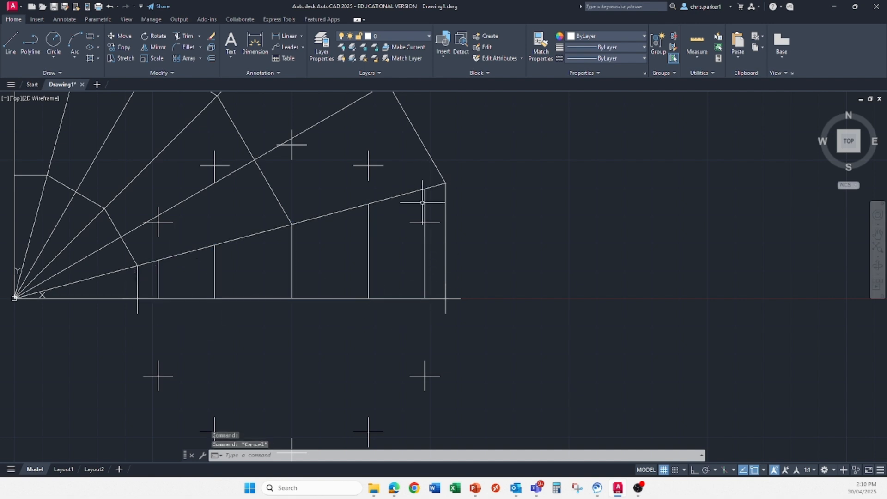
Step: Set the drawing's point style to the plain dot so the division points no longer show as crosses
scroll(398, 224, down, 3)
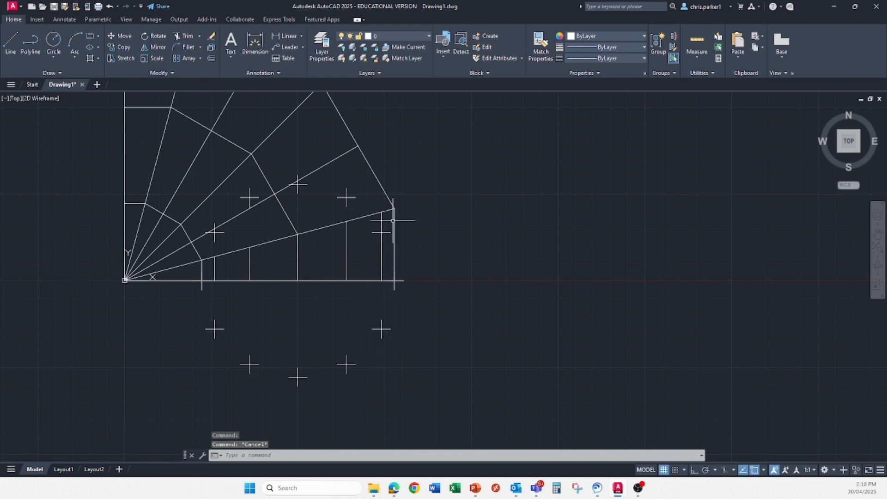
click(696, 56)
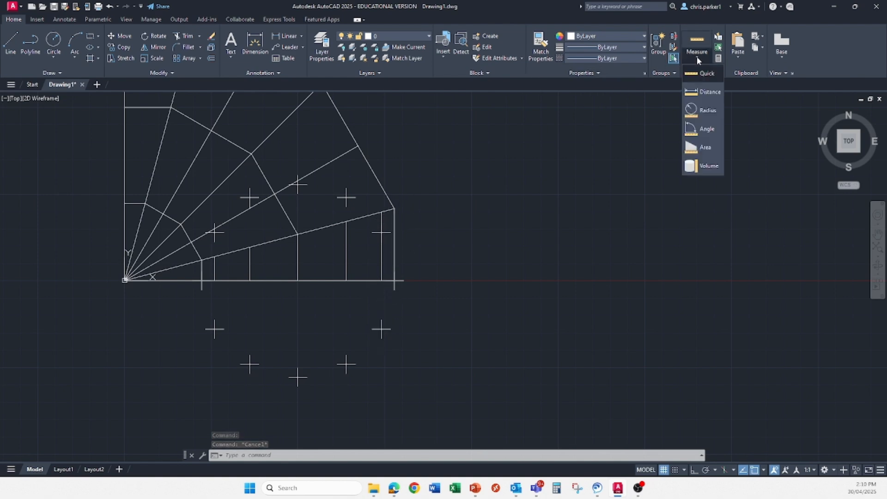
click(698, 73)
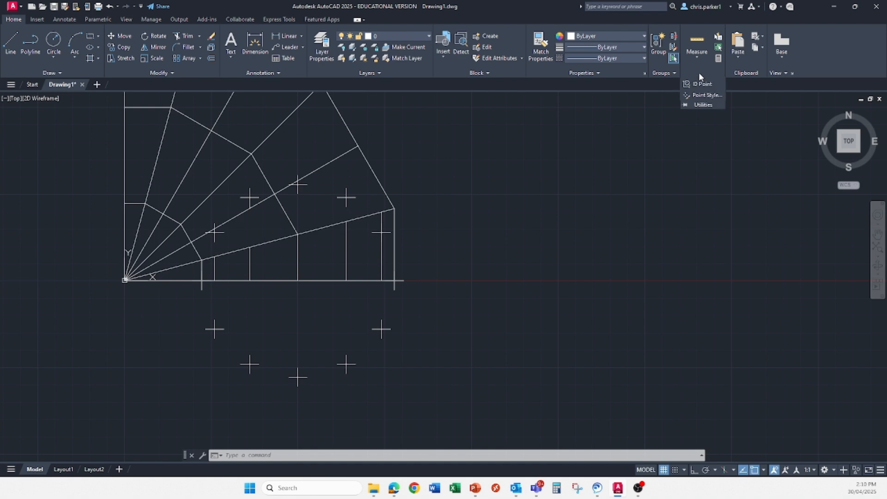
click(702, 95)
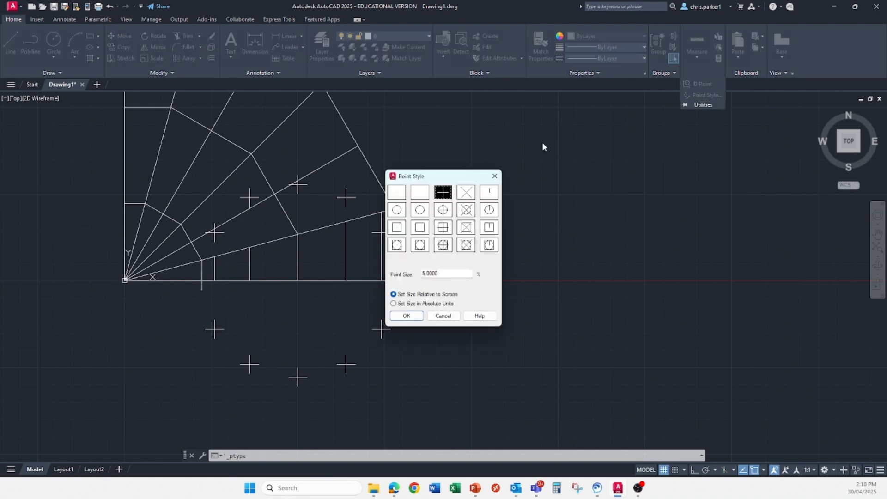
click(403, 199)
click(410, 315)
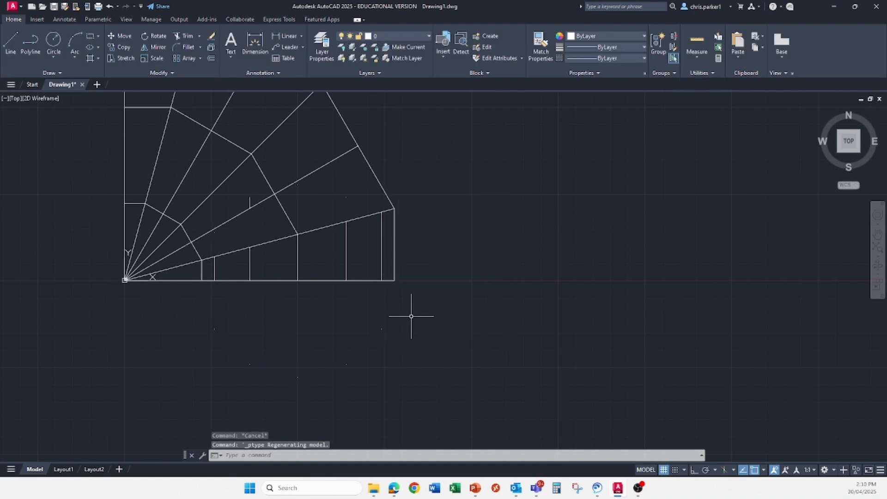
key(Escape)
Step: Delete the short leftover piece of vertical division line in the second segment, above the end segment's joint
middle_drag(458, 268, 381, 301)
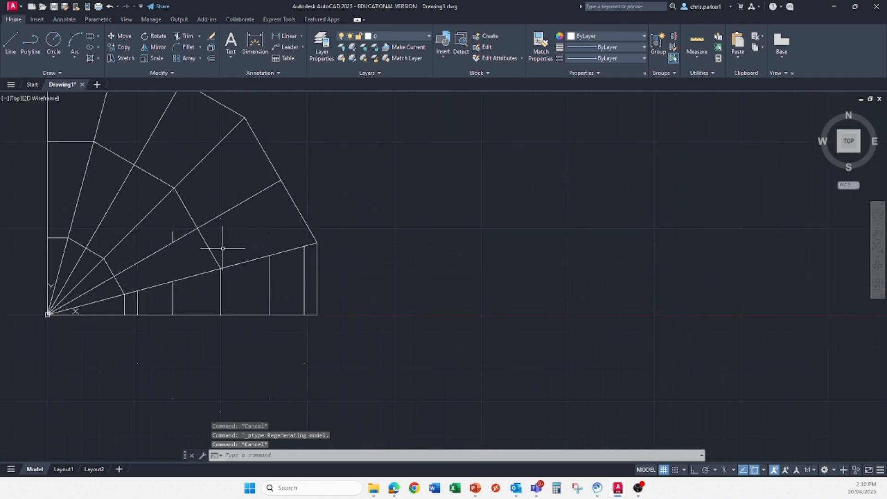
click(175, 234)
key(Delete)
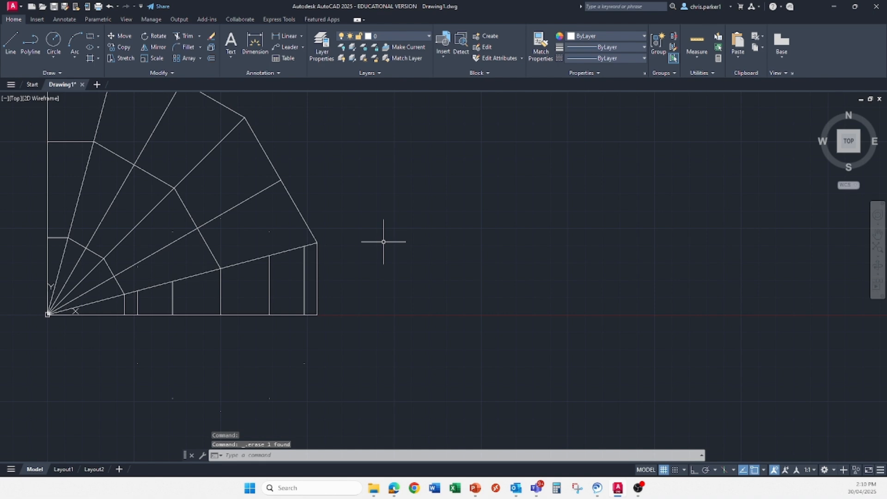
Step: Turn on ortho mode and draw a 100-unit horizontal line leftward from the top corner of the bend's vertical end
middle_drag(363, 243, 346, 279)
scroll(347, 279, down, 5)
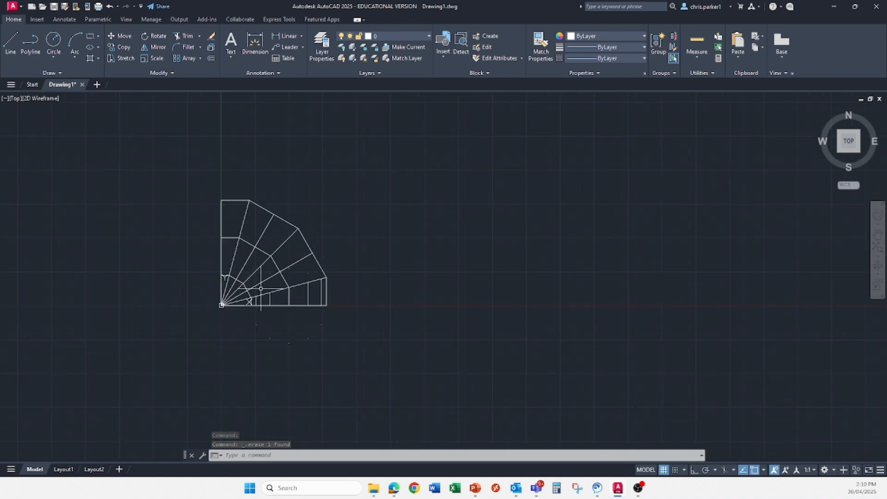
scroll(260, 289, up, 2)
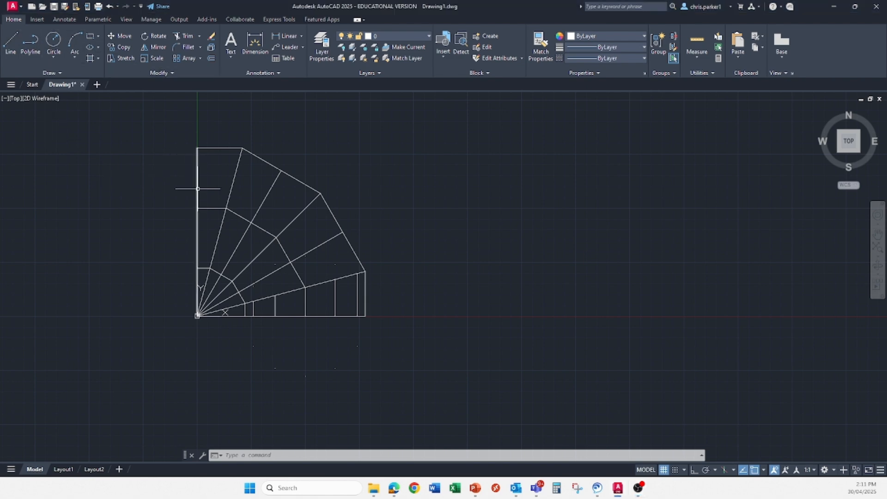
click(14, 44)
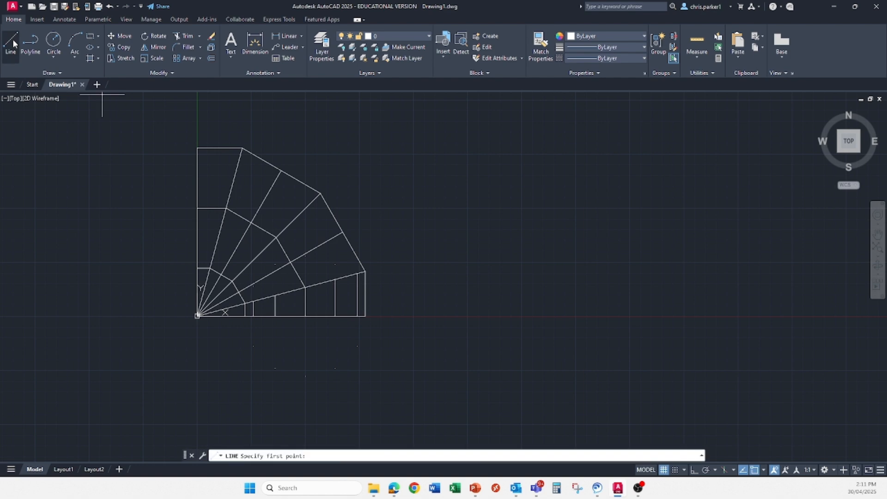
click(197, 148)
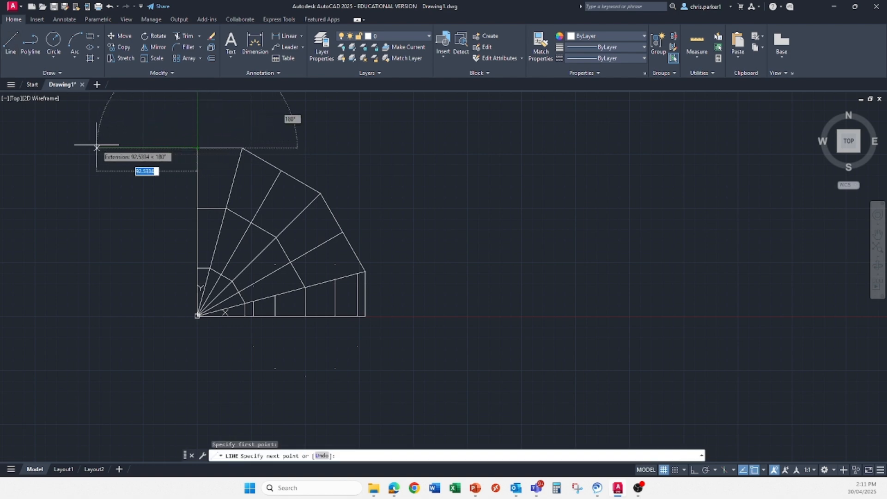
click(694, 470)
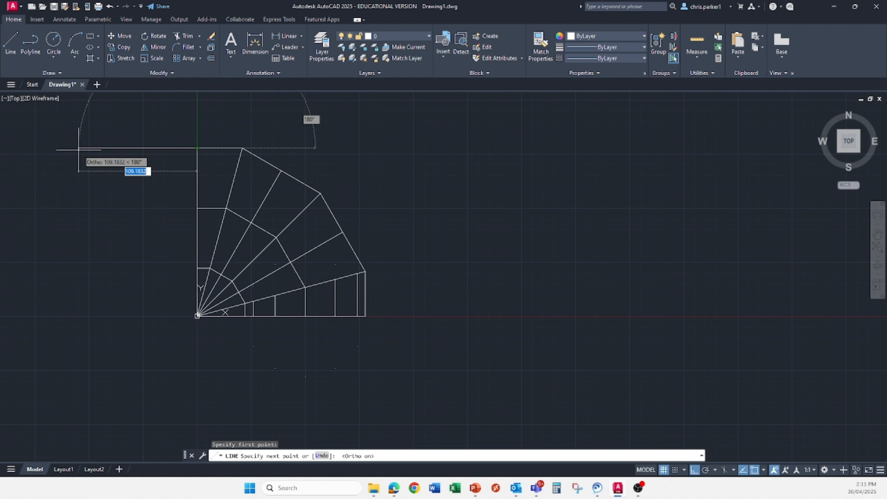
text(10)
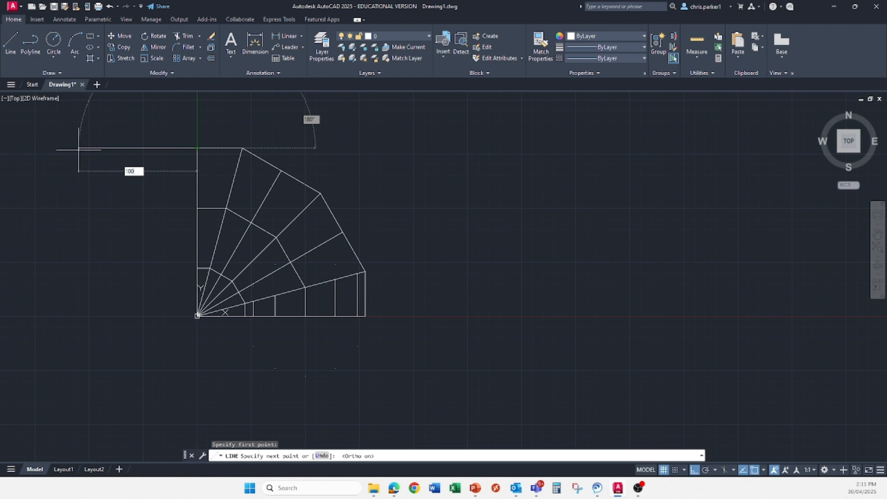
text(0)
key(Return)
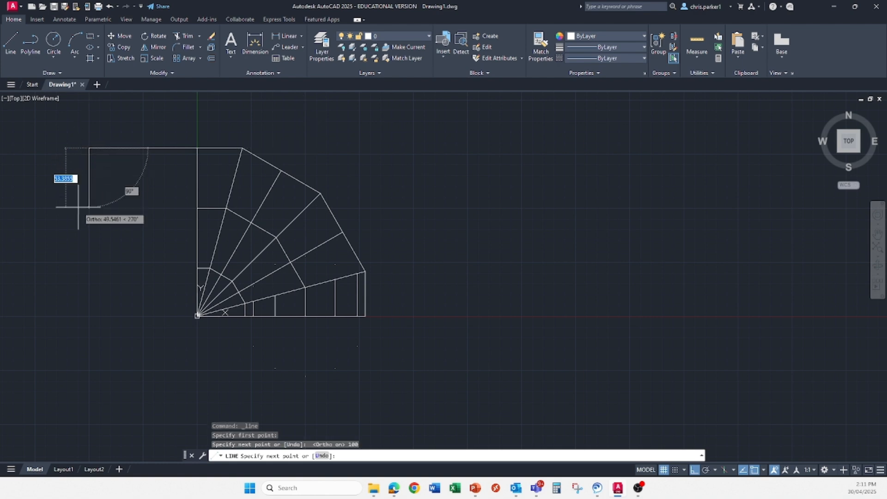
Step: Complete the left straight section with a vertical edge down to the inner throat level and a horizontal edge back to the bend's end
middle_drag(94, 239, 140, 283)
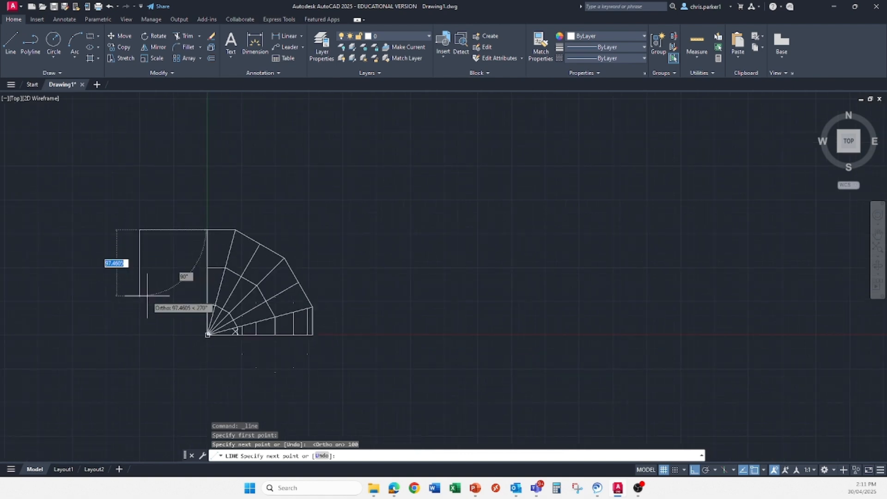
scroll(147, 295, up, 2)
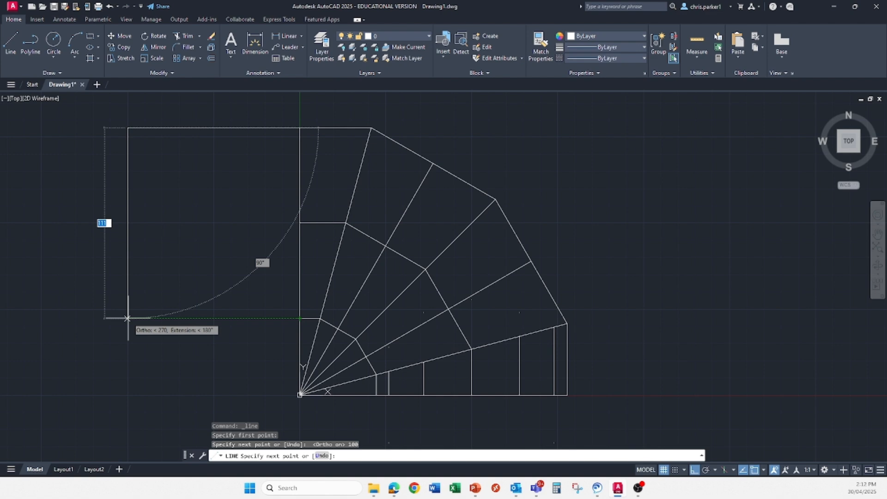
click(128, 318)
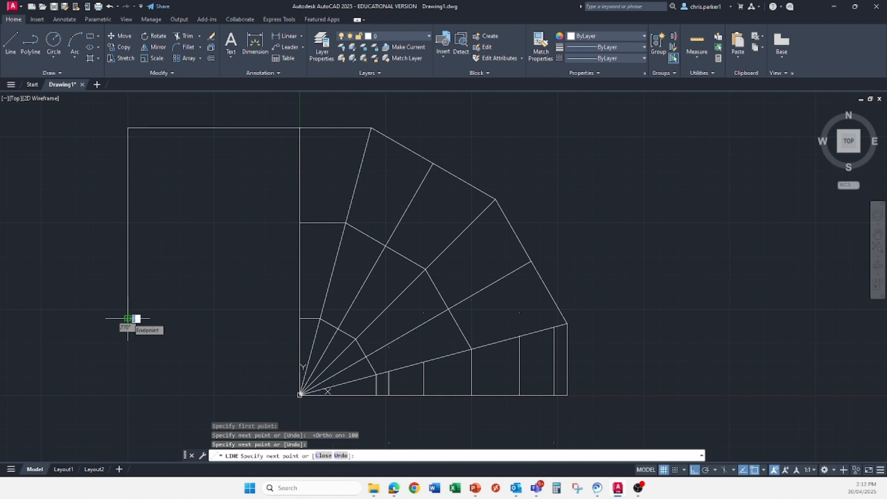
click(299, 318)
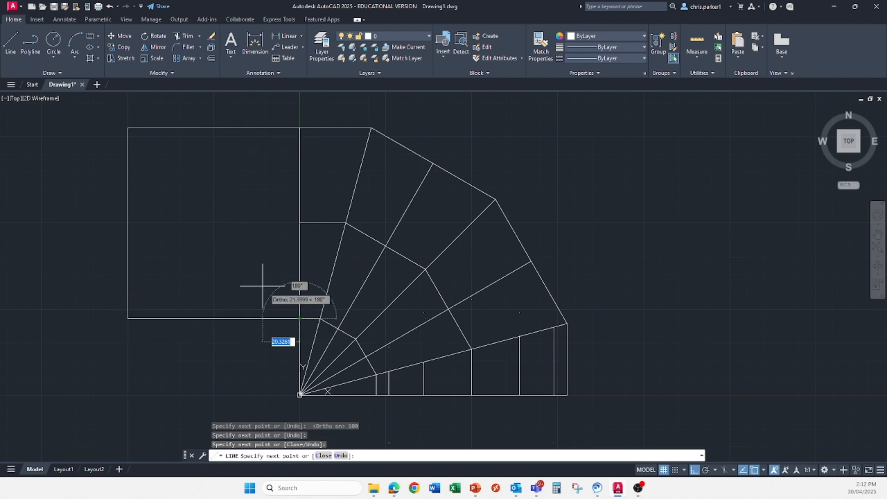
key(Escape)
middle_drag(325, 319, 230, 262)
scroll(228, 266, down, 2)
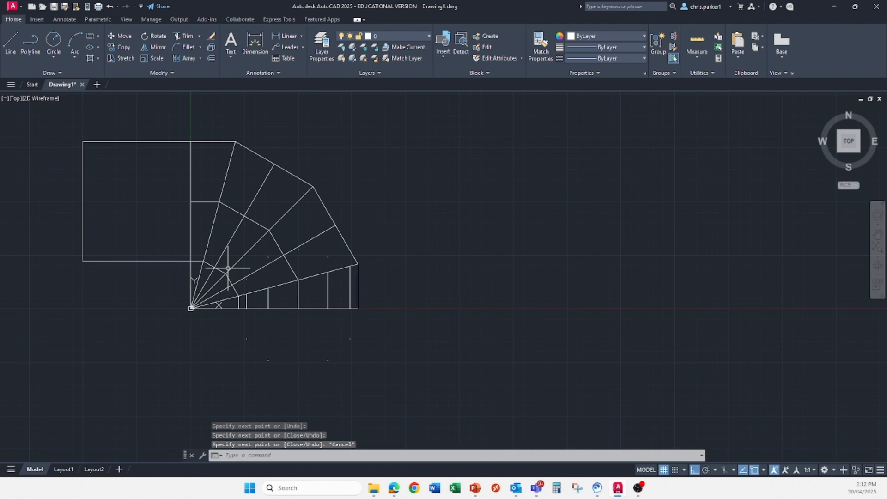
Step: Draw a 100-unit line straight down from the inner corner of the bend's horizontal end
click(15, 35)
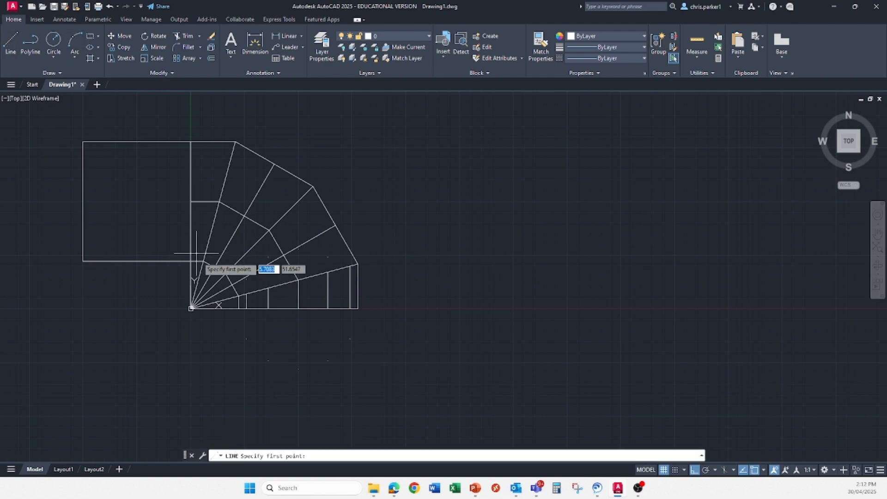
click(239, 308)
text(1)
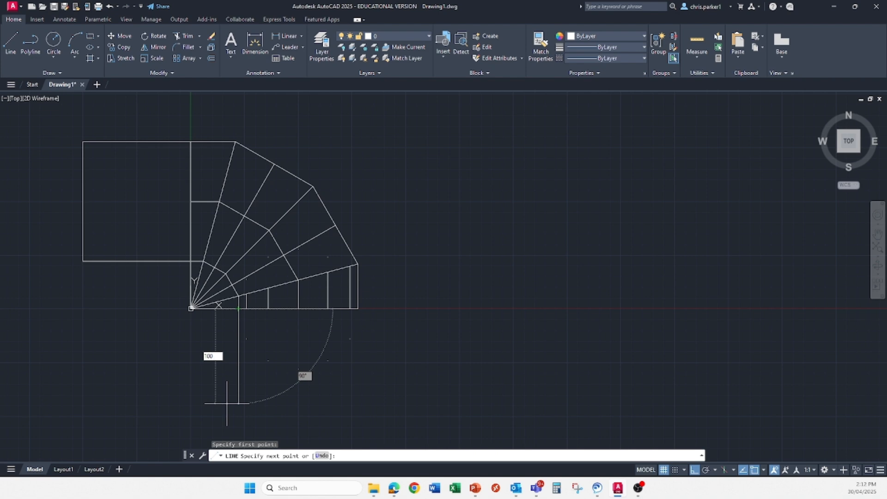
text(00)
key(Return)
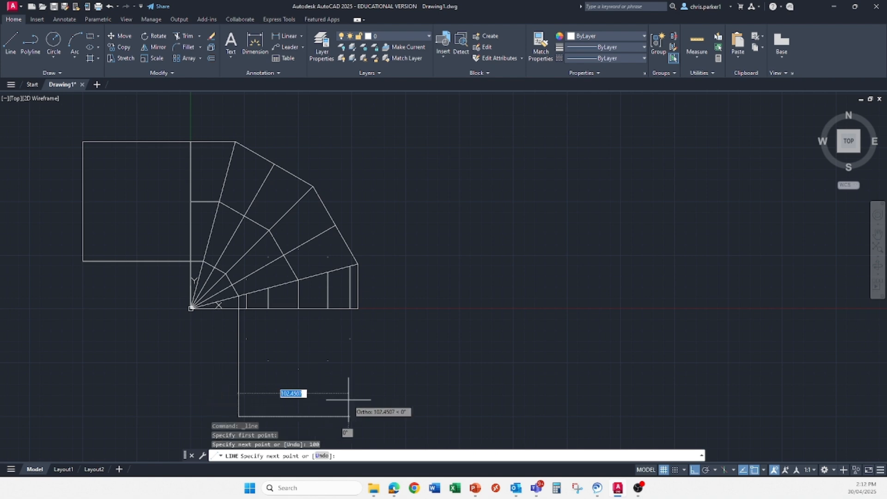
Step: Complete the lower straight section with a 111-unit bottom edge and a vertical edge up to the bend's outer corner
text(111)
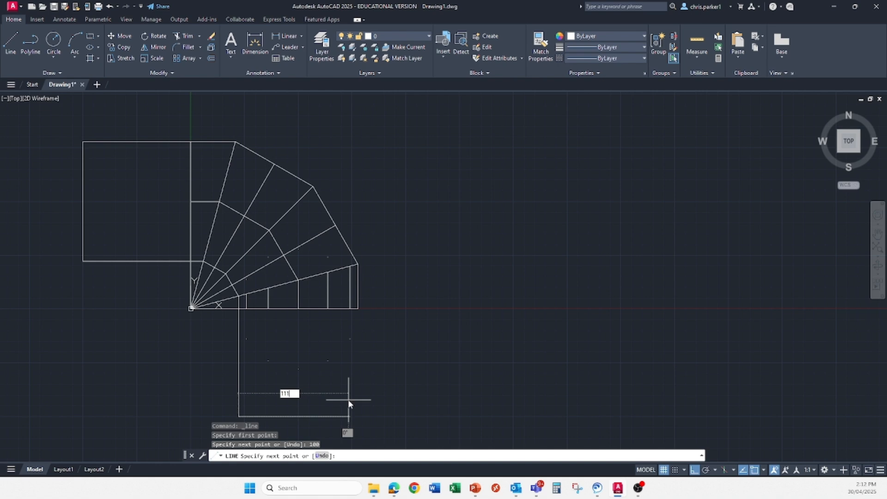
key(Return)
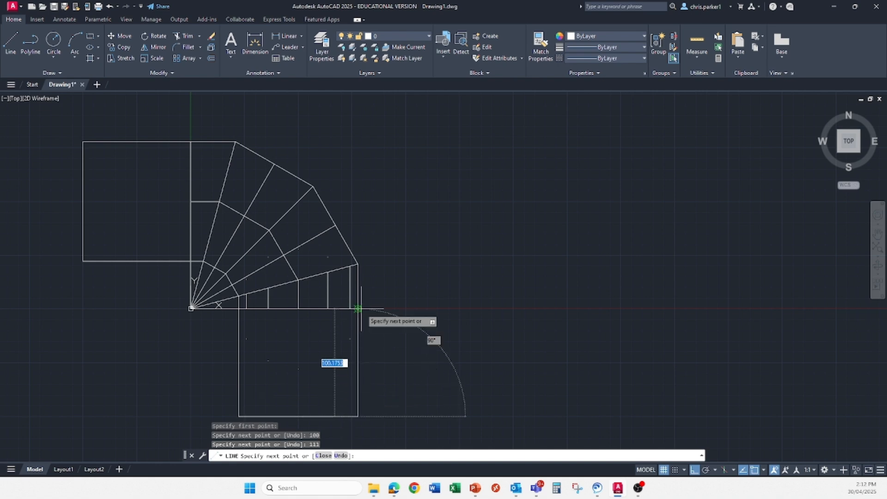
scroll(384, 314, up, 6)
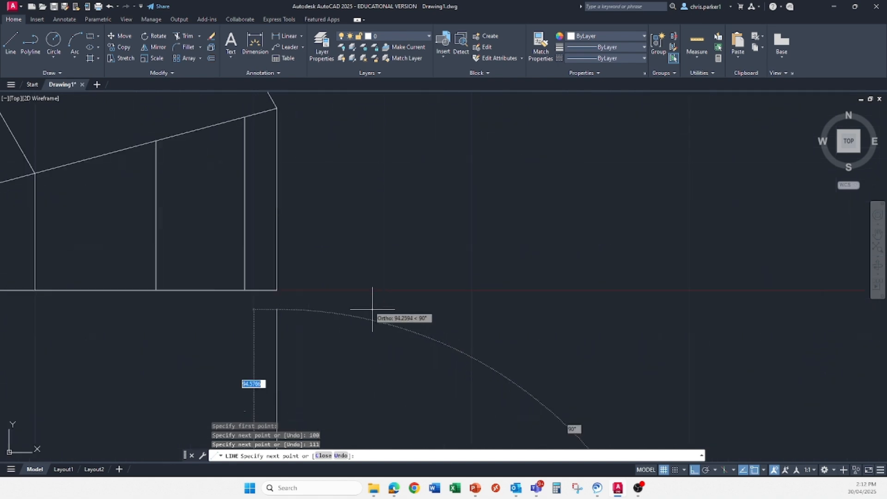
click(277, 290)
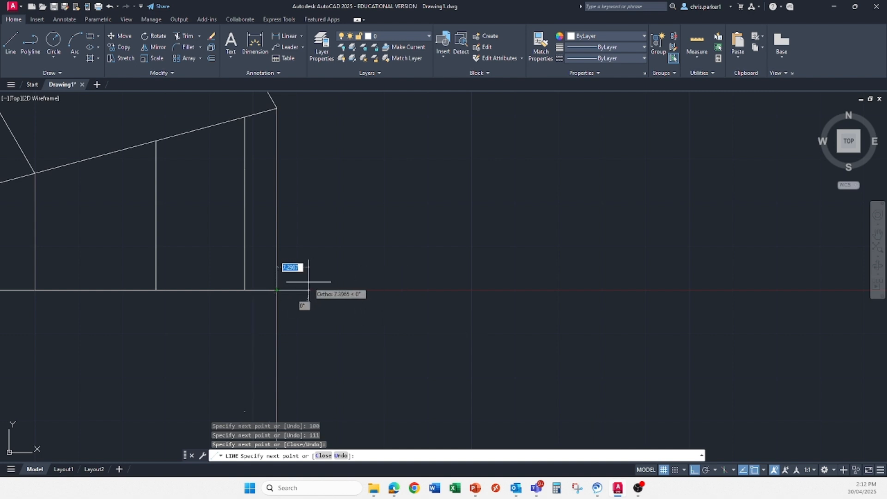
key(Escape)
scroll(297, 281, down, 6)
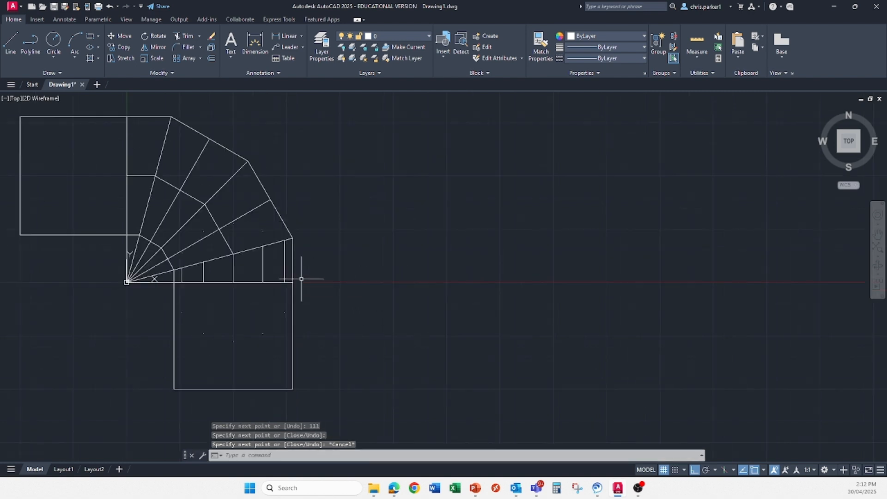
Step: Trim the radiating joint lines and end lines inside the bend's inner throat back to the throat edge, using a fence
middle_drag(314, 279, 294, 292)
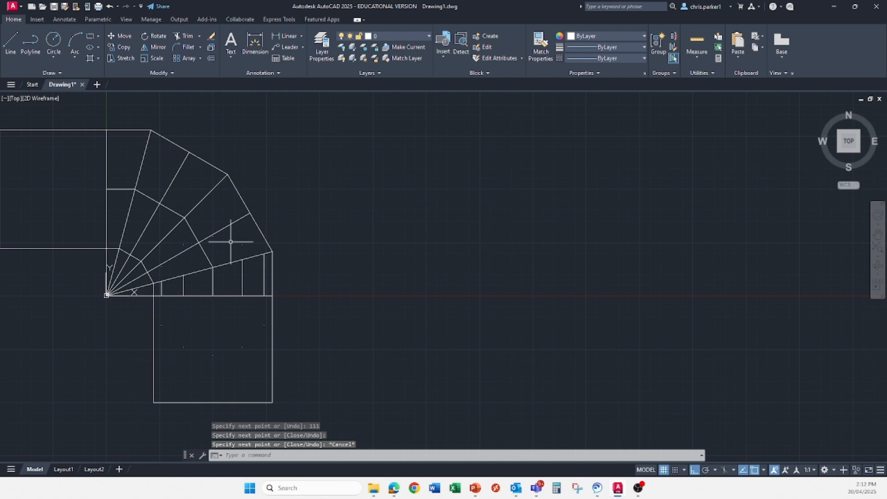
middle_drag(226, 243, 251, 249)
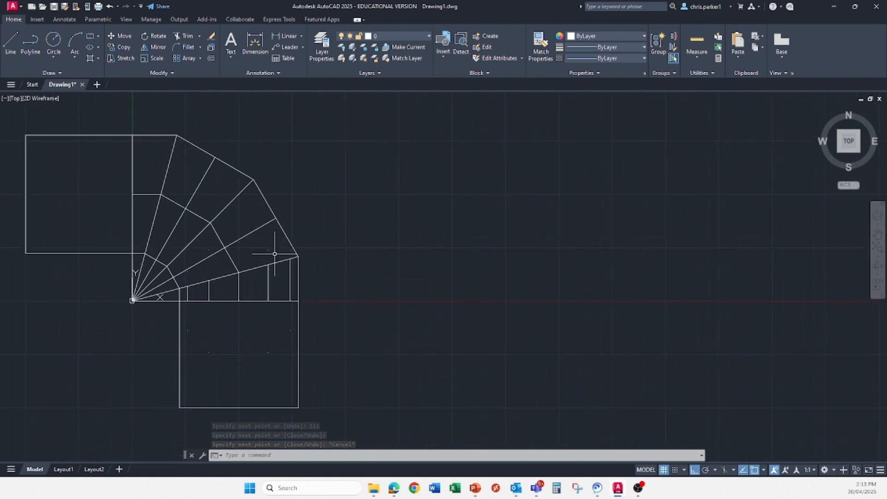
scroll(295, 317, down, 2)
scroll(211, 302, up, 6)
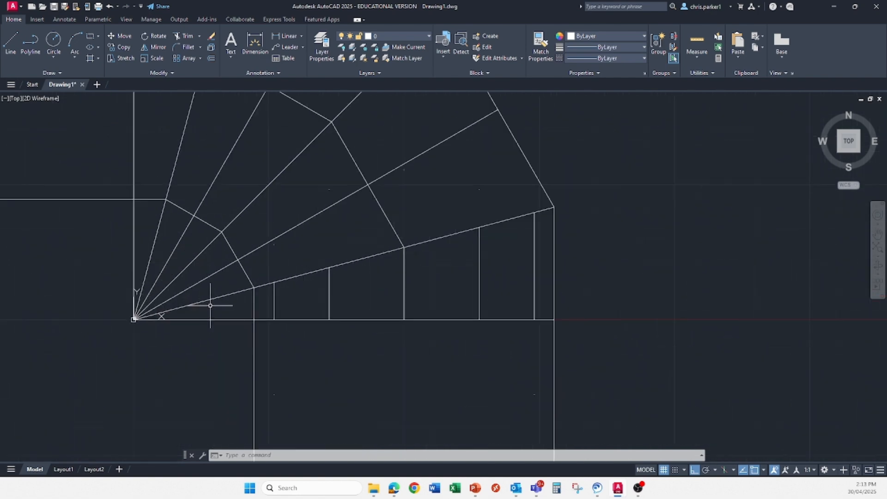
click(182, 35)
click(99, 228)
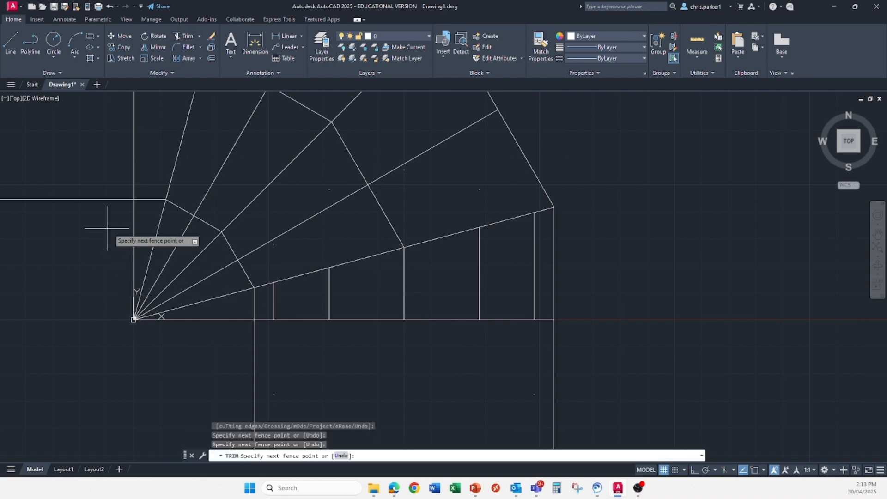
click(227, 342)
key(Return)
scroll(228, 343, down, 5)
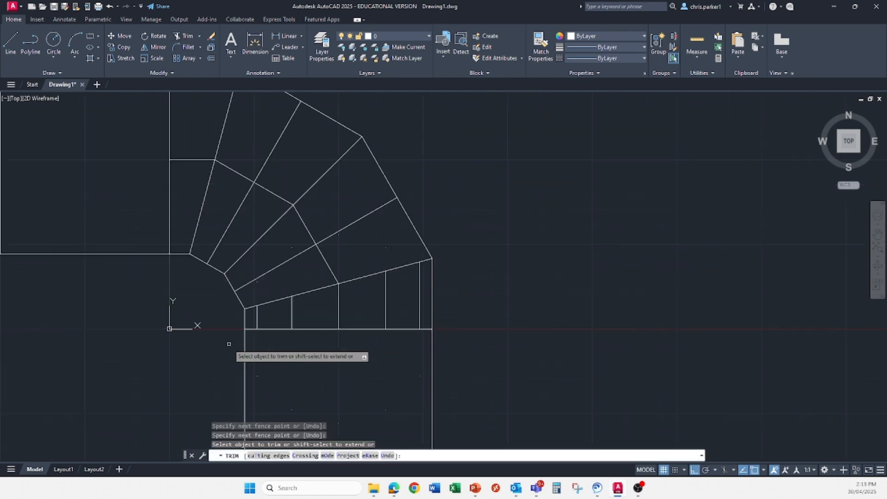
key(Escape)
scroll(509, 357, down, 2)
middle_drag(509, 357, 463, 321)
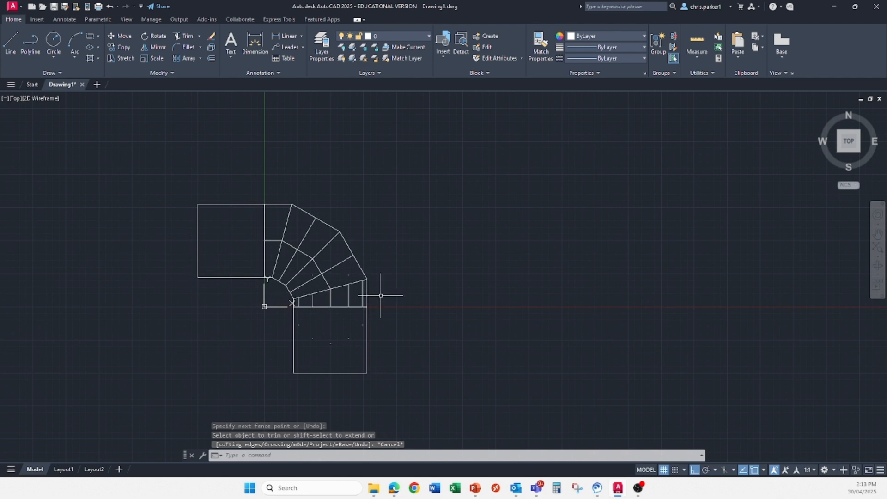
Step: Draw a 348.5 by 367 flat pattern rectangle right of the bend, its bottom edge level with the lower straight section's bottom edge
middle_drag(376, 297, 357, 296)
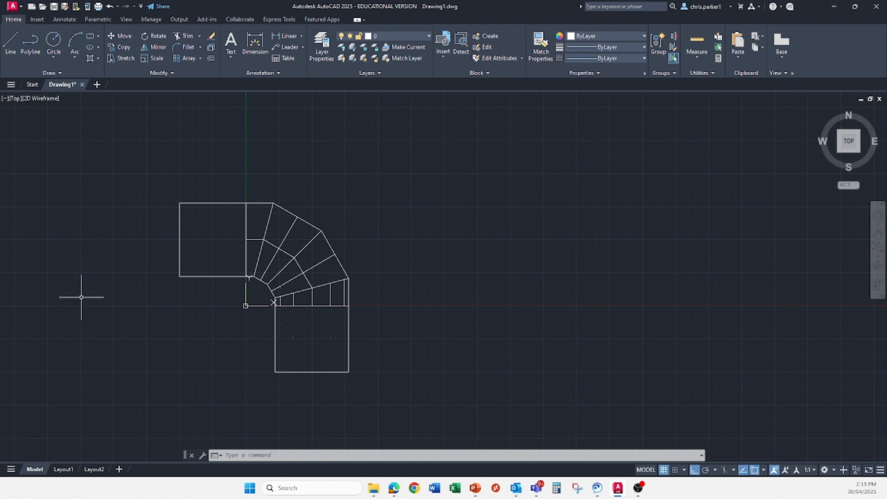
middle_drag(288, 308, 178, 315)
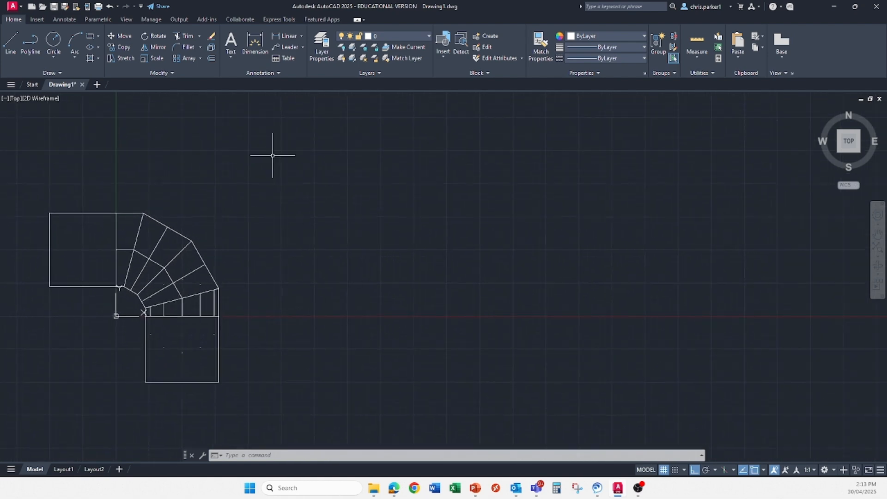
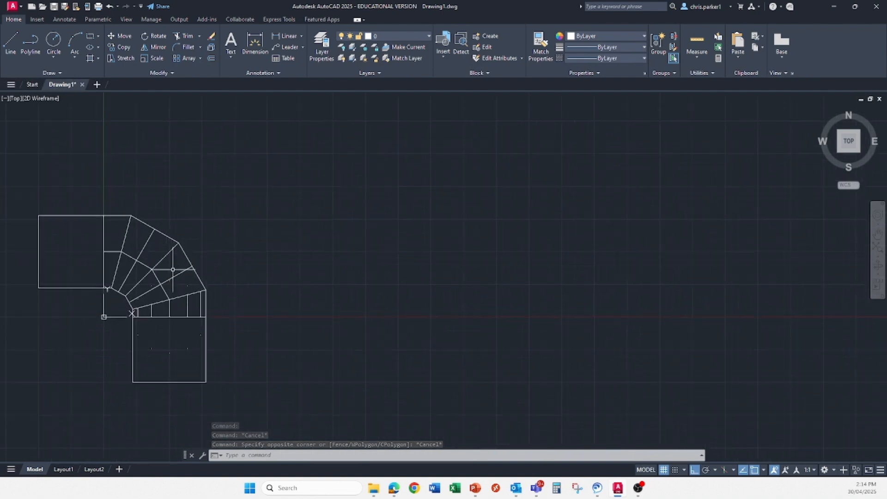
click(90, 36)
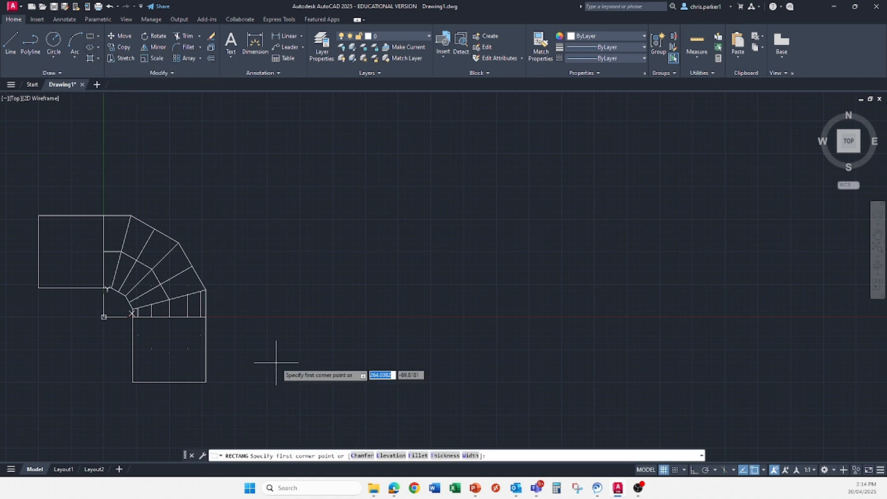
middle_drag(283, 361, 263, 341)
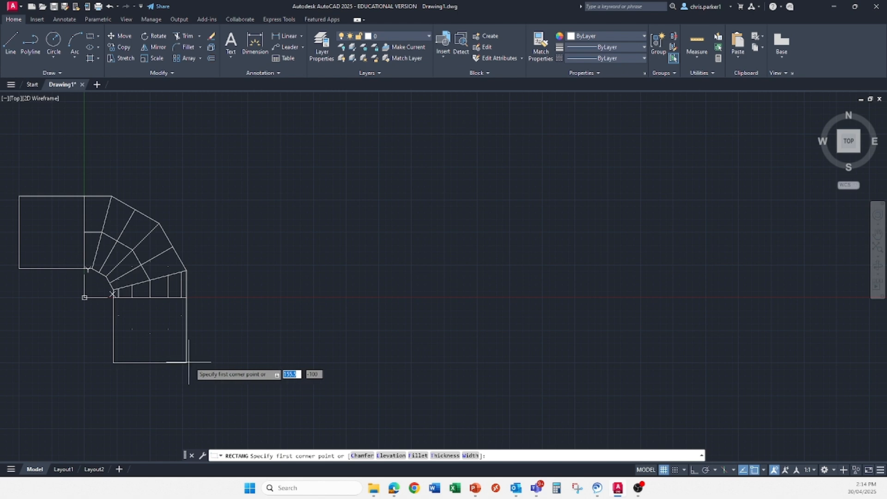
click(230, 363)
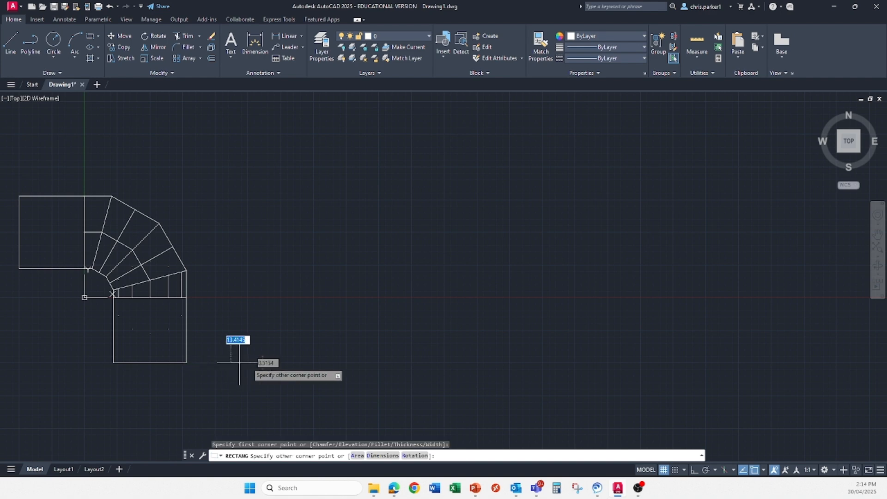
mouse_move(382, 143)
middle_down()
mouse_move(317, 167)
mouse_move(363, 162)
middle_up()
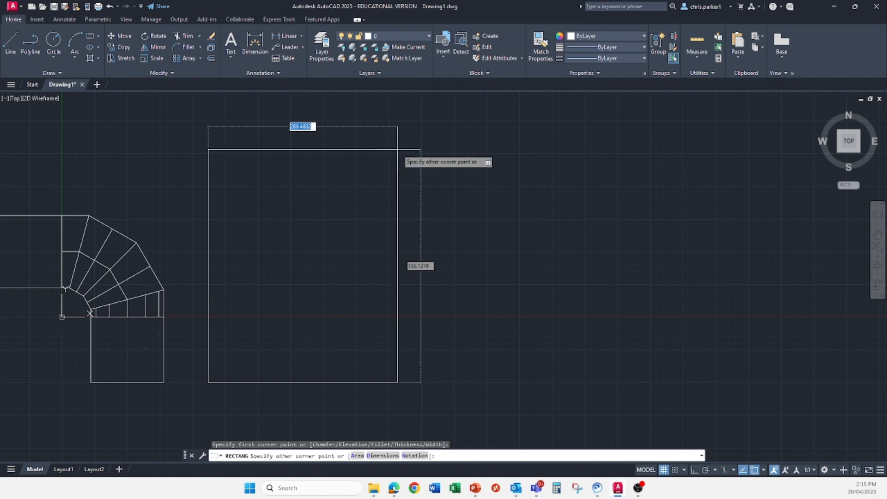
key(Tab)
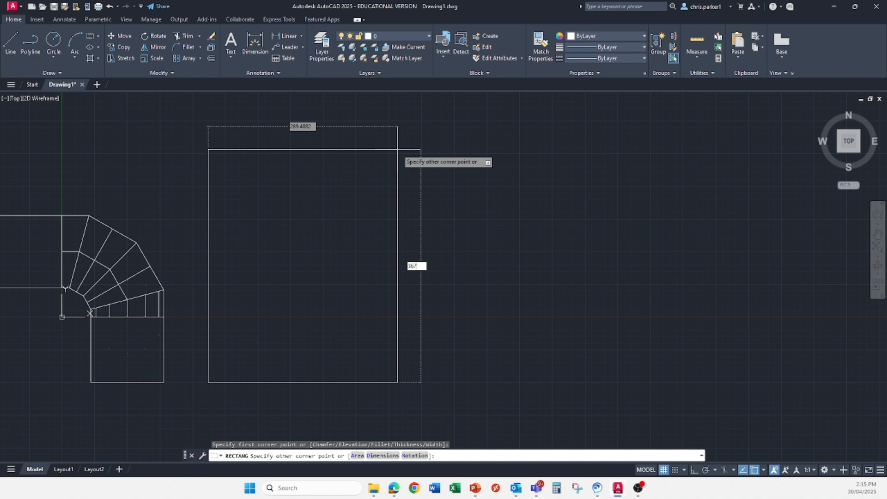
key(Tab)
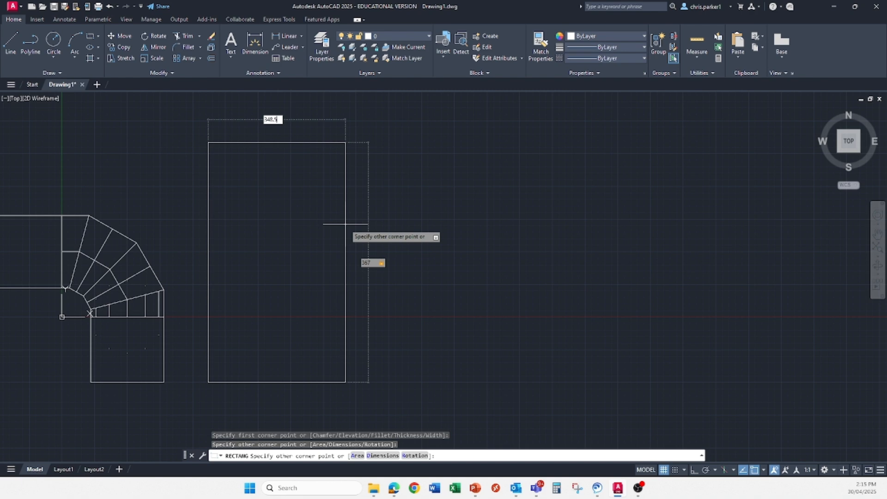
key(Return)
middle_drag(248, 293, 268, 293)
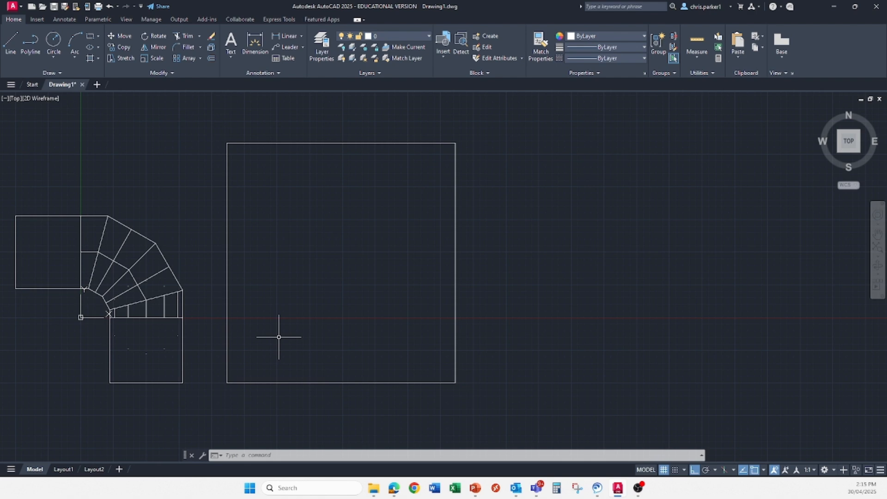
Step: Calculate the flat pattern's division spacing as 348.5/12 in the built-in calculator
mouse_move(279, 337)
middle_down()
mouse_move(265, 315)
mouse_move(276, 342)
middle_up()
scroll(256, 329, up, 2)
middle_drag(221, 325, 237, 332)
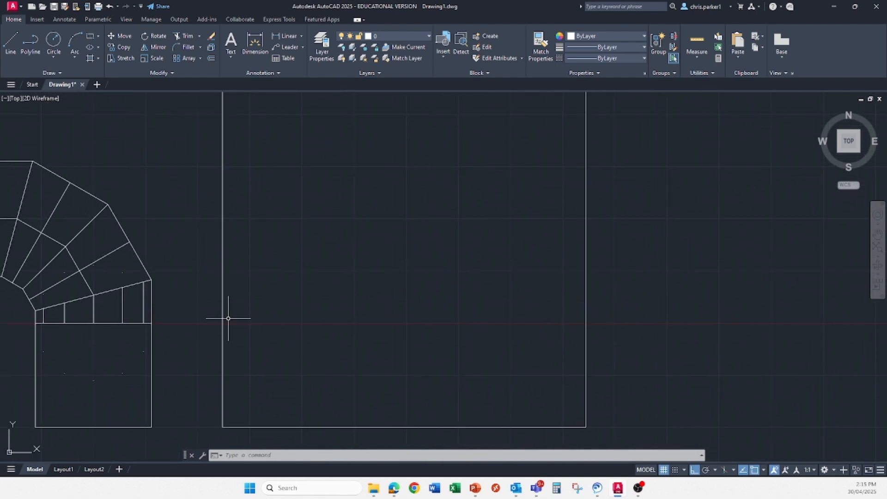
scroll(222, 319, down, 2)
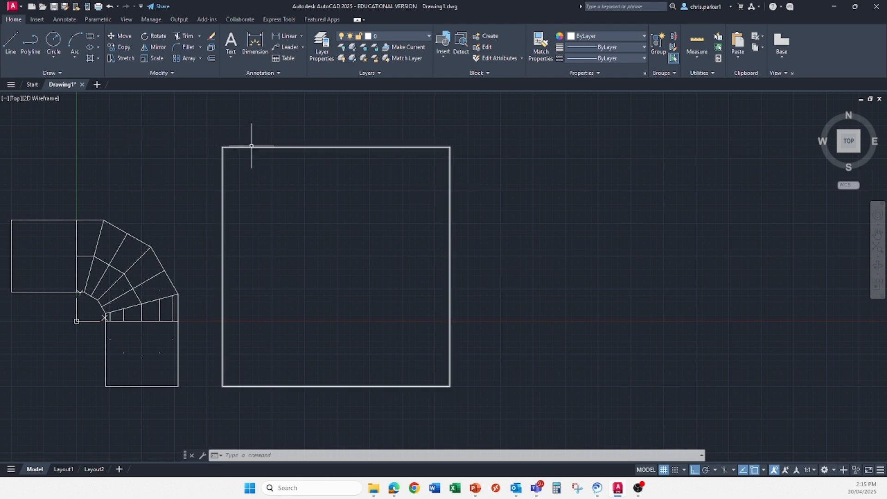
scroll(157, 323, up, 3)
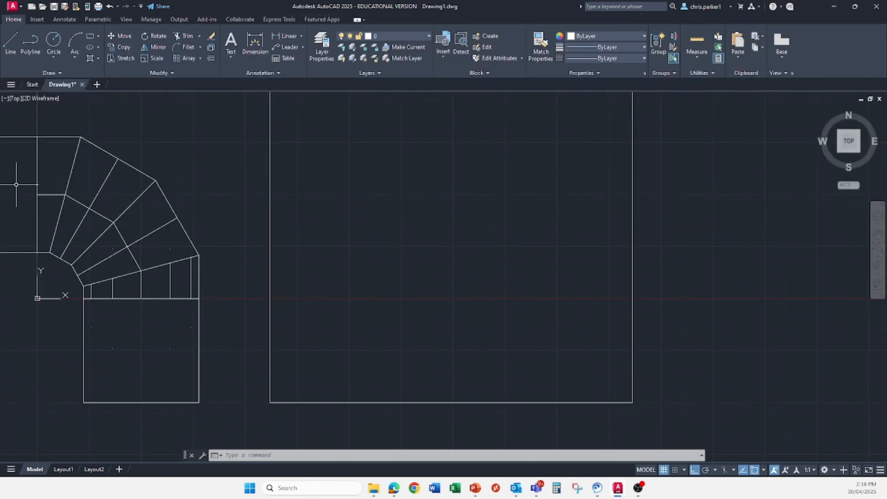
drag(16, 185, 652, 140)
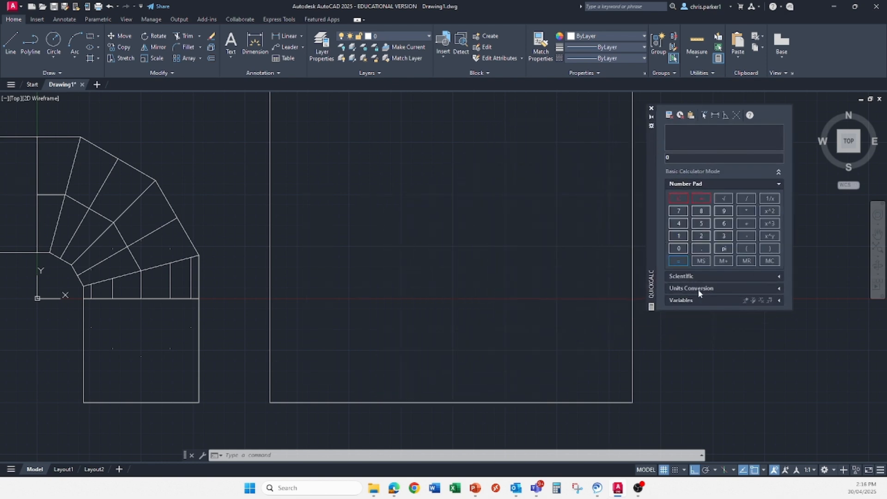
click(727, 238)
click(681, 225)
click(701, 213)
click(746, 198)
click(679, 236)
click(684, 261)
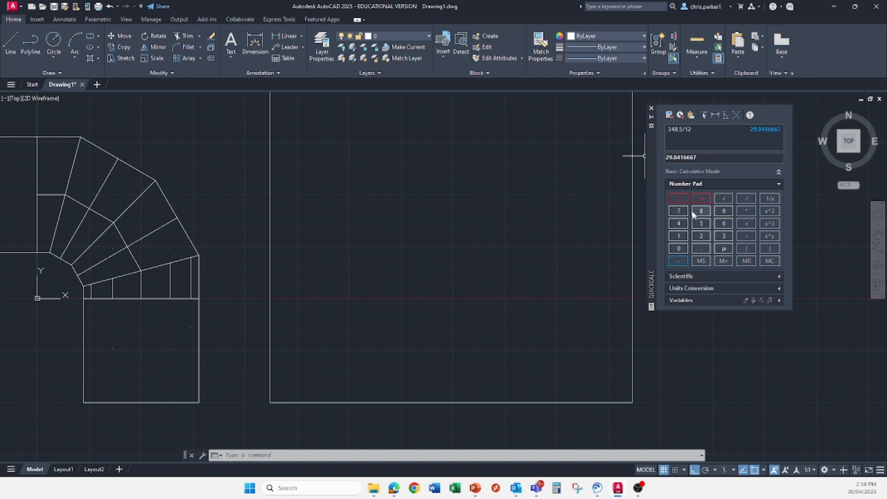
Step: Set the offset distance to 29.041 and try to offset the flat pattern rectangle inward
middle_drag(438, 178, 402, 202)
scroll(403, 202, down, 2)
middle_drag(345, 178, 338, 193)
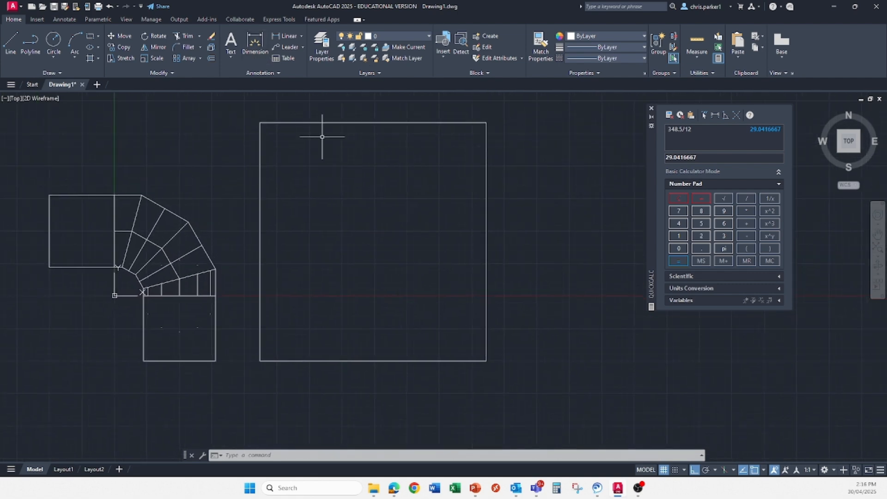
click(214, 56)
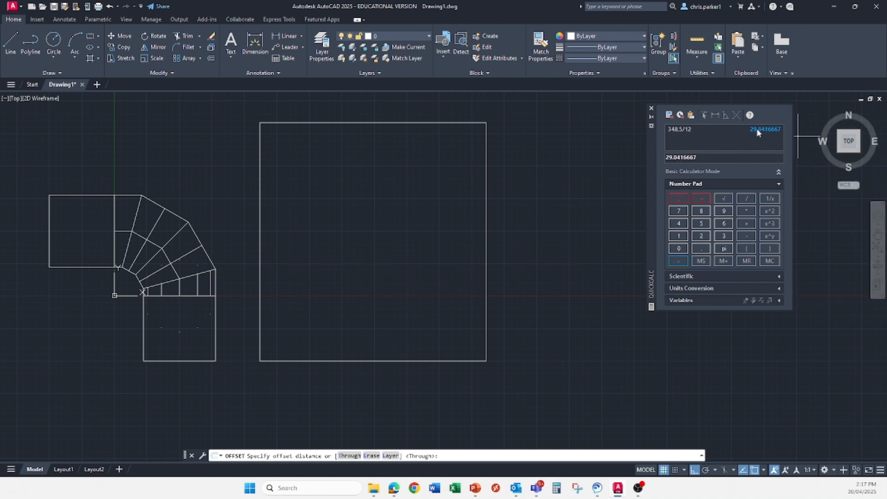
text(29.041)
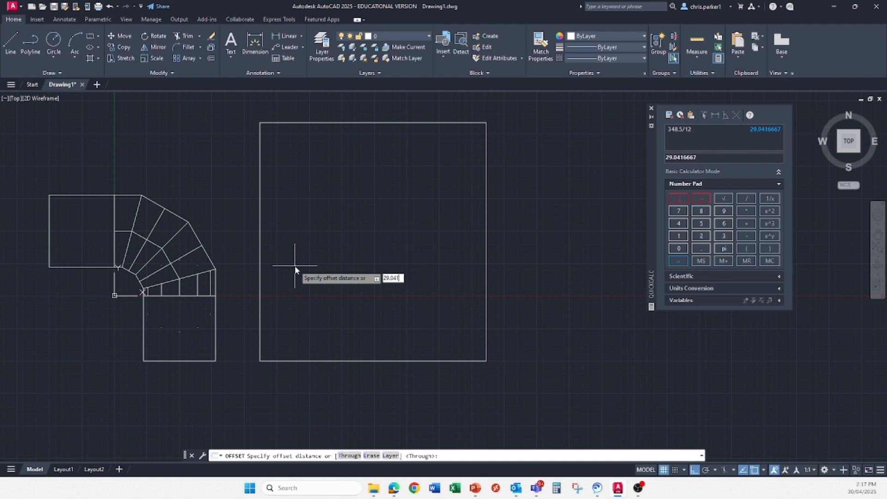
key(Return)
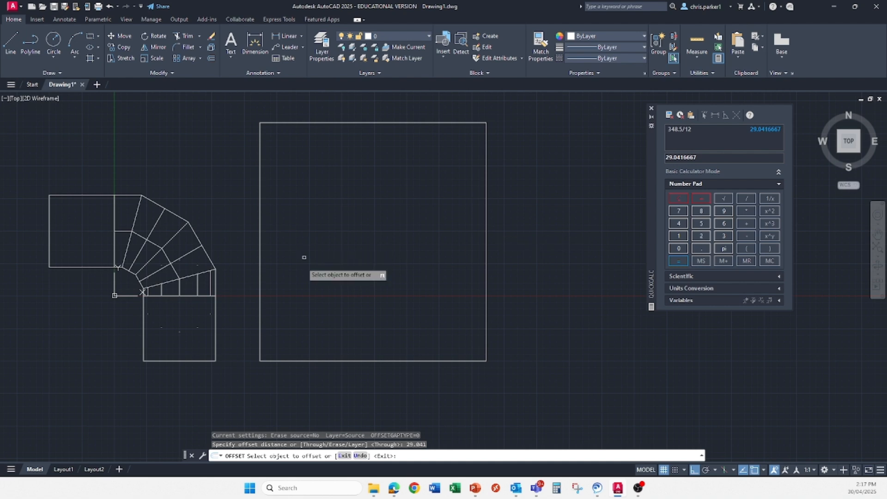
click(260, 236)
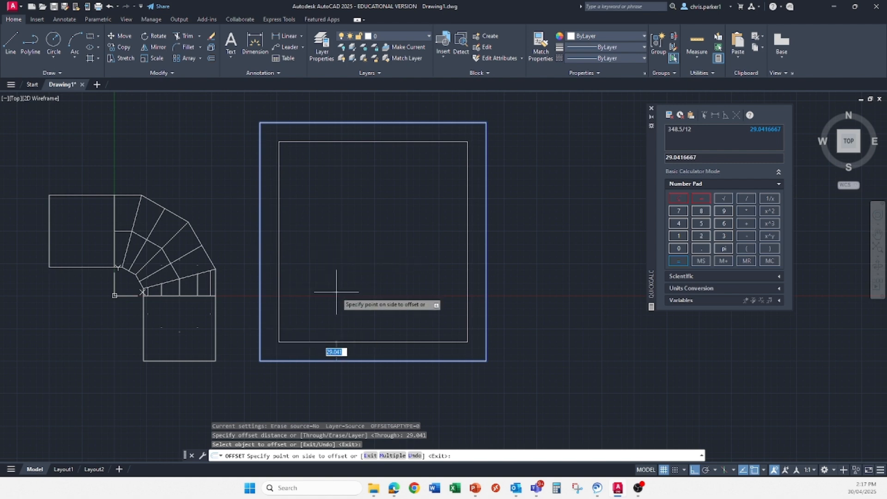
key(Escape)
Step: Select the flat pattern rectangle and the bend's upper lines to compare a joined outline with separate lines
click(260, 170)
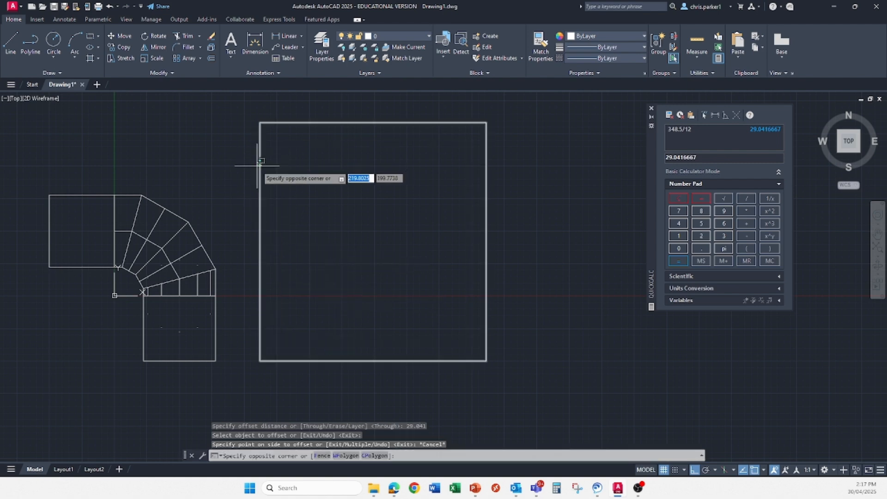
click(263, 184)
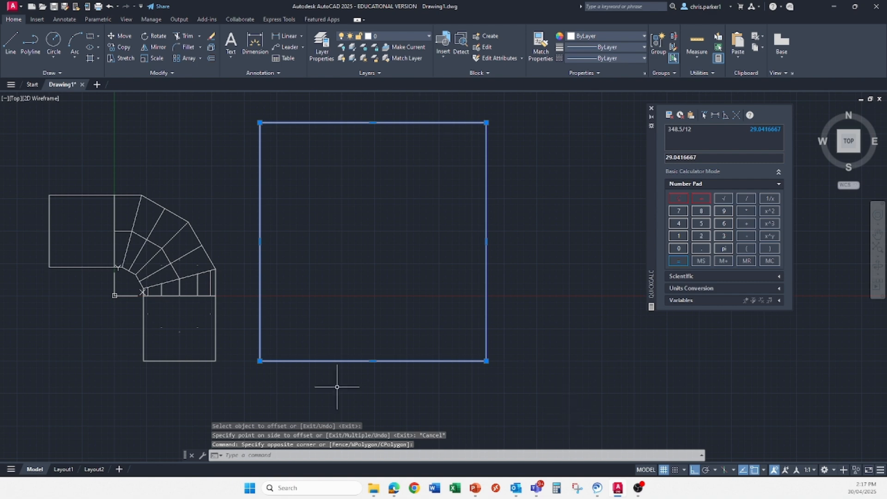
key(Escape)
click(126, 195)
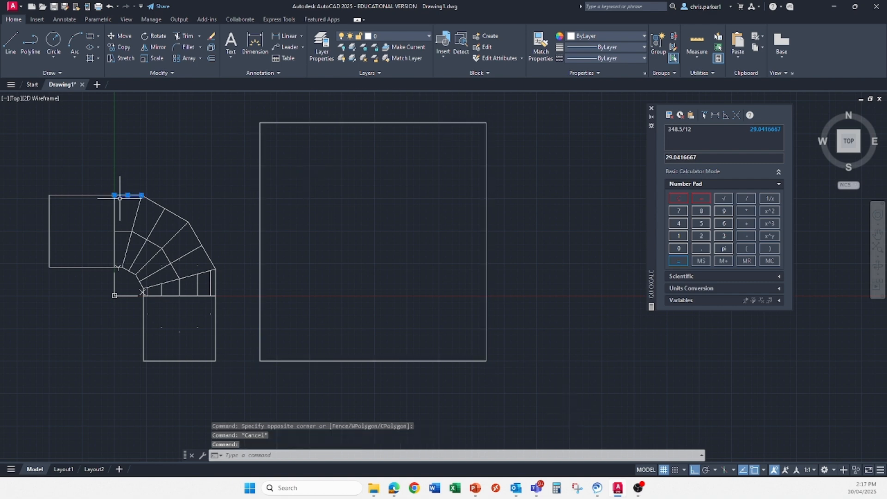
click(93, 196)
click(86, 267)
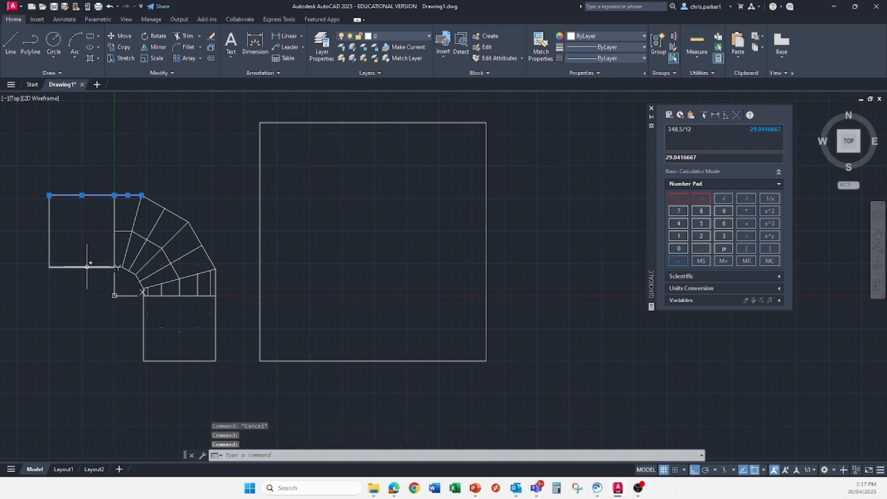
key(Escape)
key(Escape)
key(Escape)
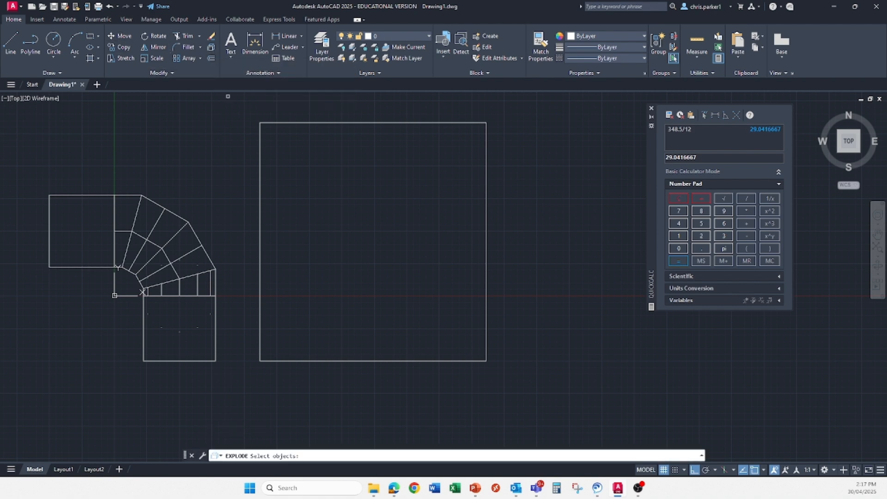
Step: Explode the flat pattern rectangle into separate lines and select its four edges to check that each is individual
click(274, 123)
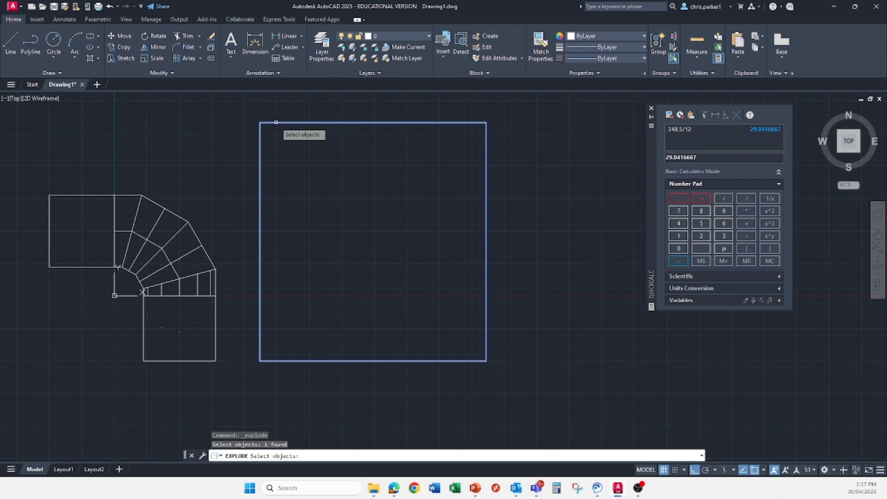
key(Return)
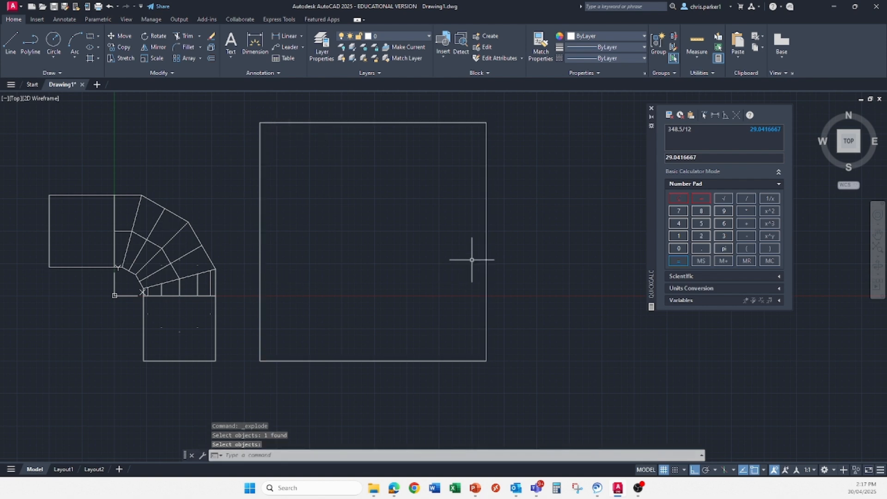
click(471, 122)
click(484, 146)
click(486, 145)
click(486, 143)
click(415, 361)
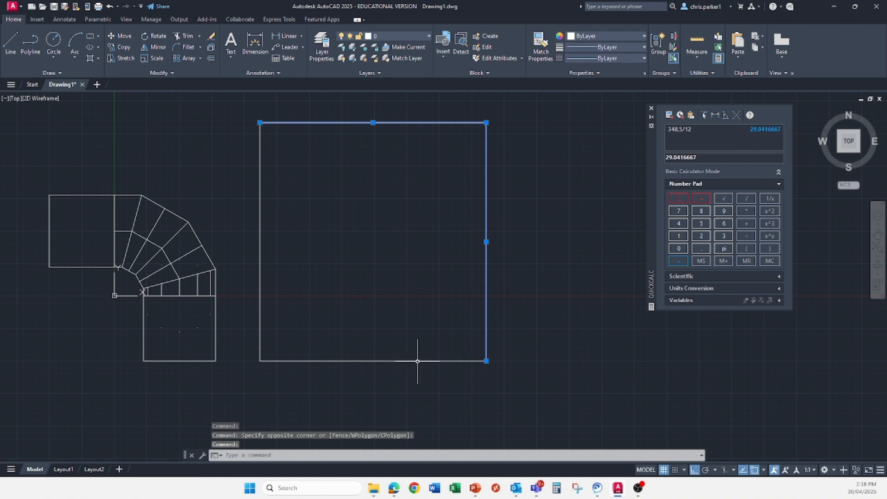
click(260, 305)
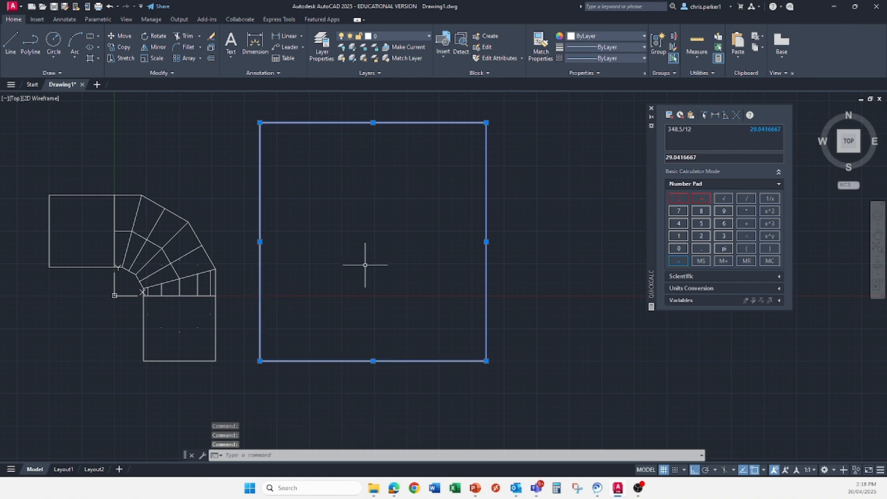
key(Escape)
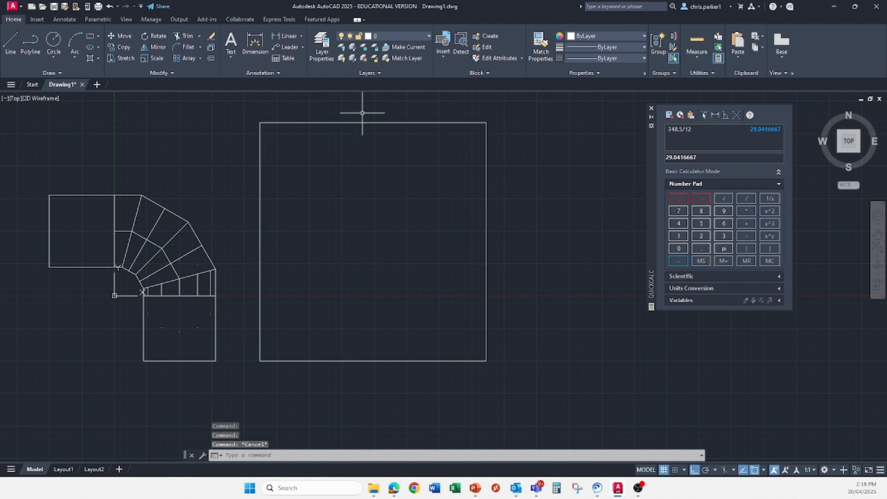
Step: Offset the flat pattern's left edge 29.041 inward to create the first vertical division line
click(211, 57)
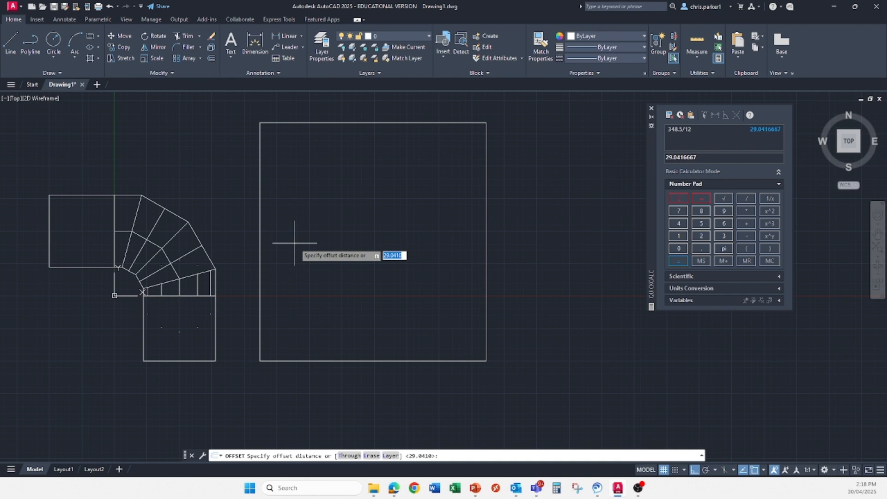
key(Return)
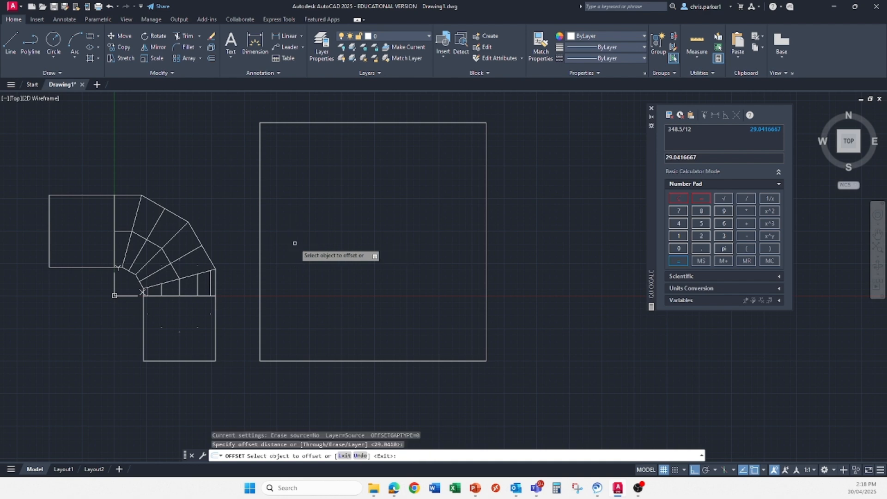
click(260, 245)
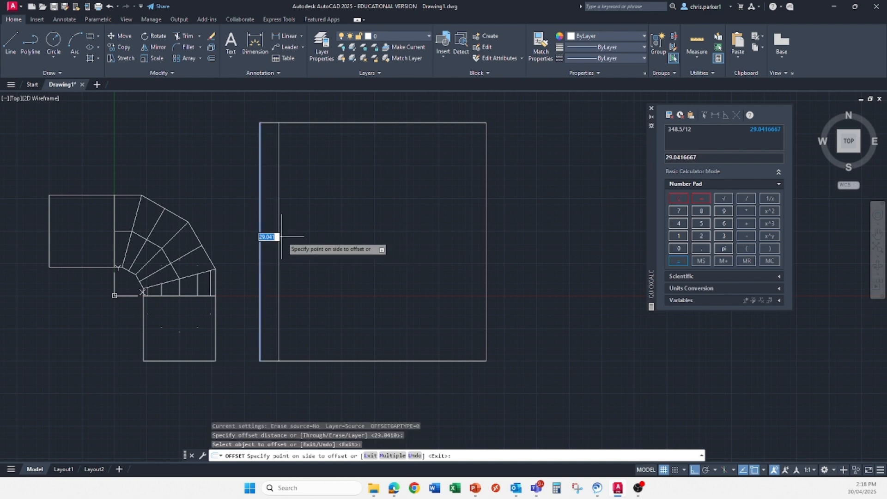
scroll(258, 240, up, 2)
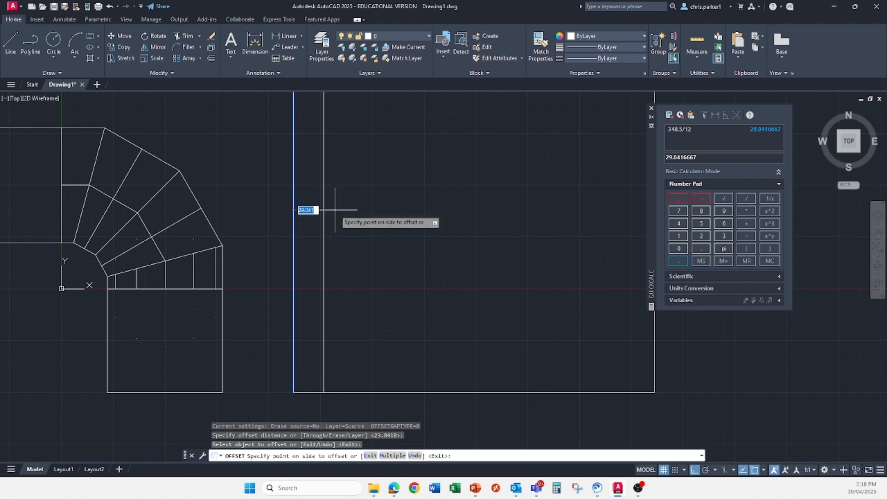
scroll(295, 240, down, 3)
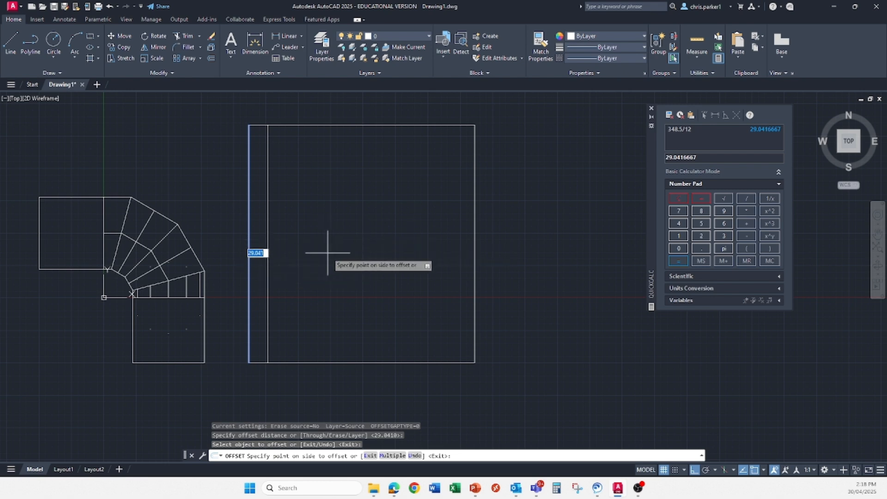
click(287, 242)
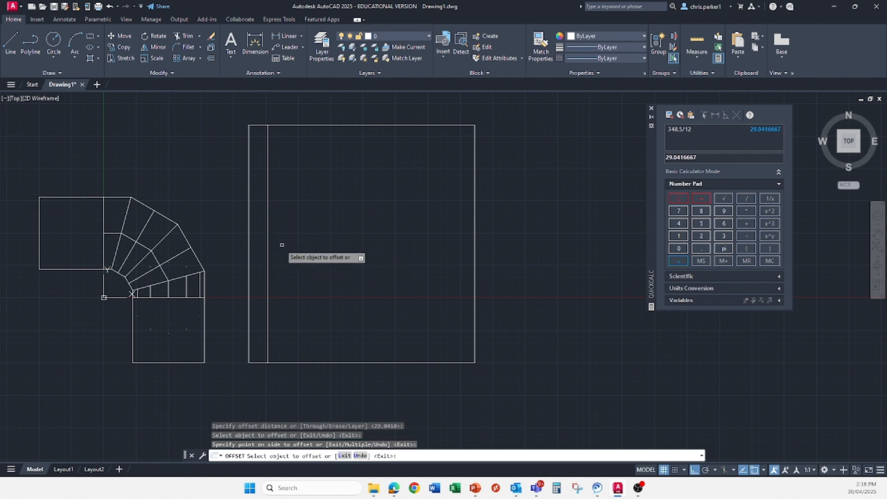
Step: Repeat the 29.041 offset rightward from each newest division line until the flat pattern is divided into twelve vertical strips
click(268, 259)
click(303, 259)
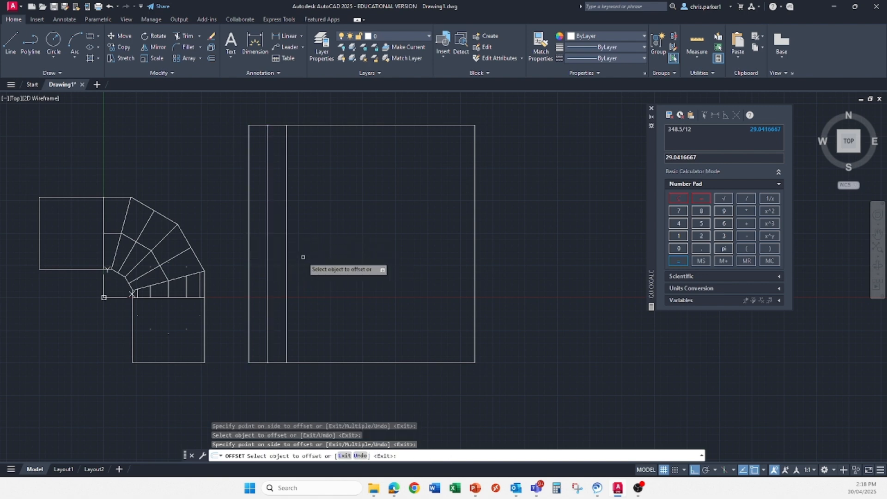
click(287, 256)
click(301, 252)
click(305, 254)
click(326, 259)
click(324, 255)
click(345, 257)
click(343, 260)
click(363, 261)
click(362, 261)
click(388, 266)
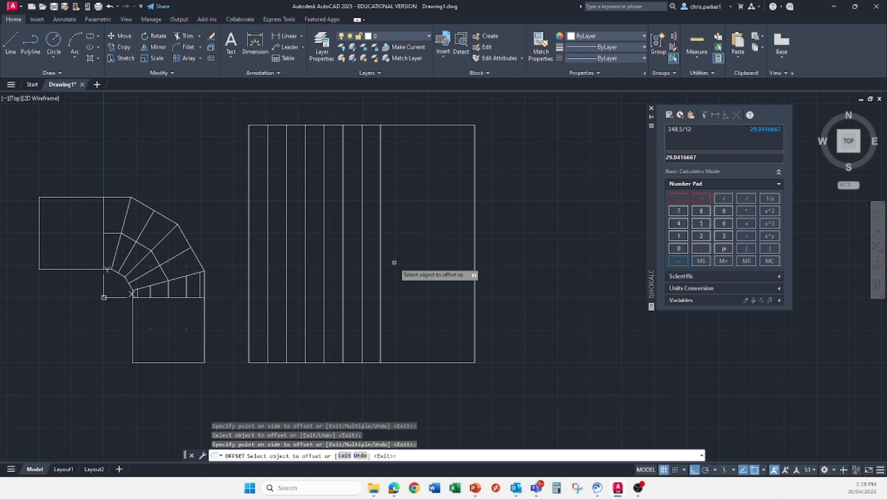
click(380, 272)
click(403, 272)
click(400, 272)
click(418, 277)
click(419, 278)
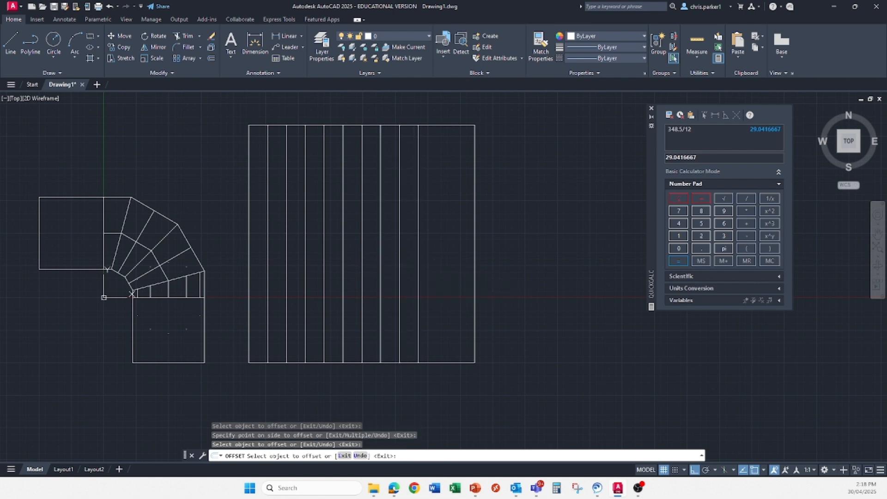
click(432, 275)
click(437, 276)
click(446, 277)
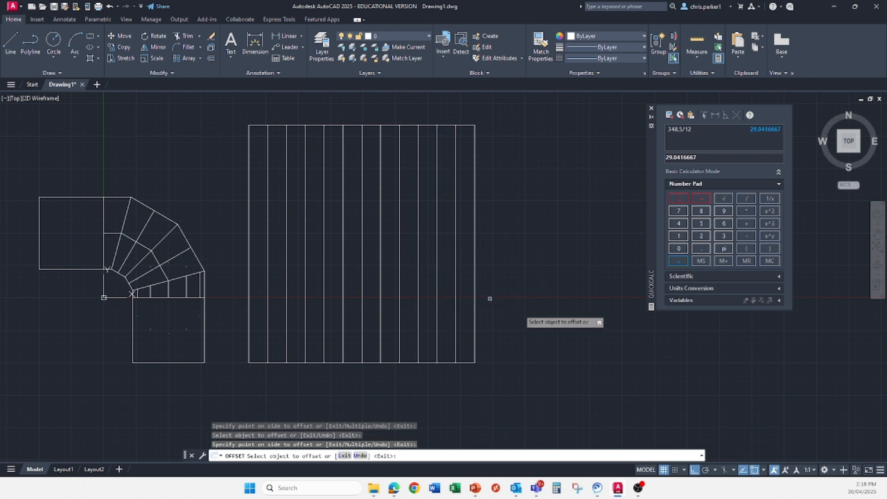
middle_drag(521, 327, 512, 311)
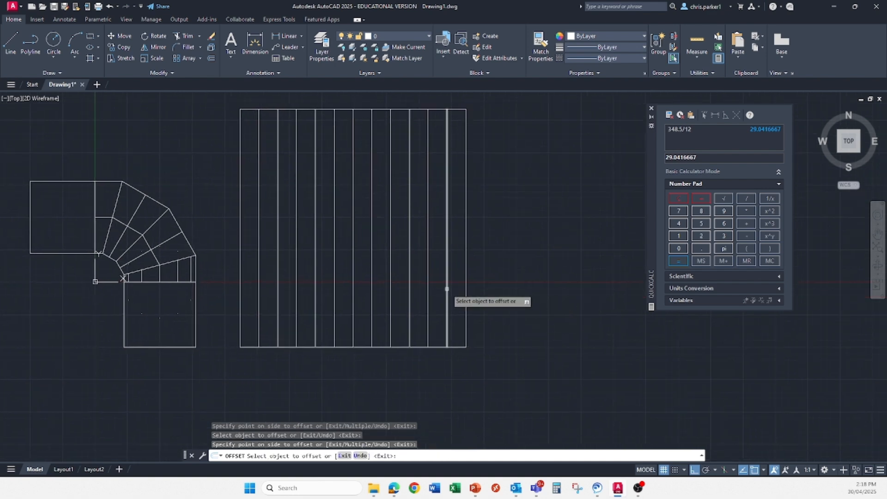
key(Escape)
key(Escape)
key(Escape)
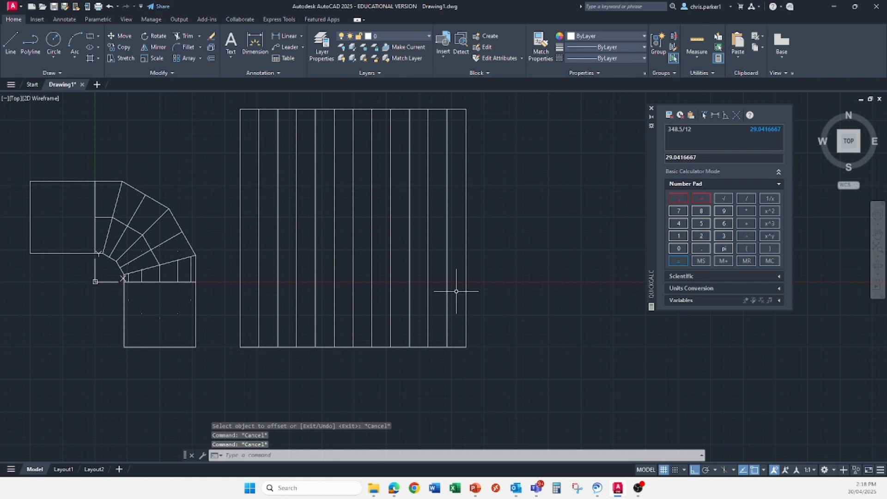
Step: Close the calculator and offset the flat pattern's bottom edge through the right endpoint of the bend's lower horizontal joint line
scroll(235, 284, up, 3)
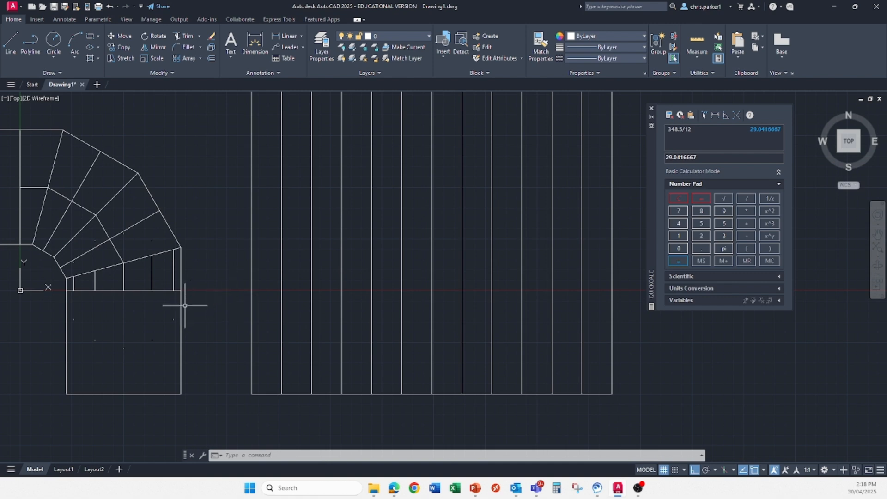
click(652, 109)
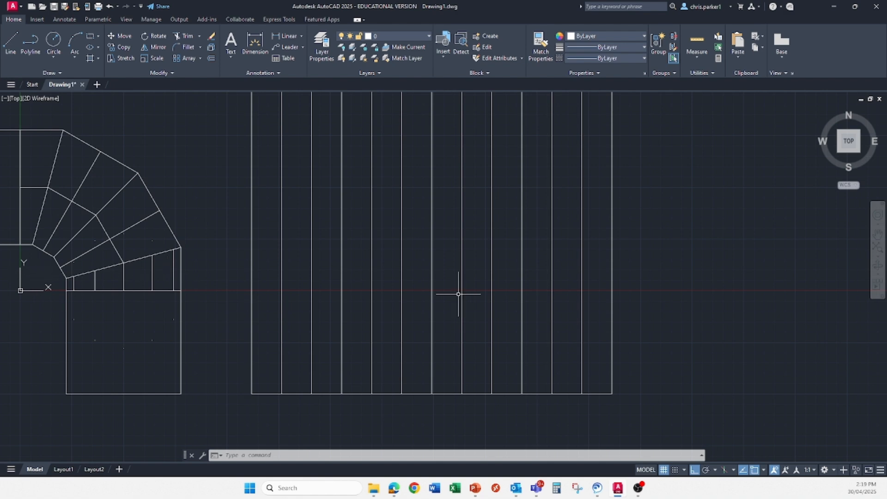
middle_drag(252, 222, 213, 247)
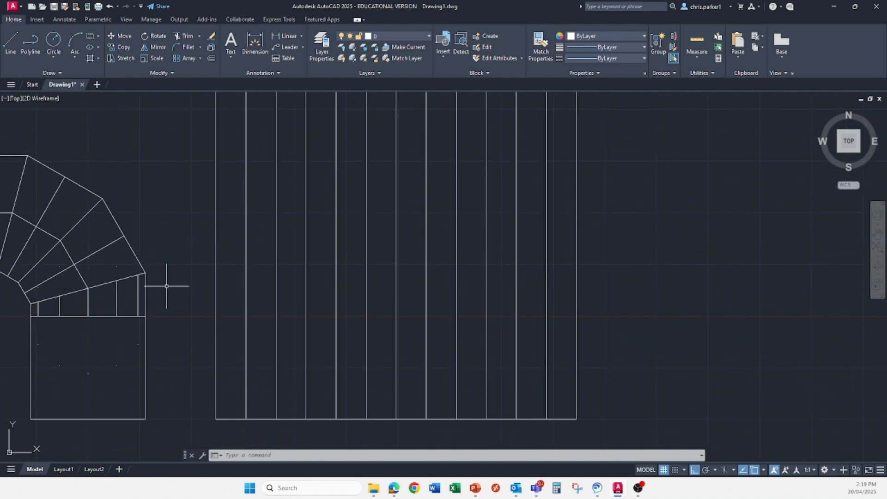
click(211, 58)
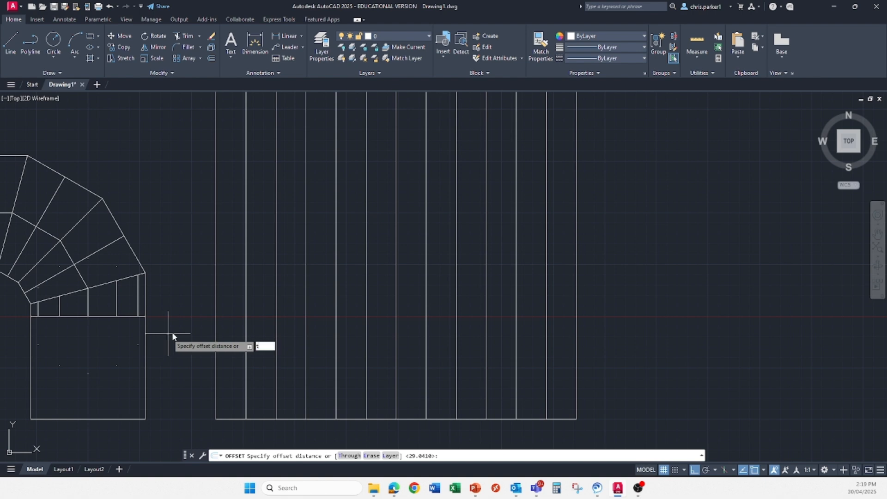
key(Return)
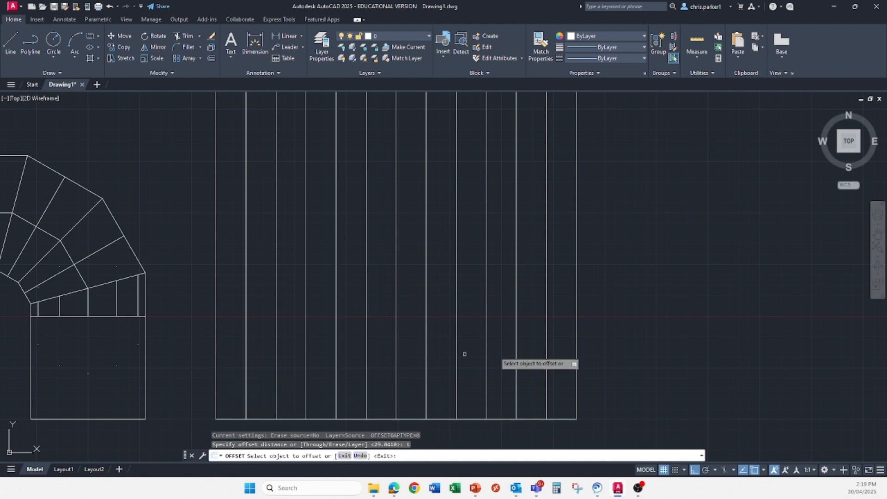
click(221, 418)
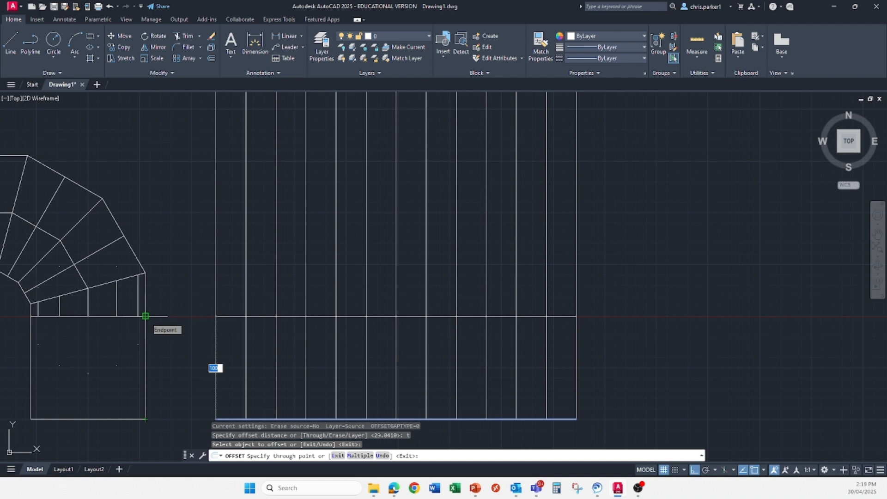
click(145, 316)
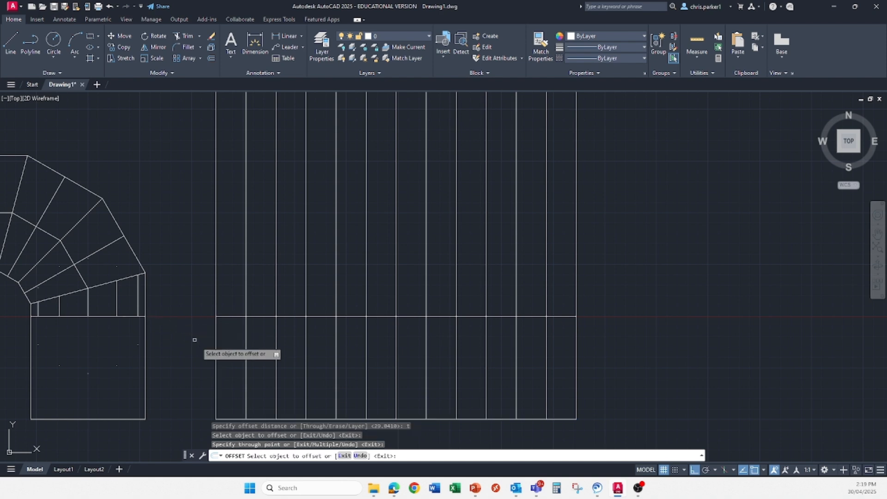
Step: Offset the flat pattern's bottom edge through the lower endpoint of the bend's first sloping joint line
click(225, 418)
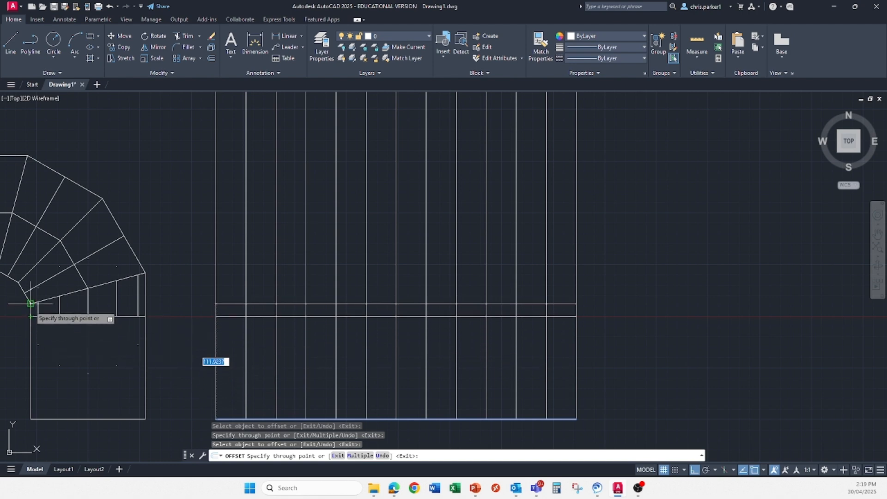
scroll(32, 310, up, 2)
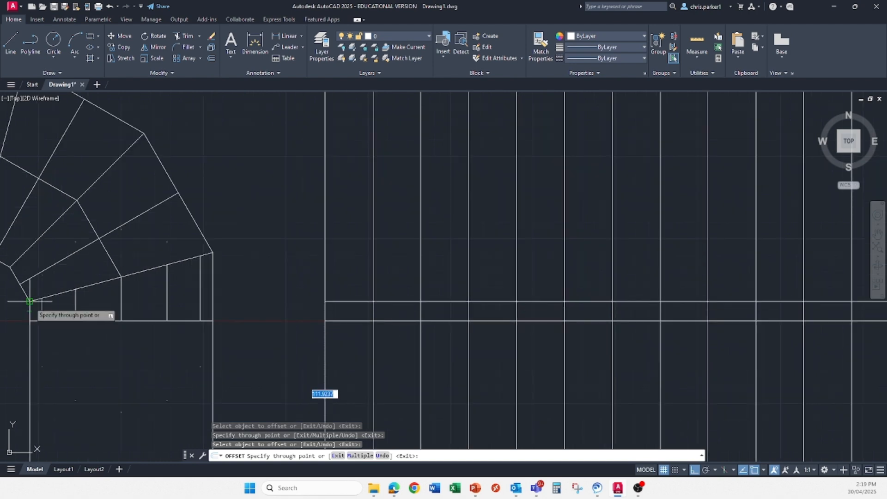
click(29, 301)
middle_drag(242, 327, 281, 274)
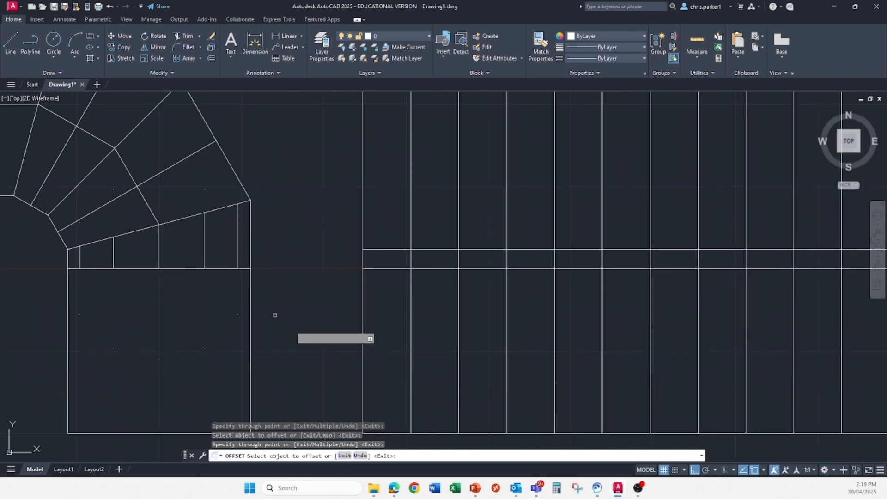
Step: Offset the newest horizontal line successively through the tops of the bend's three leftmost vertical division lines
click(364, 250)
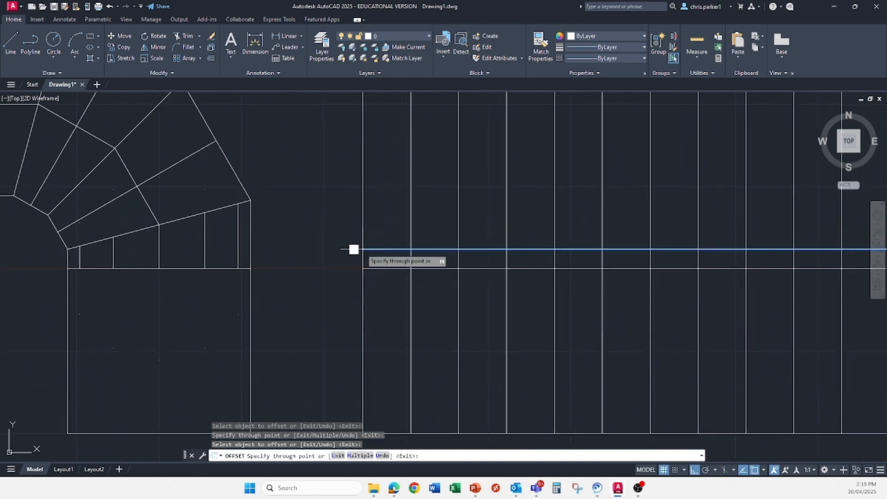
click(80, 246)
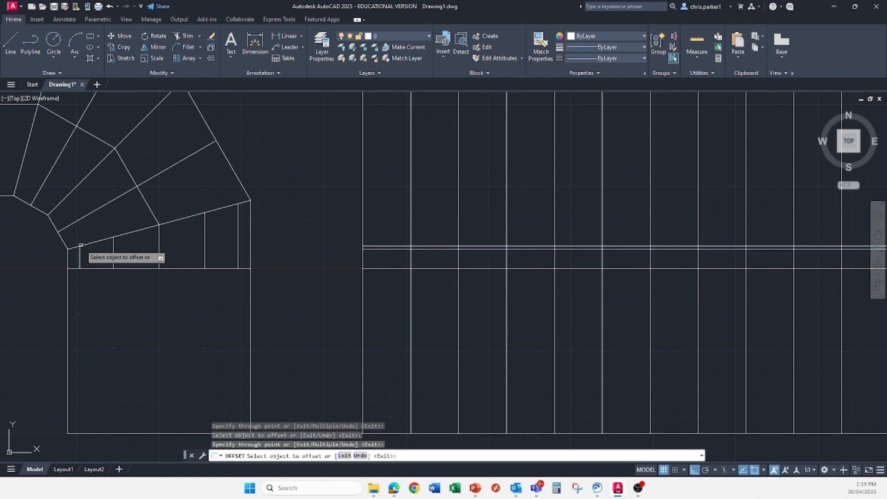
click(370, 246)
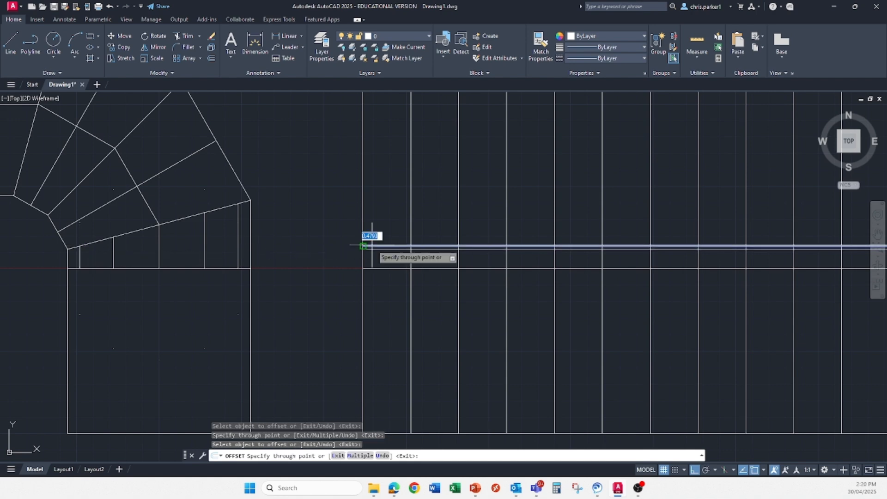
click(113, 238)
click(374, 236)
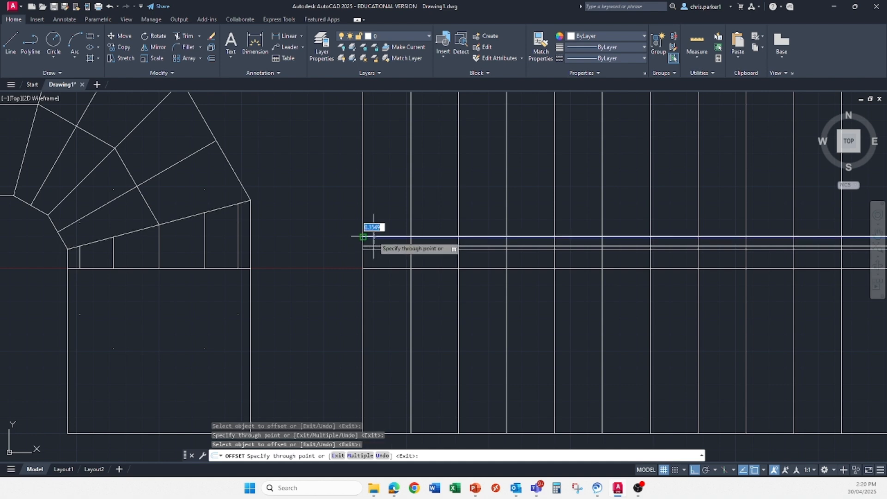
click(167, 222)
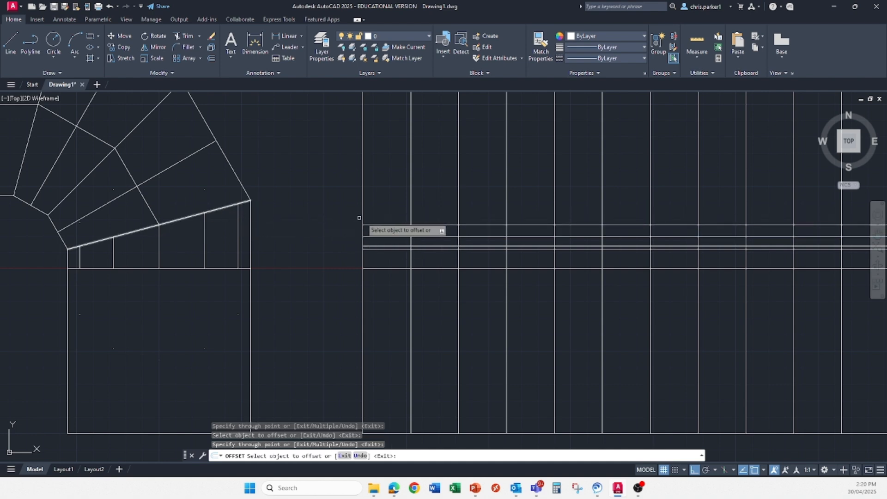
Step: Offset further horizontal lines through the tops of the two remaining vertical division lines and the sloping joint line's upper endpoint
click(375, 225)
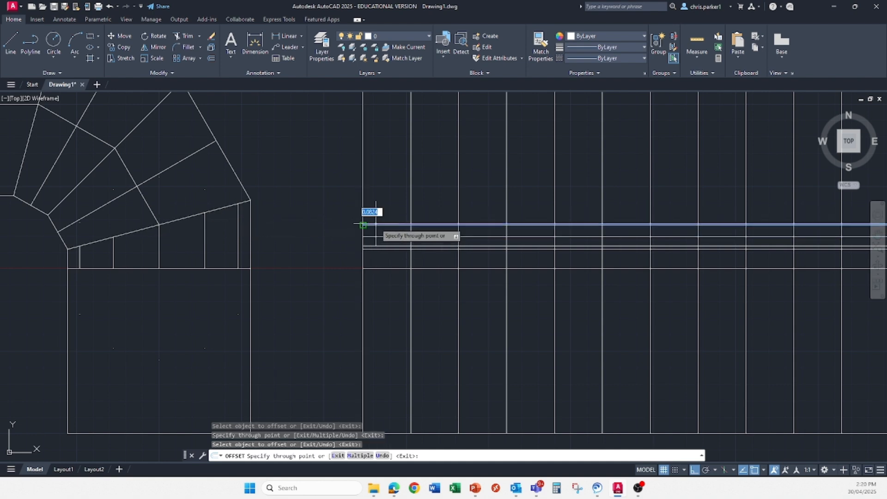
click(205, 212)
click(384, 213)
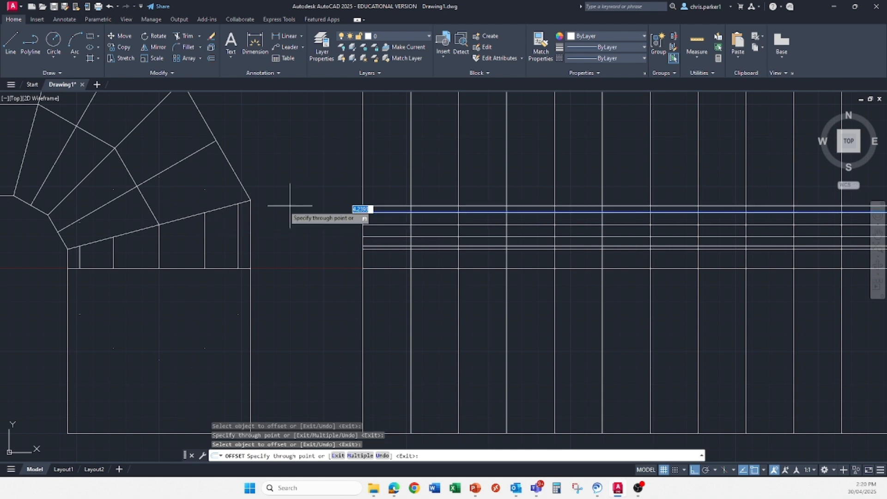
click(238, 203)
click(368, 204)
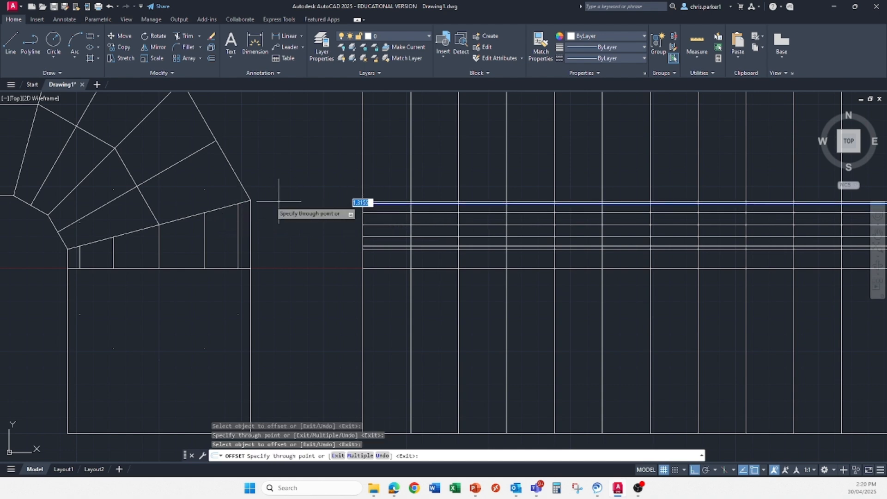
click(250, 200)
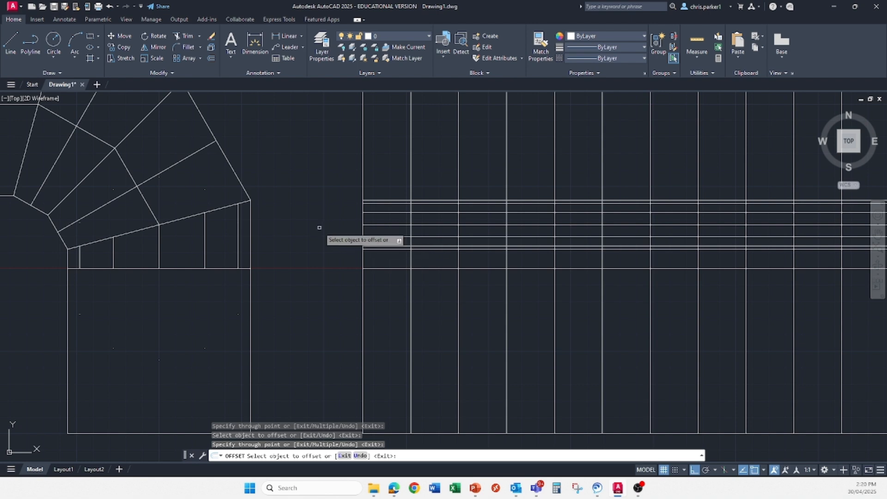
mouse_move(257, 159)
middle_down()
mouse_move(228, 260)
mouse_move(205, 268)
middle_up()
key(Escape)
key(Escape)
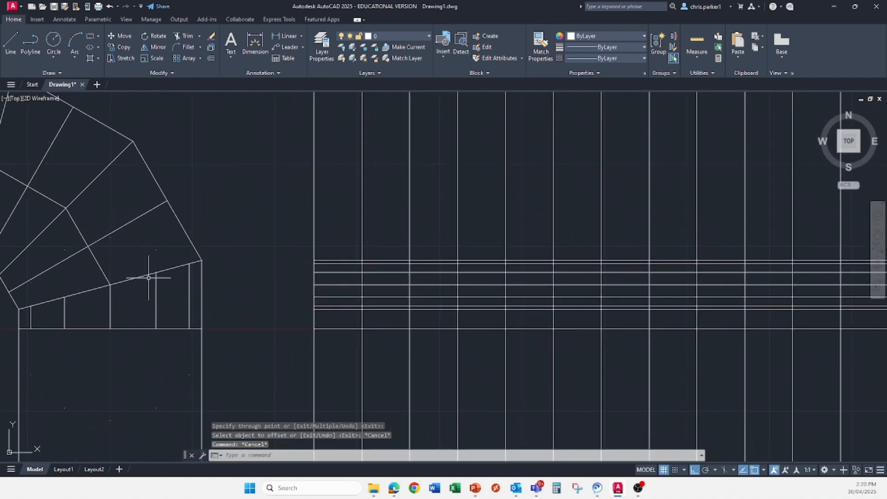
Step: Draw a horizontal line from the midpoint of the bend's lowest sloping joint line to the flat pattern's left edge
mouse_move(312, 249)
middle_down()
mouse_move(291, 239)
mouse_move(276, 259)
middle_up()
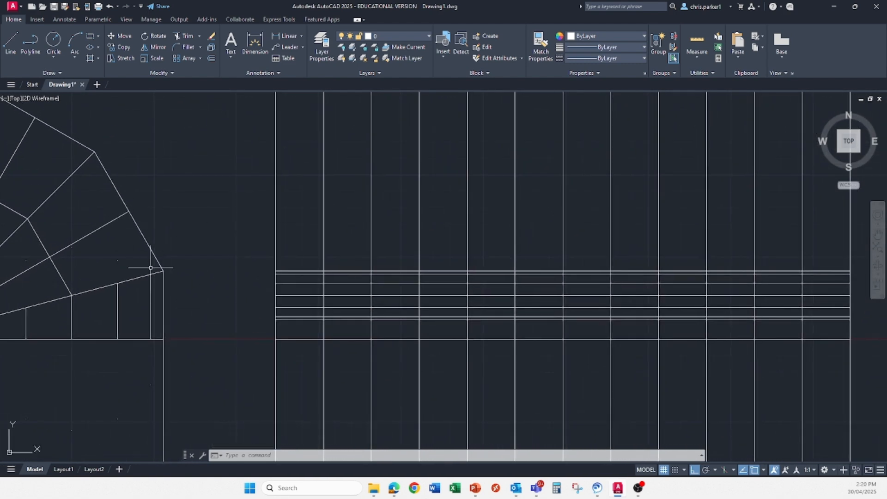
click(12, 40)
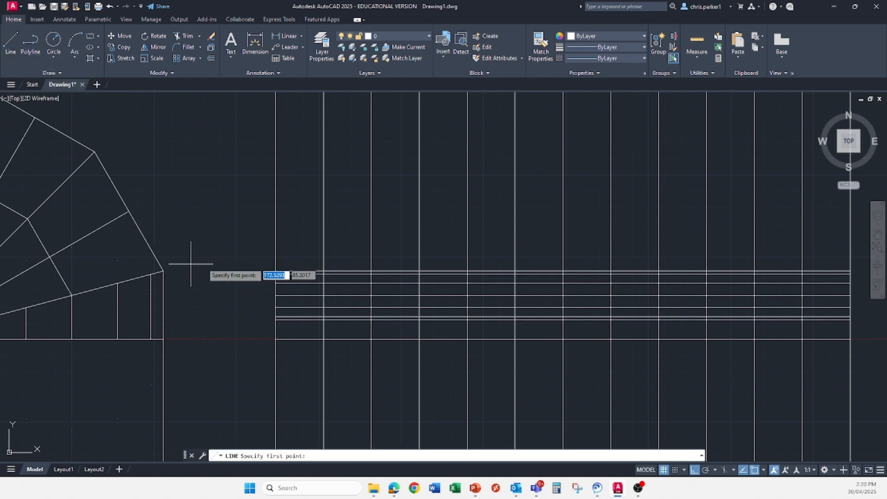
click(72, 295)
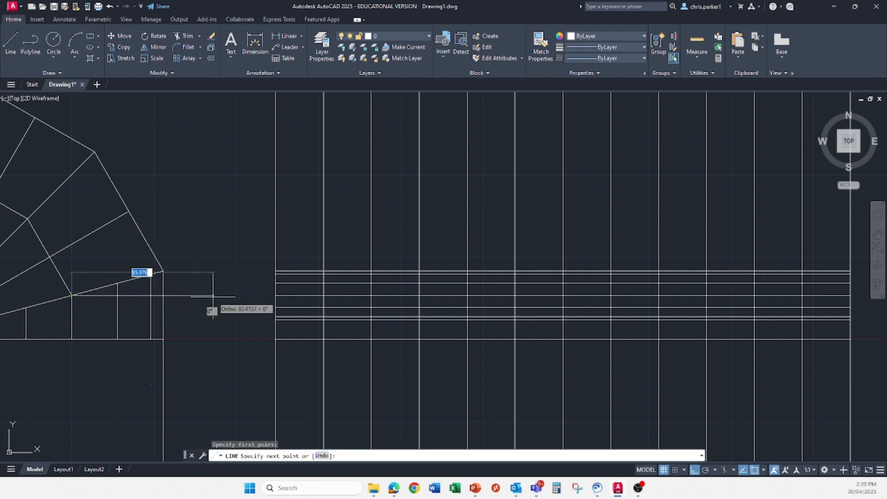
click(275, 296)
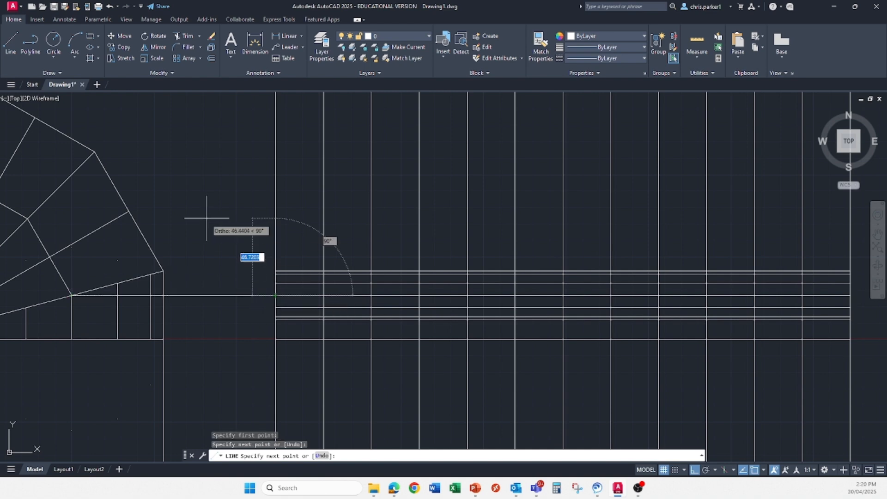
key(Escape)
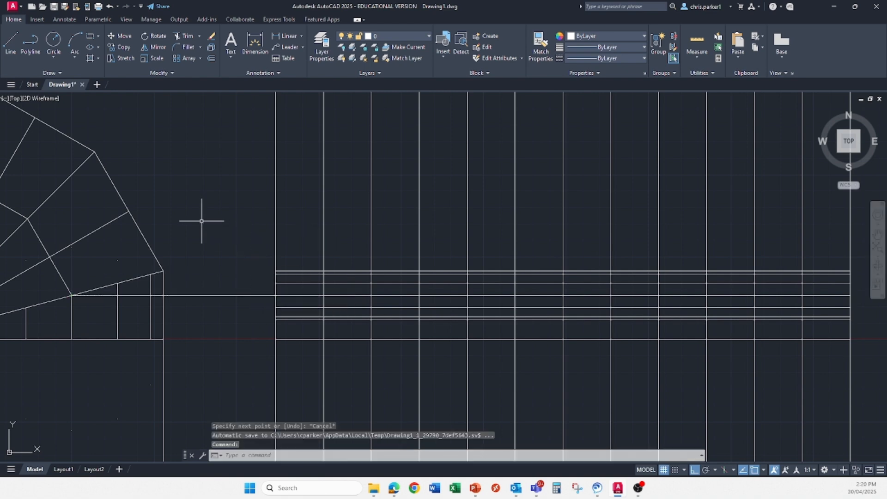
Step: Examine how the joint's middle height line carries across from the bend to the flat pattern's strips
scroll(233, 231, down, 3)
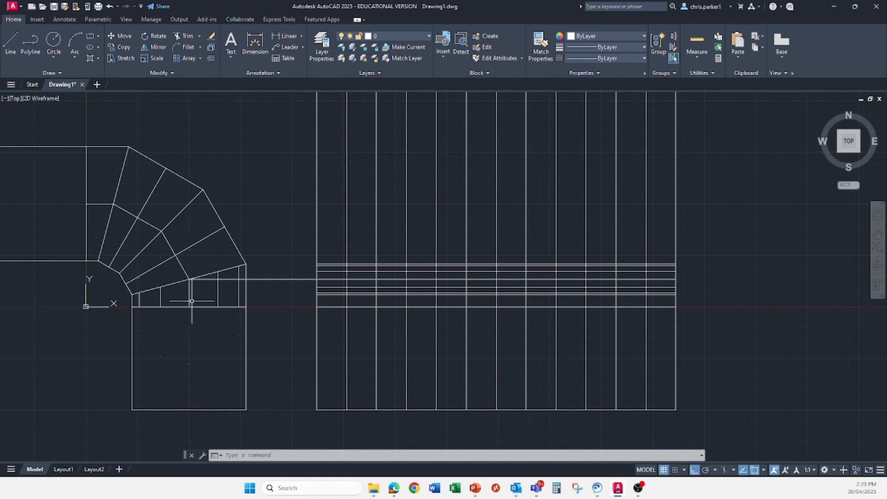
middle_drag(413, 277, 363, 299)
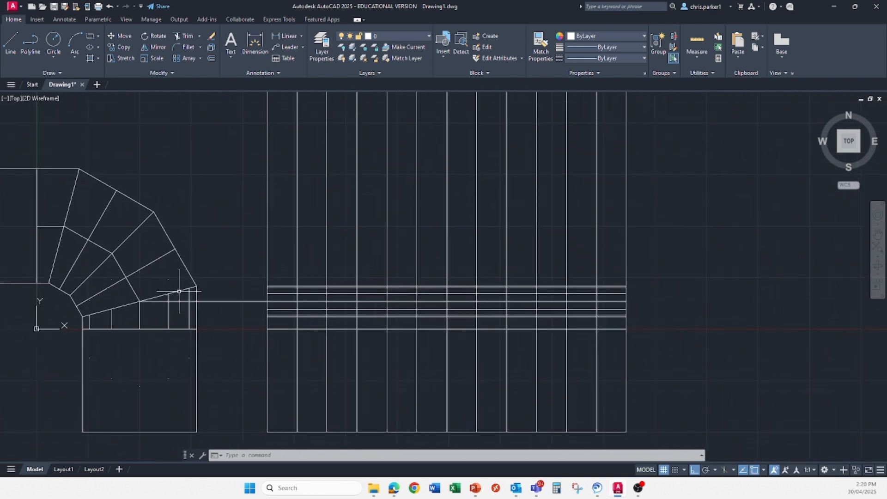
middle_drag(249, 322, 243, 326)
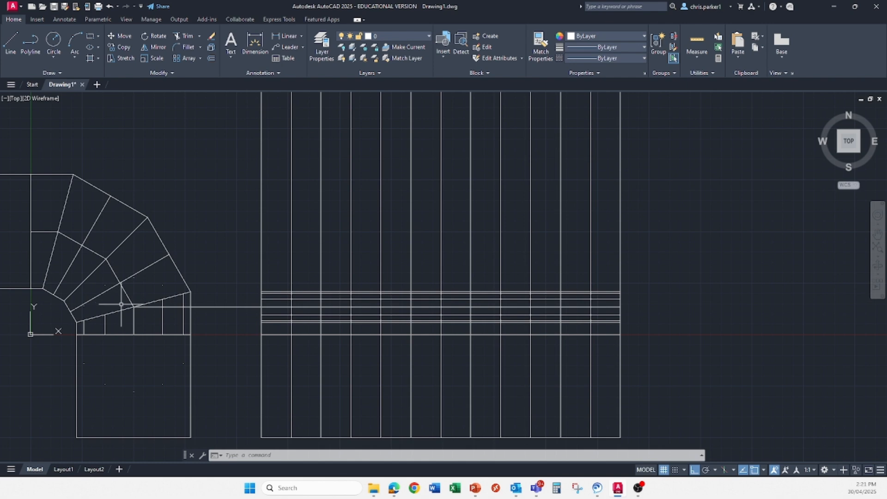
scroll(303, 322, up, 2)
middle_drag(35, 298, 164, 324)
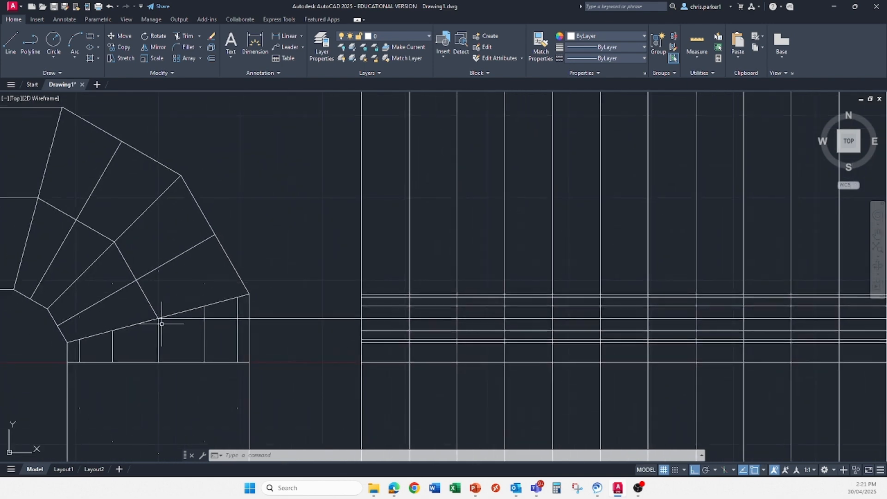
click(391, 319)
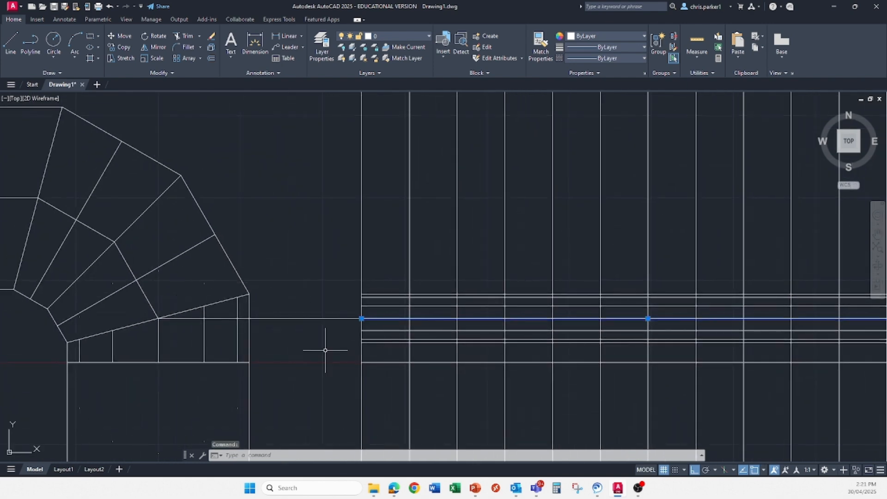
key(Escape)
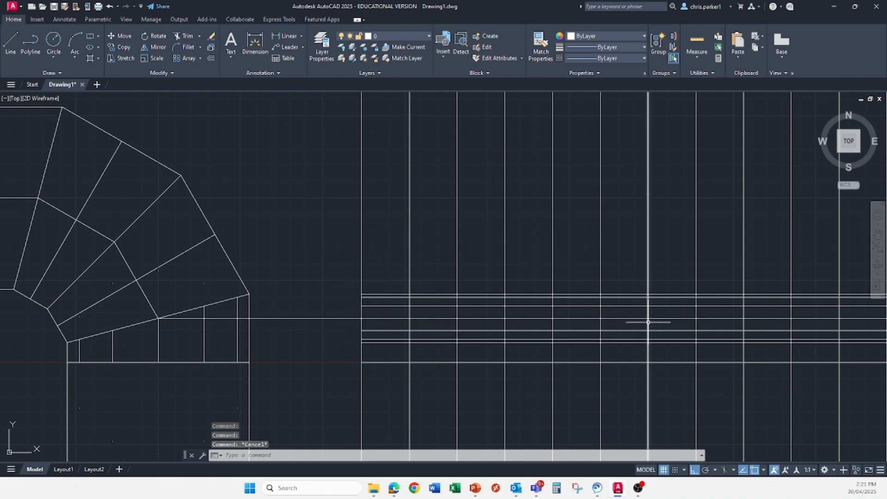
middle_drag(639, 313, 594, 323)
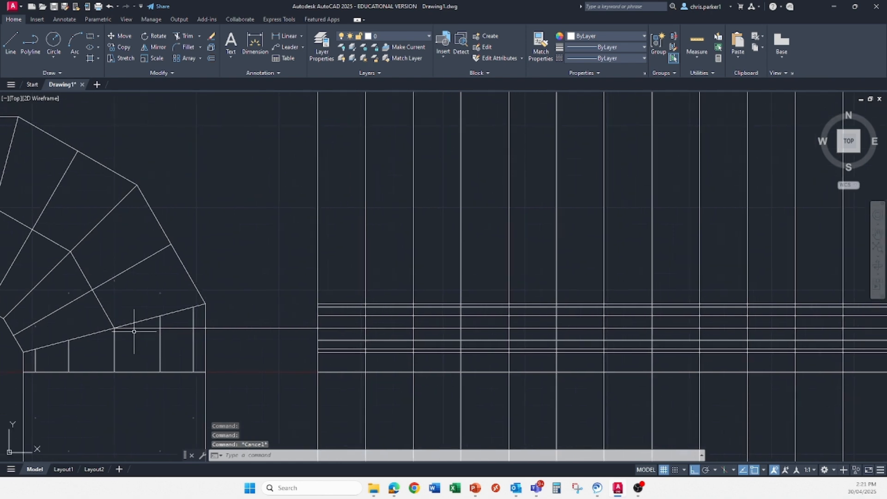
middle_drag(327, 336, 298, 317)
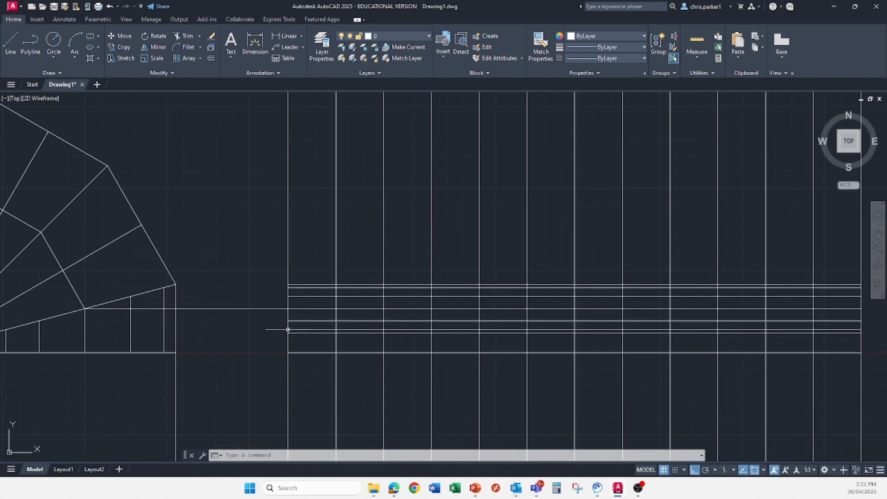
Step: Start a fit-point spline at the flat pattern's left edge on the middle height line, rising through the first three division lines to the highest height line
click(46, 74)
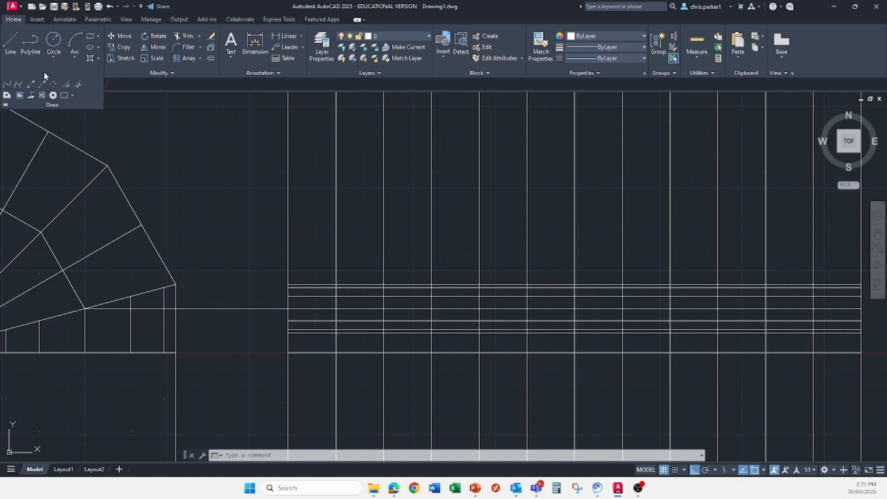
click(7, 85)
middle_drag(218, 198, 53, 145)
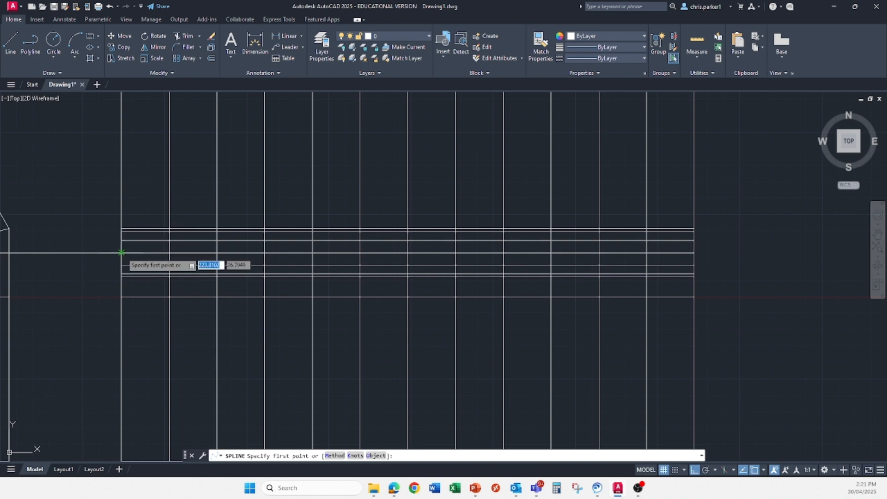
click(121, 252)
middle_drag(166, 254, 204, 307)
scroll(203, 306, up, 4)
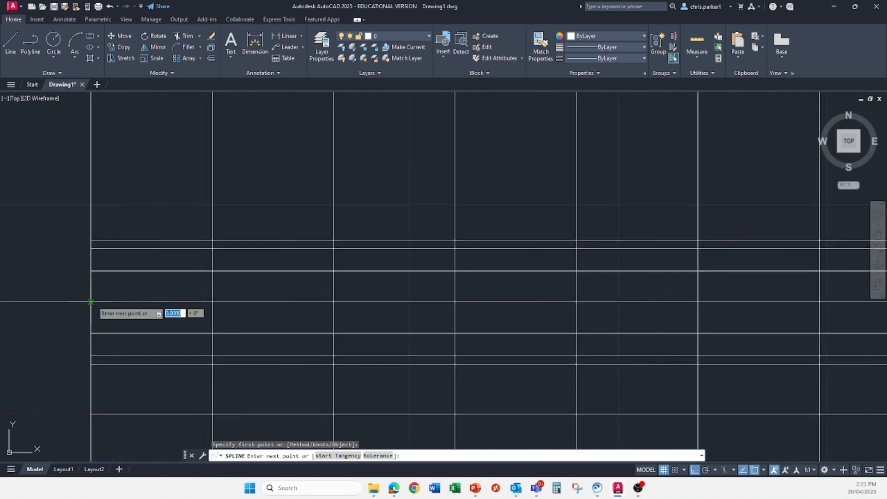
click(212, 271)
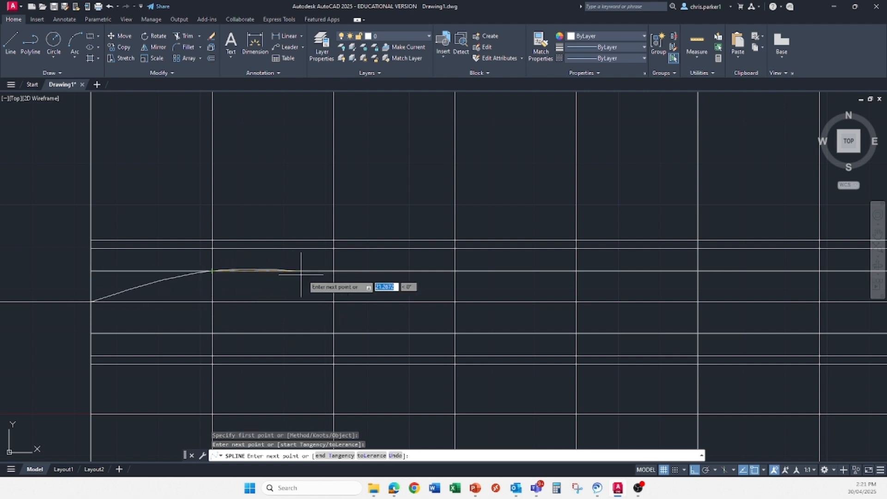
click(334, 270)
click(333, 248)
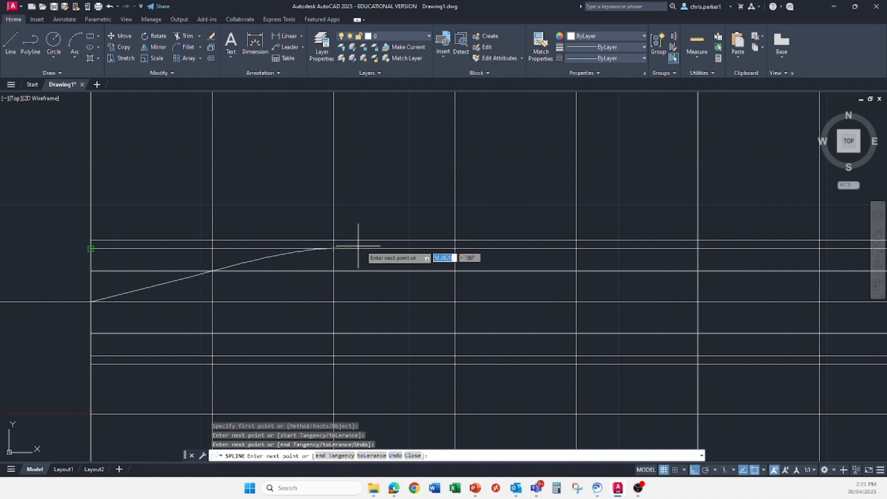
click(454, 240)
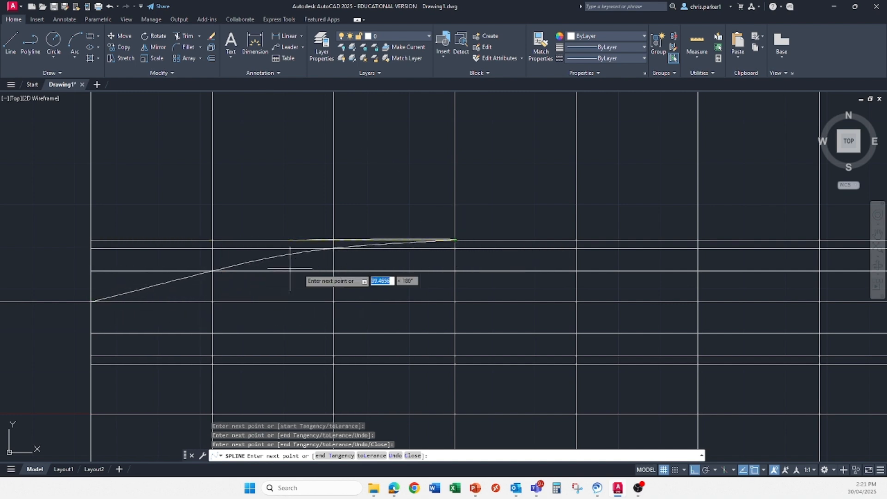
Step: Continue the spline downward through the next five division lines, dropping one height line at each intersection
scroll(359, 238, down, 2)
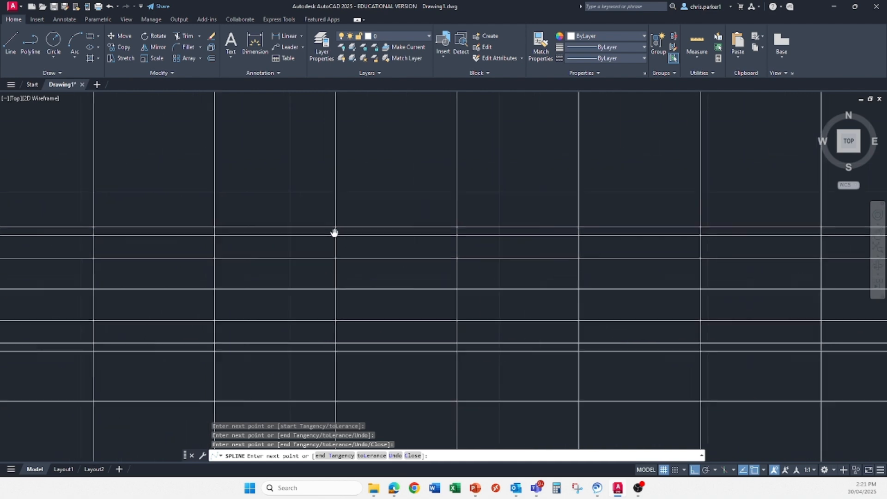
click(390, 232)
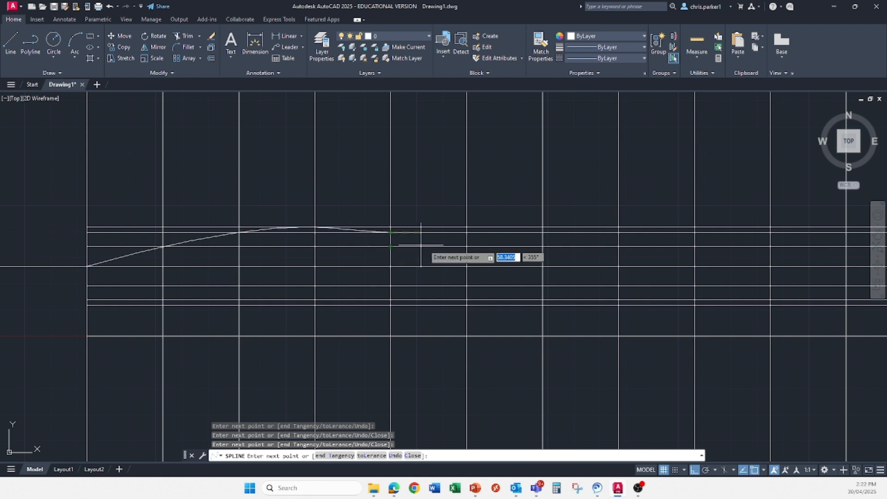
click(466, 246)
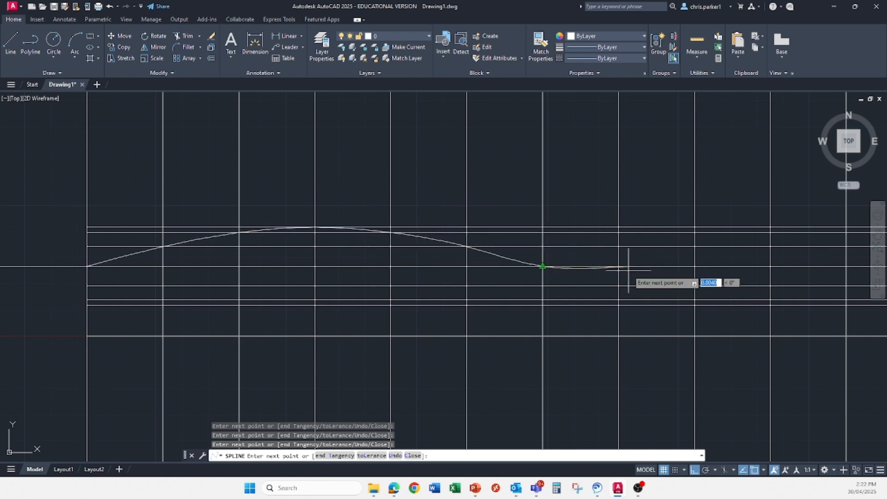
click(618, 285)
click(695, 300)
Step: Finish the spline through the lowest height line at the ninth division, rising one height line per division to the flat pattern's right edge
middle_drag(729, 302, 402, 299)
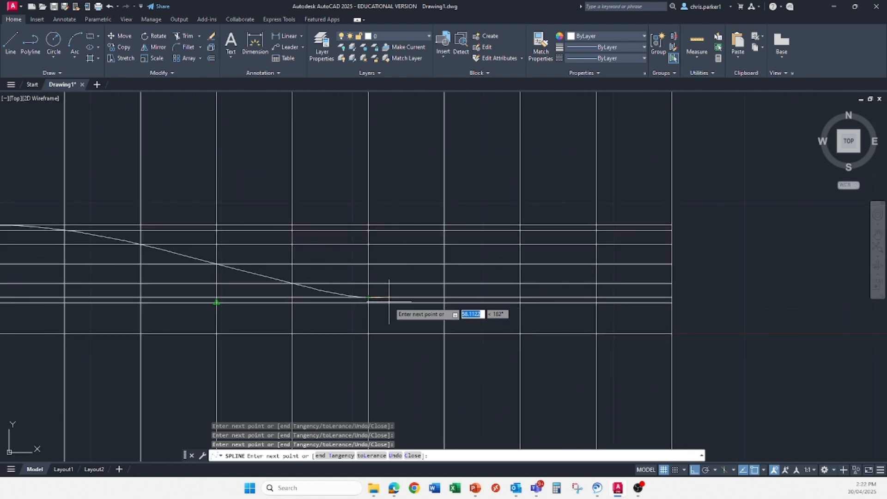
scroll(444, 303, down, 1)
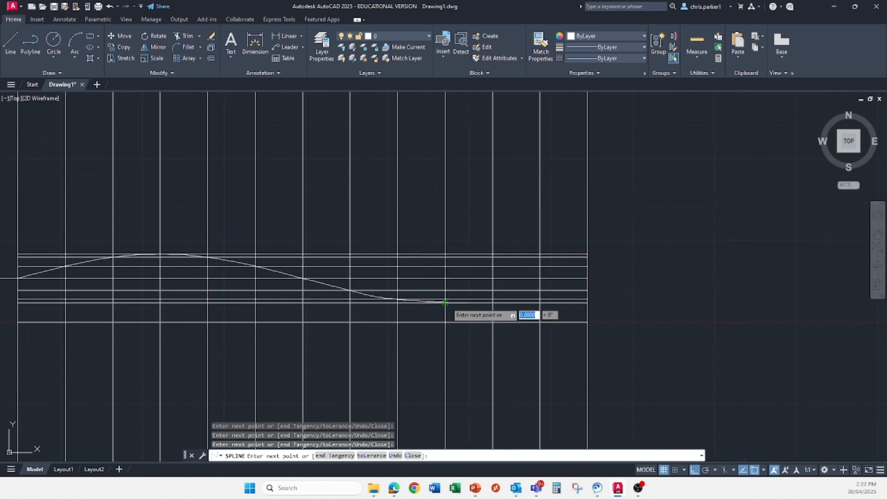
middle_drag(447, 298, 442, 306)
scroll(443, 306, down, 1)
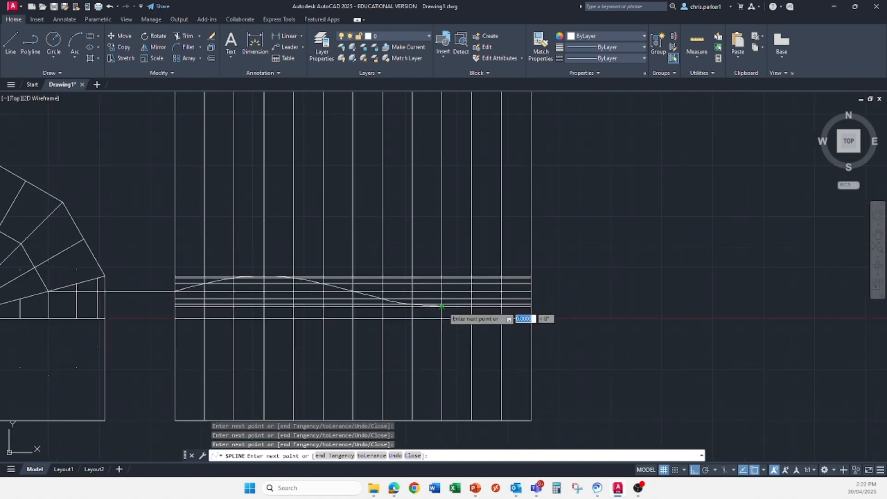
middle_drag(268, 310, 352, 306)
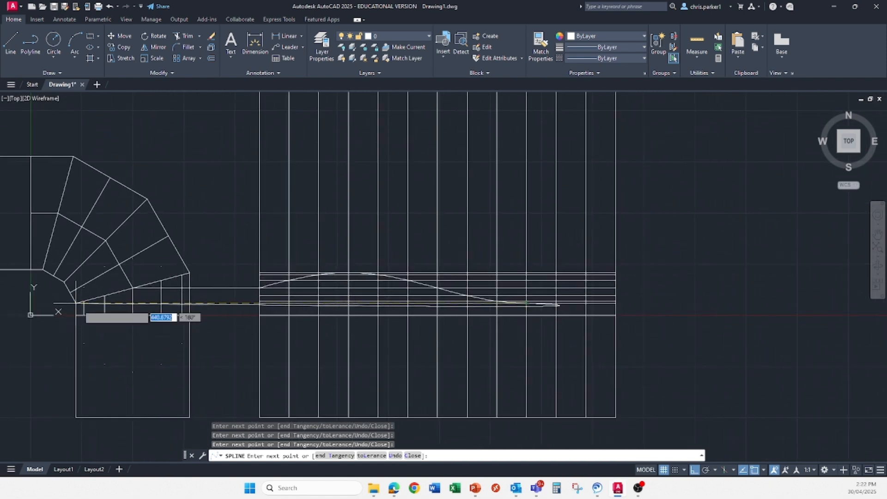
middle_drag(579, 300, 446, 308)
scroll(396, 309, up, 6)
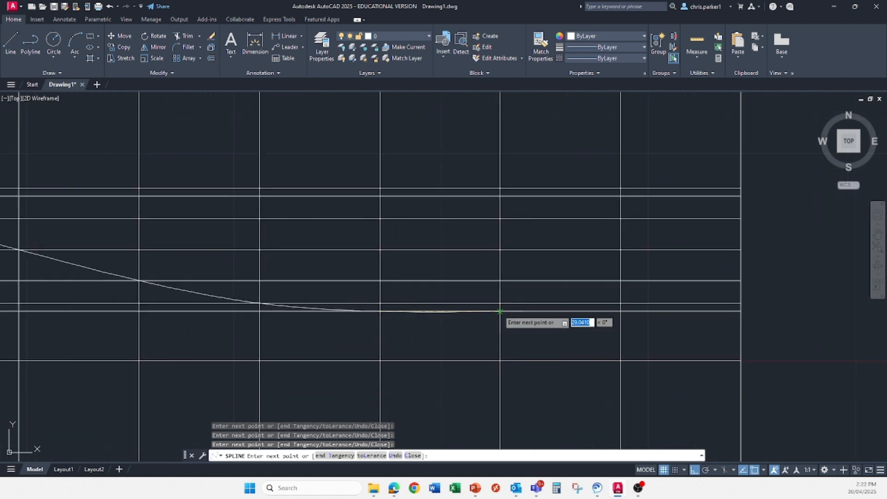
click(500, 303)
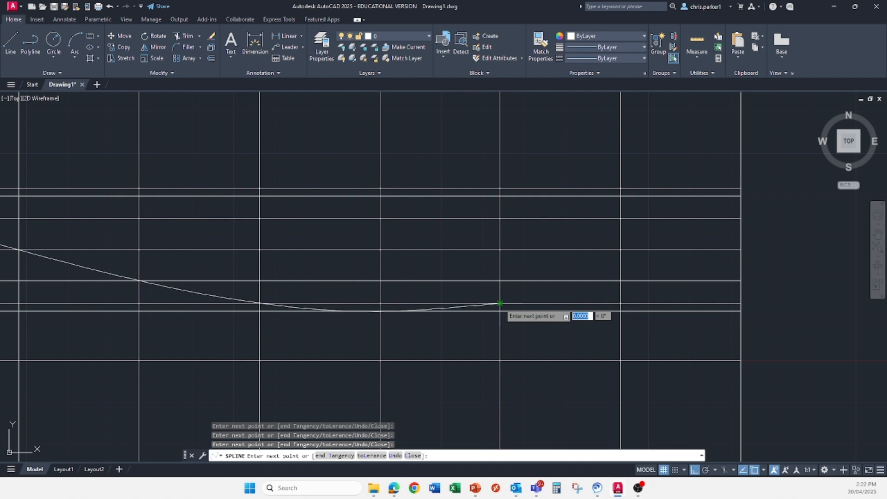
click(620, 280)
click(741, 250)
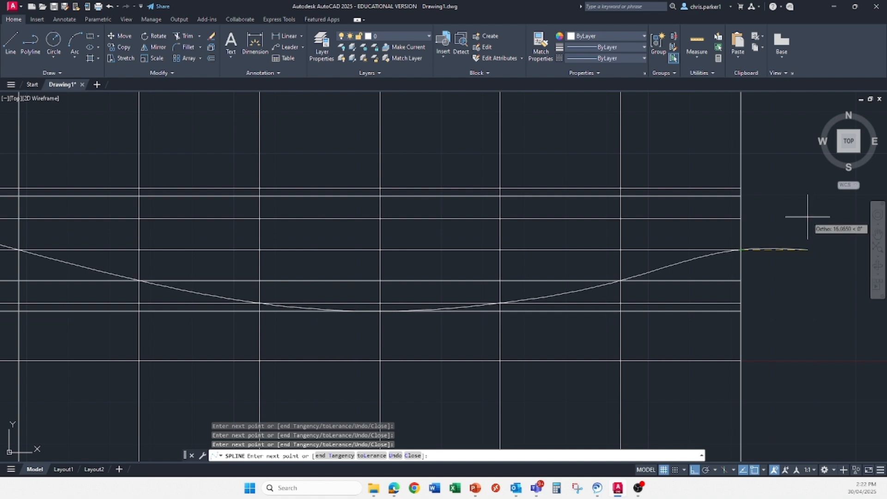
key(Return)
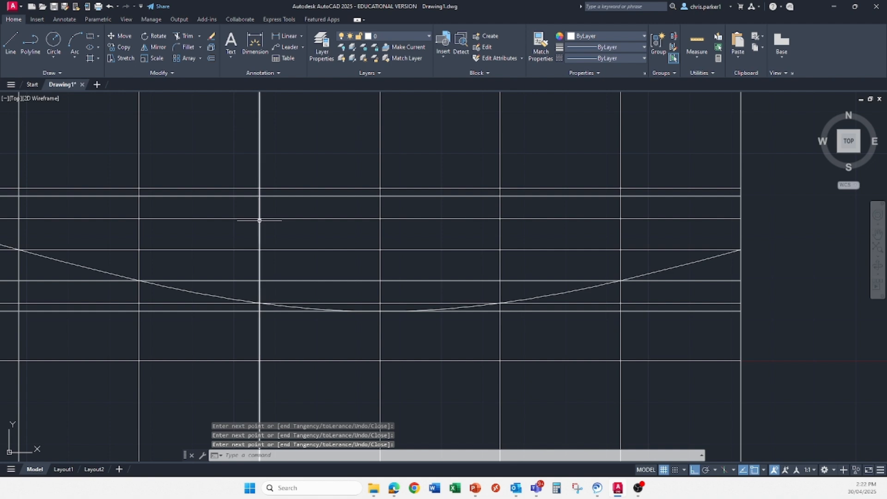
Step: Erase the horizontal projection line connecting the bend's sloping joint to the flat pattern's left edge
scroll(307, 247, down, 2)
middle_drag(268, 261, 392, 275)
scroll(390, 277, down, 2)
click(455, 279)
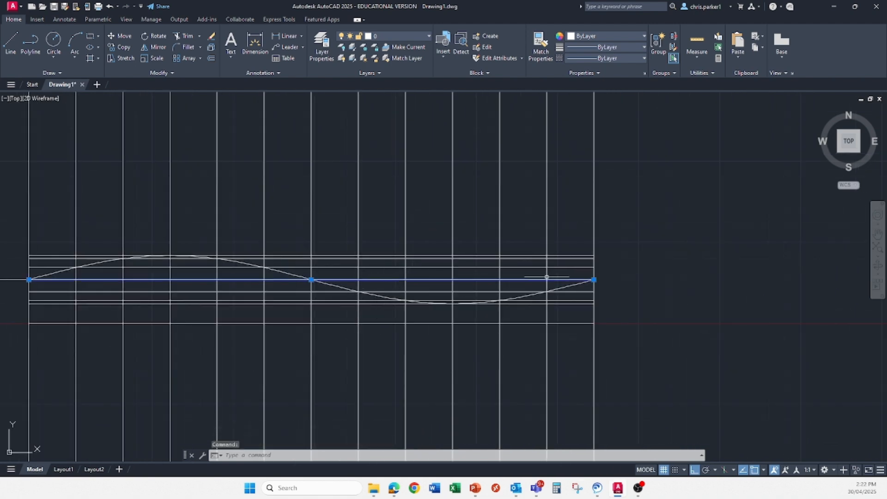
middle_drag(168, 267, 265, 275)
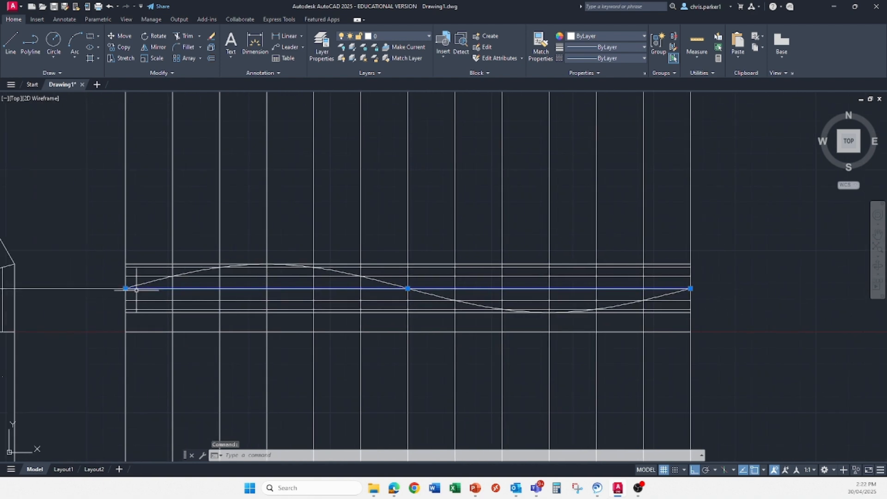
key(Return)
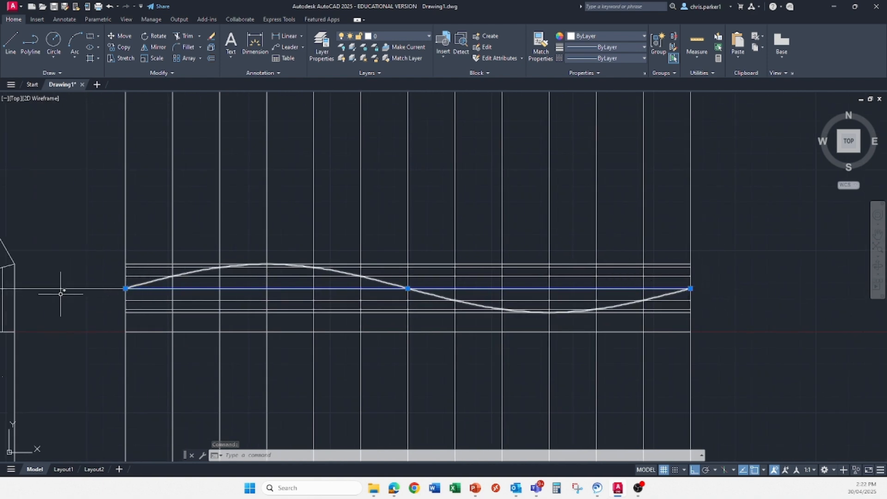
key(Escape)
click(73, 288)
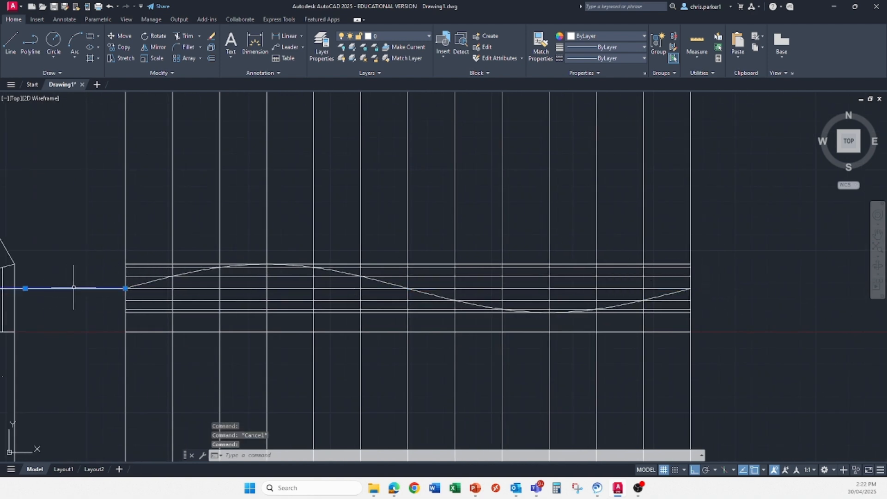
key(Delete)
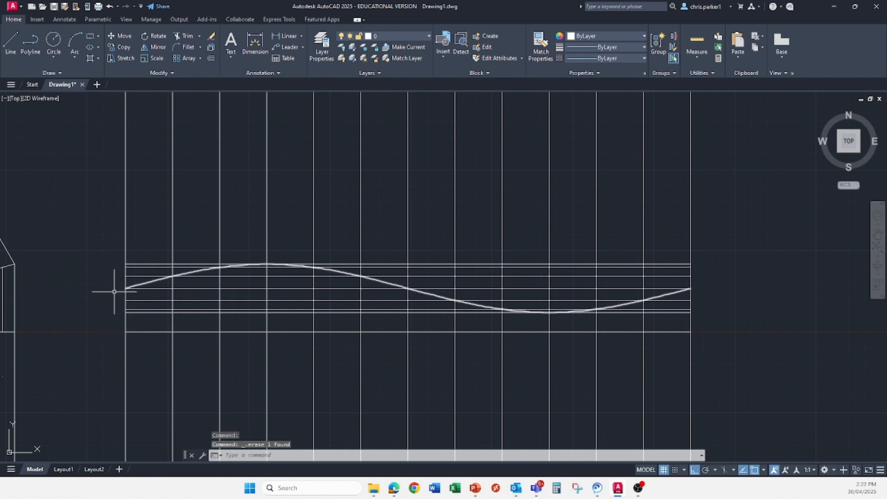
Step: Compare the flat pattern's curve with the bend's three sloping joint lines by highlighting them together
mouse_move(211, 332)
middle_down()
mouse_move(259, 356)
mouse_move(350, 356)
mouse_move(367, 379)
mouse_move(328, 379)
middle_up()
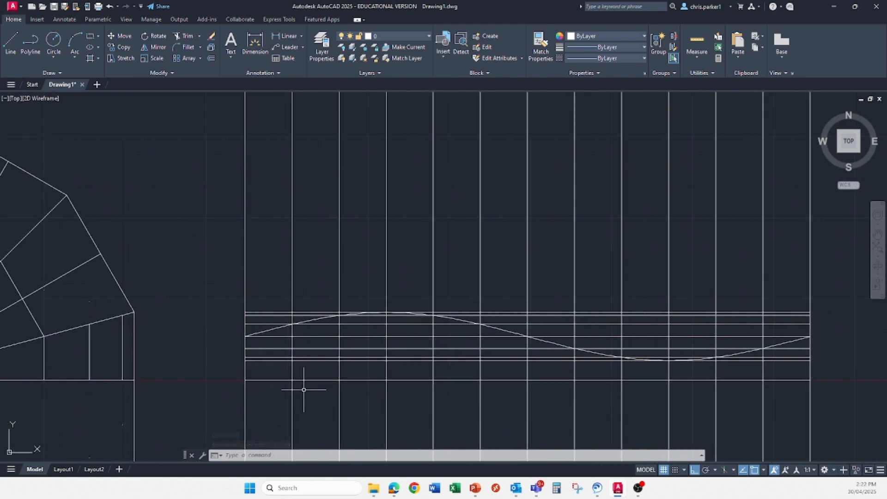
middle_drag(277, 302, 323, 335)
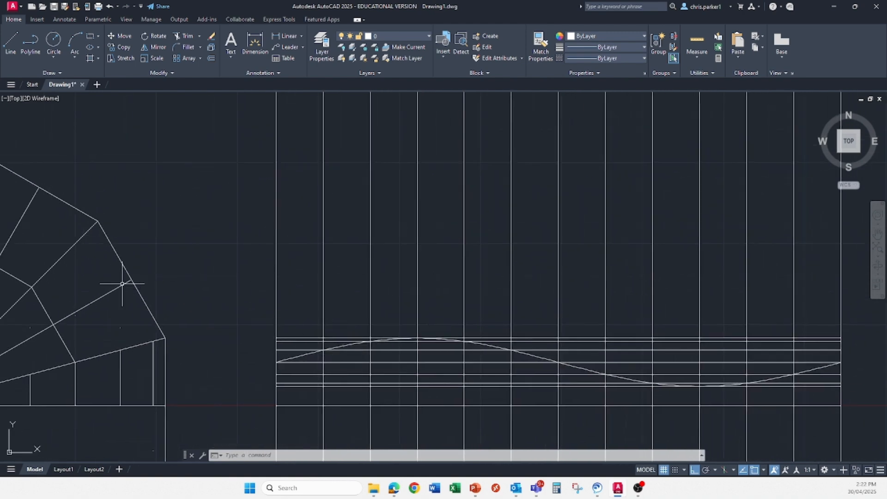
middle_drag(121, 285, 157, 274)
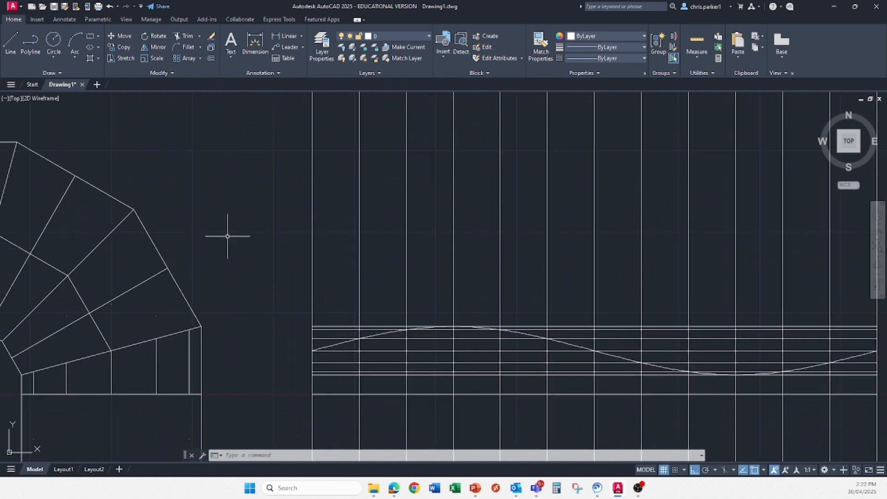
middle_drag(180, 334, 227, 340)
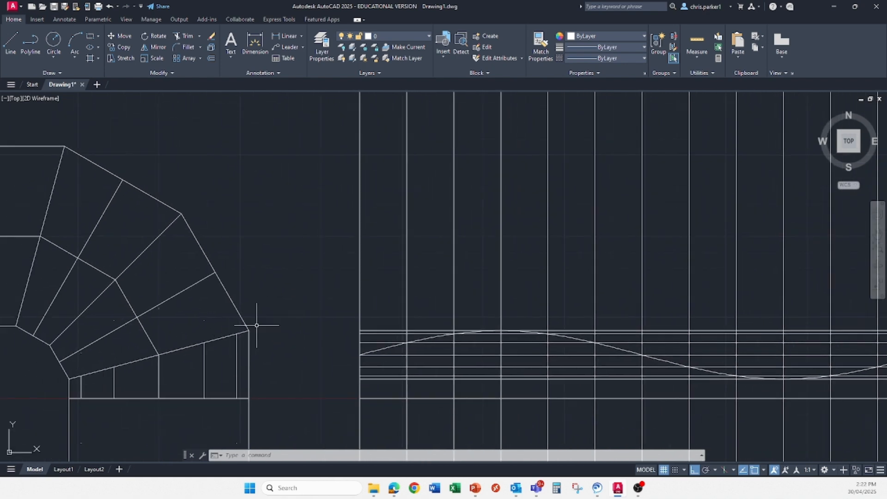
click(431, 338)
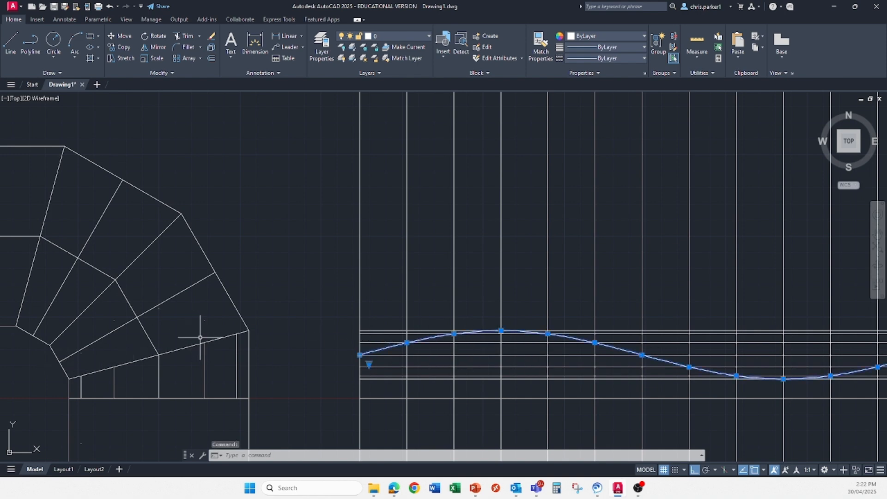
click(199, 338)
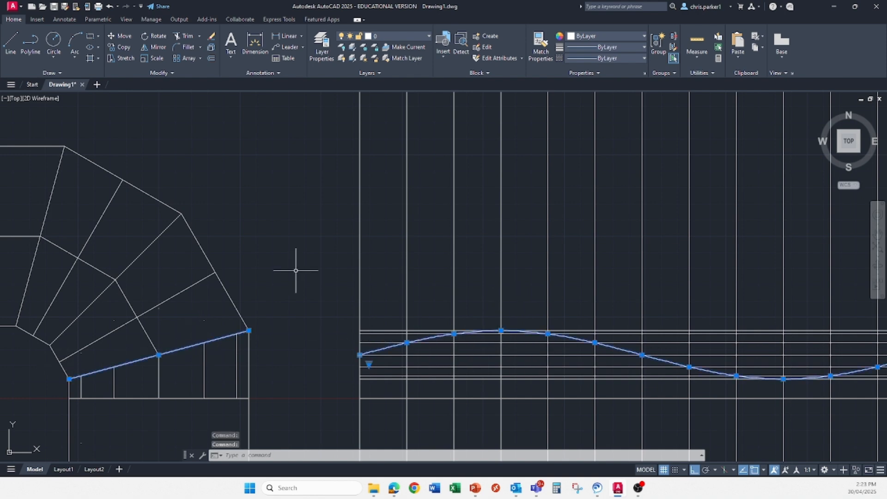
click(144, 250)
click(46, 209)
scroll(200, 249, down, 2)
middle_drag(214, 249, 261, 295)
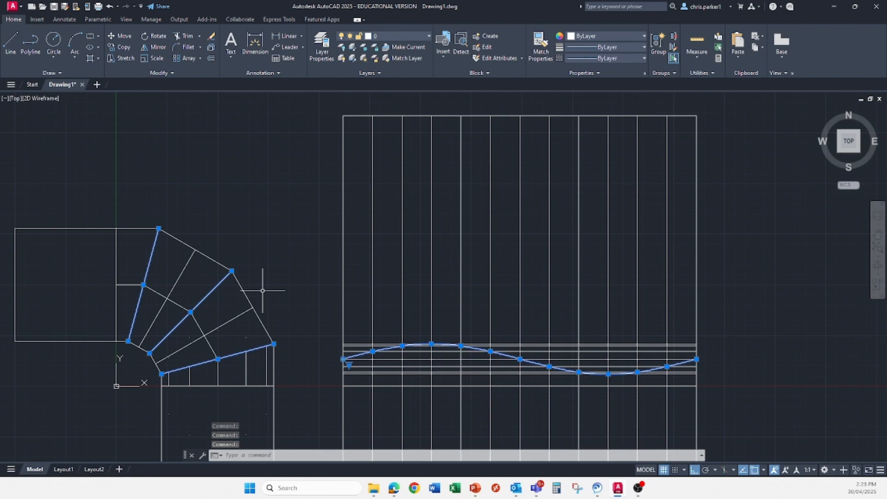
key(Escape)
key(Escape)
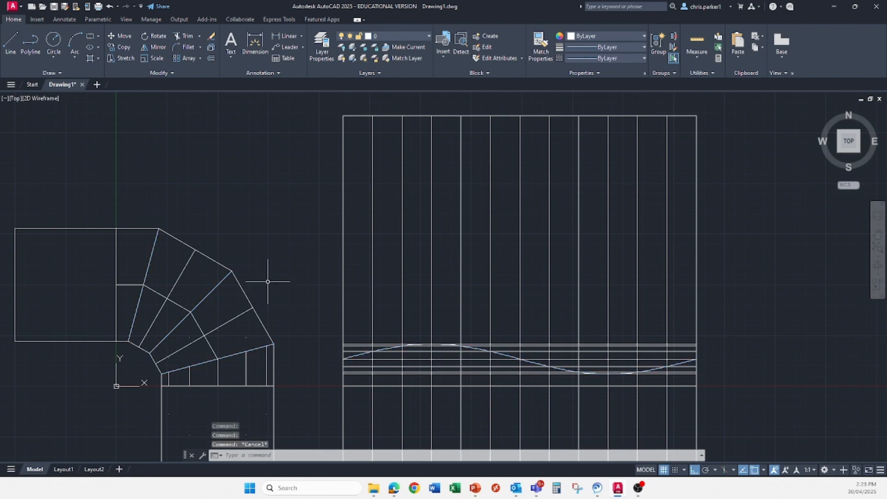
Step: Offset the flat pattern's top edge 100 downward
click(212, 59)
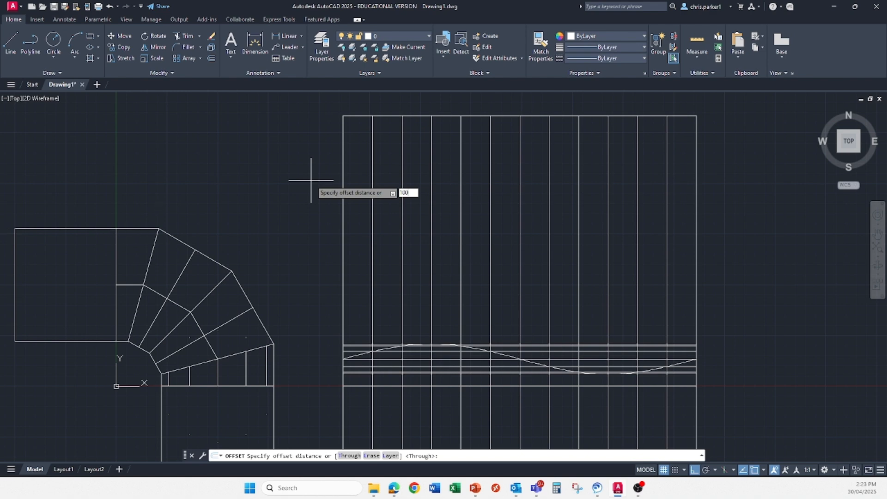
text(100)
key(Return)
click(358, 116)
click(358, 151)
middle_drag(317, 237, 291, 196)
key(Escape)
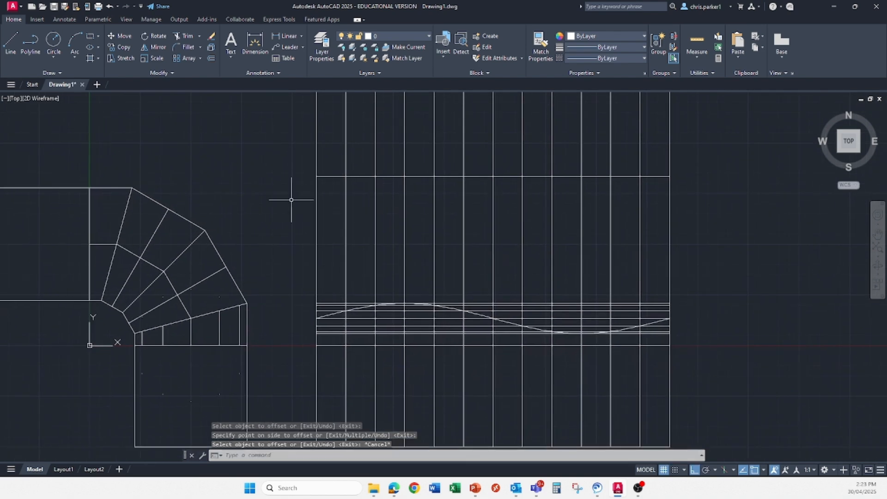
Step: Examine the flat pattern's base line and upper interior horizontal line against the bend's end sections
middle_drag(330, 358, 337, 294)
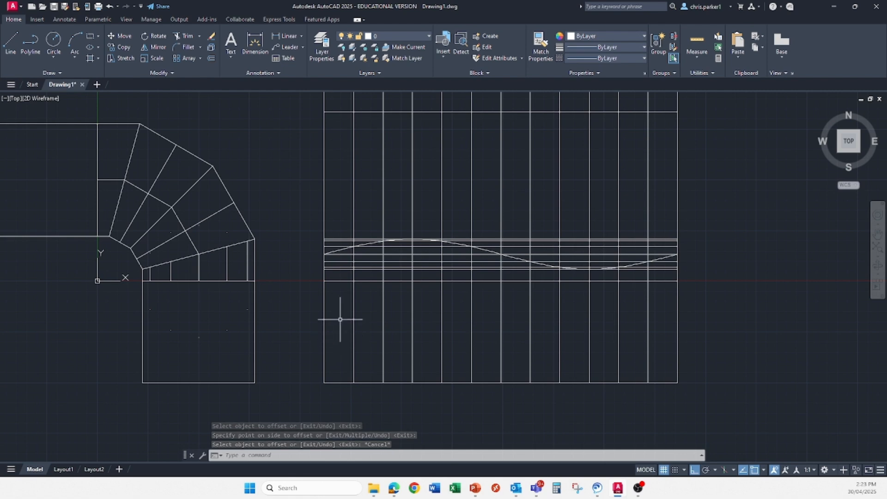
scroll(340, 320, down, 2)
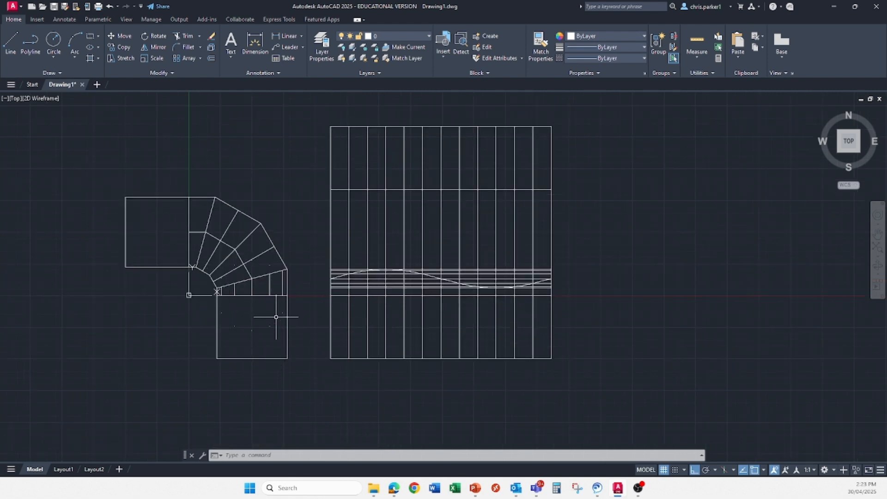
middle_drag(306, 246, 287, 282)
scroll(247, 291, up, 2)
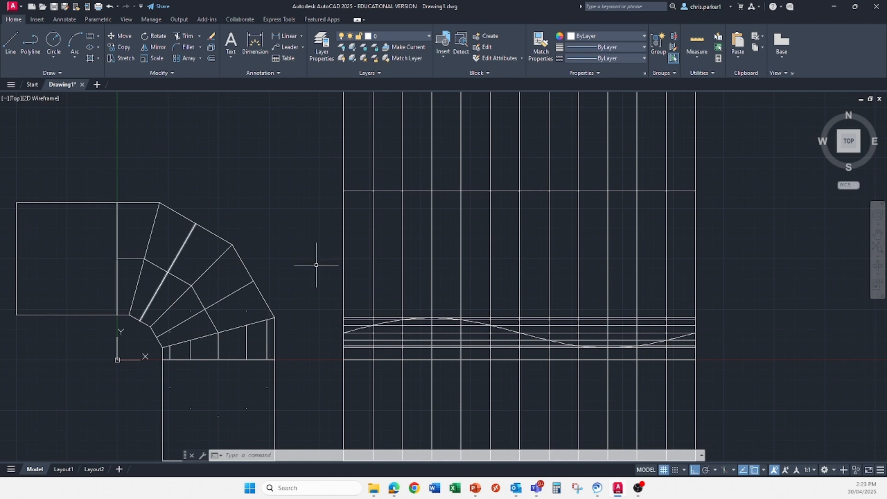
click(362, 360)
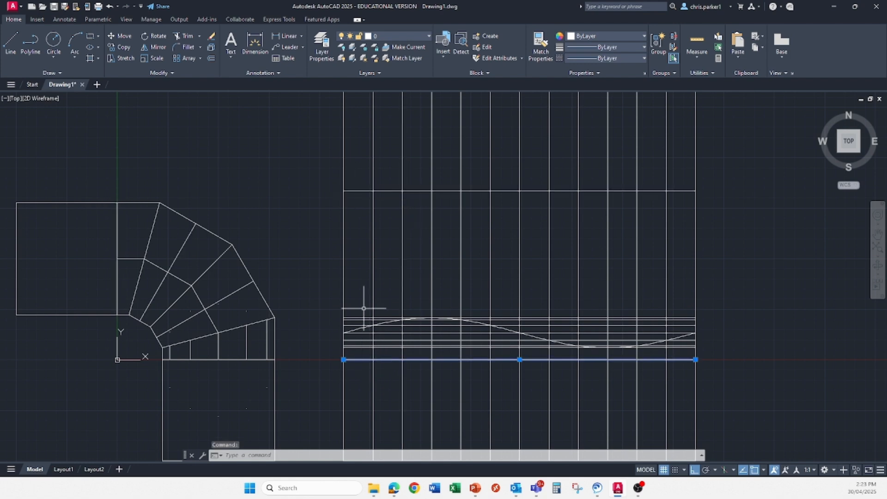
click(358, 193)
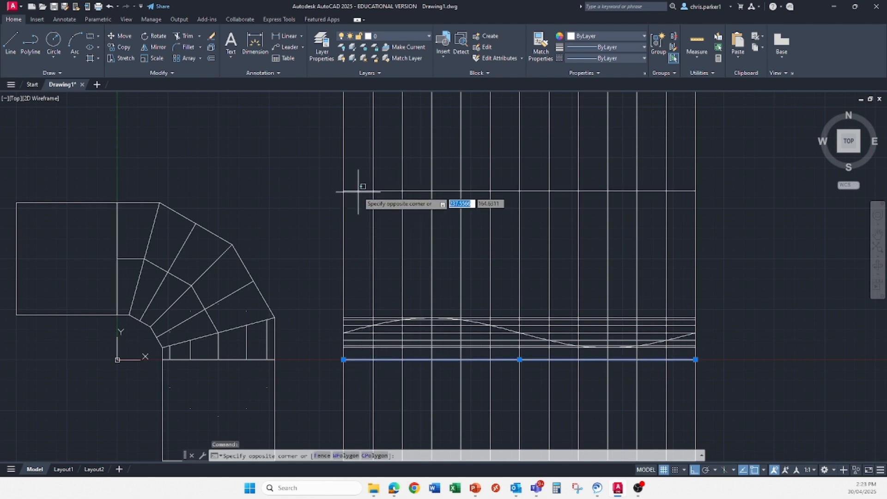
key(Escape)
key(Escape)
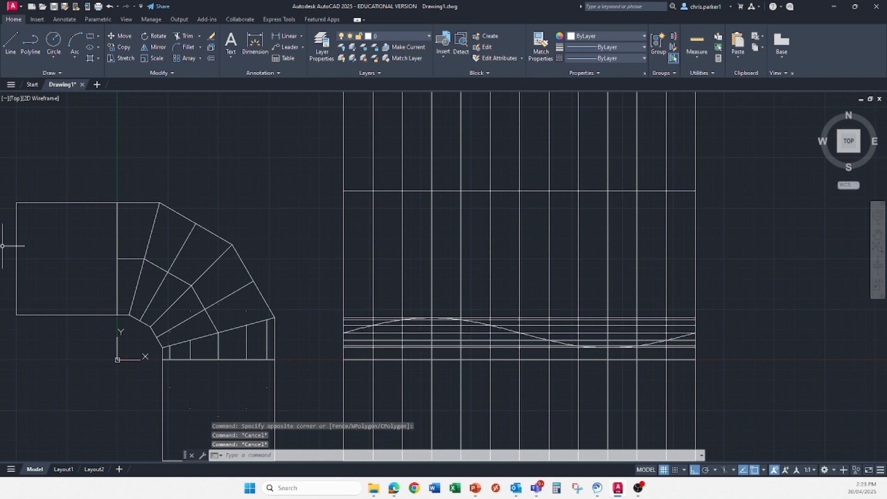
middle_drag(304, 208, 260, 194)
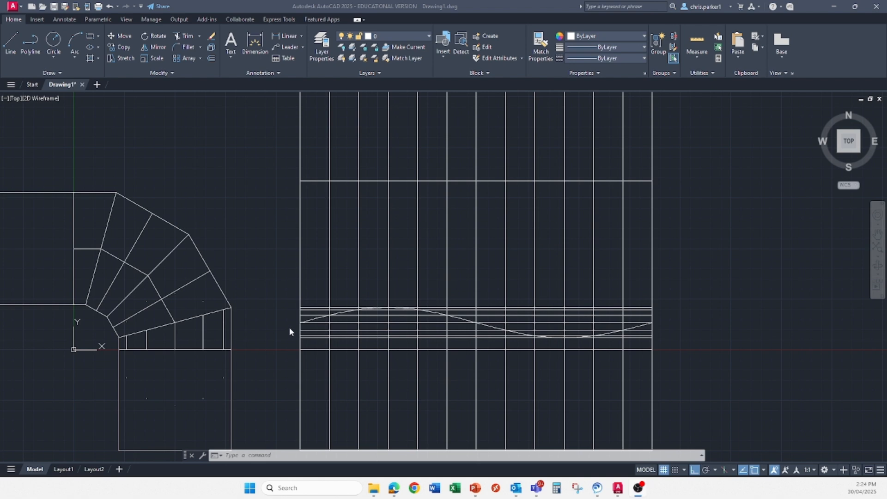
click(318, 322)
click(317, 323)
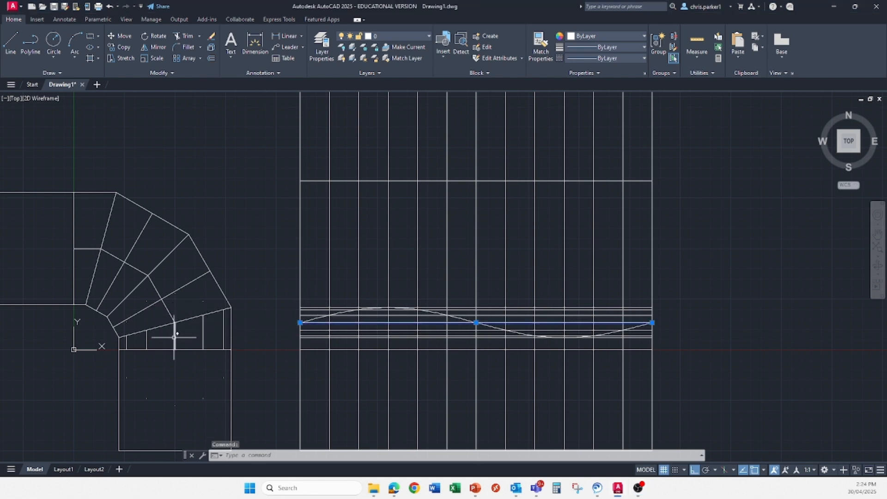
click(211, 58)
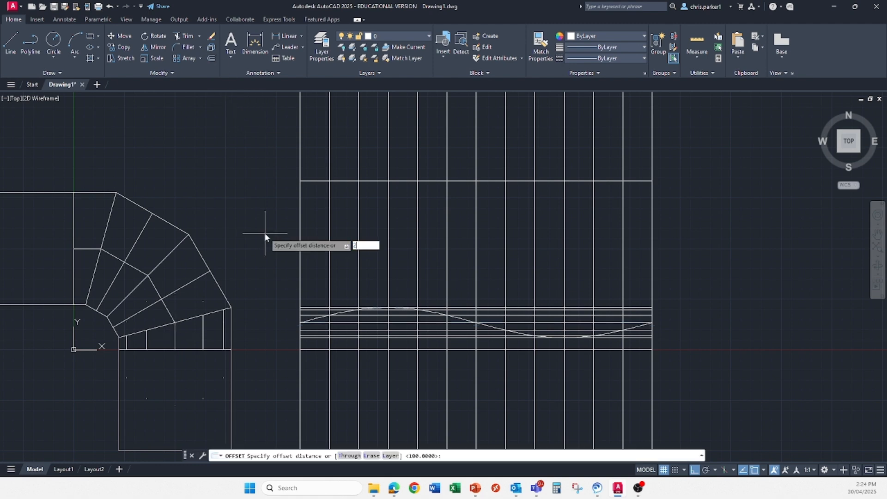
key(Return)
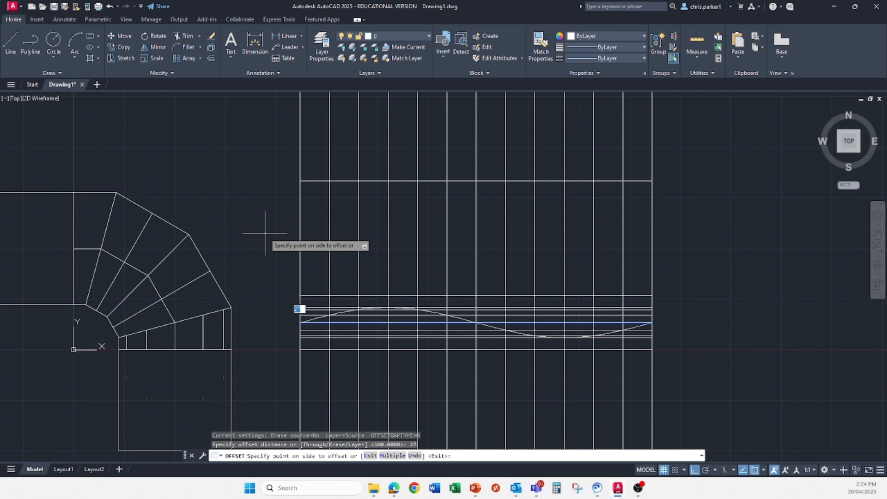
key(Escape)
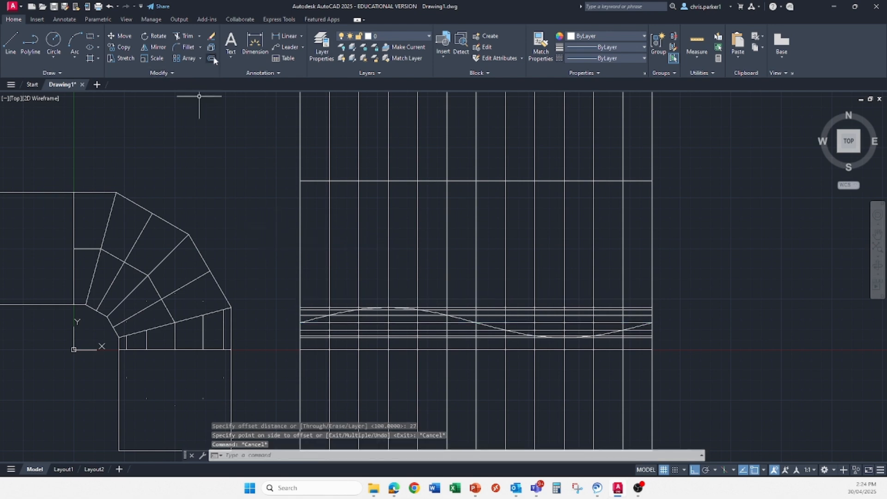
Step: Offset the flat pattern's middle height line 27 upward, and offset the resulting line another 27 upward
click(212, 59)
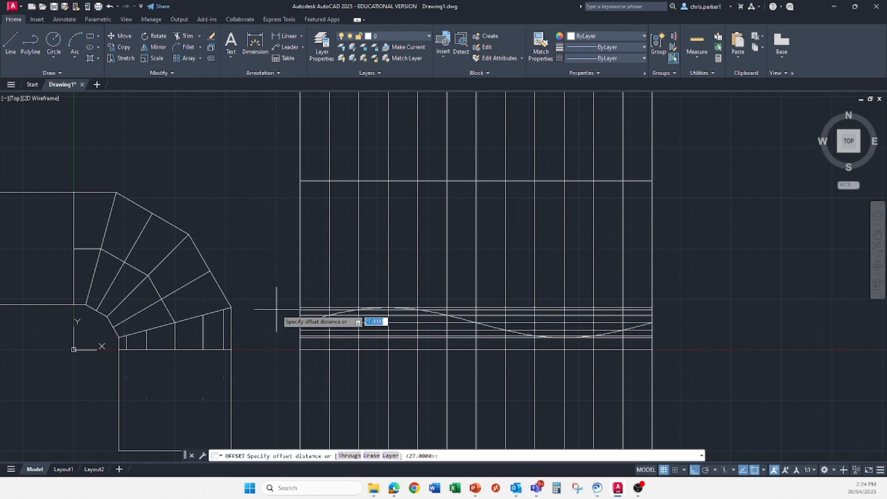
text(27)
key(Return)
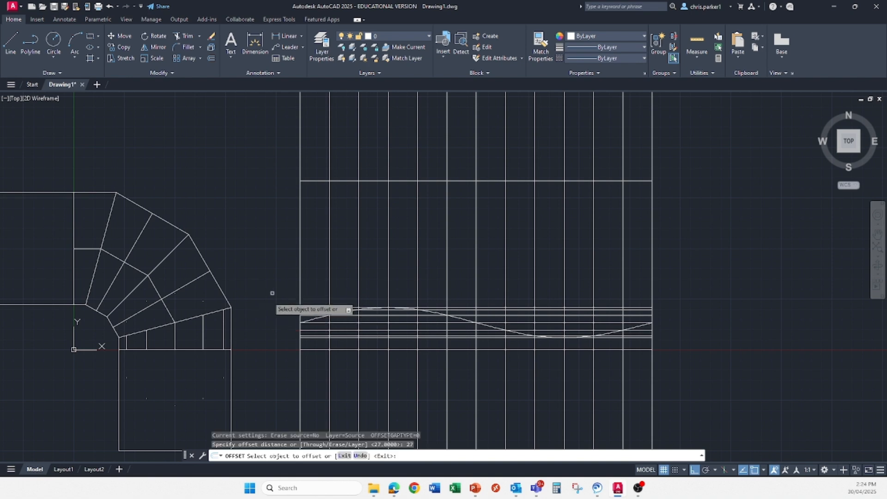
click(311, 322)
click(314, 301)
click(311, 295)
click(313, 273)
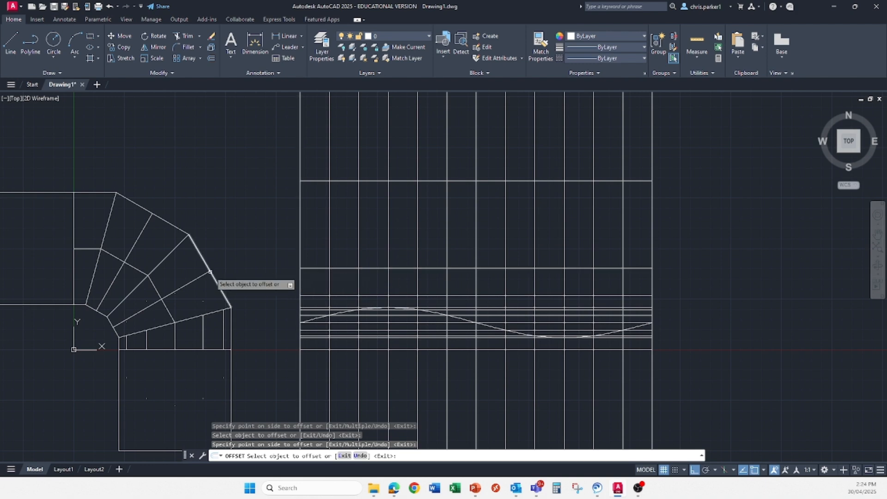
Step: Offset the flat pattern's upper interior horizontal line 27 downward
click(319, 181)
click(318, 201)
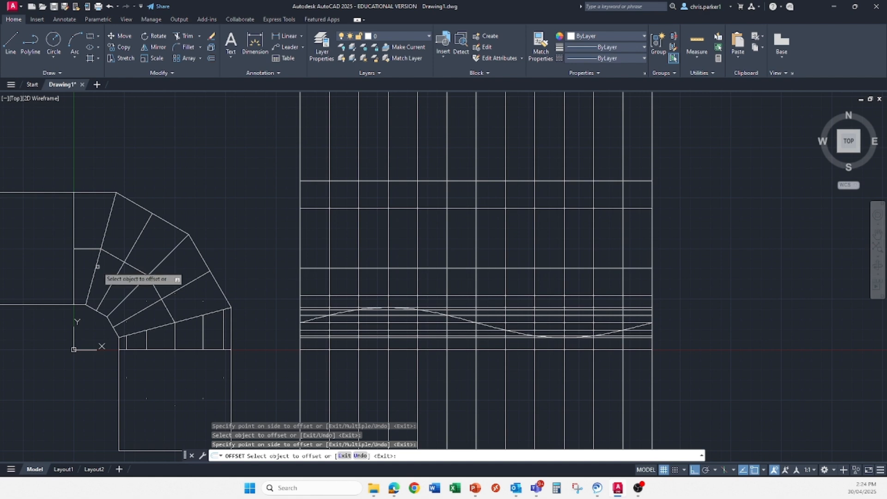
middle_drag(273, 279, 227, 280)
key(Escape)
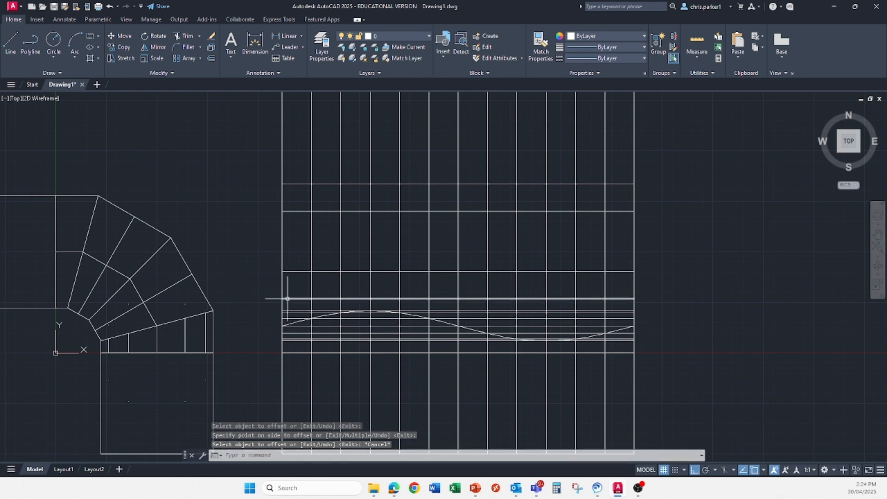
Step: Erase the seven height lines around the curve and the first offset line just above them, keeping the base line
click(288, 298)
click(290, 311)
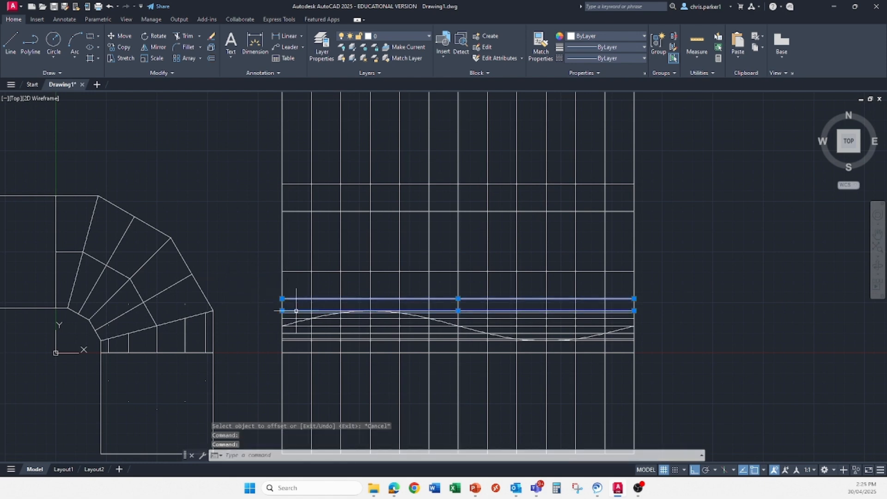
click(293, 318)
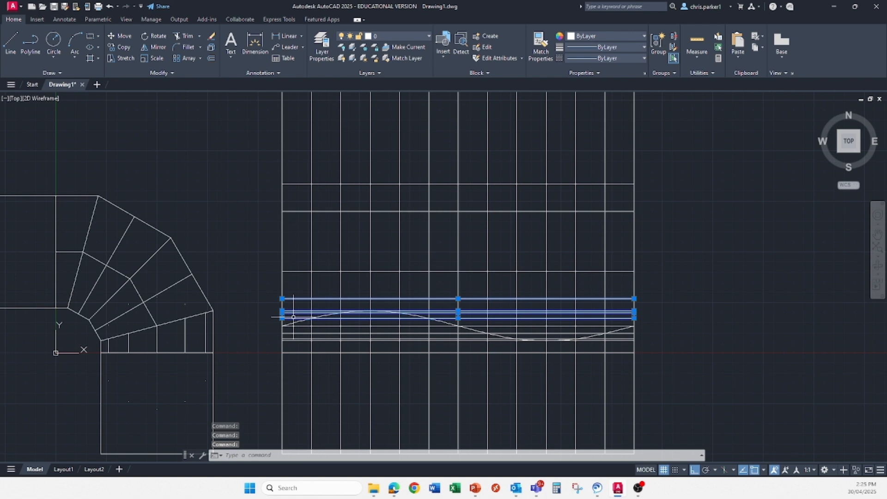
click(294, 333)
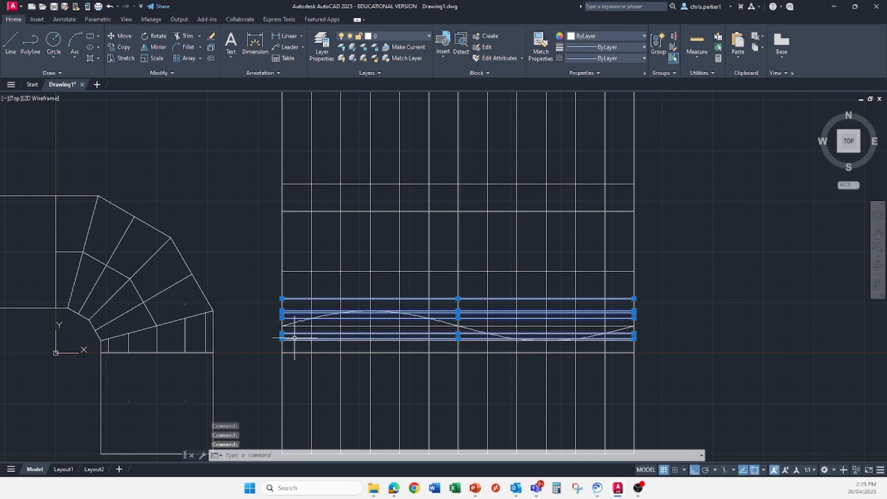
key(Delete)
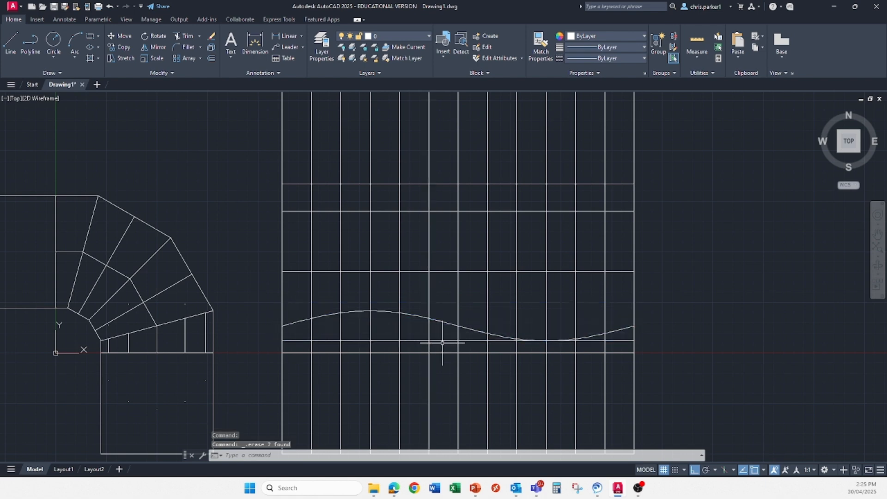
middle_drag(439, 344, 428, 344)
click(319, 341)
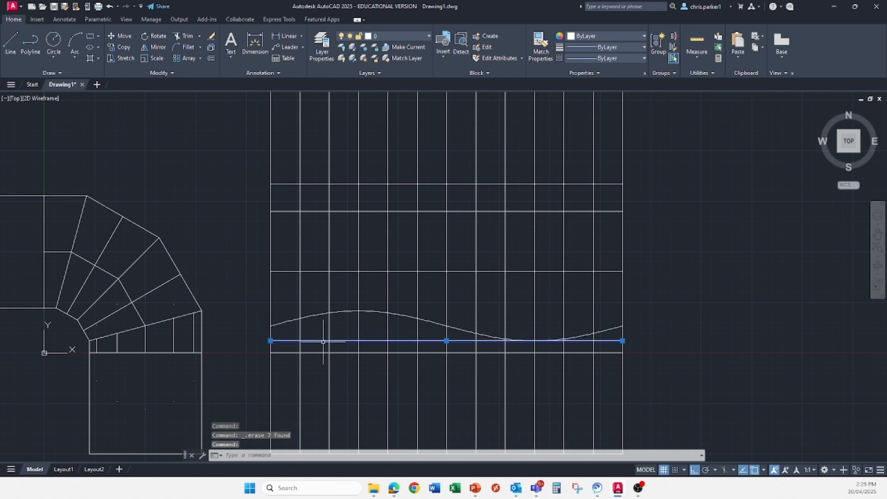
key(Delete)
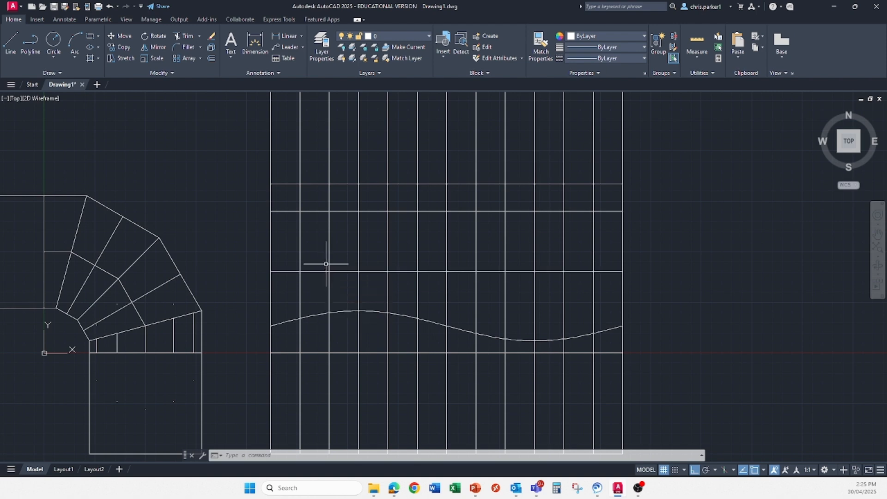
Step: Copy the joint curve from its left end onto the left ends of the first and second horizontal lines above it
click(122, 48)
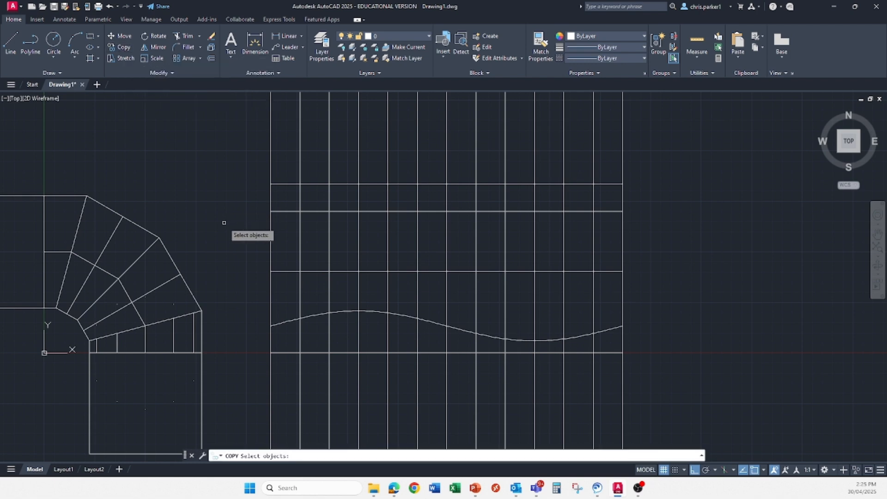
click(310, 315)
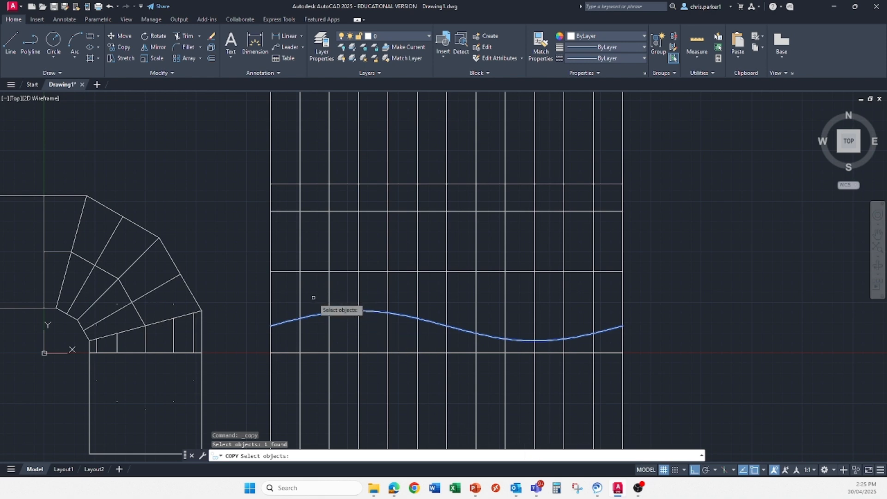
key(Return)
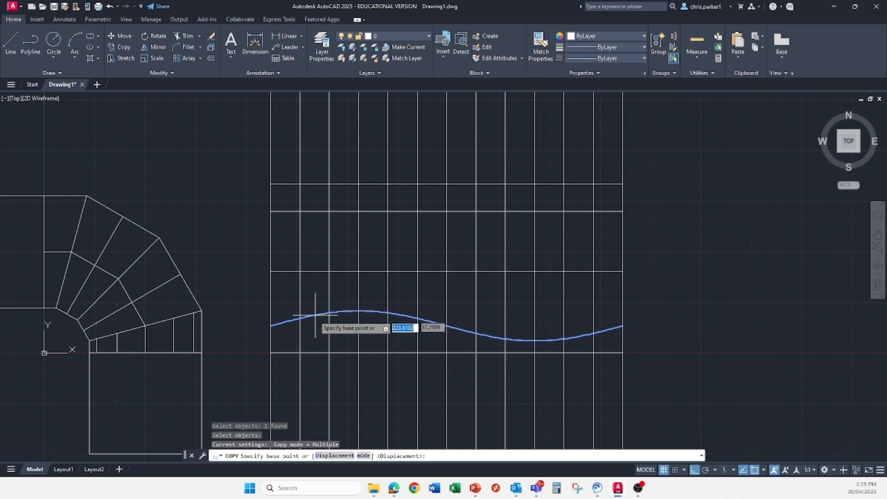
click(271, 326)
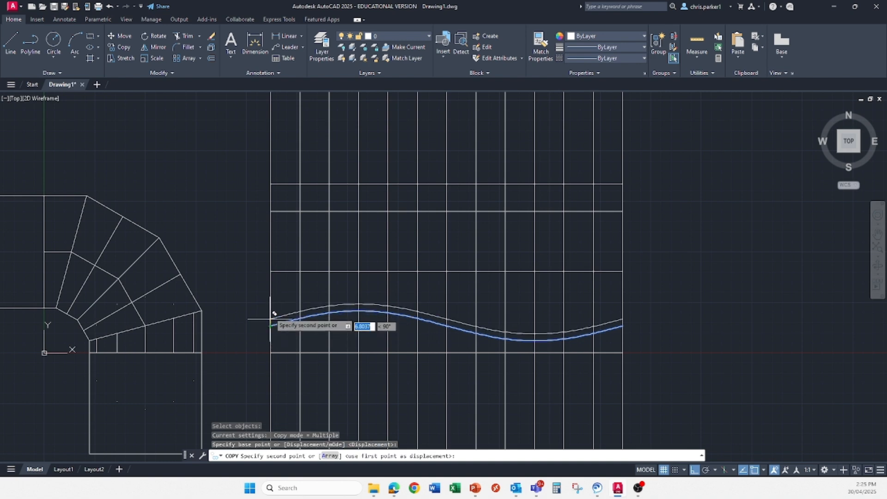
click(271, 271)
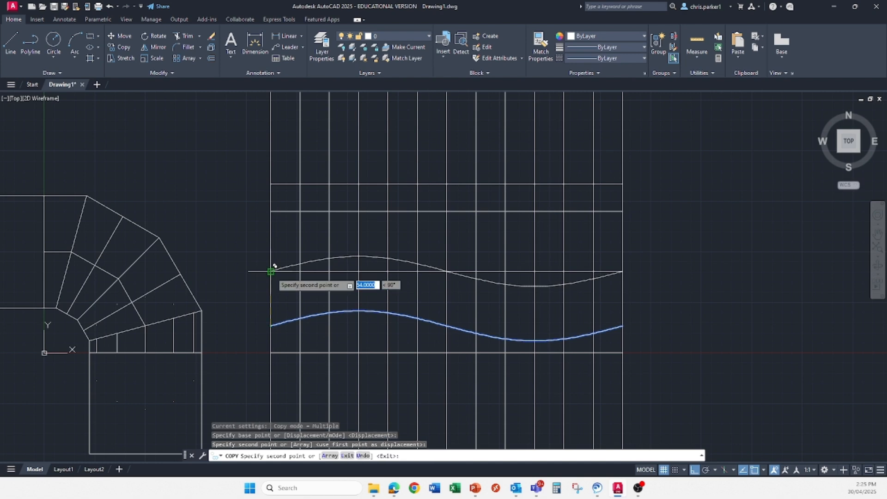
click(271, 211)
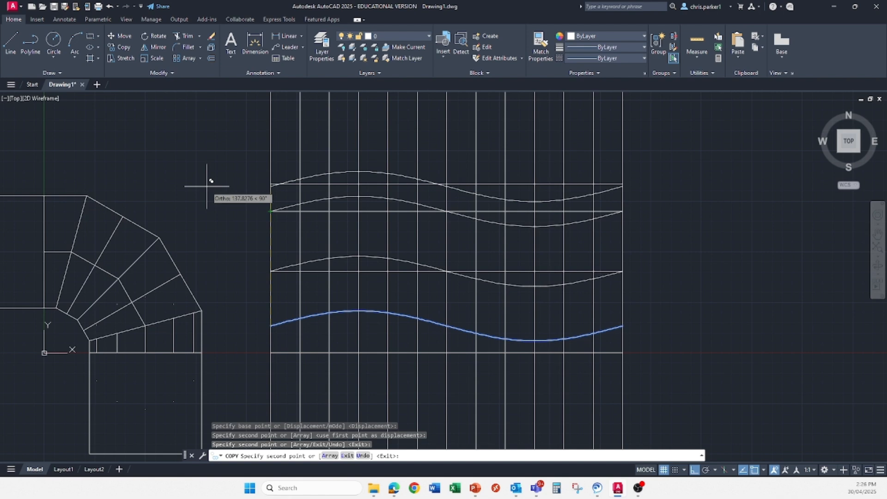
key(Escape)
click(324, 258)
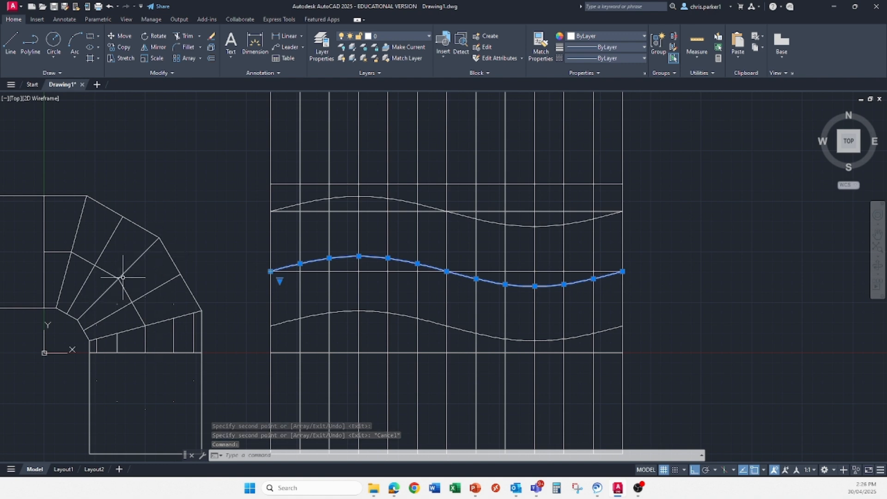
key(Escape)
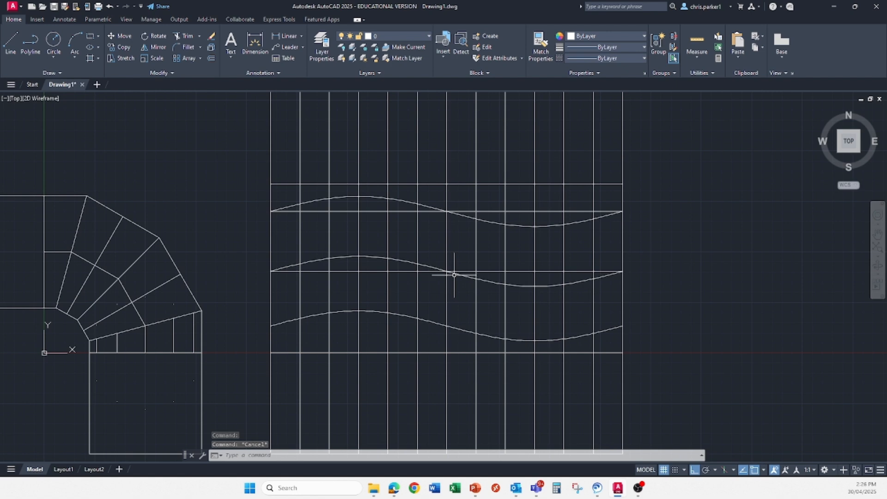
click(400, 261)
mouse_move(401, 261)
middle_down()
mouse_move(400, 249)
mouse_move(333, 257)
mouse_move(352, 245)
middle_up()
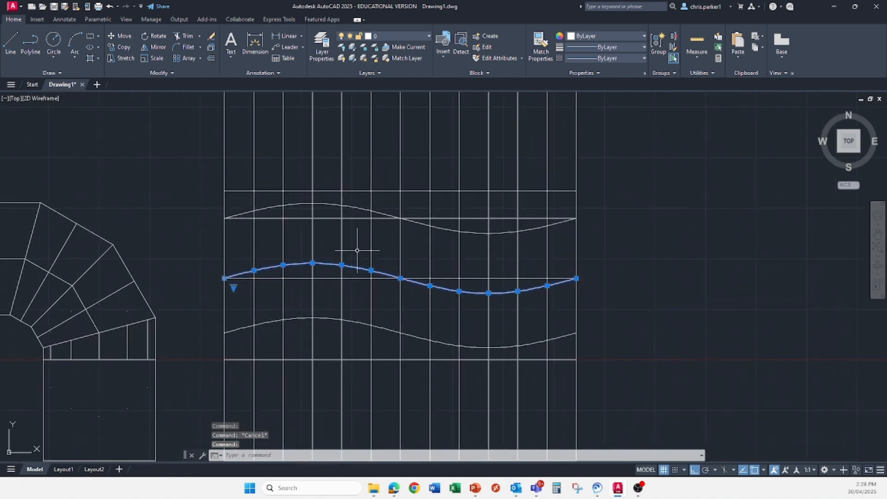
click(159, 47)
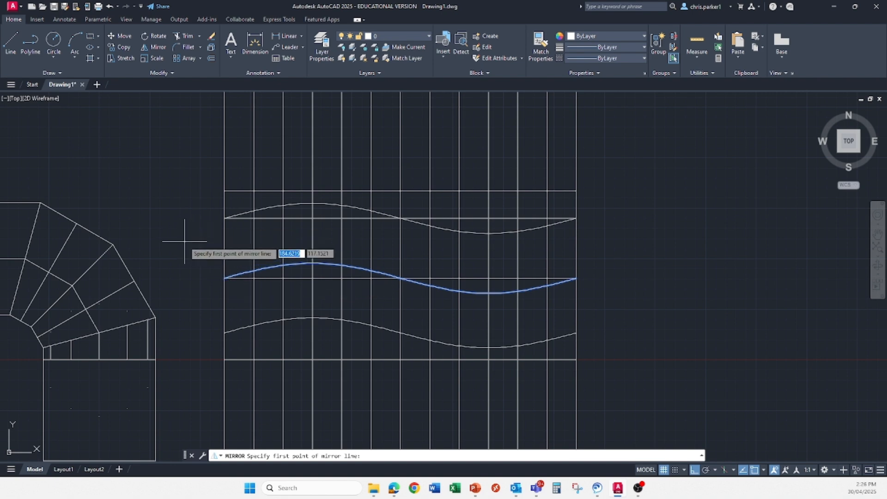
key(Escape)
key(Escape)
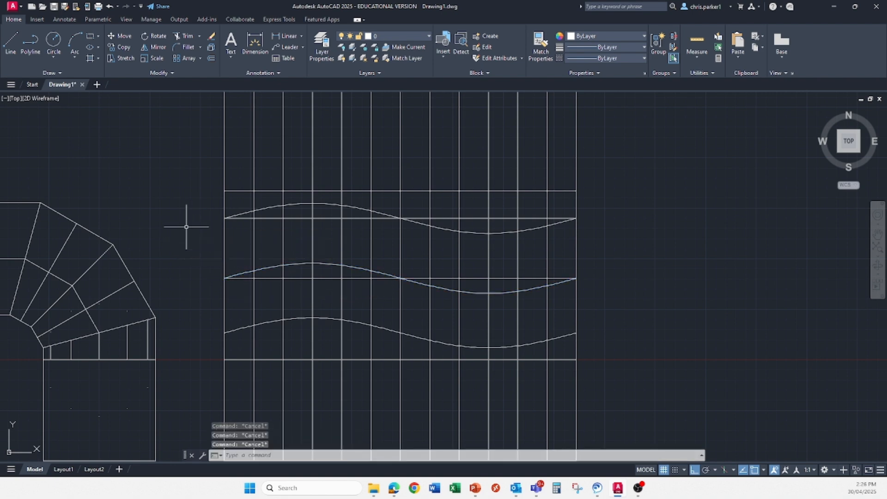
Step: Mirror the middle joint curve about the horizontal line through its ends, erasing the source curve
click(156, 47)
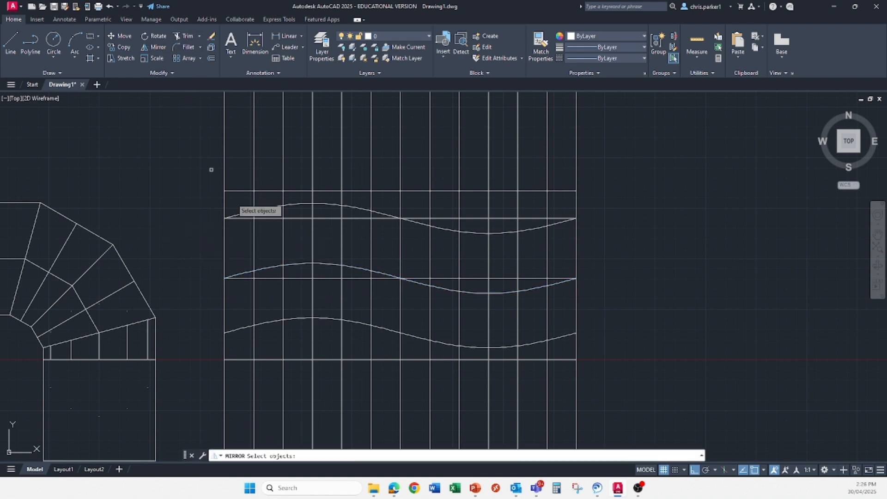
click(294, 265)
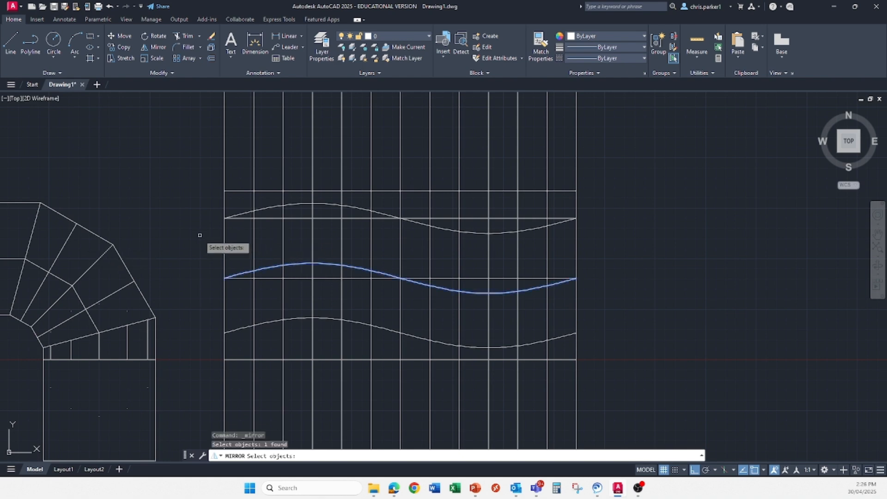
key(Return)
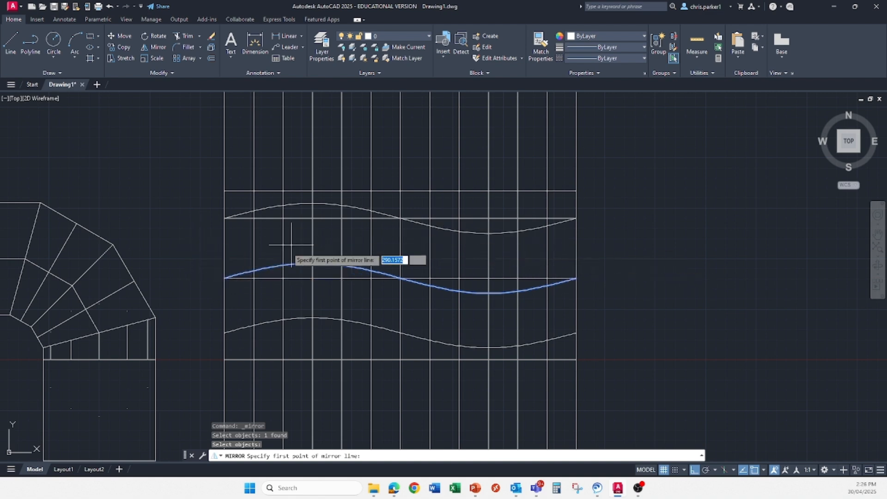
click(224, 278)
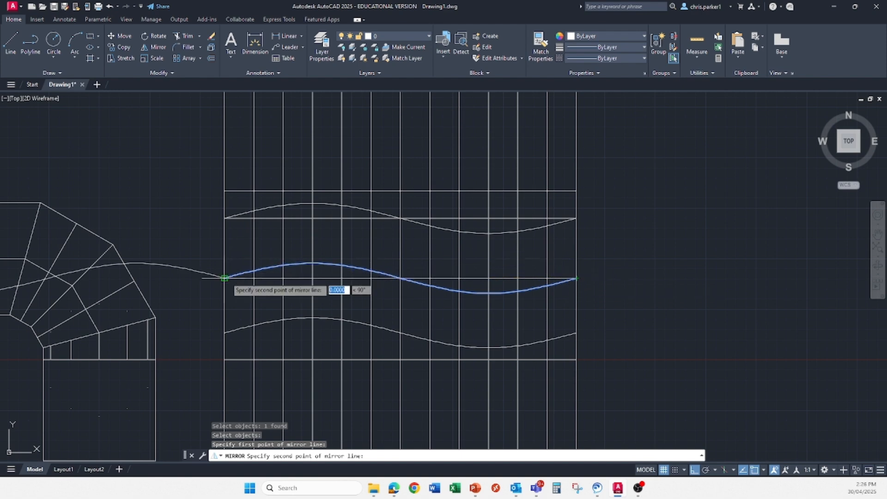
click(576, 278)
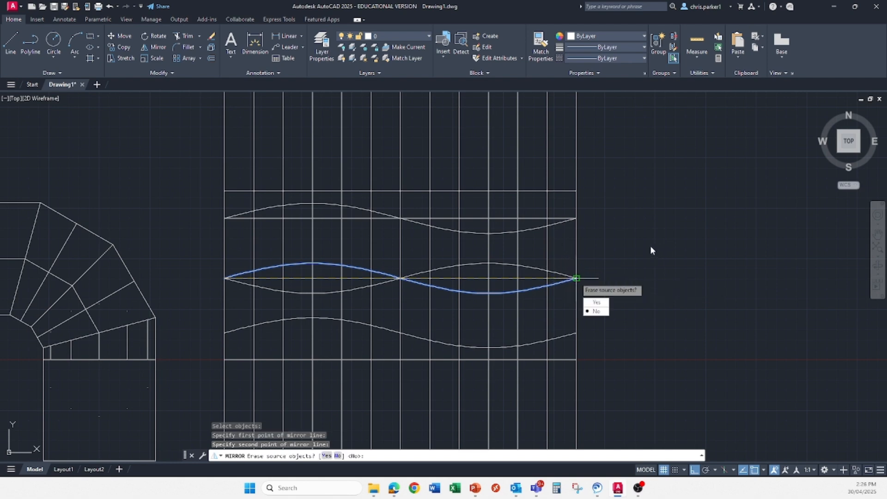
click(596, 302)
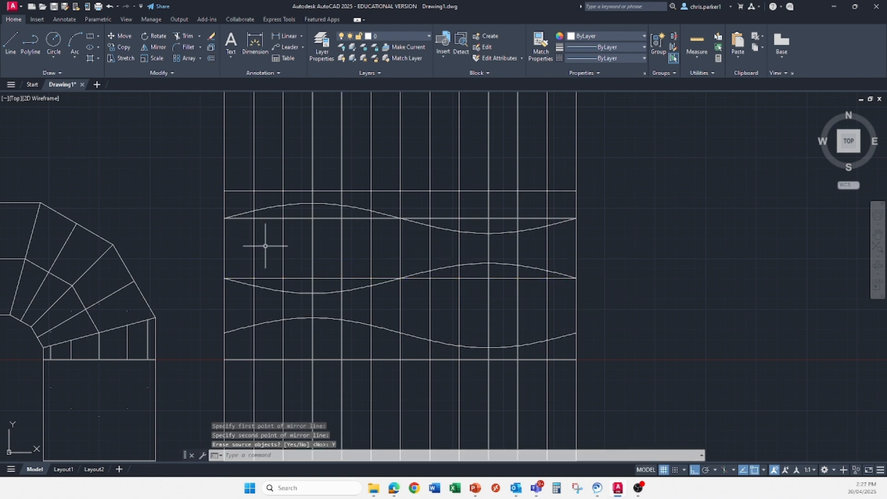
Step: Erase the eleven interior vertical division lines of the flat pattern, keeping its outer side edges
middle_drag(309, 277, 330, 280)
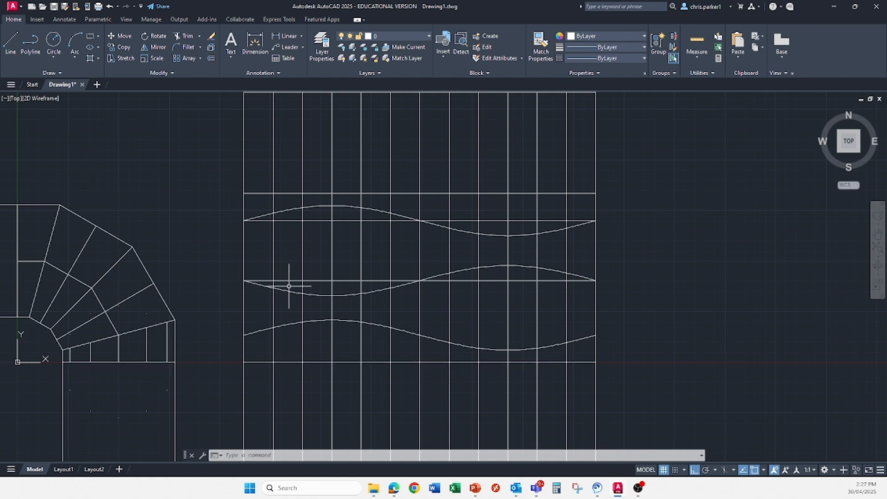
click(581, 118)
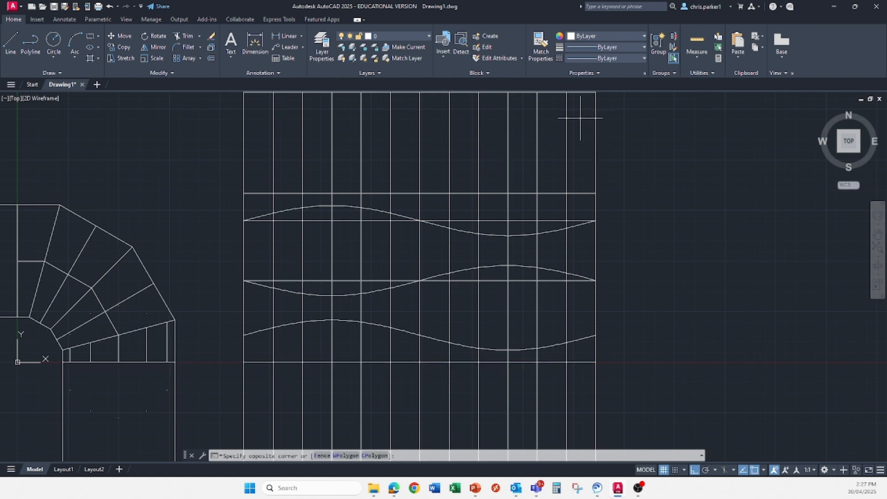
click(260, 158)
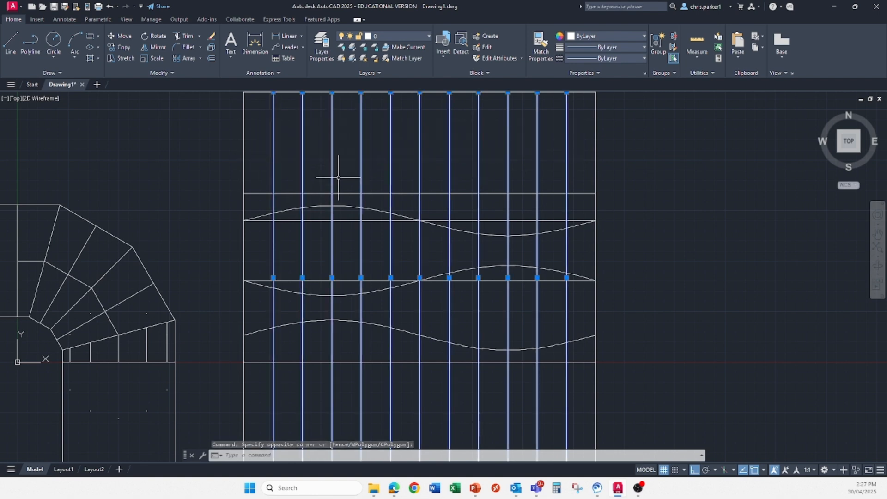
key(Delete)
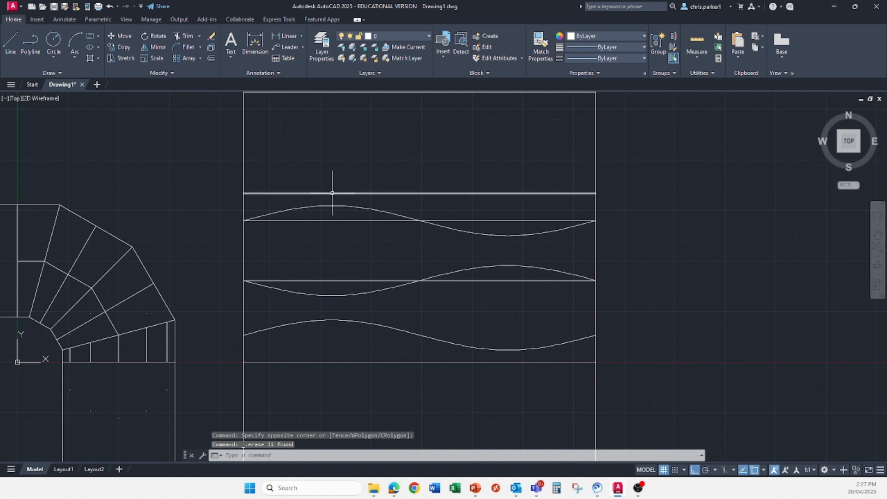
Step: Erase the flat pattern's four interior horizontal lines, leaving the three joint curves and the outer rectangle
click(327, 193)
click(288, 362)
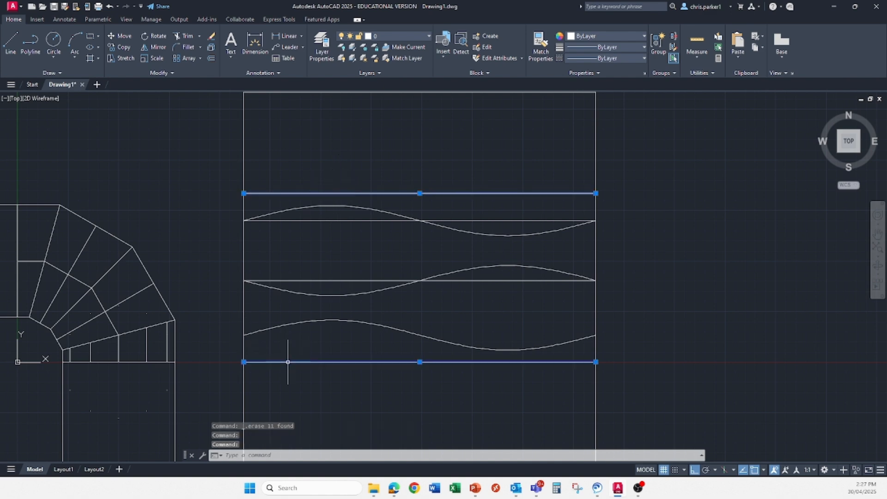
key(Delete)
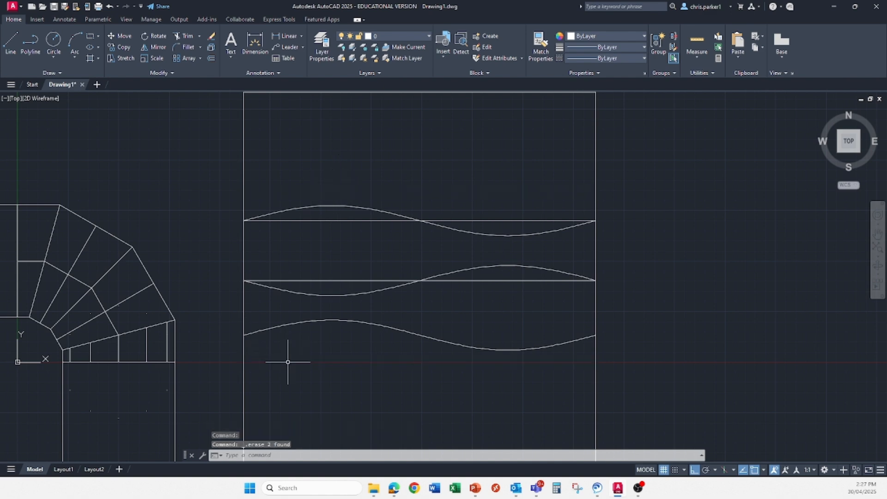
click(325, 221)
click(325, 280)
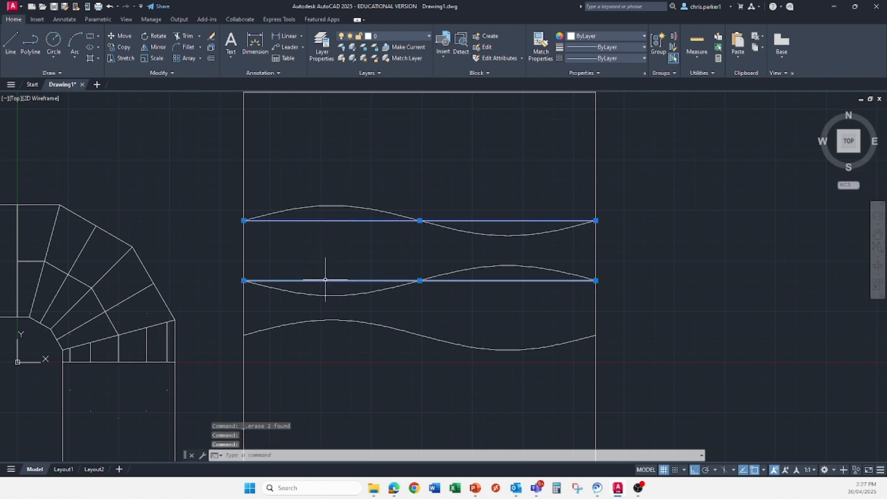
key(Delete)
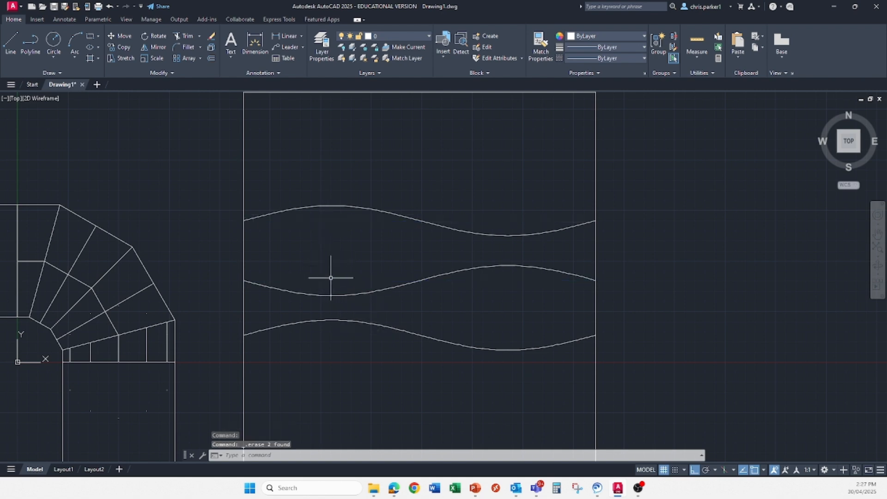
scroll(331, 278, down, 2)
mouse_move(328, 277)
middle_down()
mouse_move(365, 248)
mouse_move(317, 268)
mouse_move(332, 282)
middle_up()
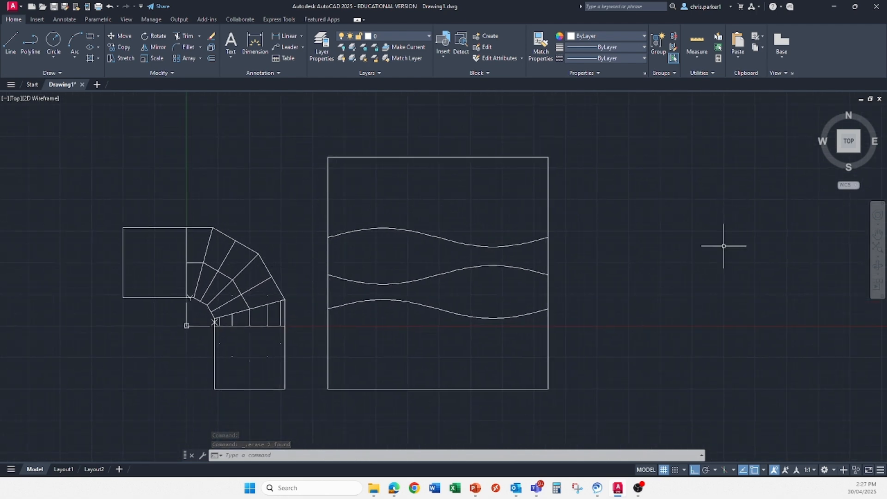
mouse_move(348, 340)
middle_down()
mouse_move(323, 342)
mouse_move(356, 332)
middle_up()
scroll(322, 343, up, 2)
scroll(356, 333, down, 2)
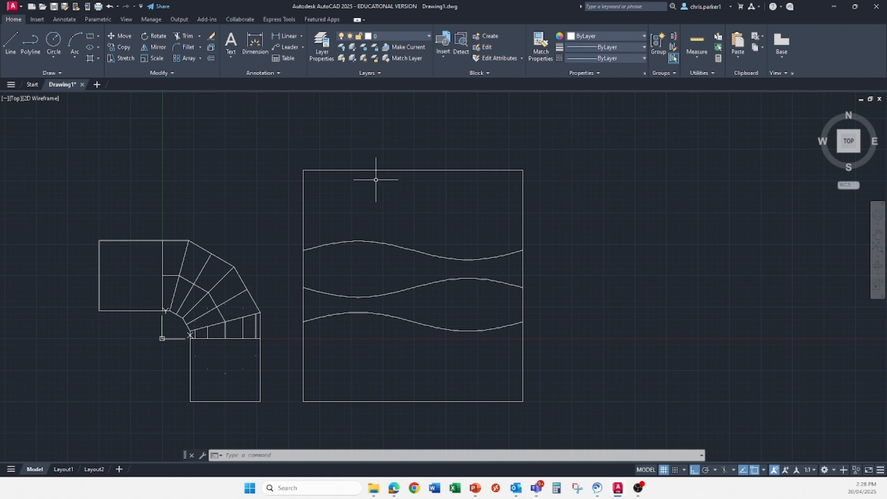
Step: Start saving the drawing and browse OneDrive to Stage 3, 2025, the MEM05010 fabrication shaping and forming folder, and its Delivery subfolder
click(54, 6)
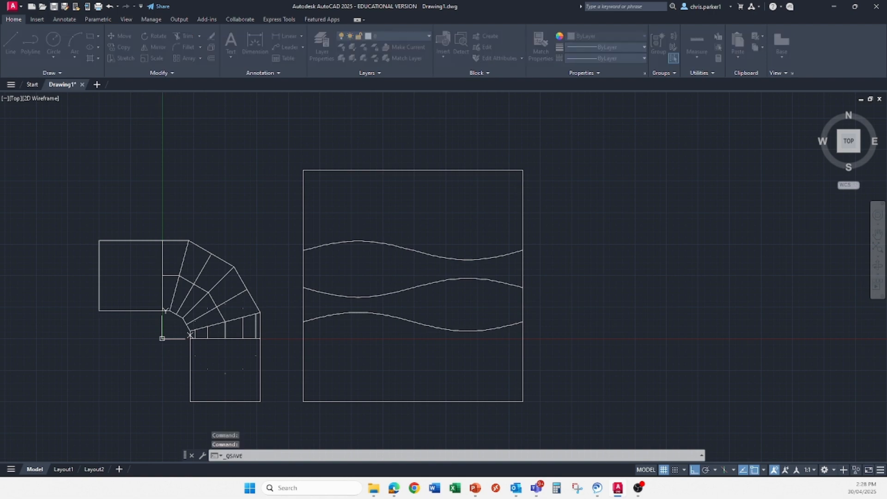
mouse_move(238, 179)
mouse_down()
mouse_move(653, 144)
mouse_move(697, 169)
mouse_up()
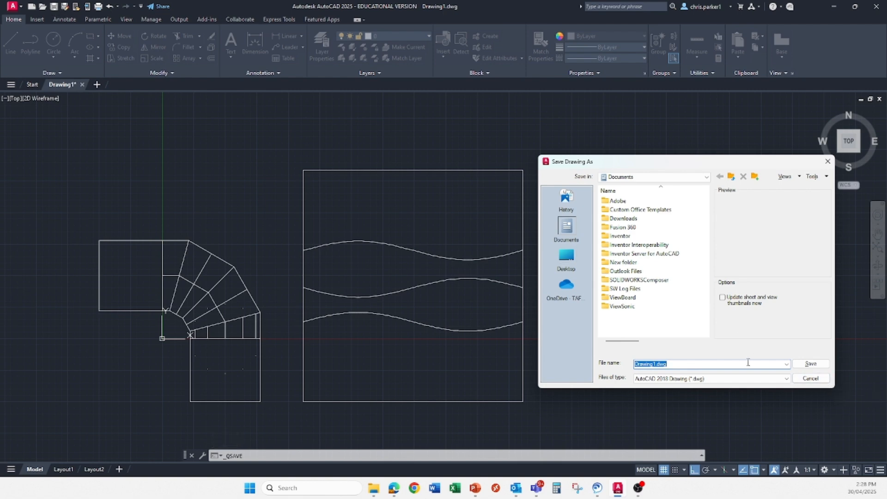
click(566, 286)
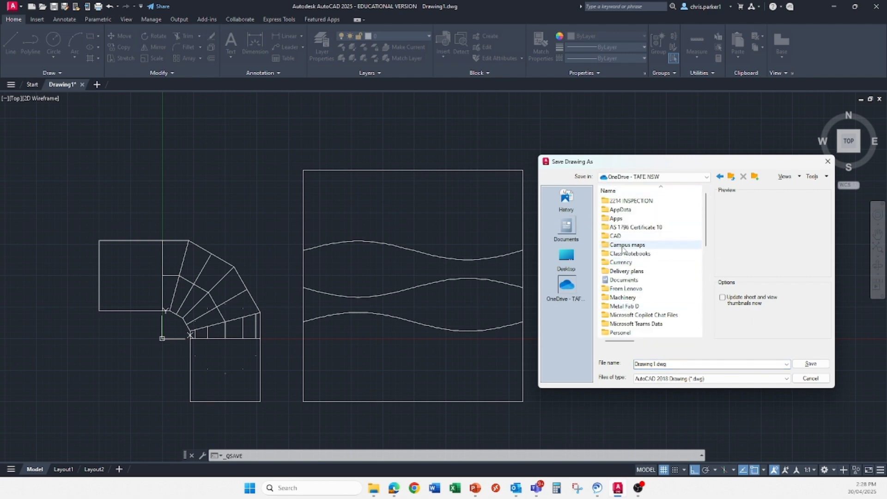
scroll(626, 295, down, 6)
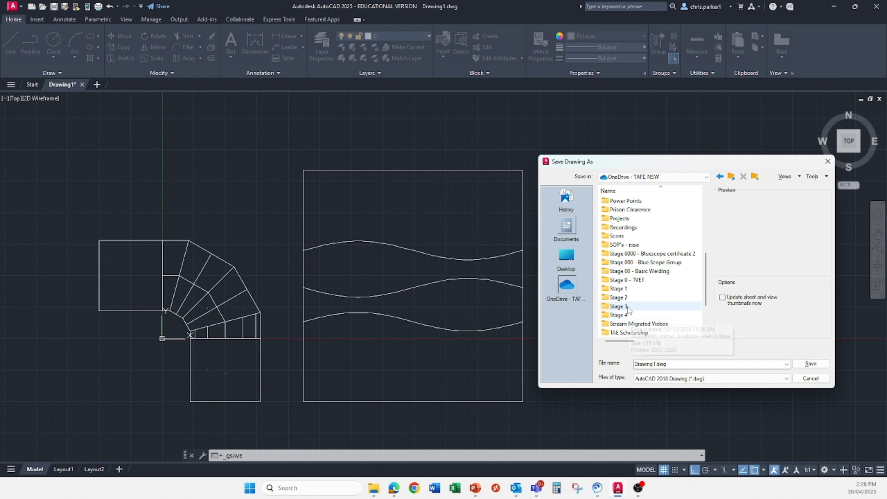
double_click(637, 308)
double_click(623, 245)
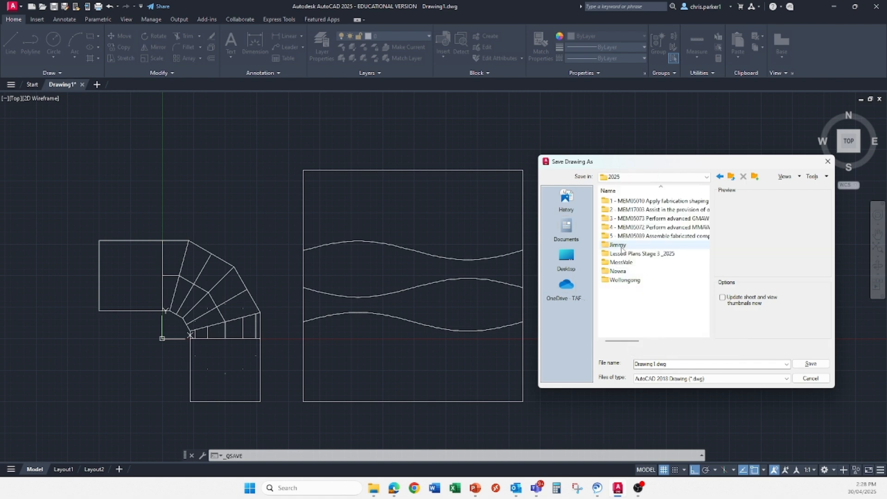
click(630, 202)
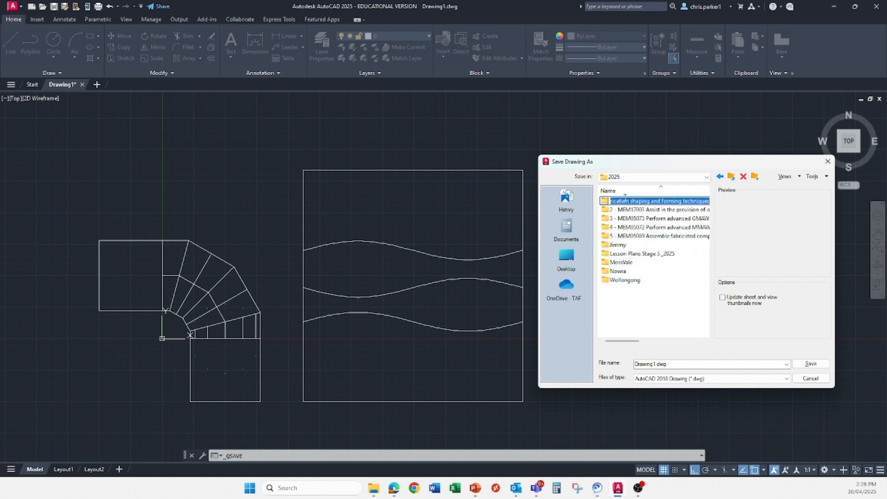
double_click(628, 203)
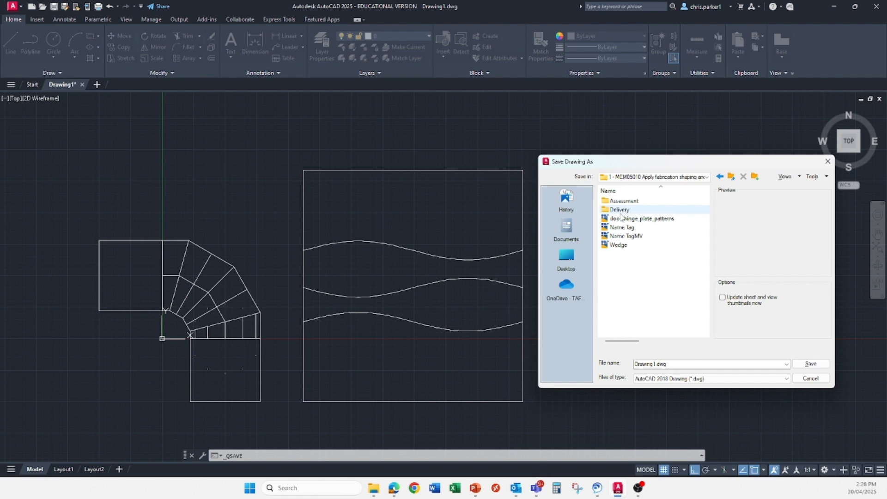
double_click(619, 210)
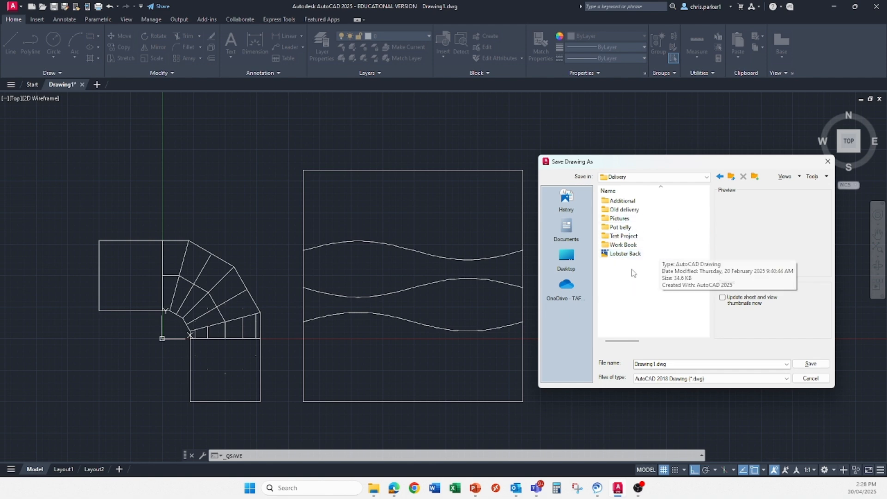
Step: Name the file "Lobster Back" followed by the author's first name and save it as an AutoCAD 2018 drawing
double_click(675, 363)
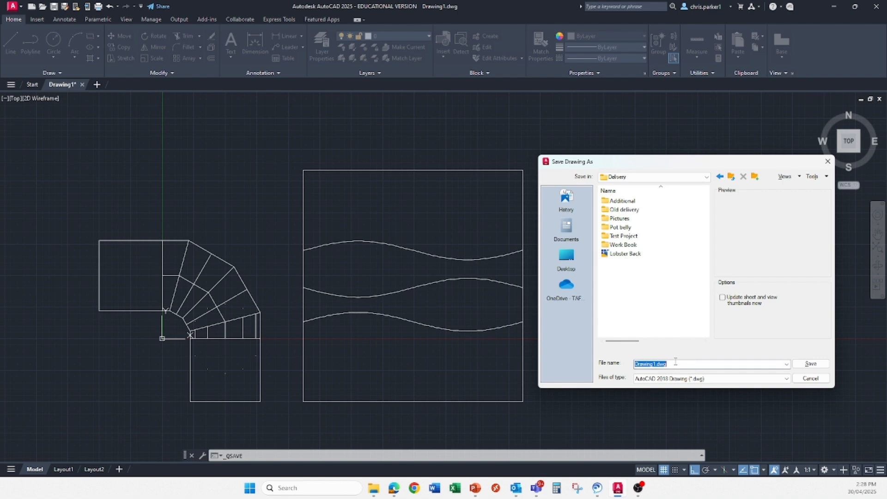
text(Lo)
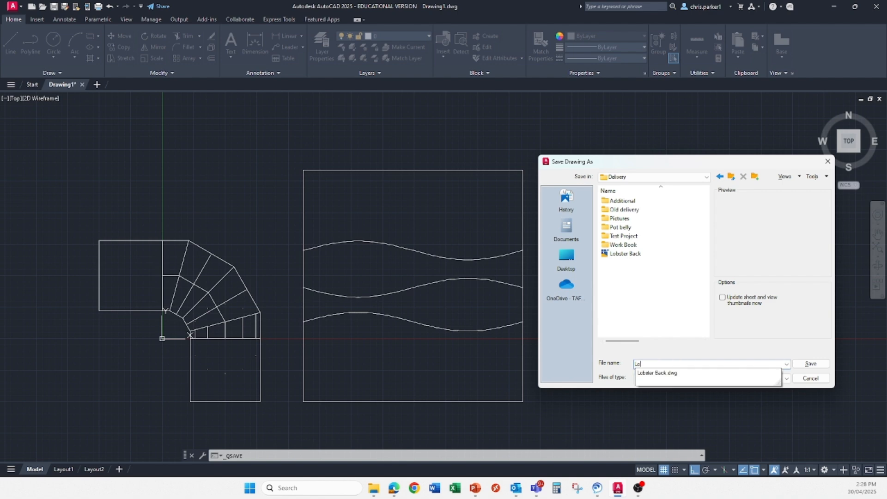
text(bster Back Chris)
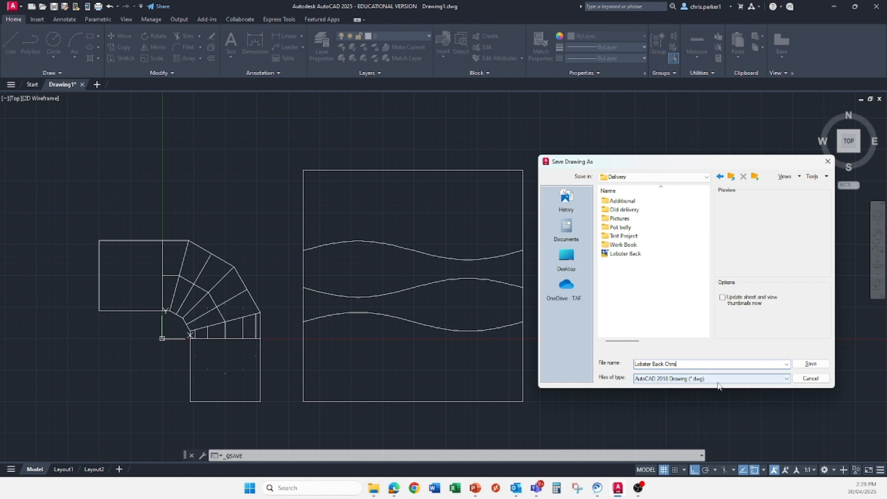
click(811, 364)
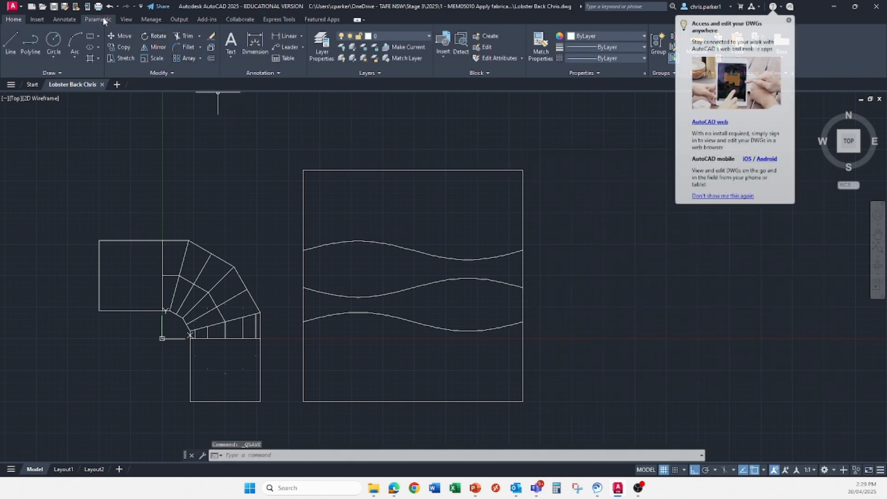
Step: Try to save a copy of the drawing in the Delivery folder as an AutoCAD 2018 DXF under the same name
click(65, 7)
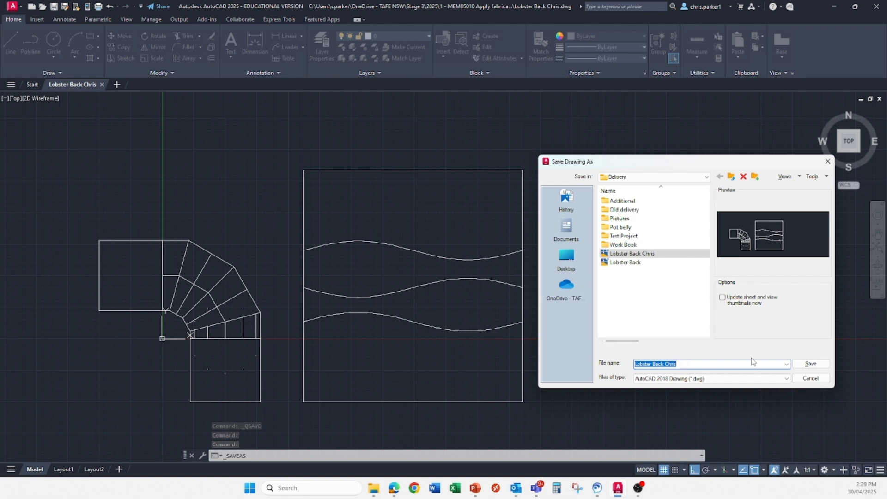
click(786, 378)
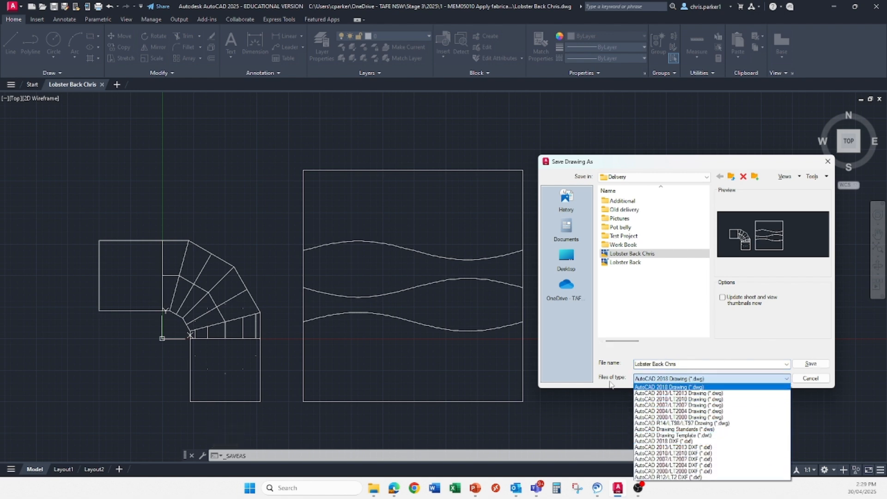
click(684, 442)
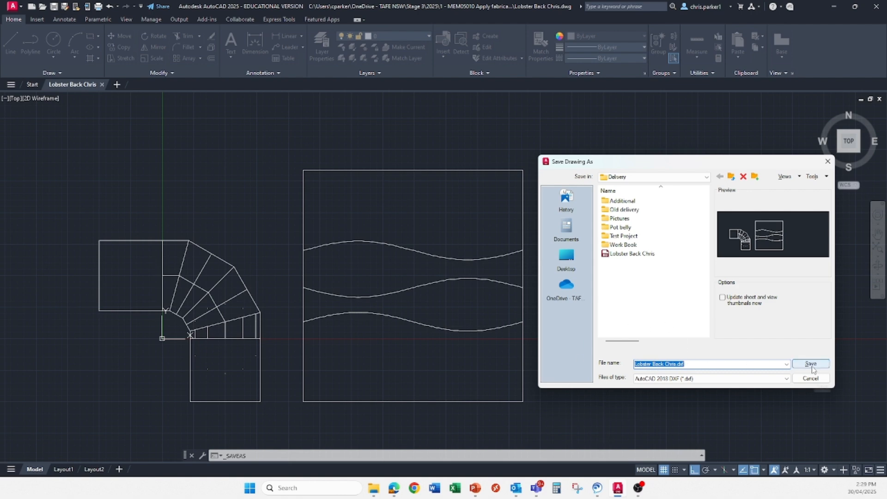
click(812, 365)
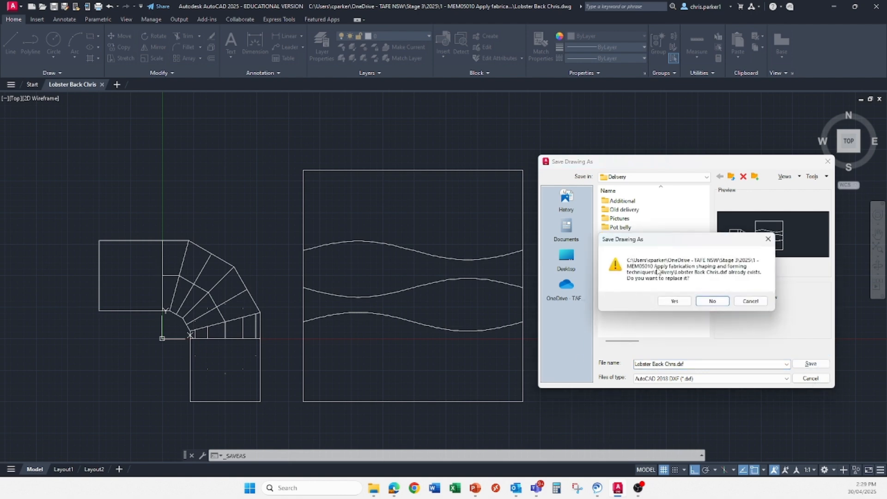
drag(685, 239, 655, 265)
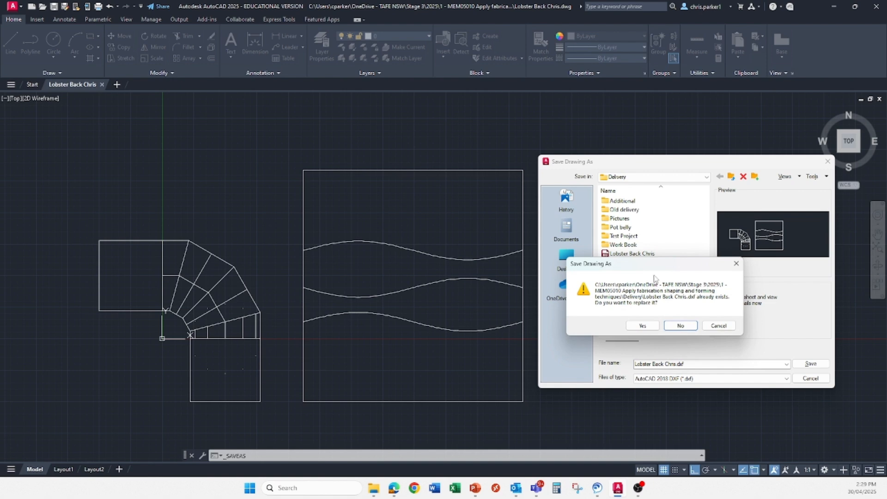
click(717, 326)
click(810, 379)
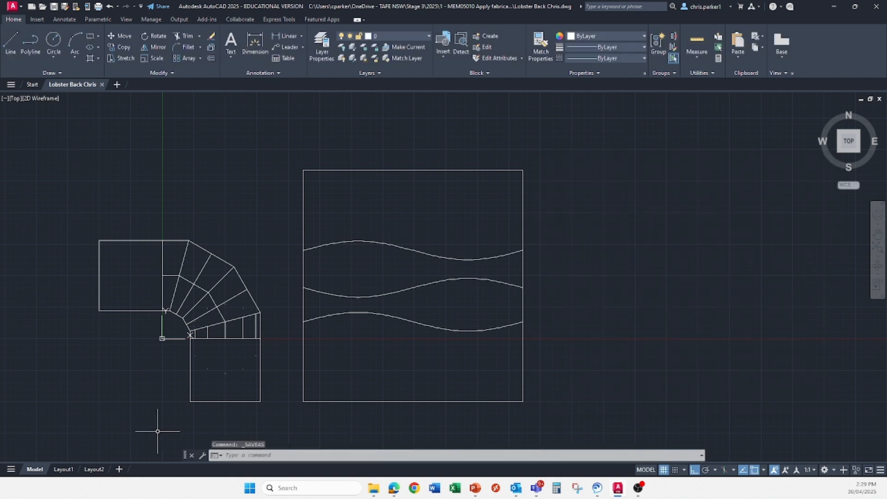